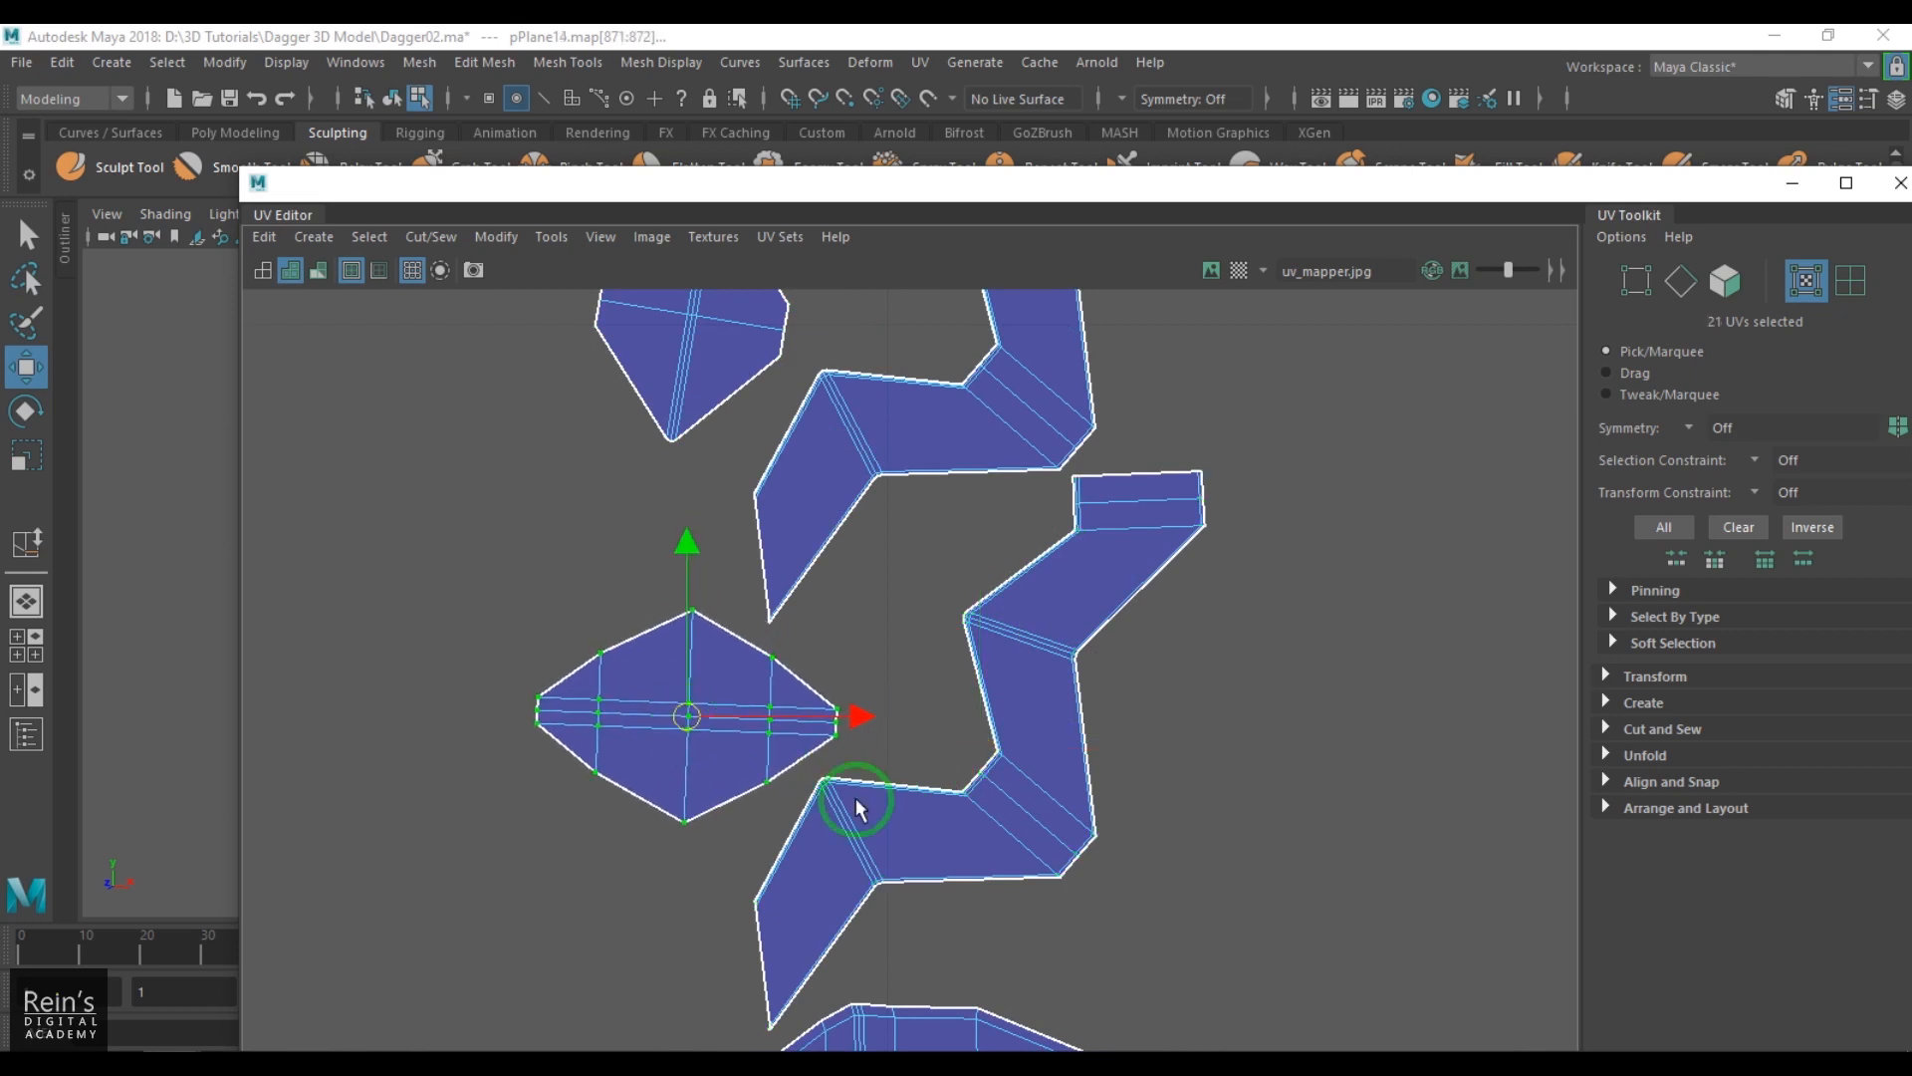
# Review the dagger's complete UV layout, select all its UV shells, and close the UV Editor.
pyautogui.keyDown('alt'); pyautogui.moveTo(965, 831); pyautogui.dragTo(1323, 813, button='middle'); pyautogui.keyUp('alt')
pyautogui.scroll(-10, 1080, 717)
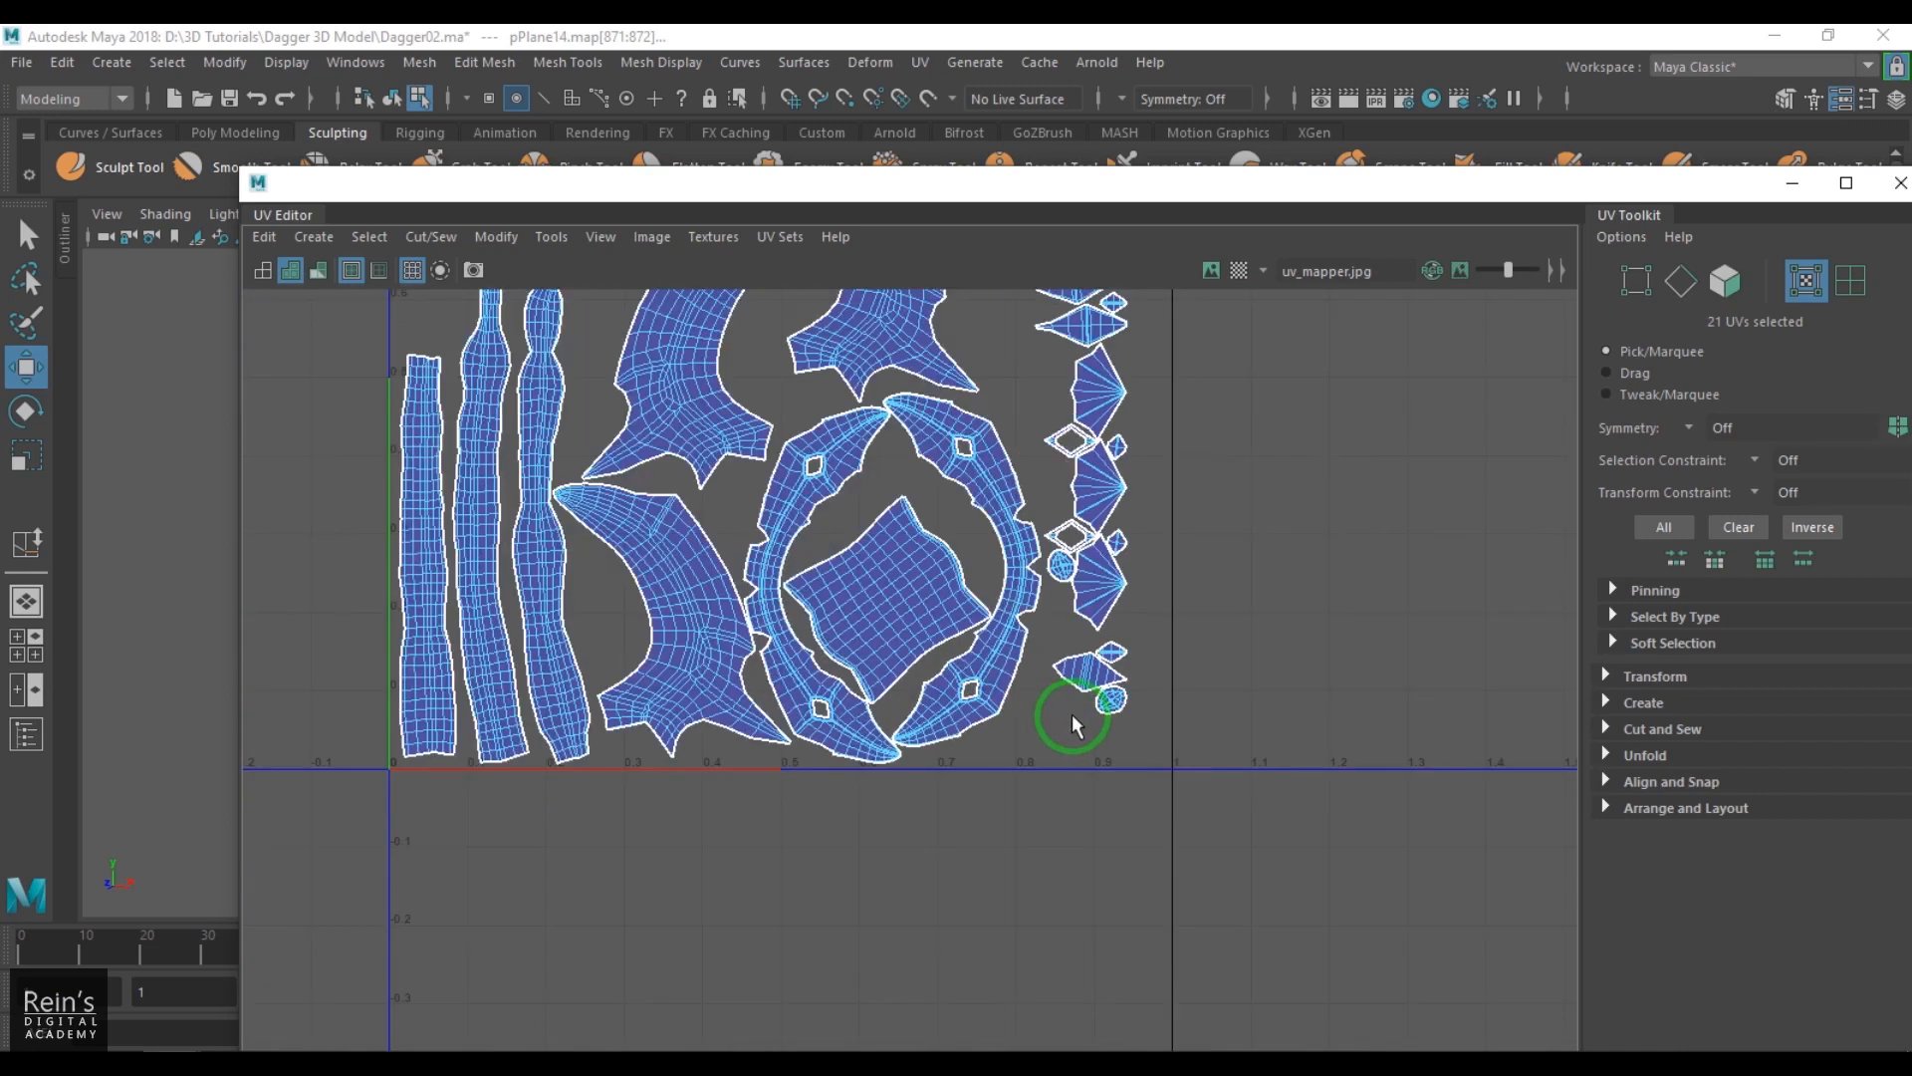
pyautogui.keyDown('alt'); pyautogui.moveTo(1170, 359); pyautogui.dragTo(1327, 696, button='middle'); pyautogui.keyUp('alt')
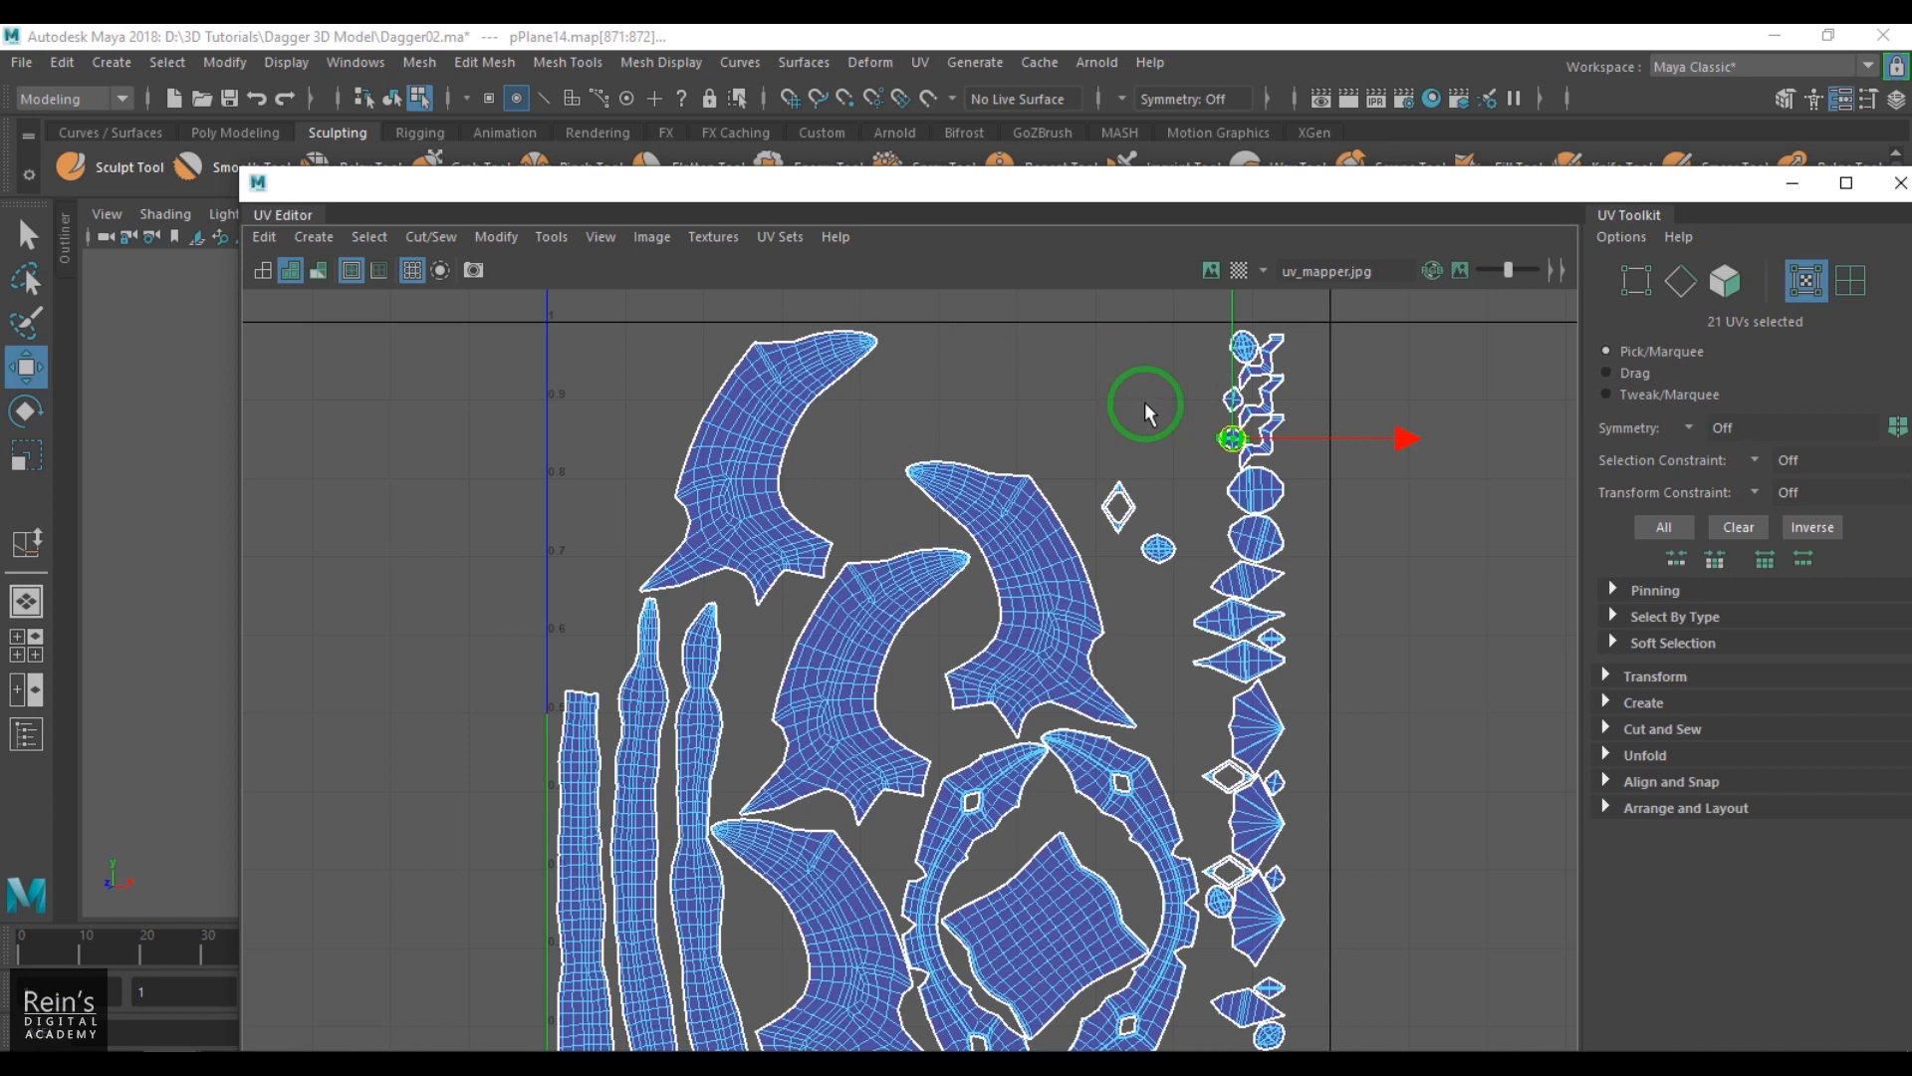
pyautogui.scroll(-3, 711, 577)
pyautogui.moveTo(552, 418); pyautogui.dragTo(1514, 1031)
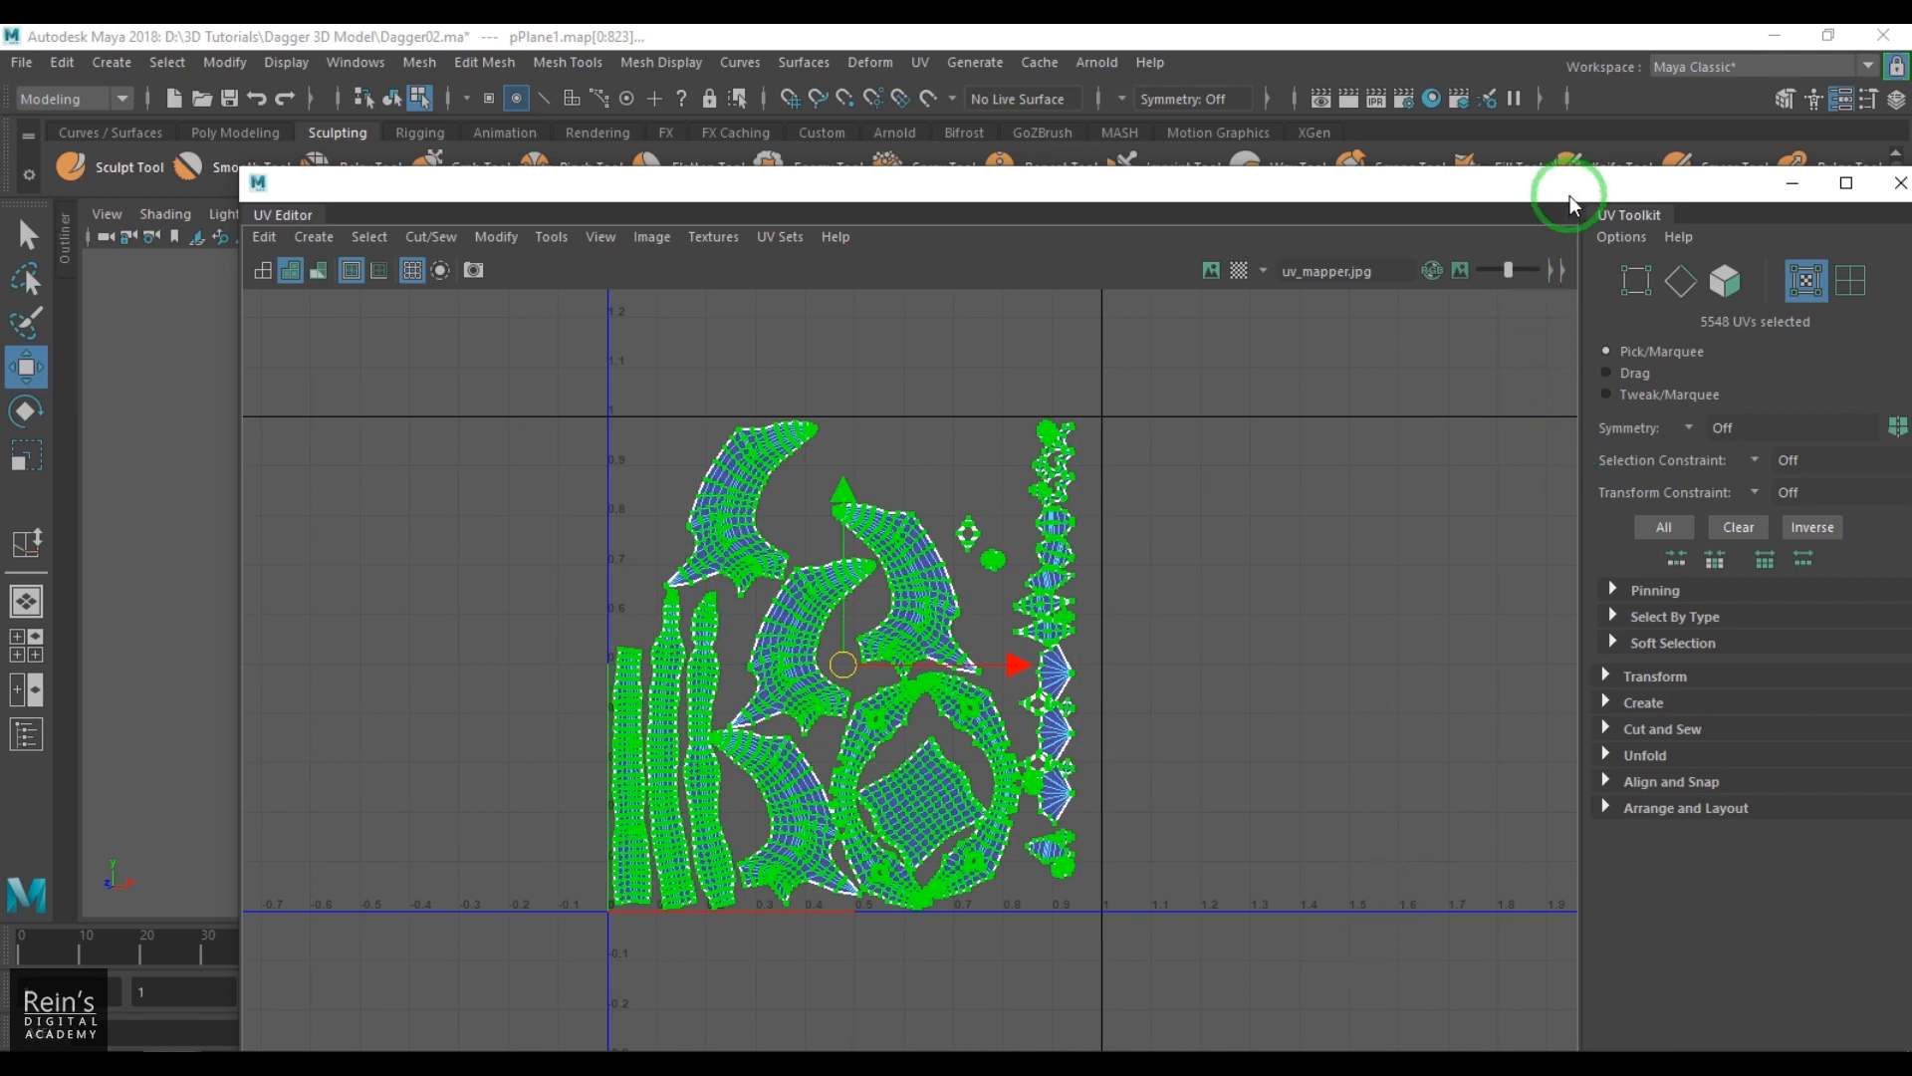
pyautogui.moveTo(1580, 194); pyautogui.dragTo(1357, 239)
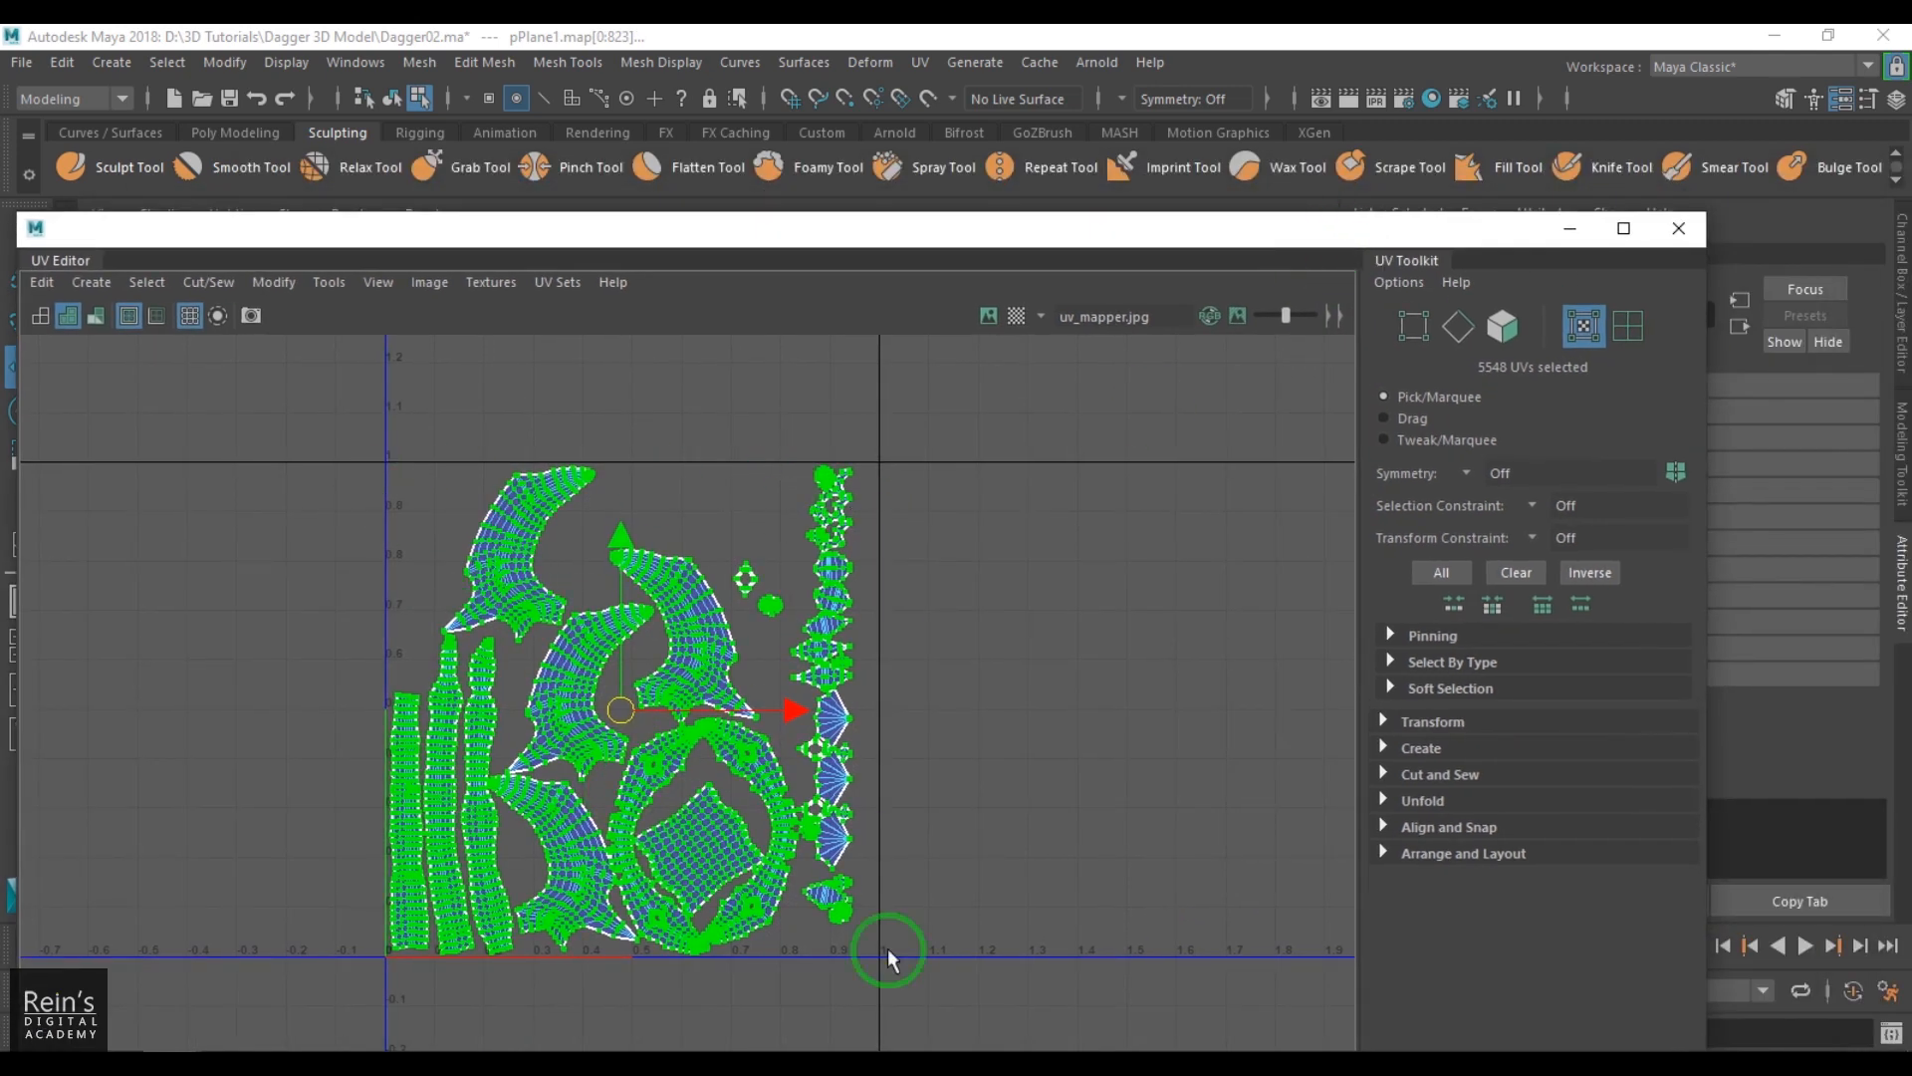
pyautogui.click(1681, 243)
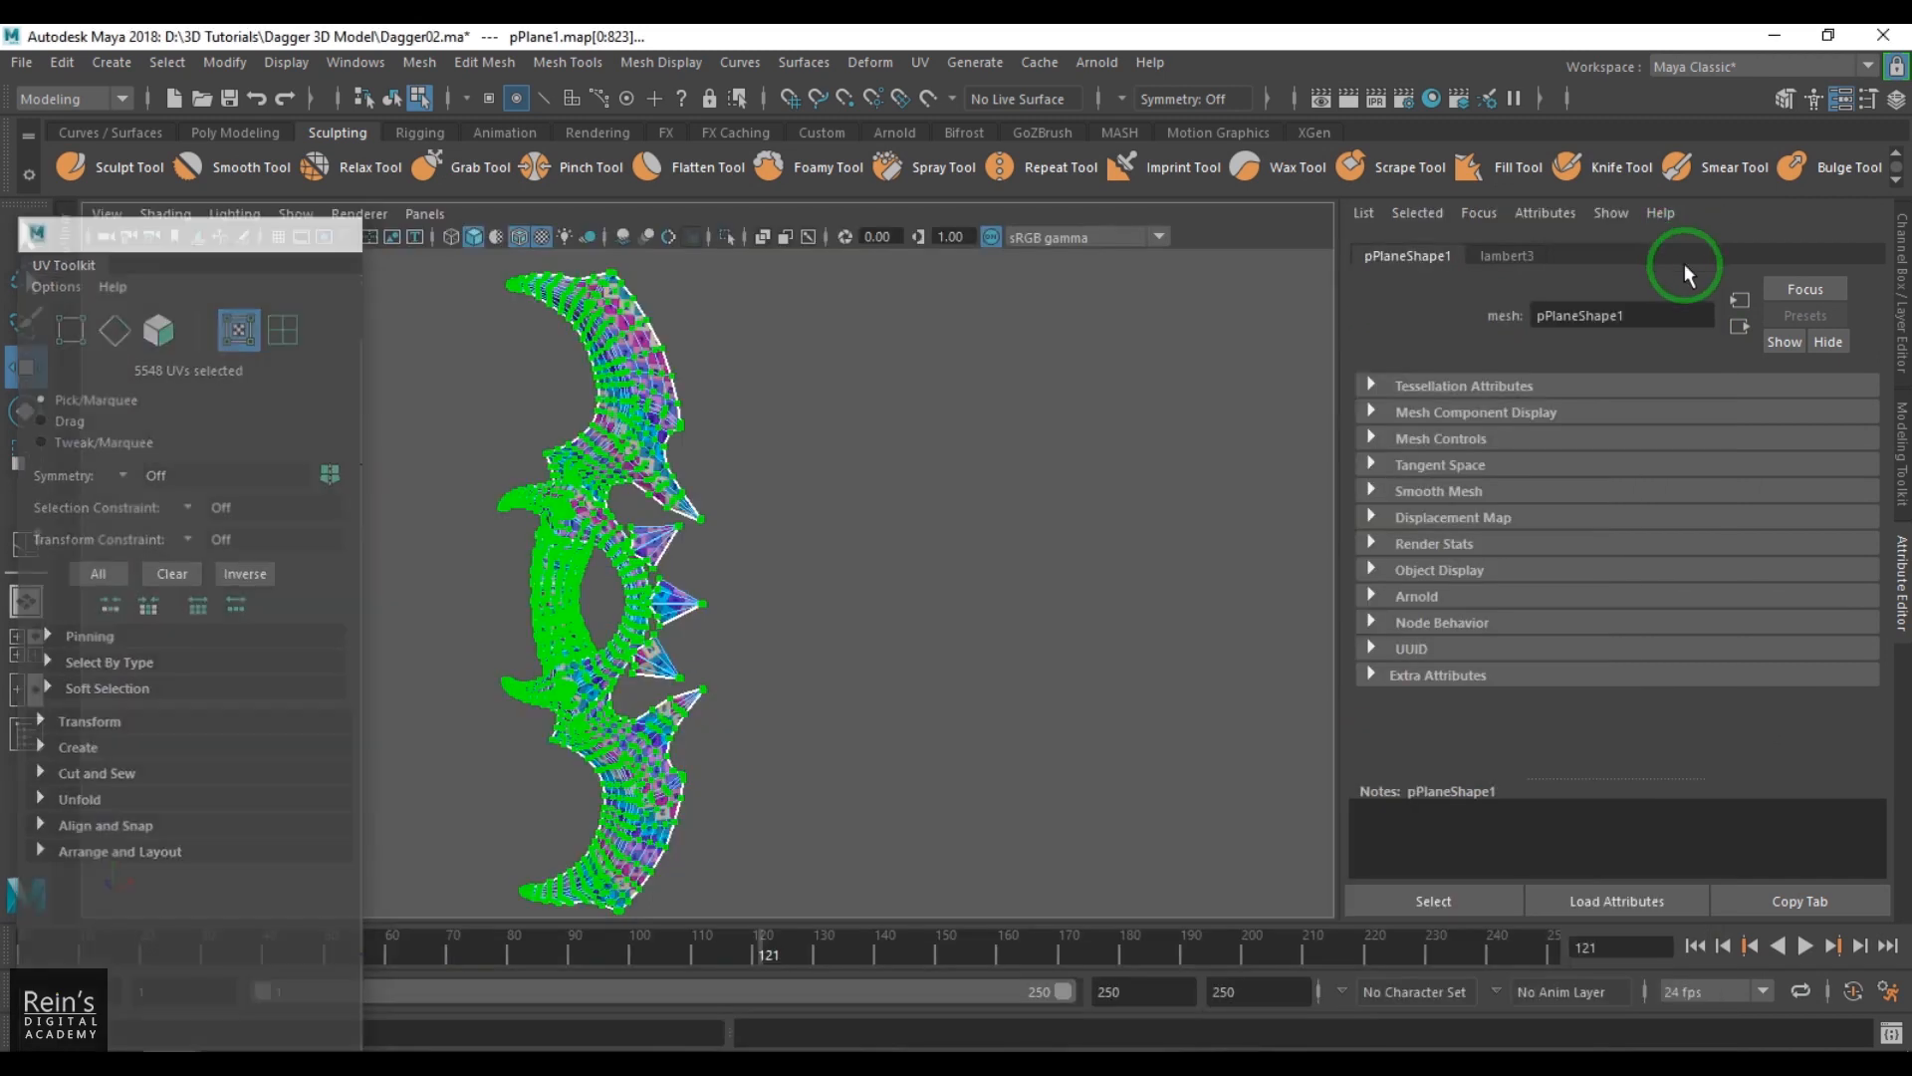
# Select all the dagger meshes as objects and freeze their transformations.
pyautogui.click(842, 593)
pyautogui.moveTo(435, 392); pyautogui.dragTo(971, 812)
pyautogui.click(1903, 312)
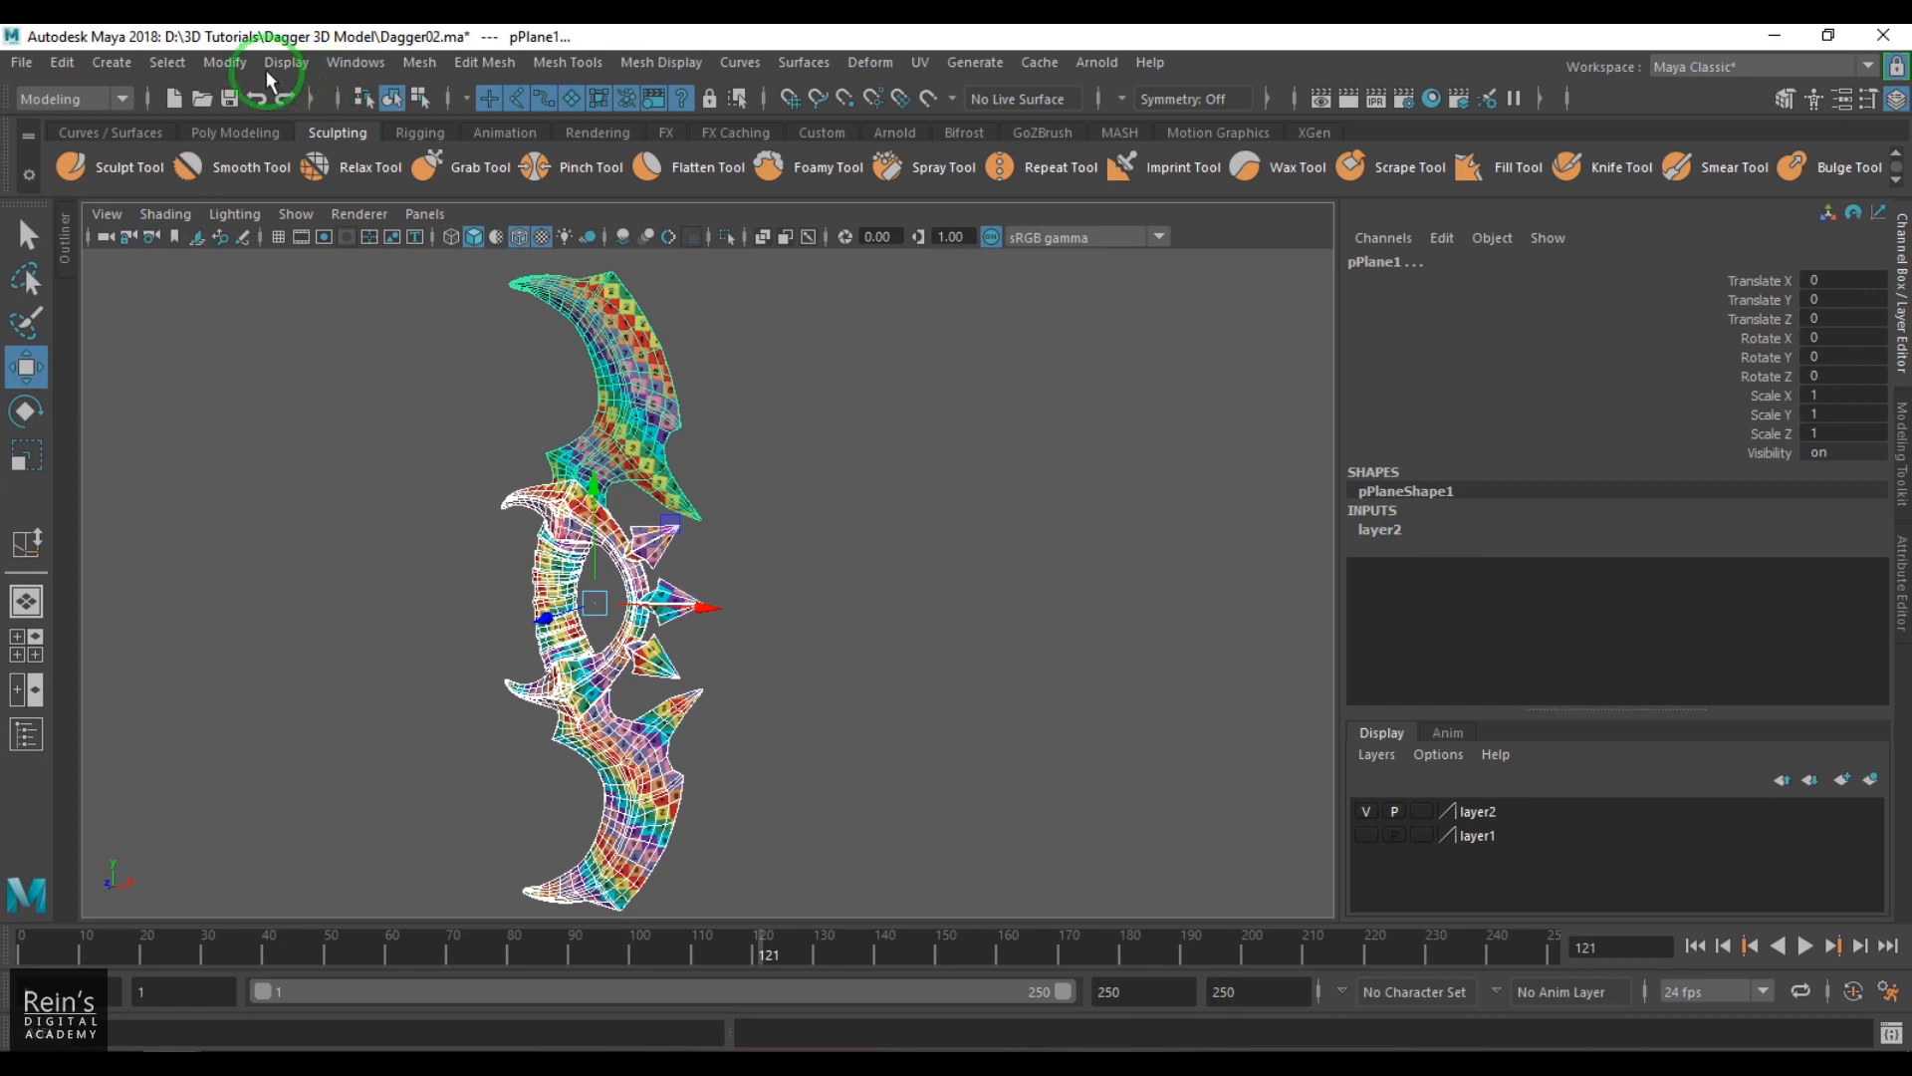
pyautogui.click(225, 62)
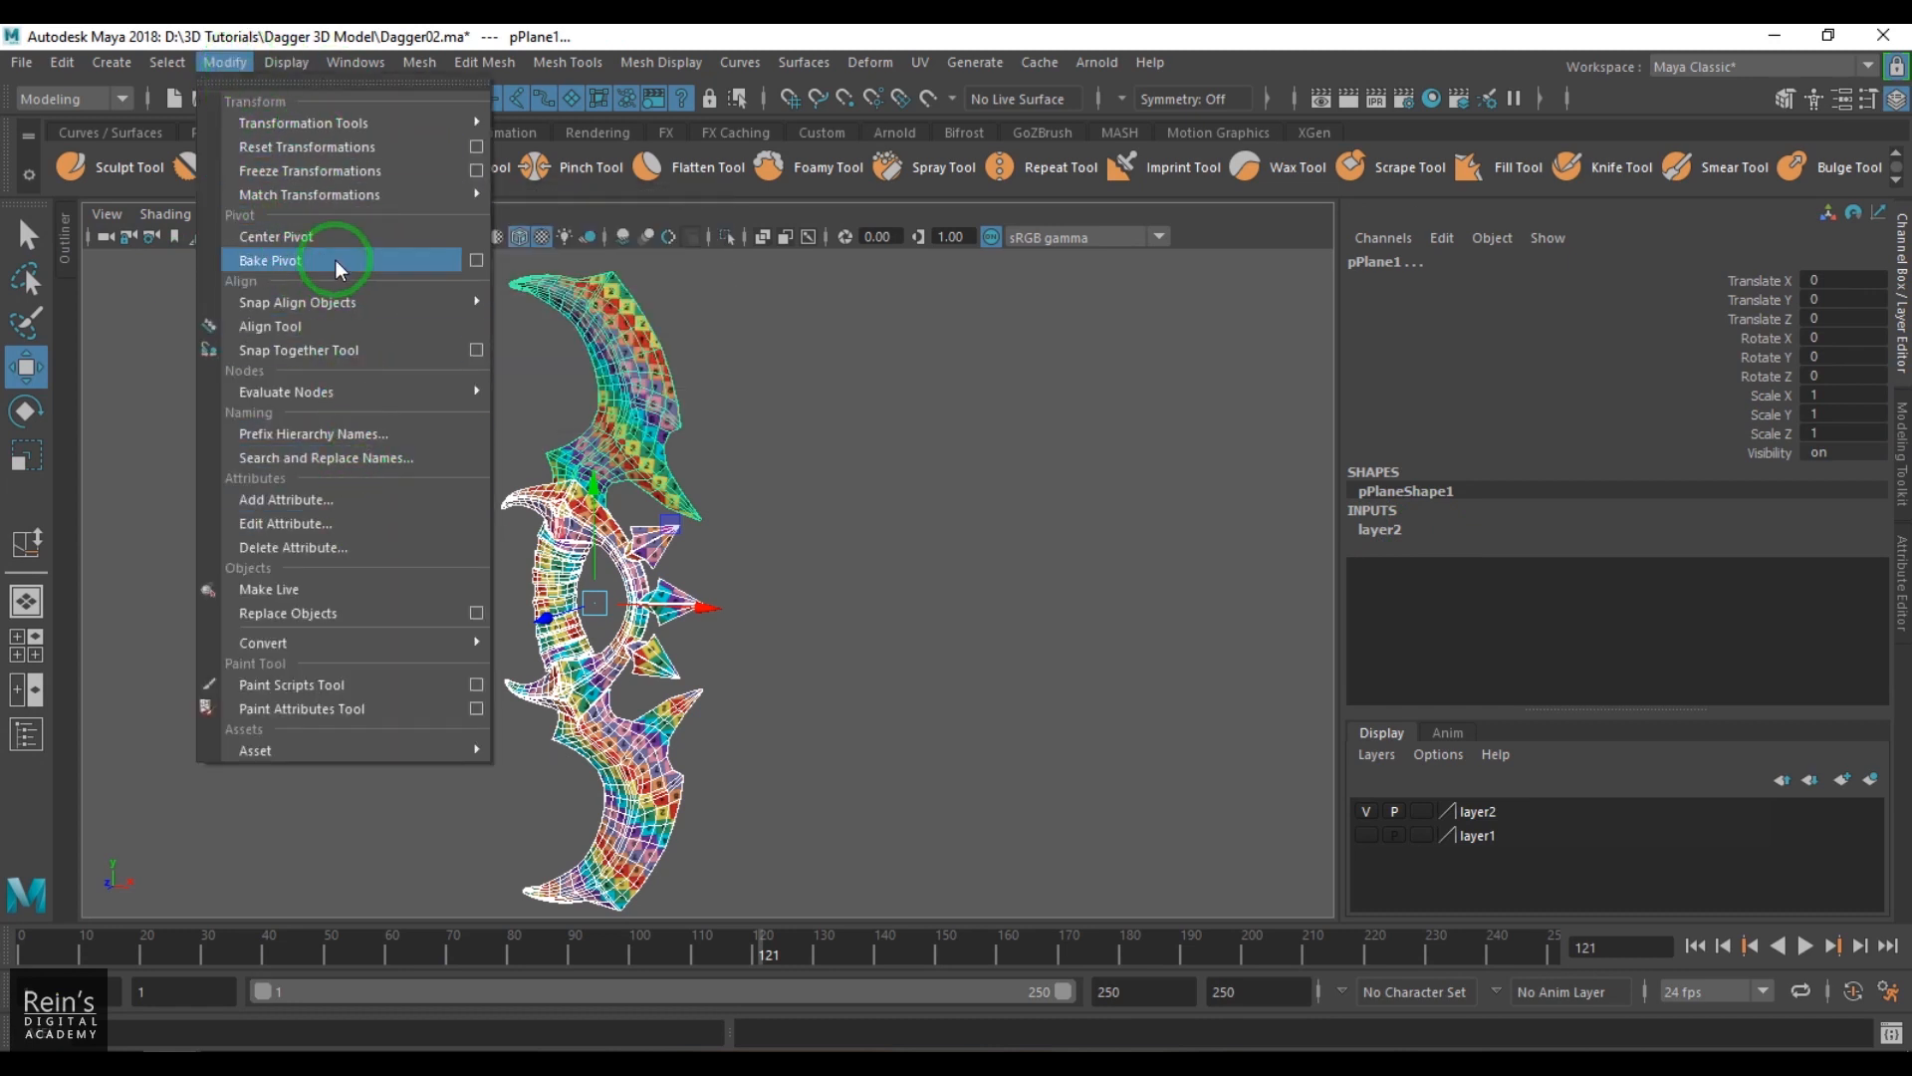
pyautogui.moveTo(311, 132)
pyautogui.click(309, 170)
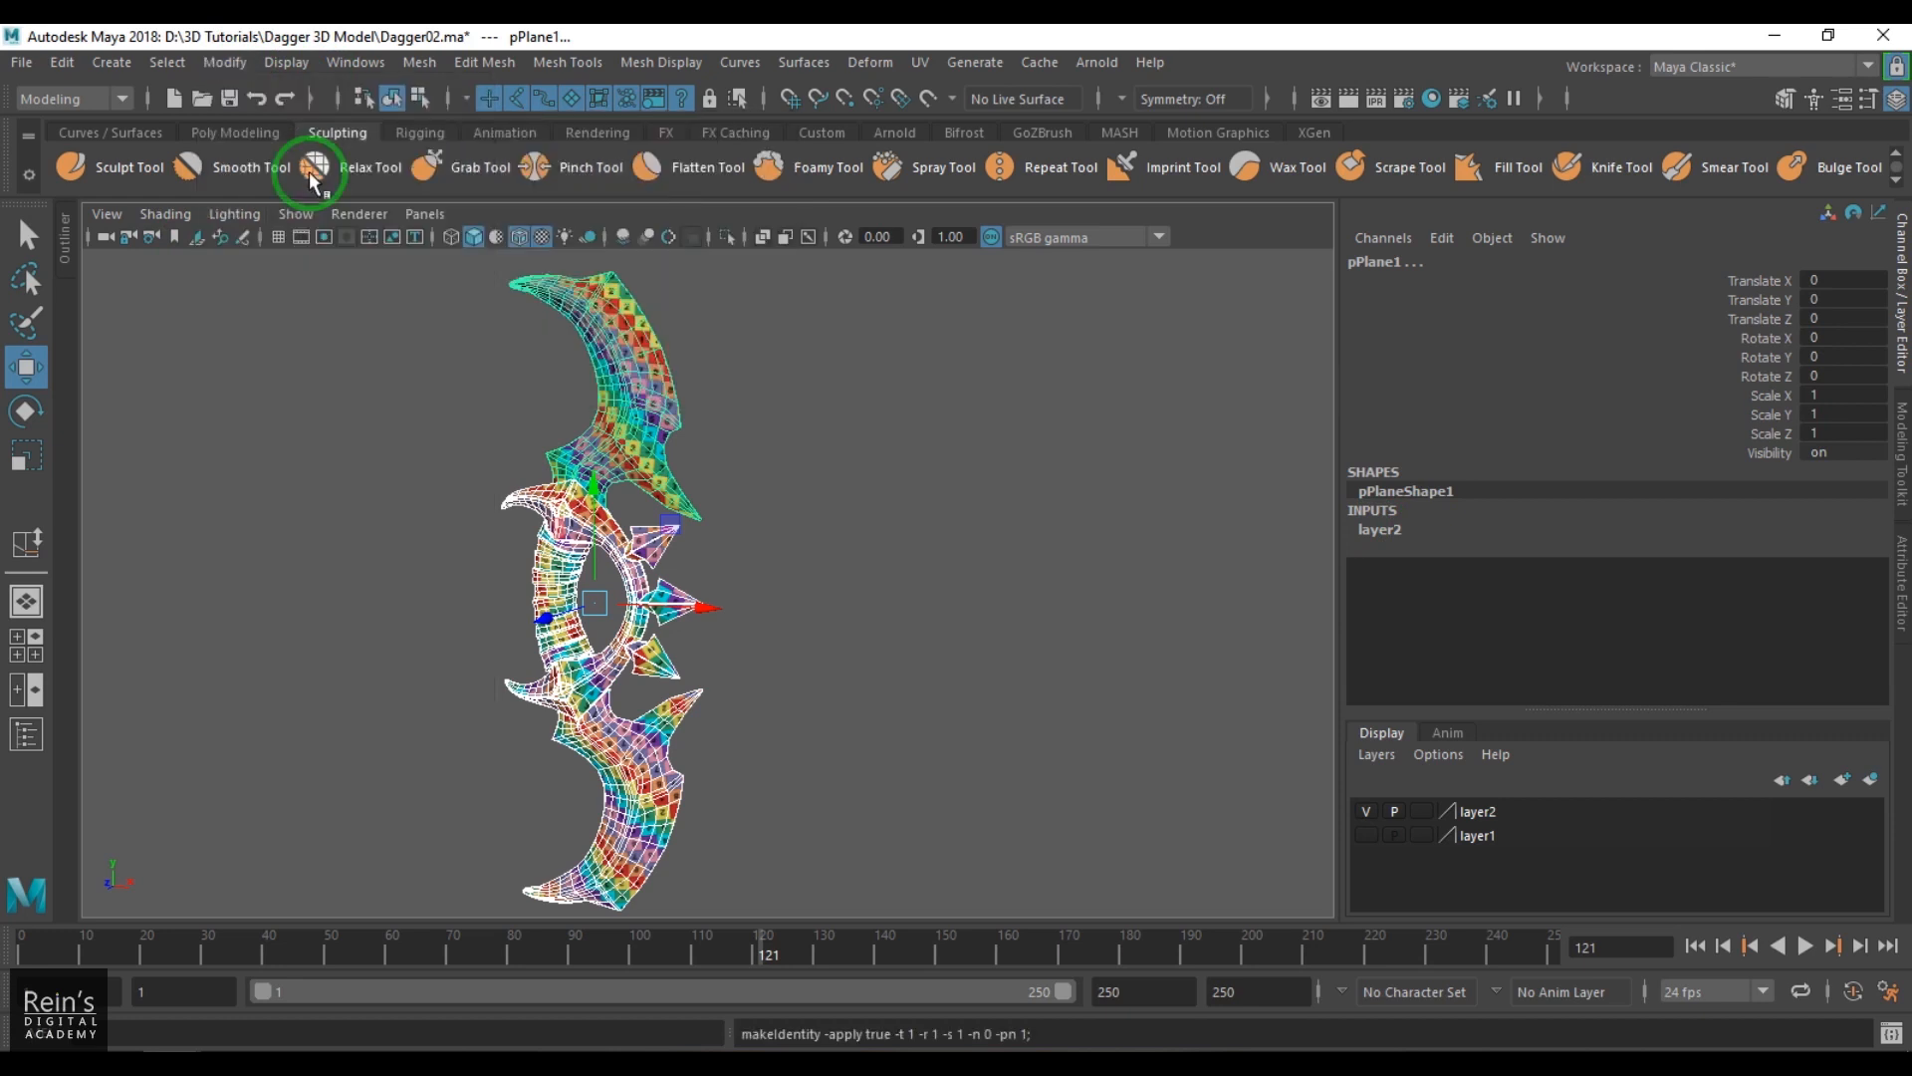
# Set the Export Selection file type to OBJexport and start exporting the selected dagger meshes.
pyautogui.click(22, 64)
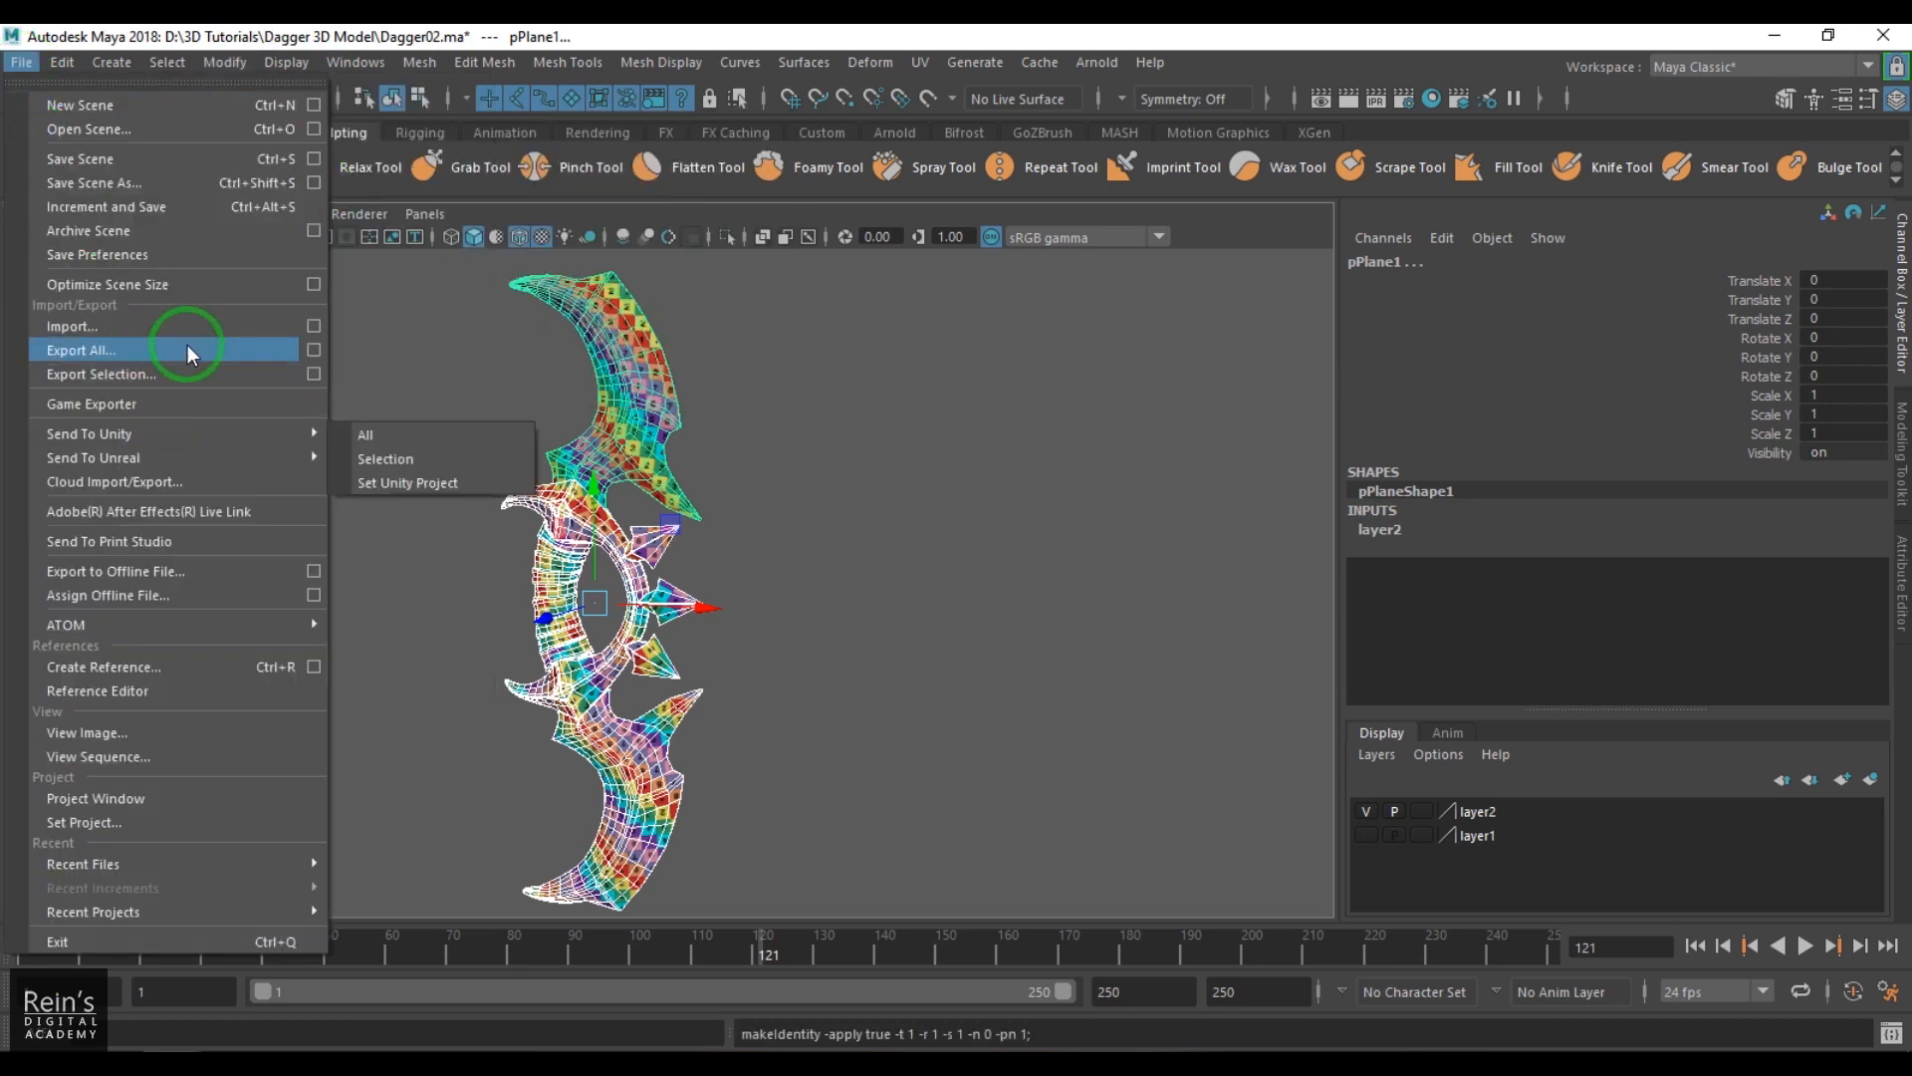
pyautogui.moveTo(249, 464)
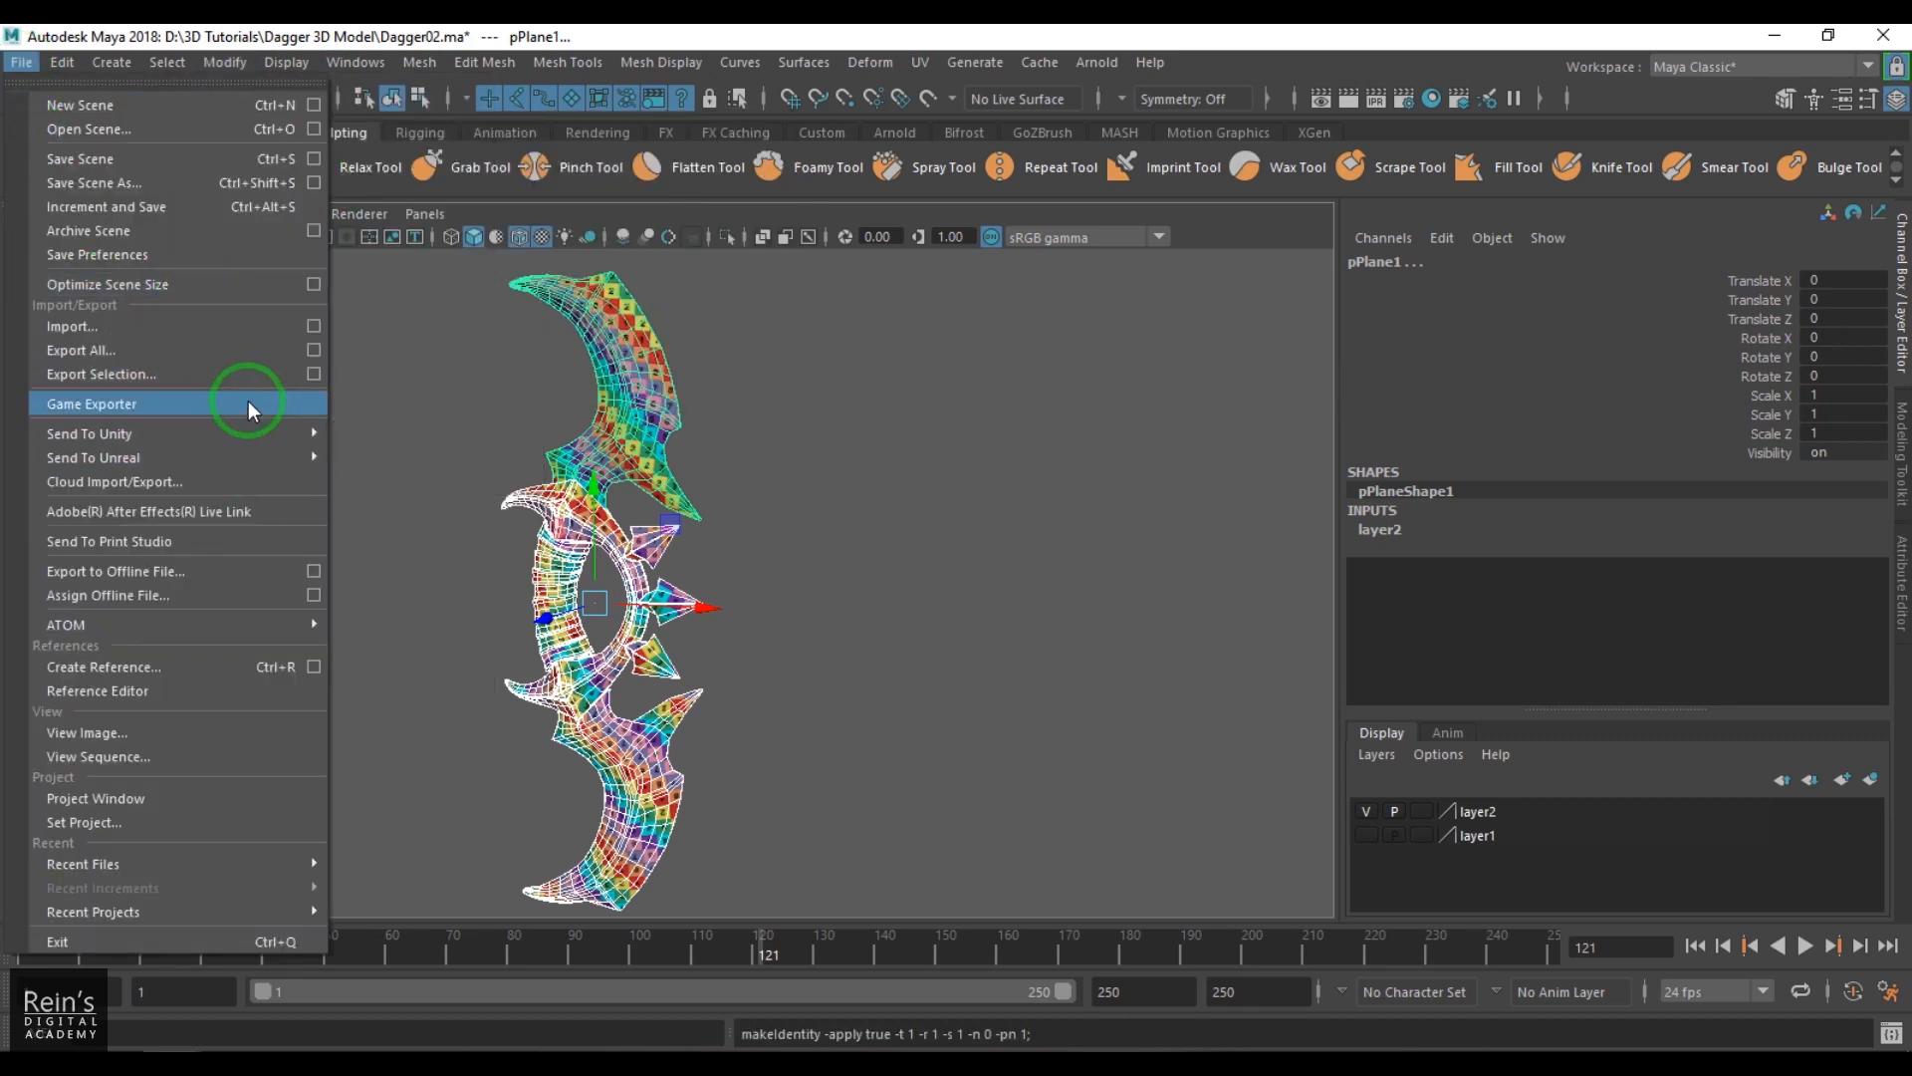
pyautogui.click(314, 375)
pyautogui.click(1026, 285)
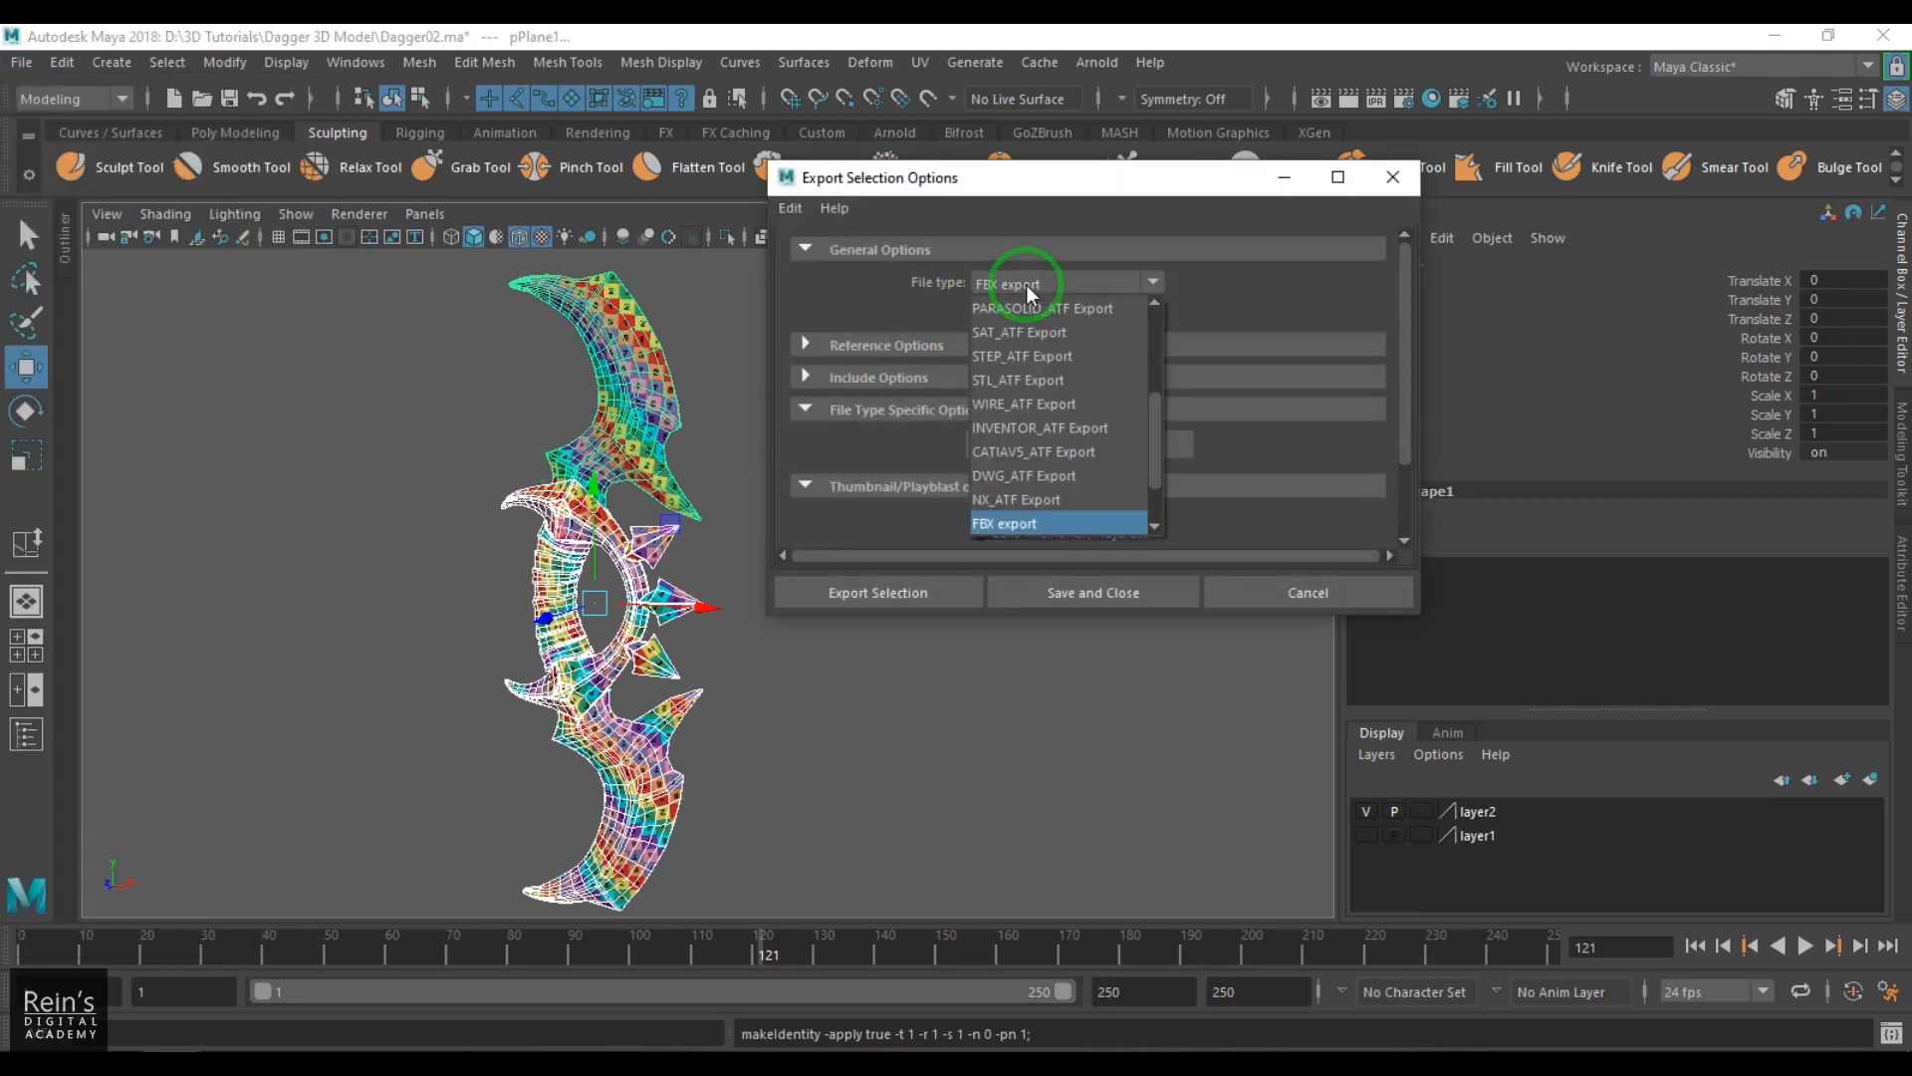
pyautogui.scroll(3, 1076, 445)
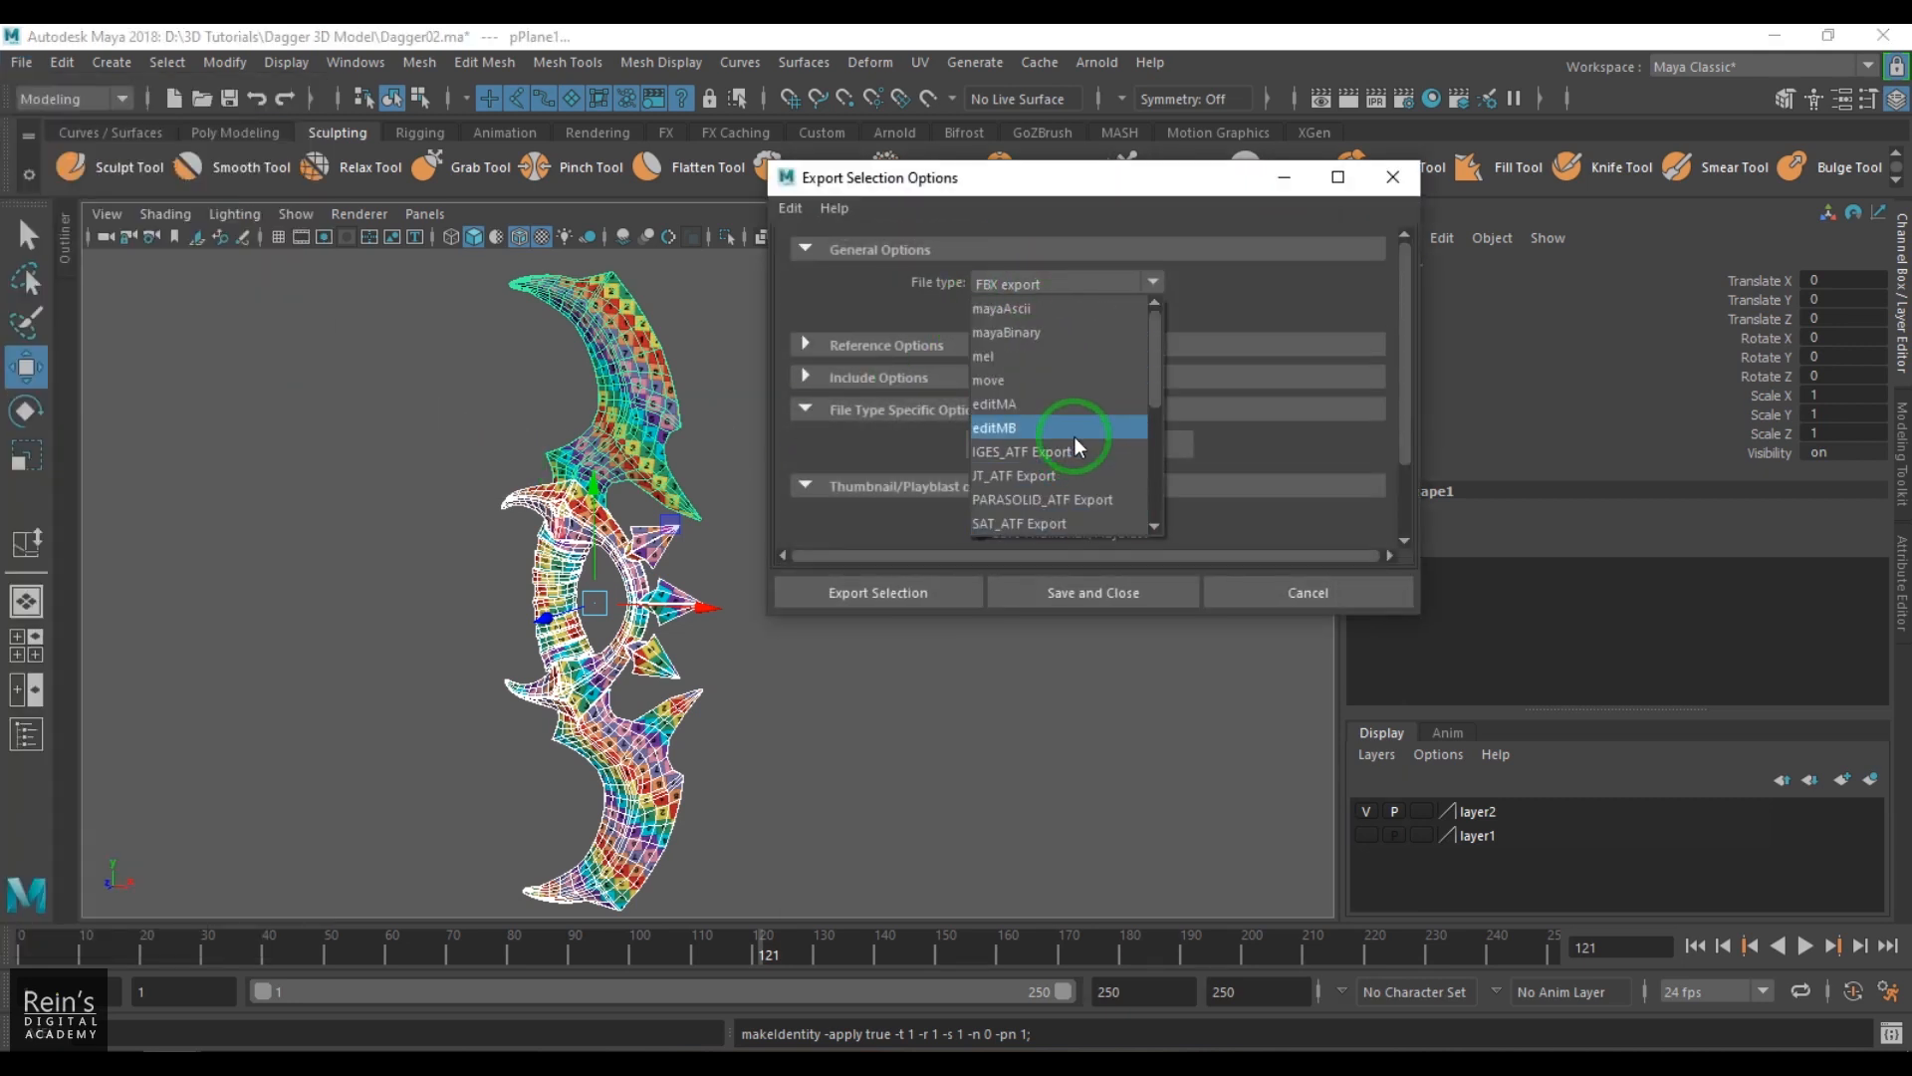
pyautogui.scroll(-5, 1096, 417)
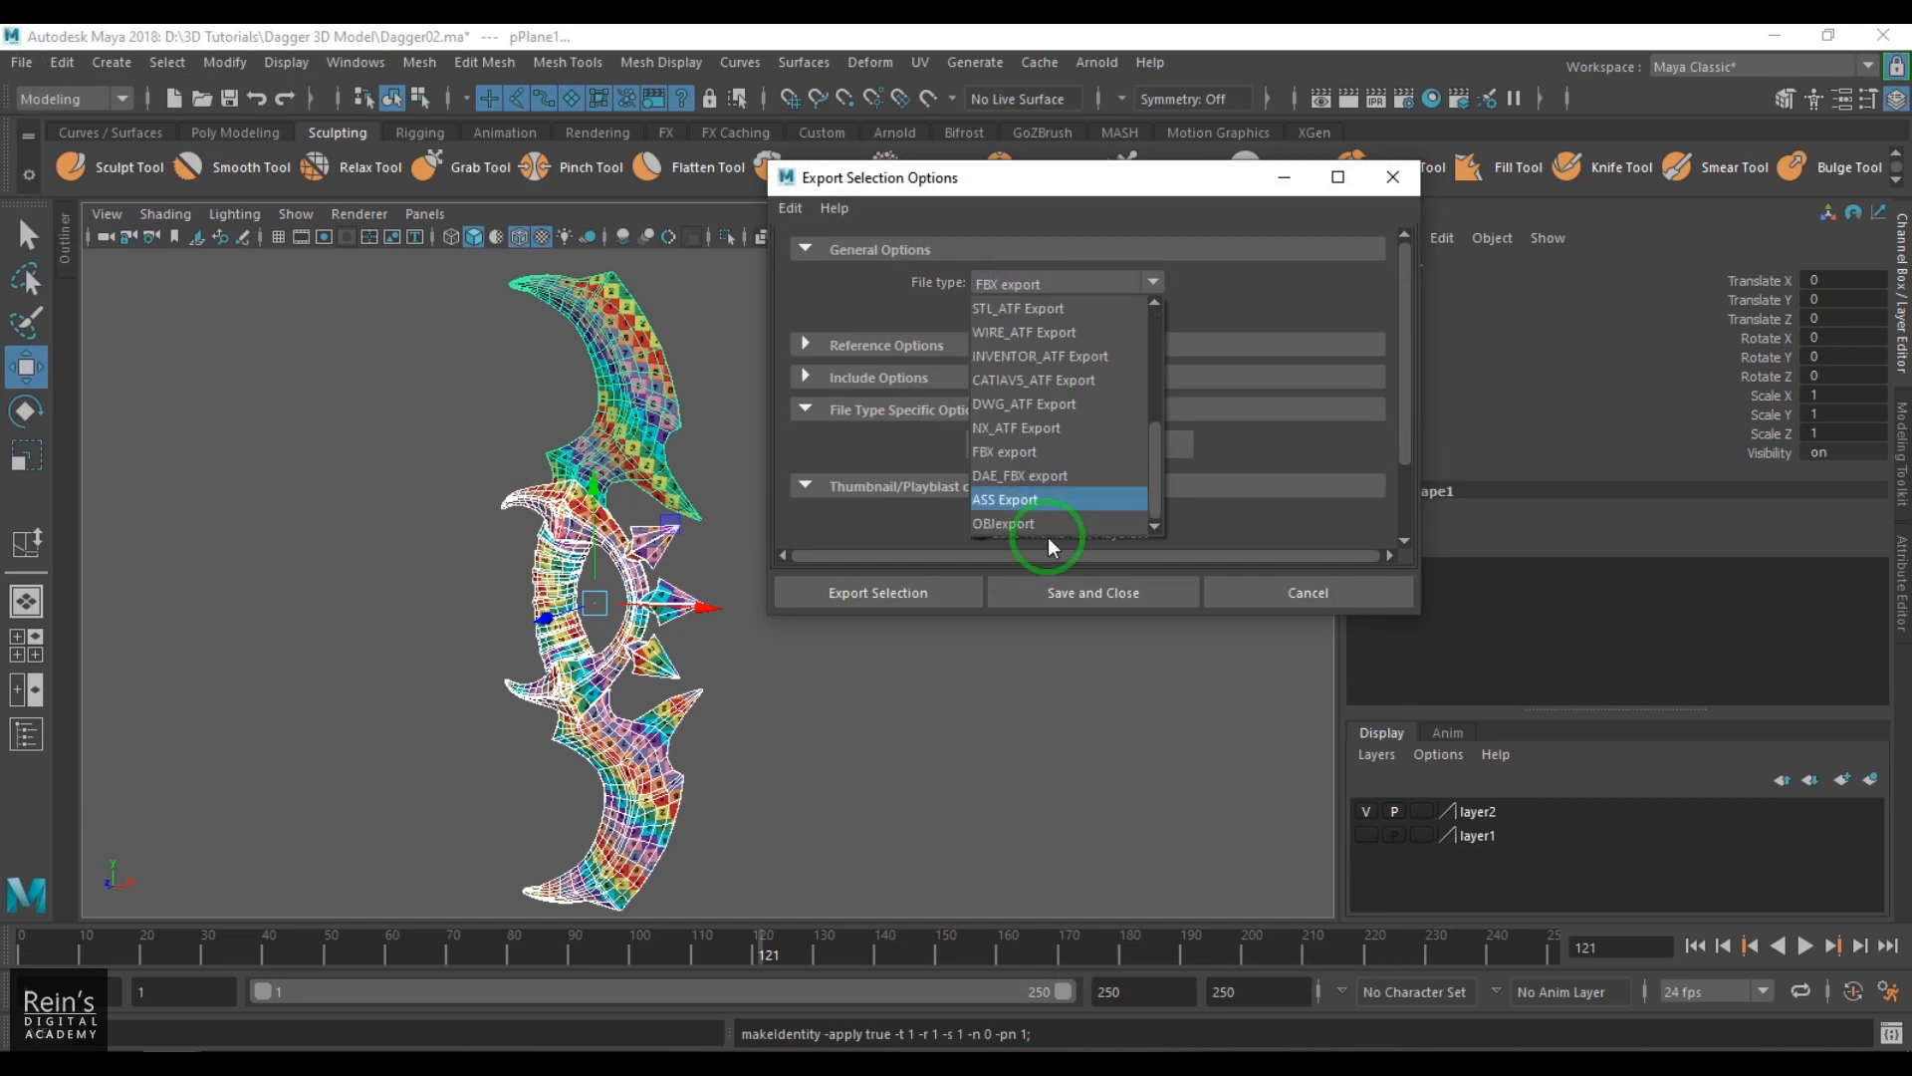
pyautogui.click(1068, 522)
pyautogui.click(896, 595)
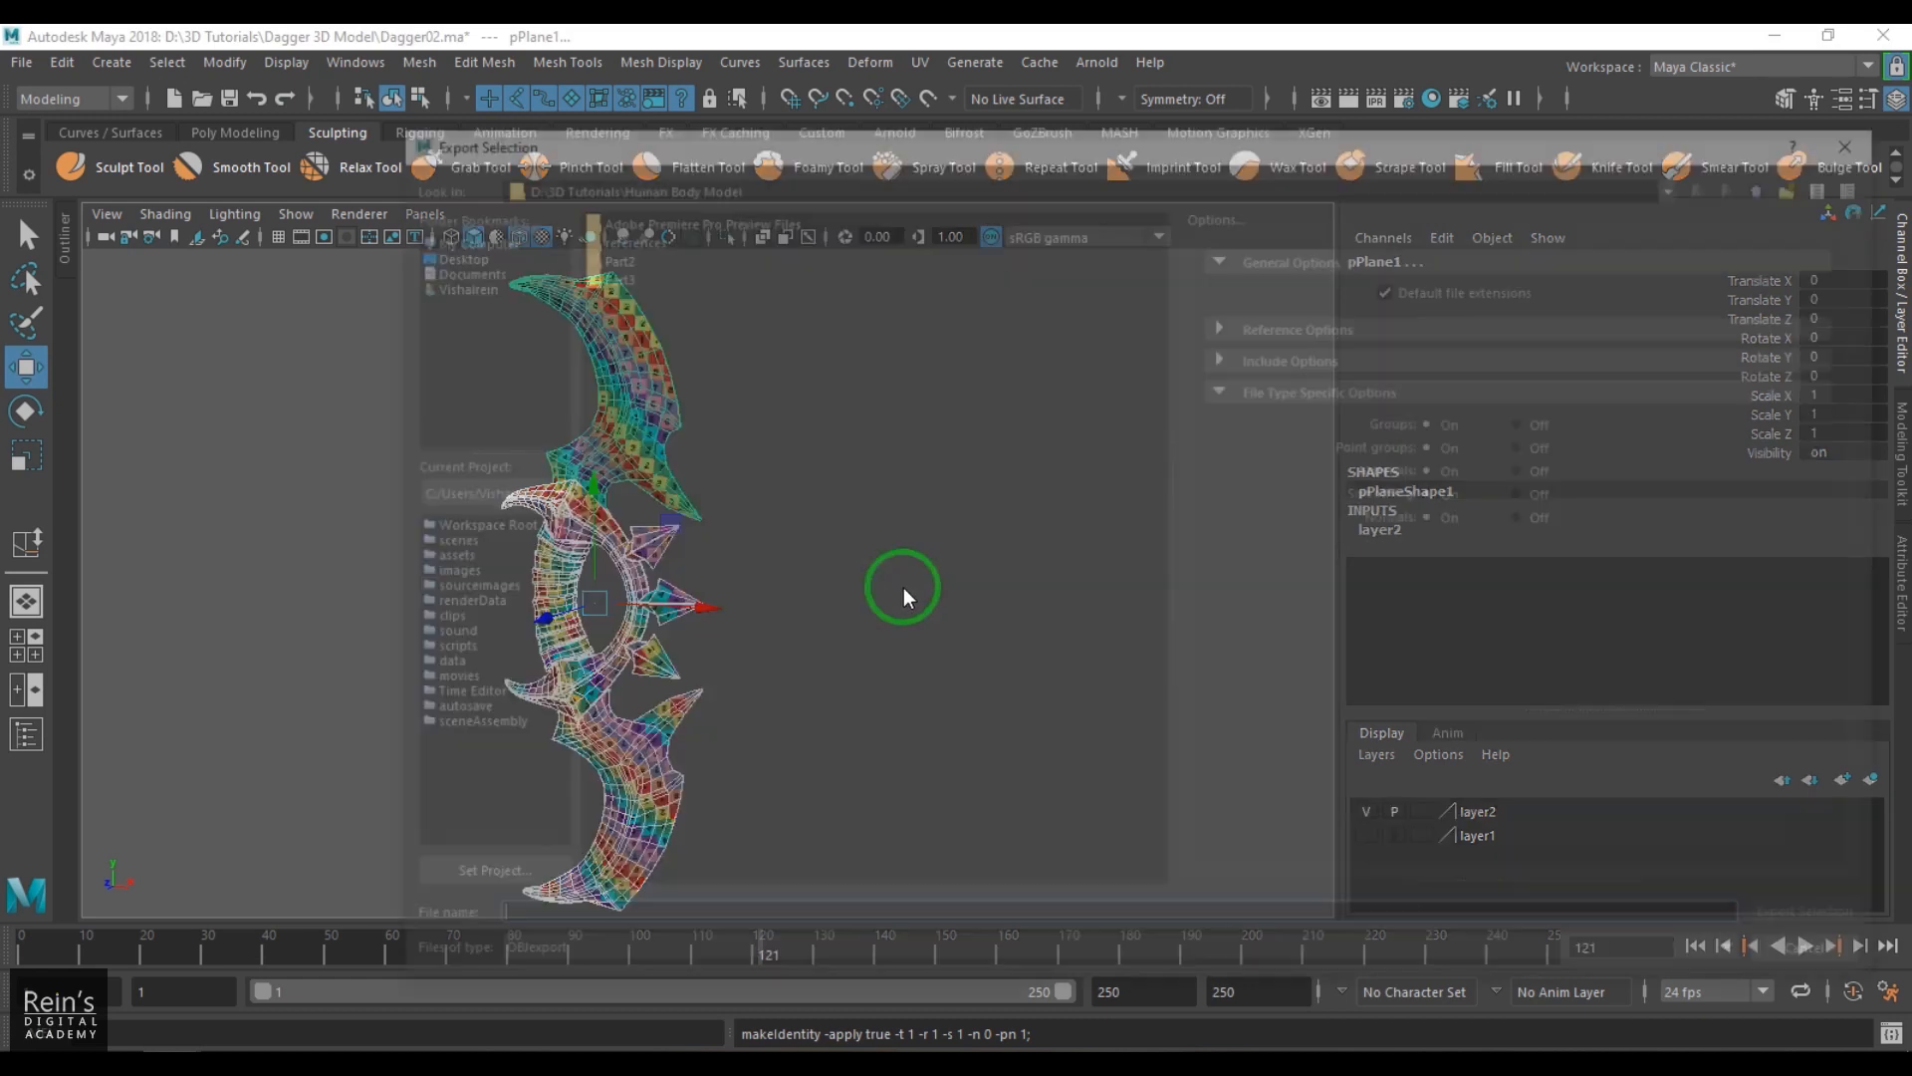
# Export the selection as Dagger01.obj into the D:\3D Tutorials\Dagger 3D Model folder.
pyautogui.click(529, 235)
pyautogui.doubleClick(628, 235)
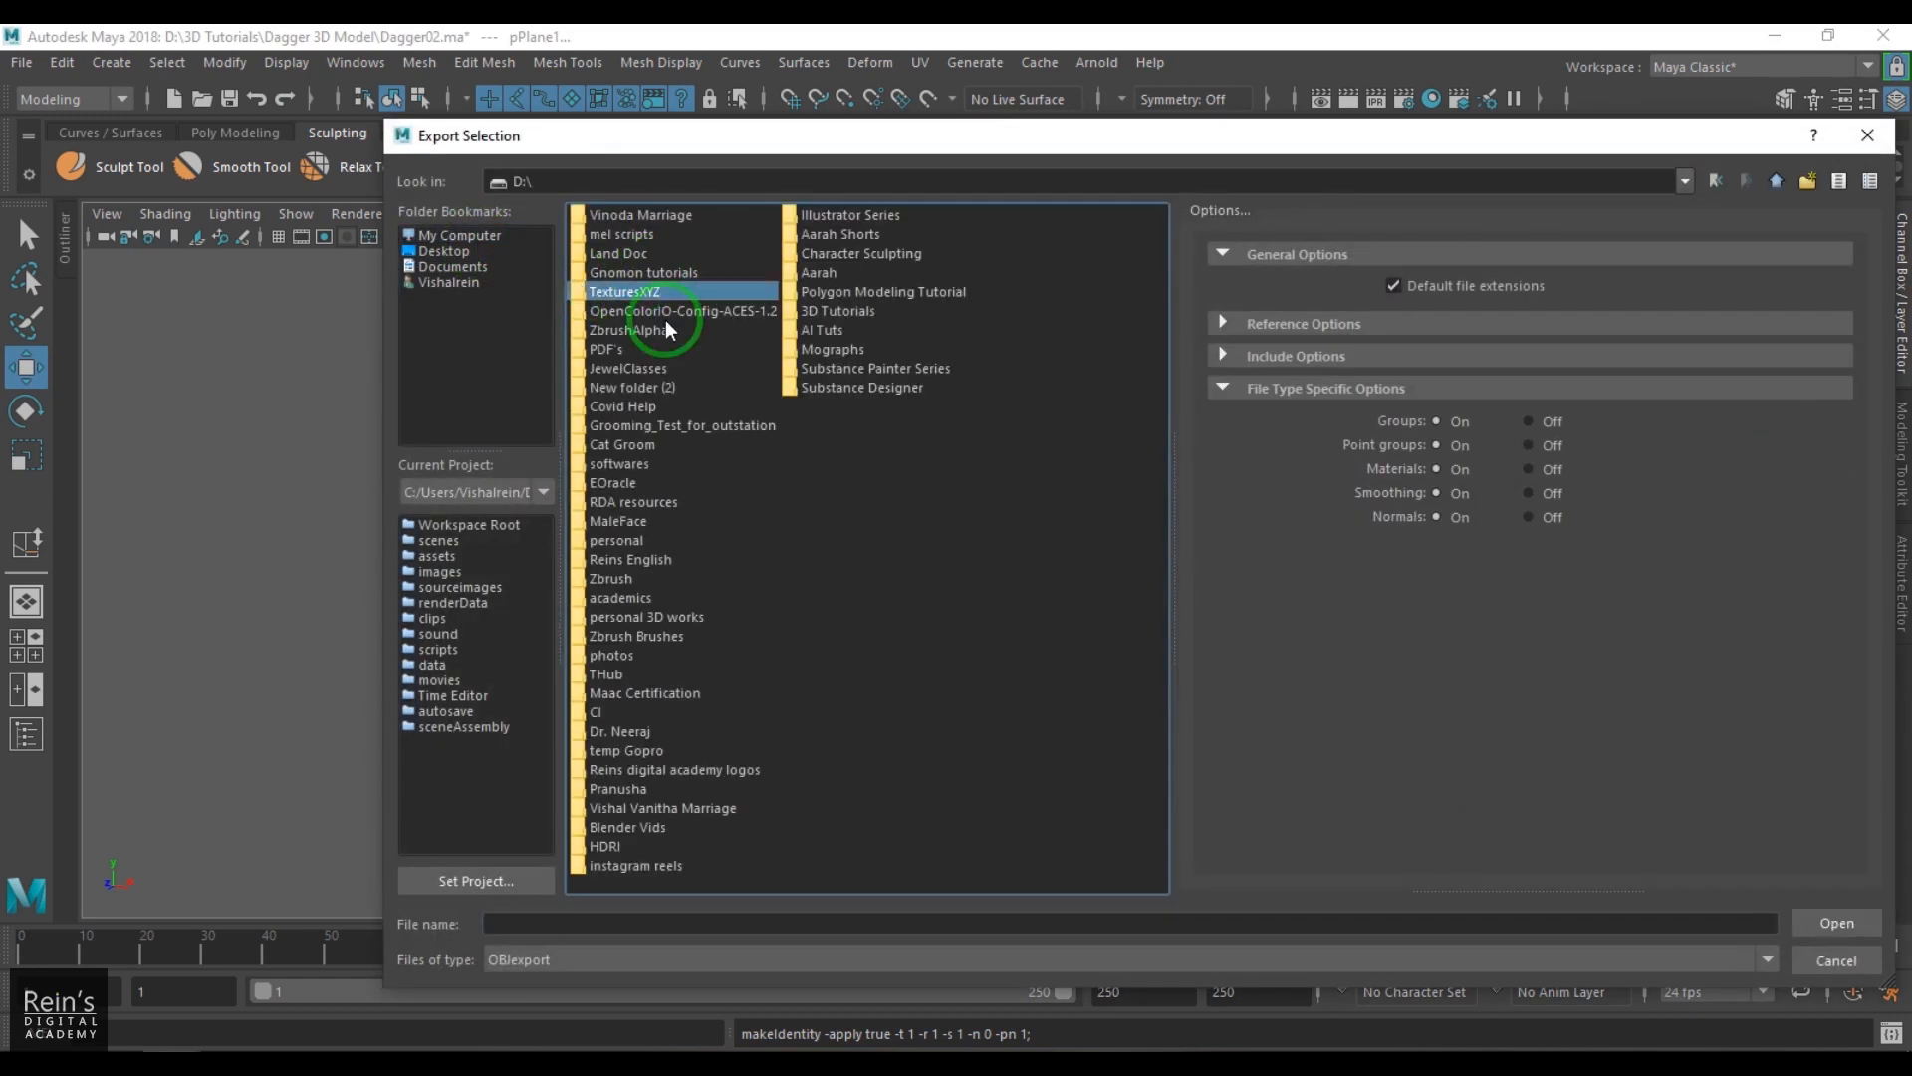
pyautogui.doubleClick(837, 309)
pyautogui.doubleClick(643, 235)
pyautogui.click(618, 921)
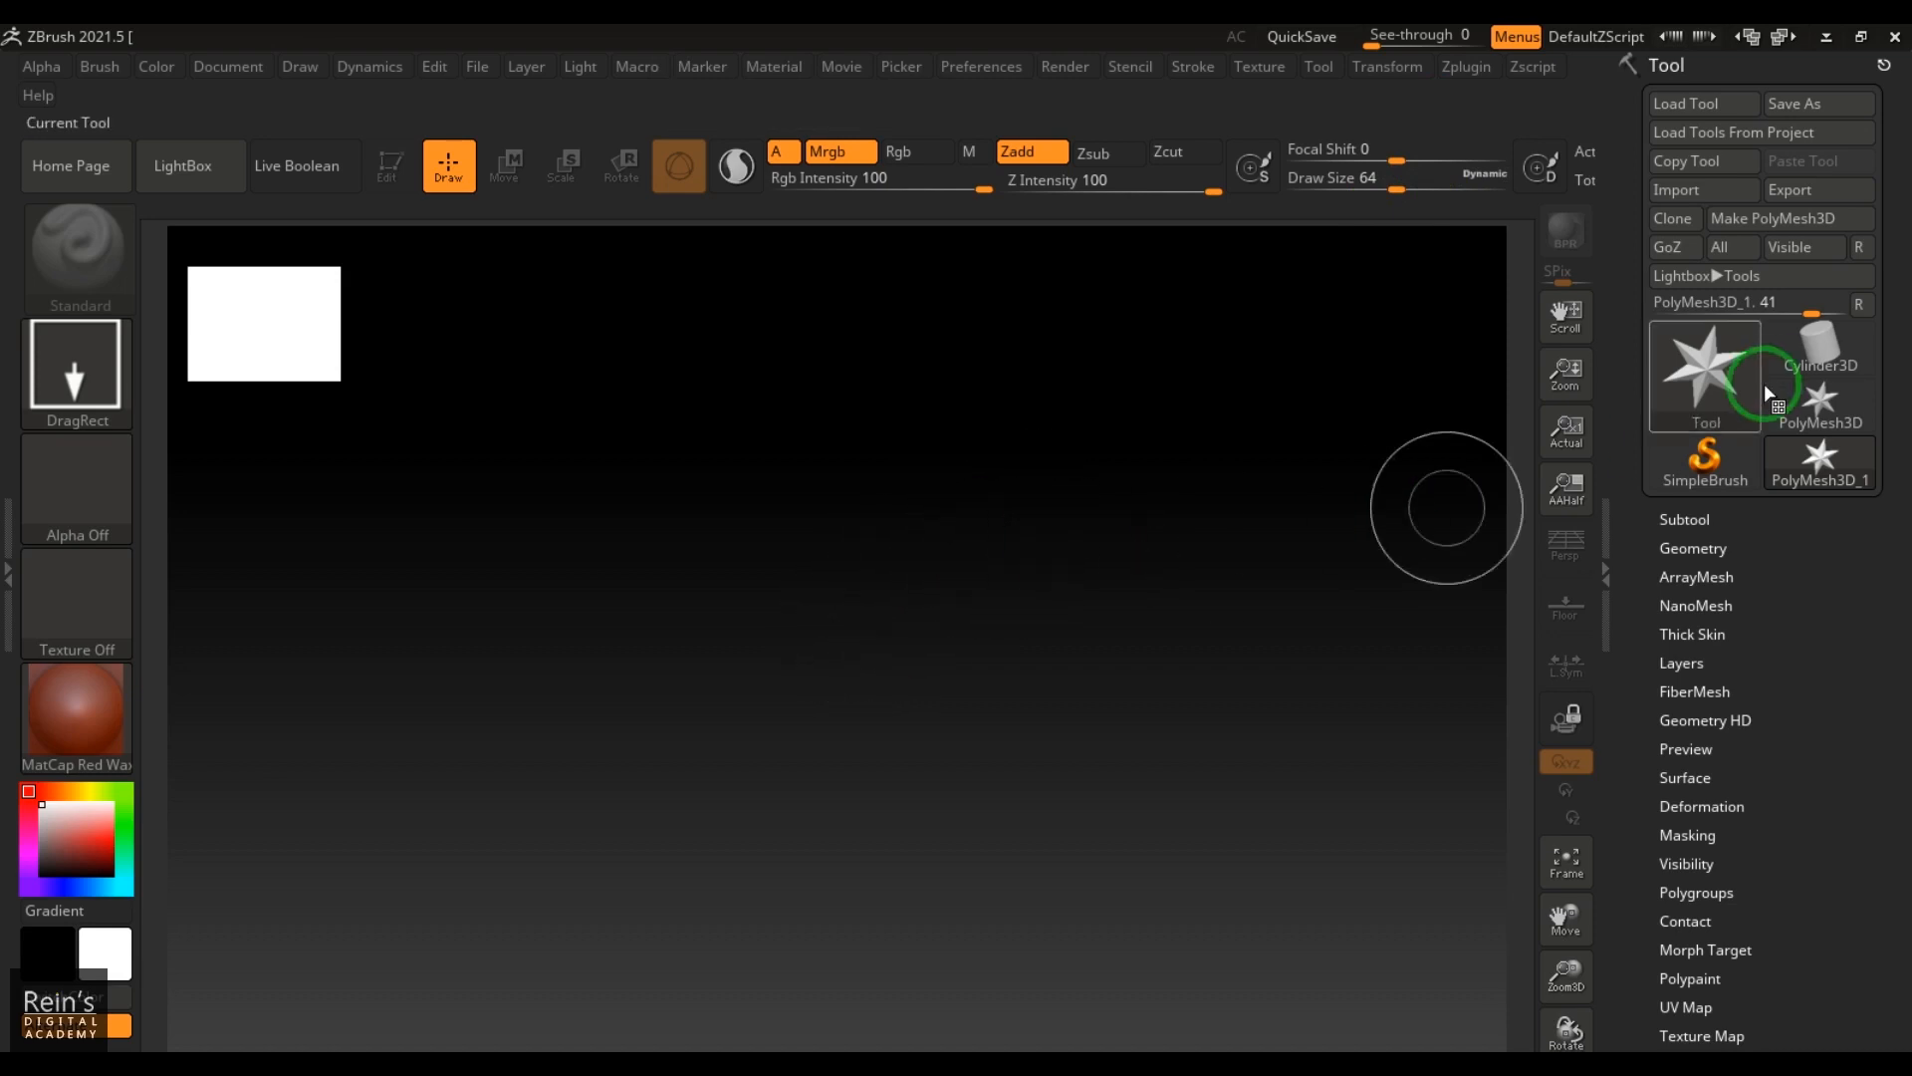
# Switch to ZBrush and import Dagger01.obj from the Dagger 3D Model folder, splitting nonstandard polygons into Quads and Triangles.
pyautogui.click(1707, 185)
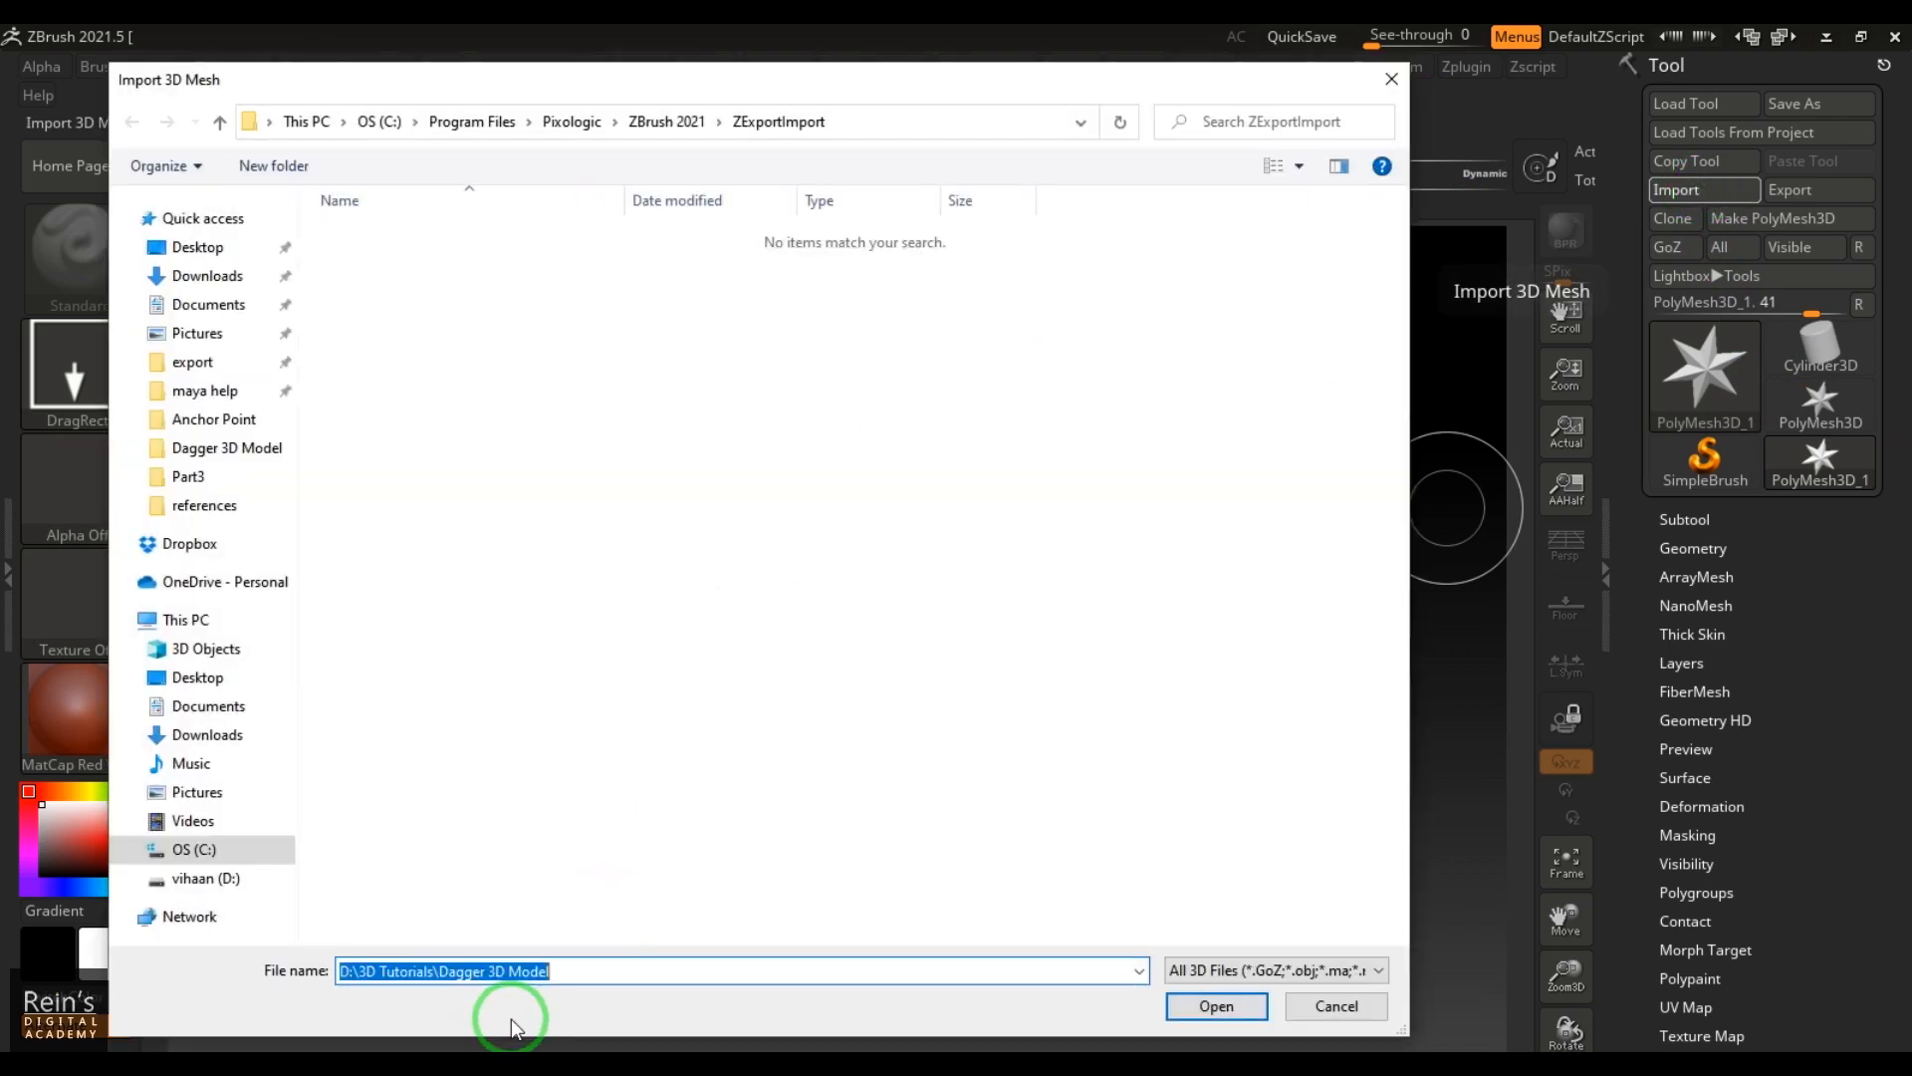
pyautogui.press('Return')
pyautogui.click(926, 261)
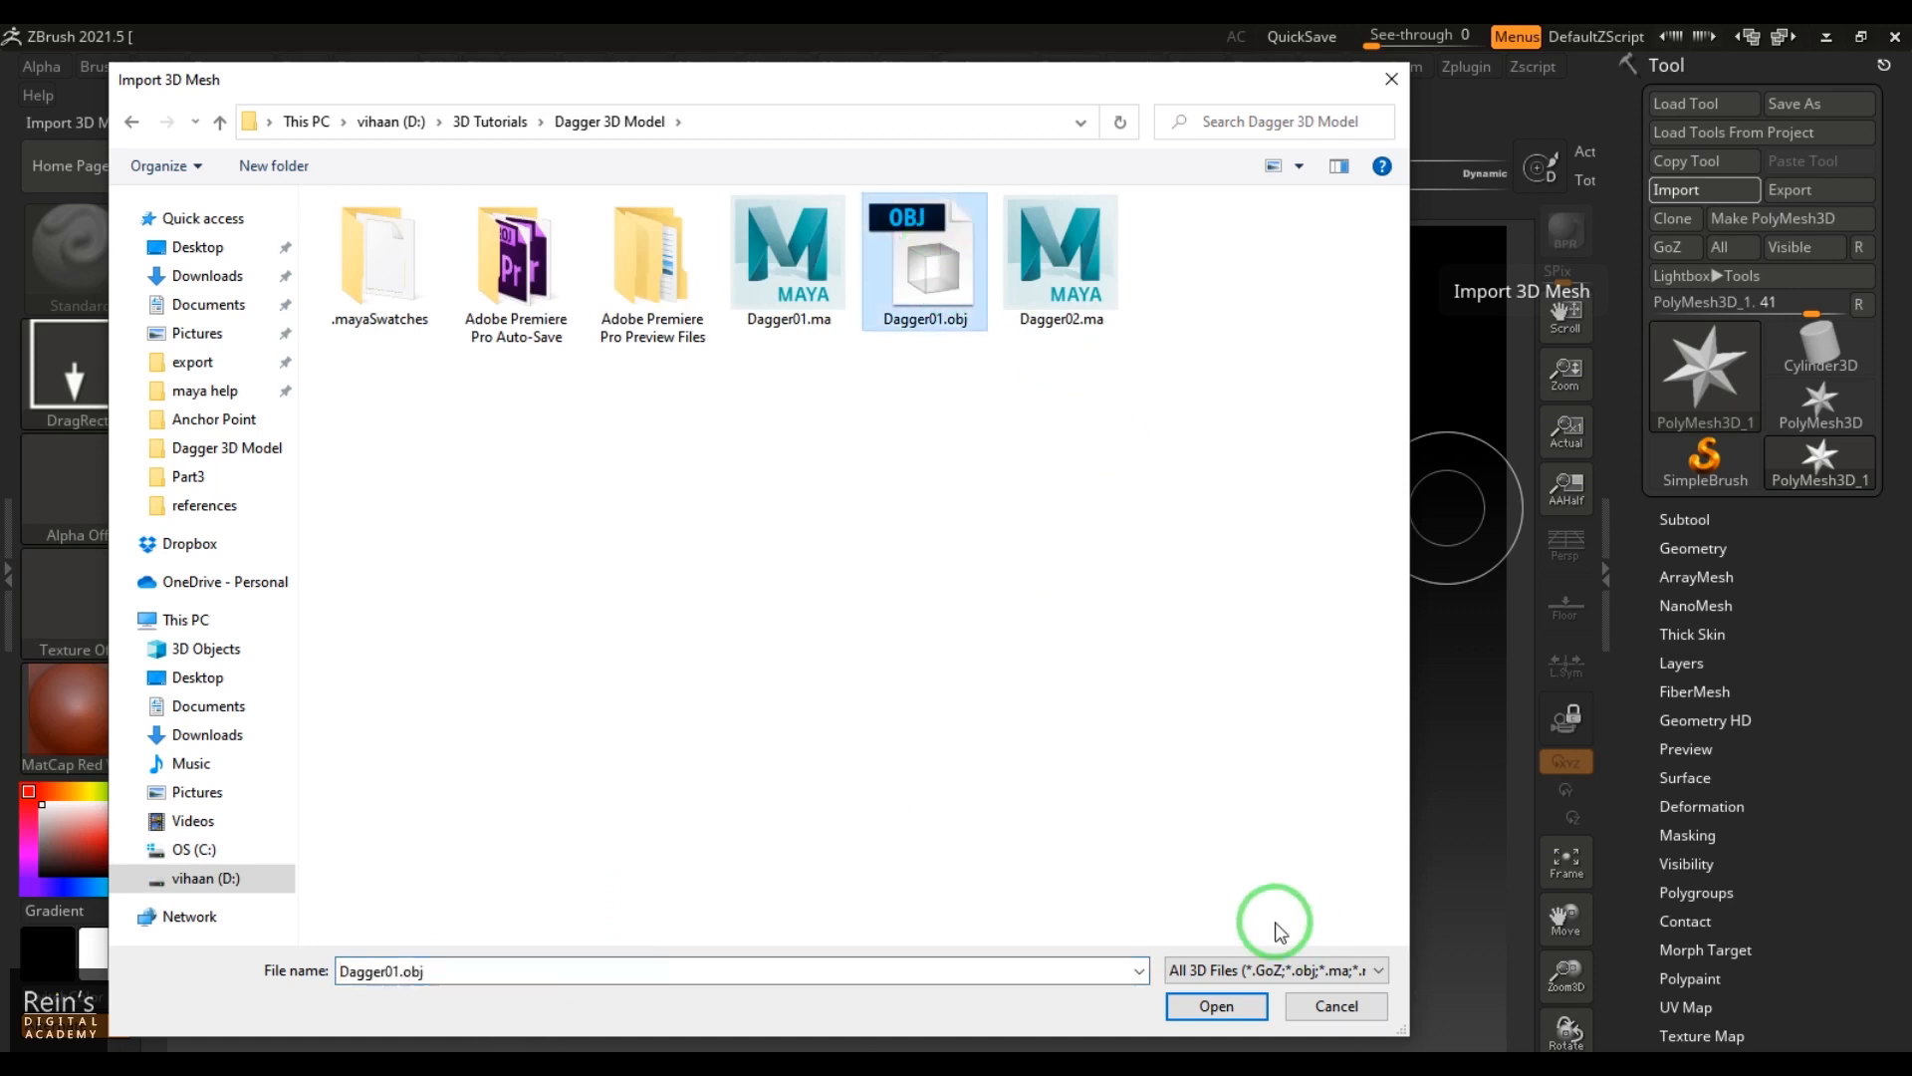
pyautogui.click(1216, 1005)
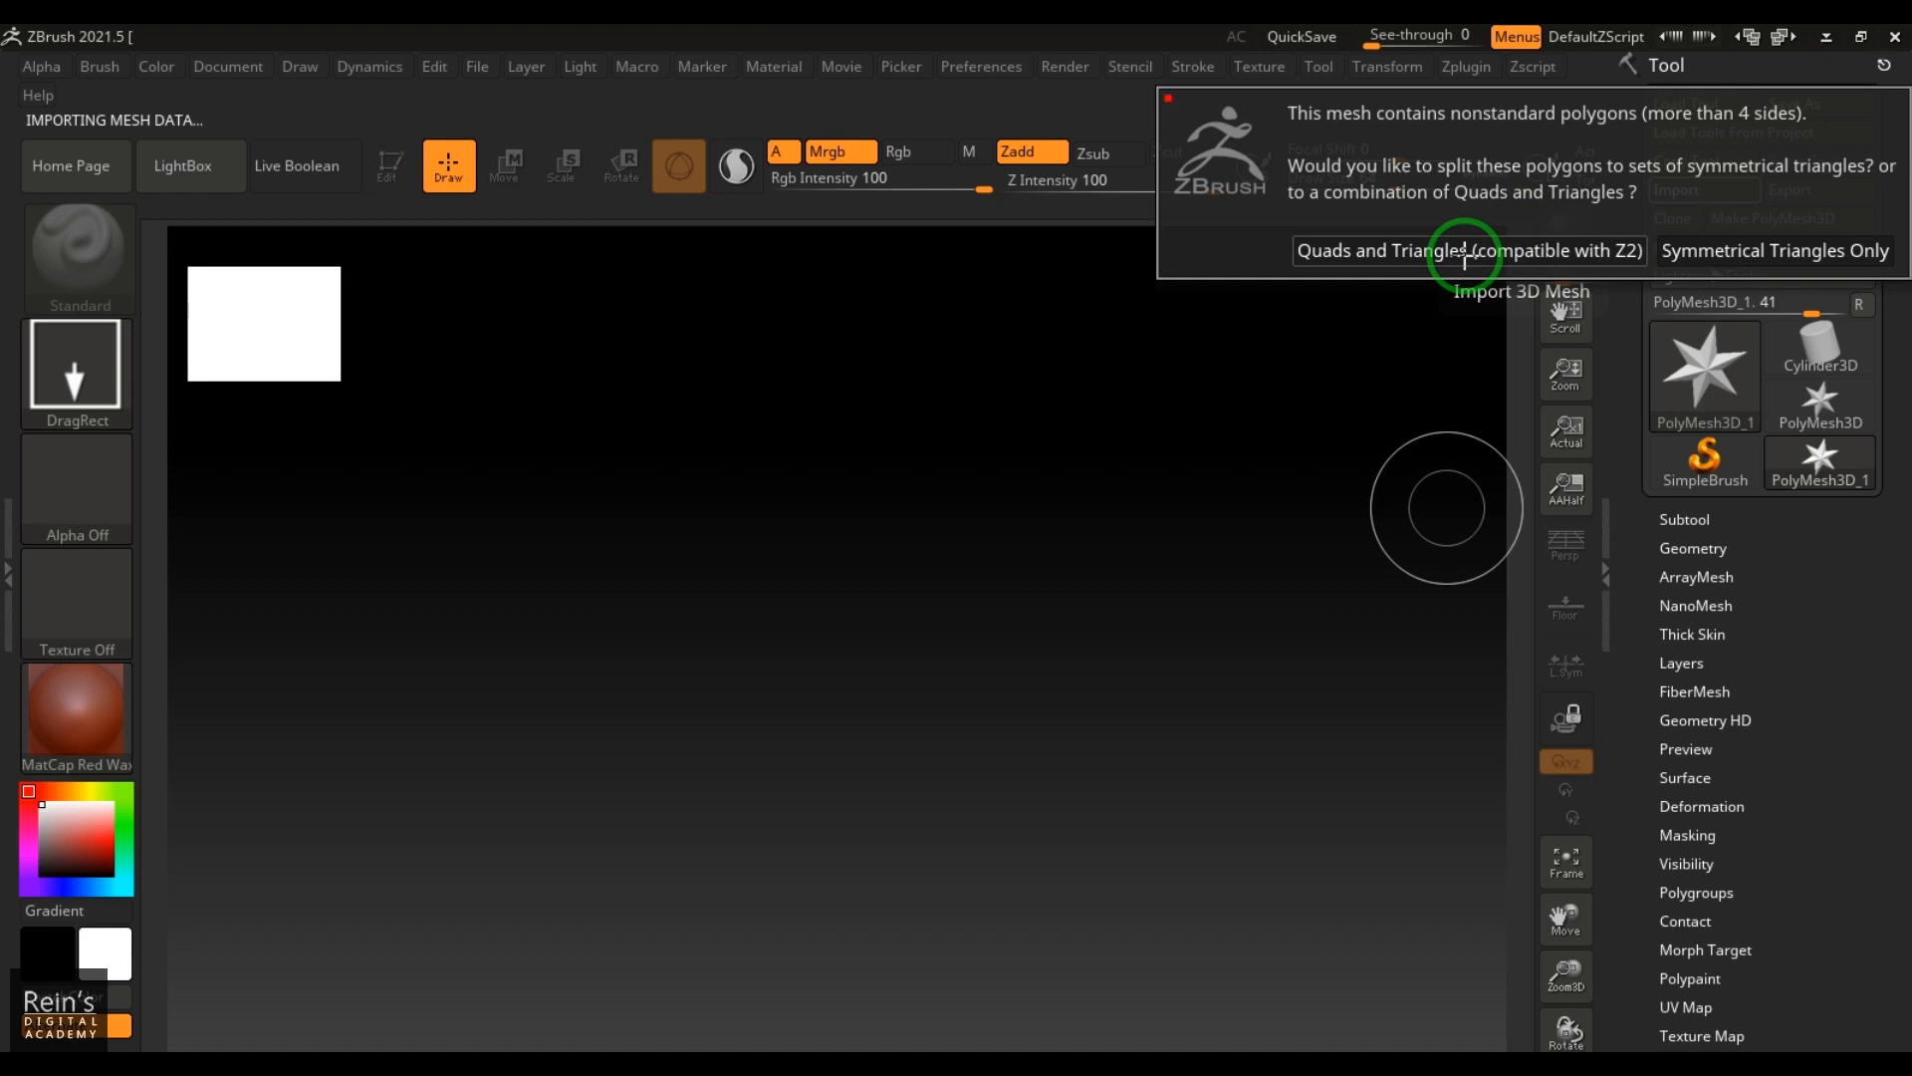
pyautogui.click(1464, 253)
# Draw the imported dagger on the canvas, enter Edit mode, and orient it upright.
pyautogui.click(1738, 354)
pyautogui.moveTo(734, 640); pyautogui.dragTo(1232, 877)
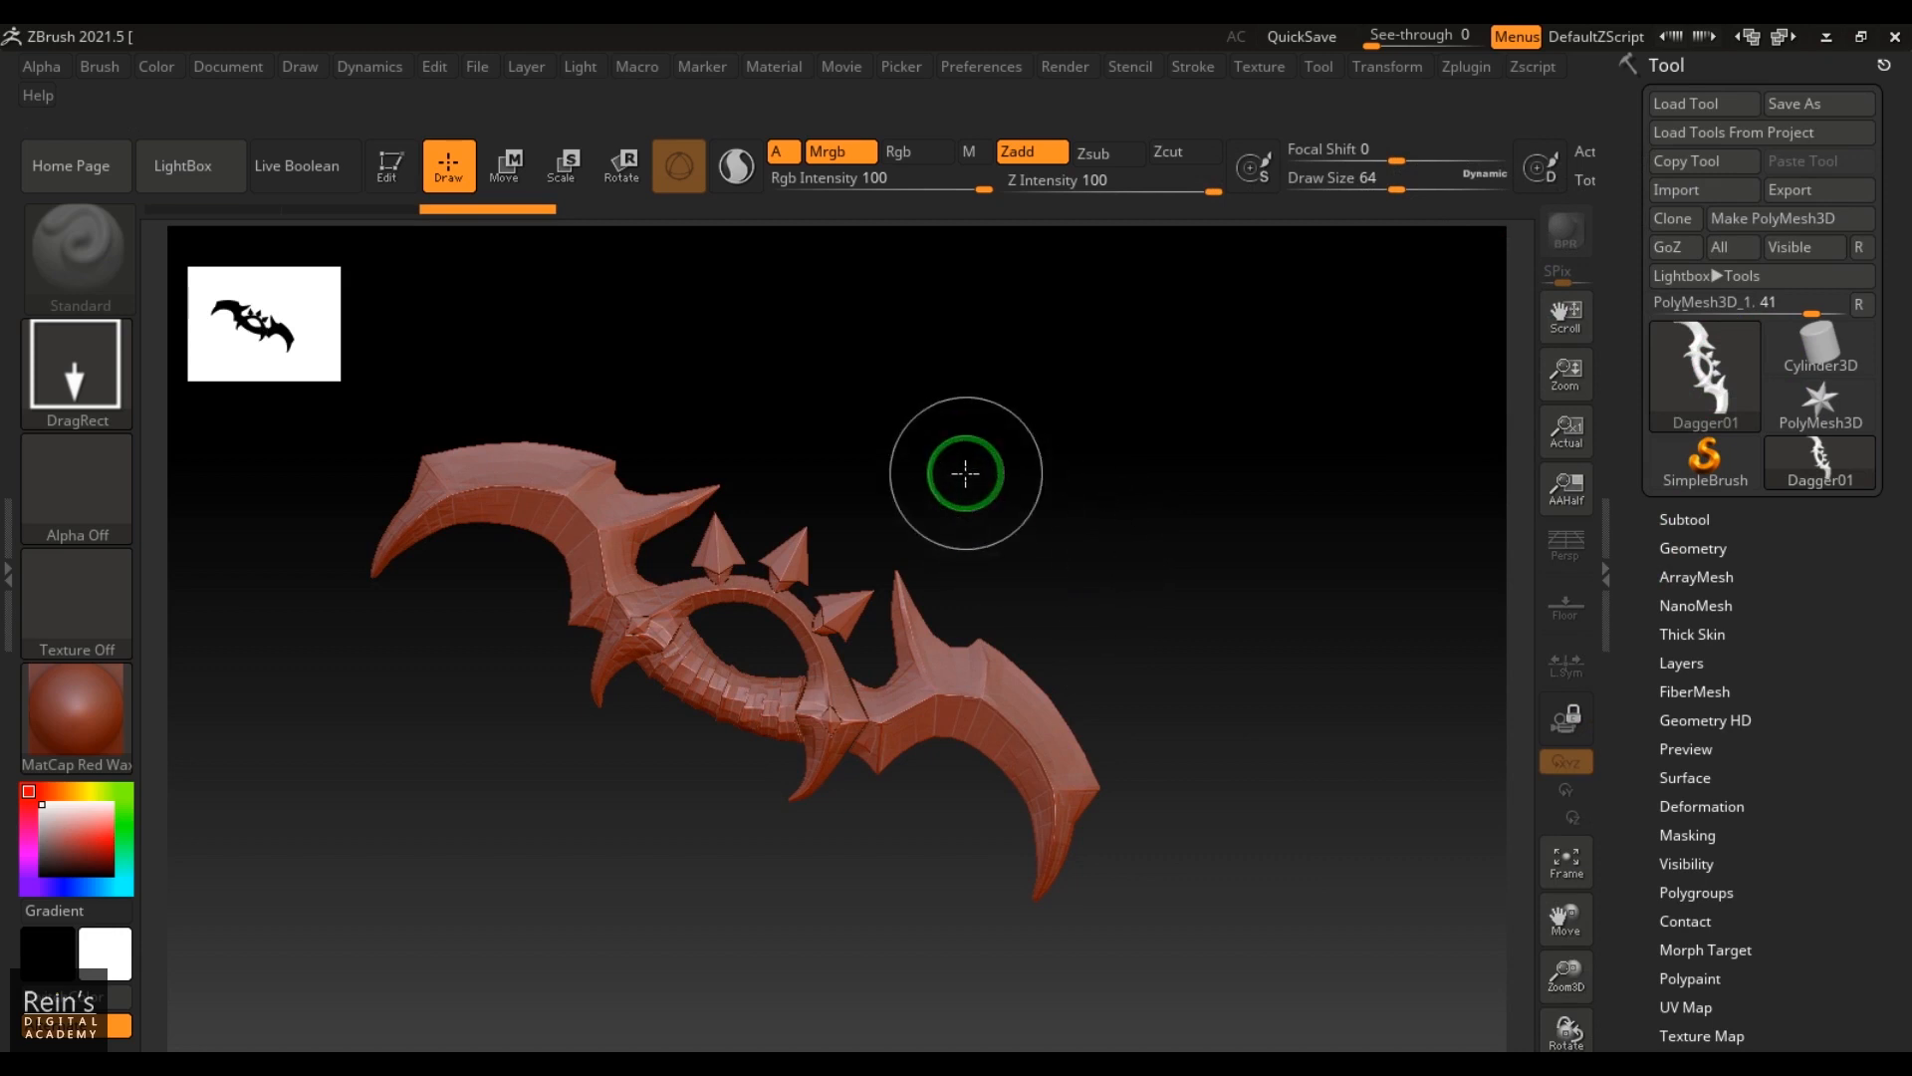
pyautogui.press('t')
pyautogui.moveTo(999, 534)
pyautogui.mouseDown()
pyautogui.moveTo(1020, 435)
pyautogui.moveTo(1127, 375)
pyautogui.moveTo(1067, 555)
pyautogui.moveTo(1114, 636)
pyautogui.moveTo(1029, 606)
pyautogui.moveTo(955, 621)
pyautogui.moveTo(1055, 627)
pyautogui.moveTo(1154, 668)
pyautogui.moveTo(1131, 684)
pyautogui.mouseUp()
# Assign BasicMaterial2 as the material for the dagger.
pyautogui.click(89, 733)
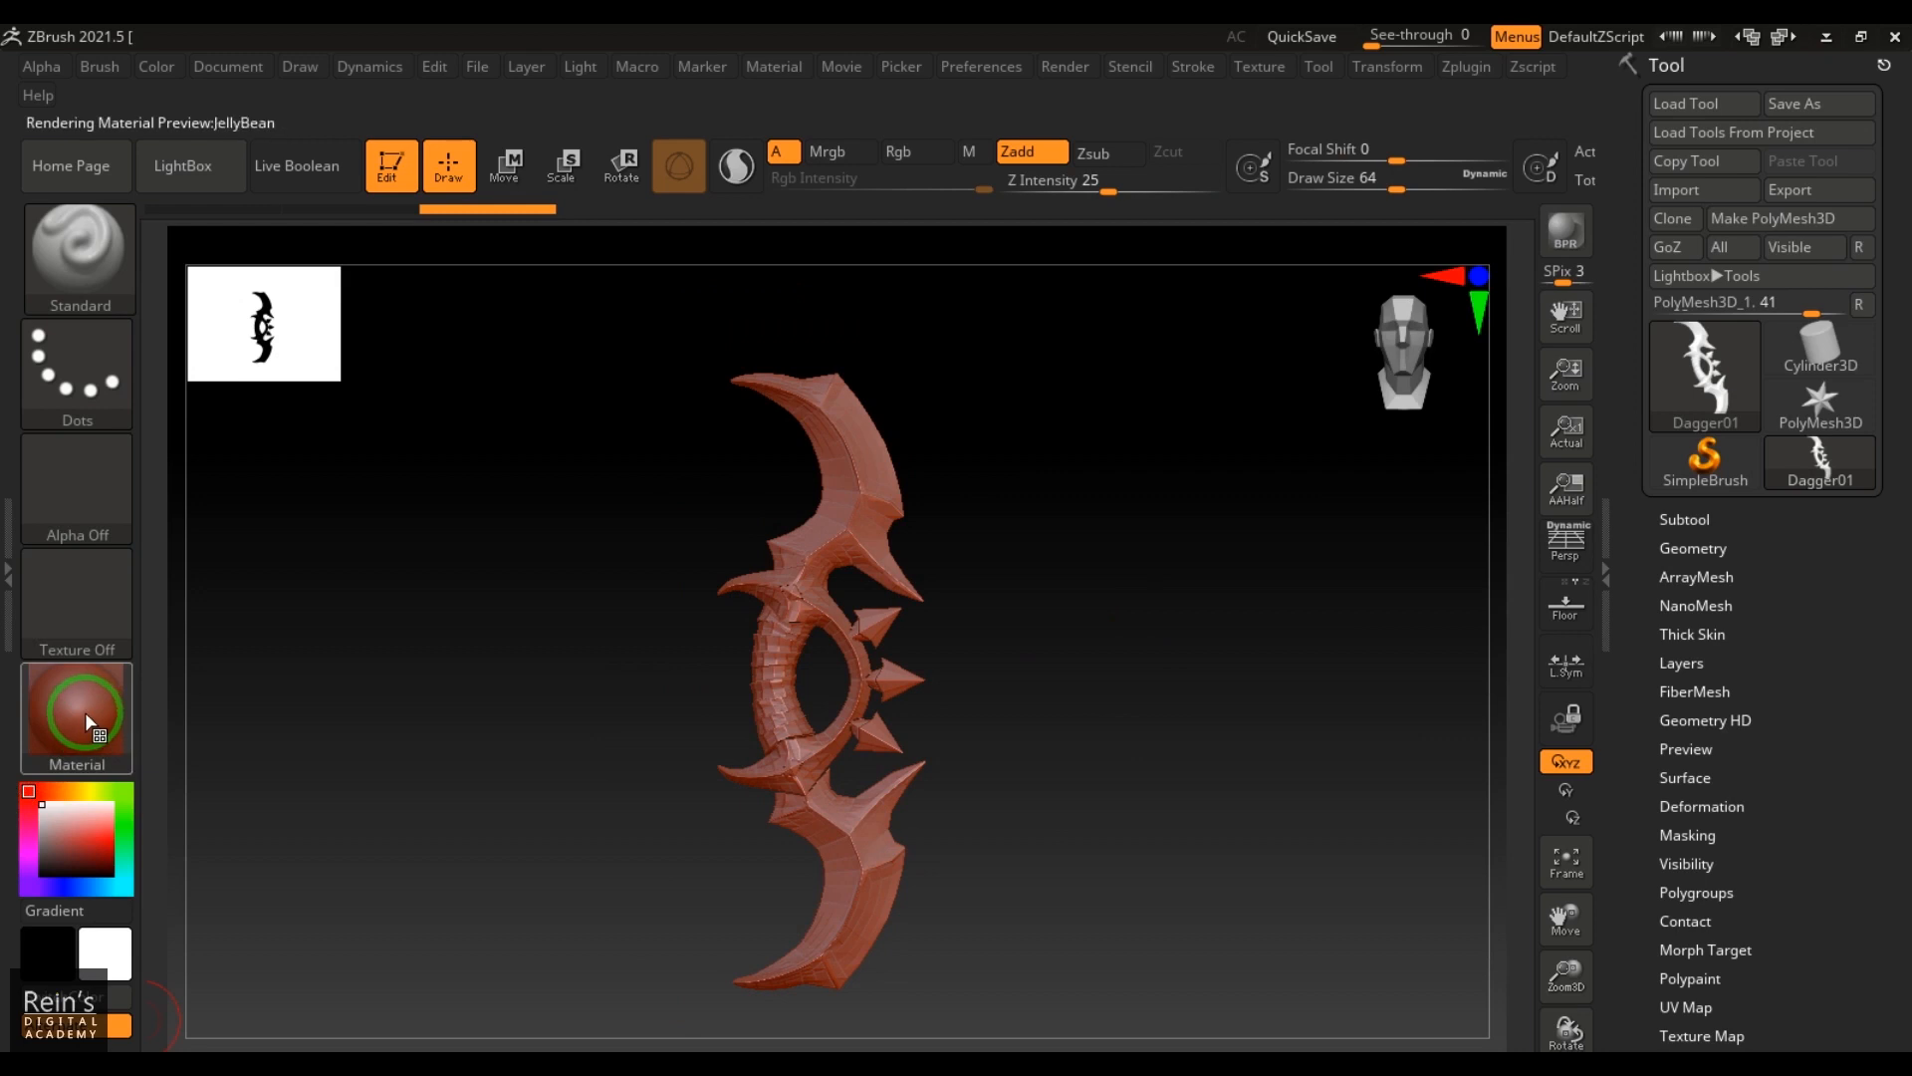
pyautogui.click(461, 824)
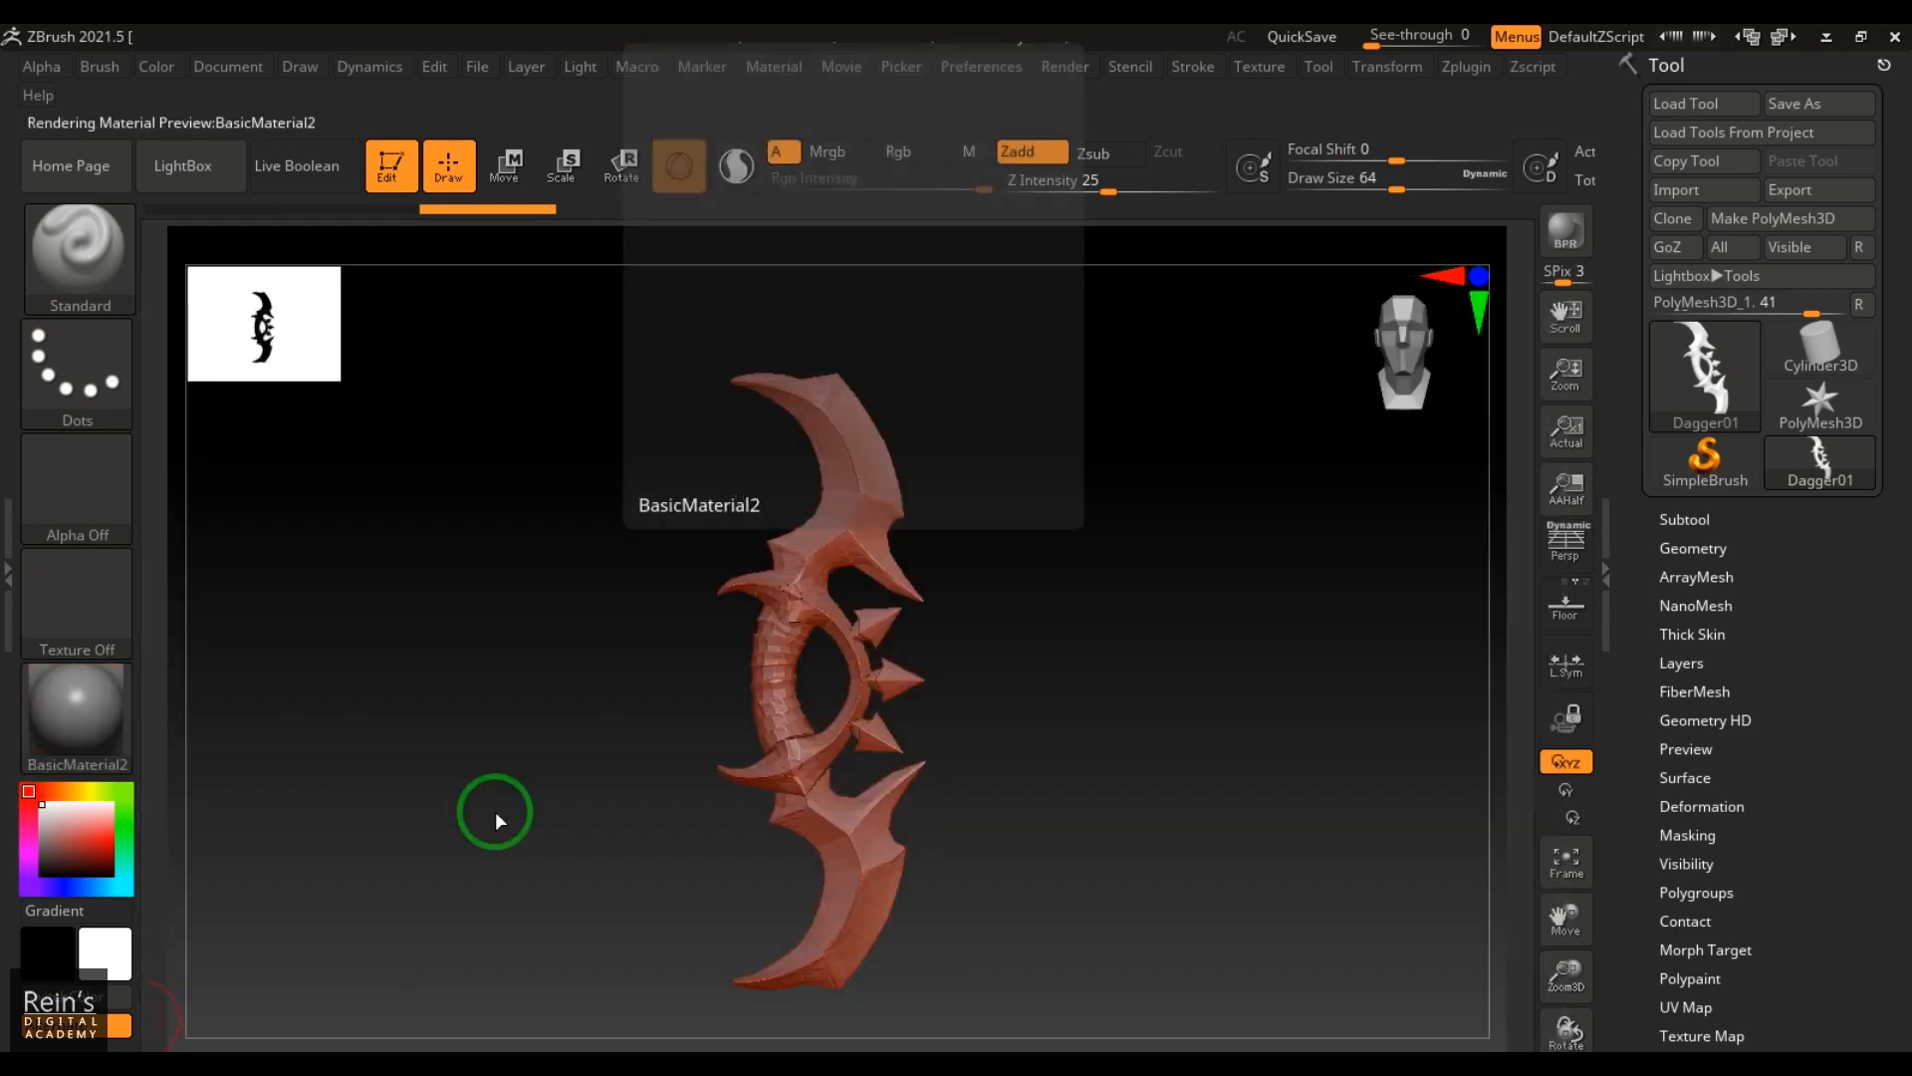
pyautogui.moveTo(1144, 751)
pyautogui.mouseDown()
pyautogui.moveTo(951, 768)
pyautogui.moveTo(1122, 764)
pyautogui.mouseUp()
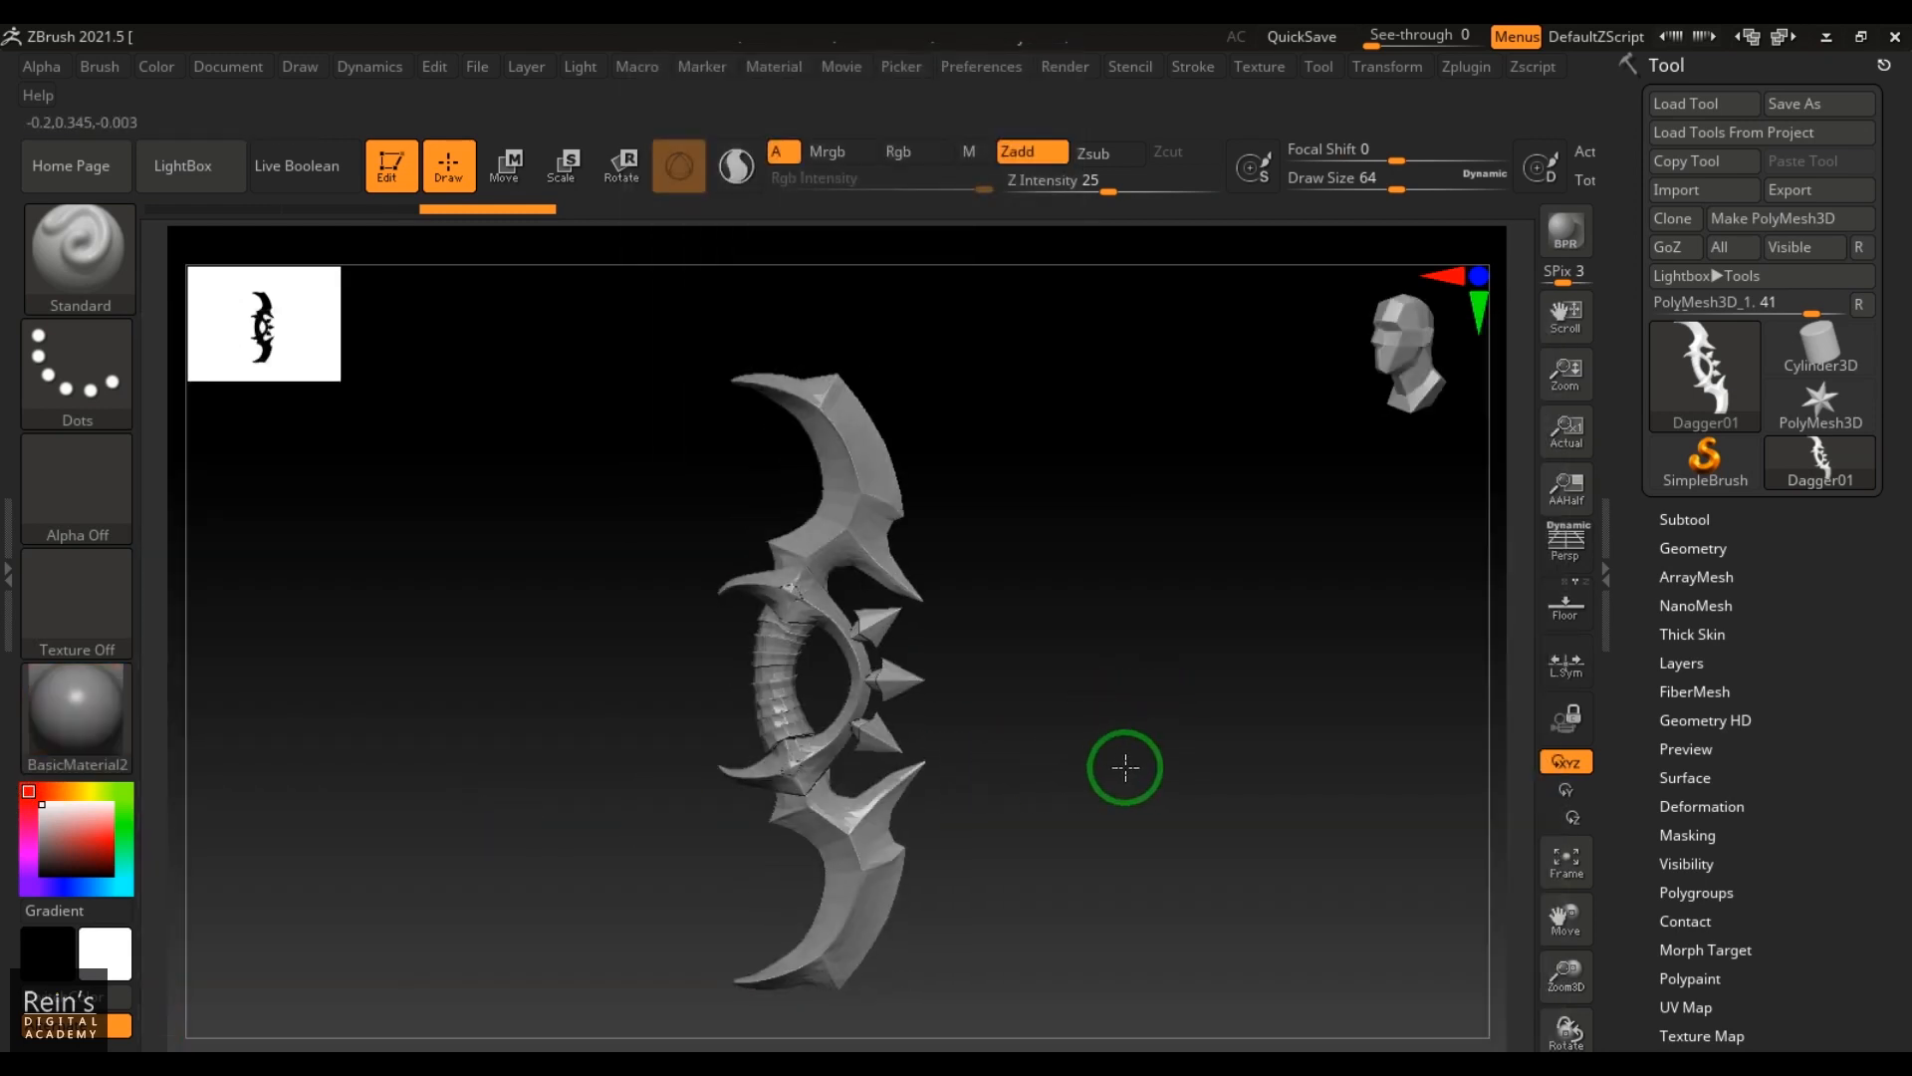
# Show the dagger's PolyFrame and regroup its separate parts with Auto Groups.
pyautogui.hotkey('shift', 'f')
pyautogui.moveTo(1080, 715)
pyautogui.mouseDown()
pyautogui.moveTo(1127, 802)
pyautogui.moveTo(1092, 747)
pyautogui.mouseUp()
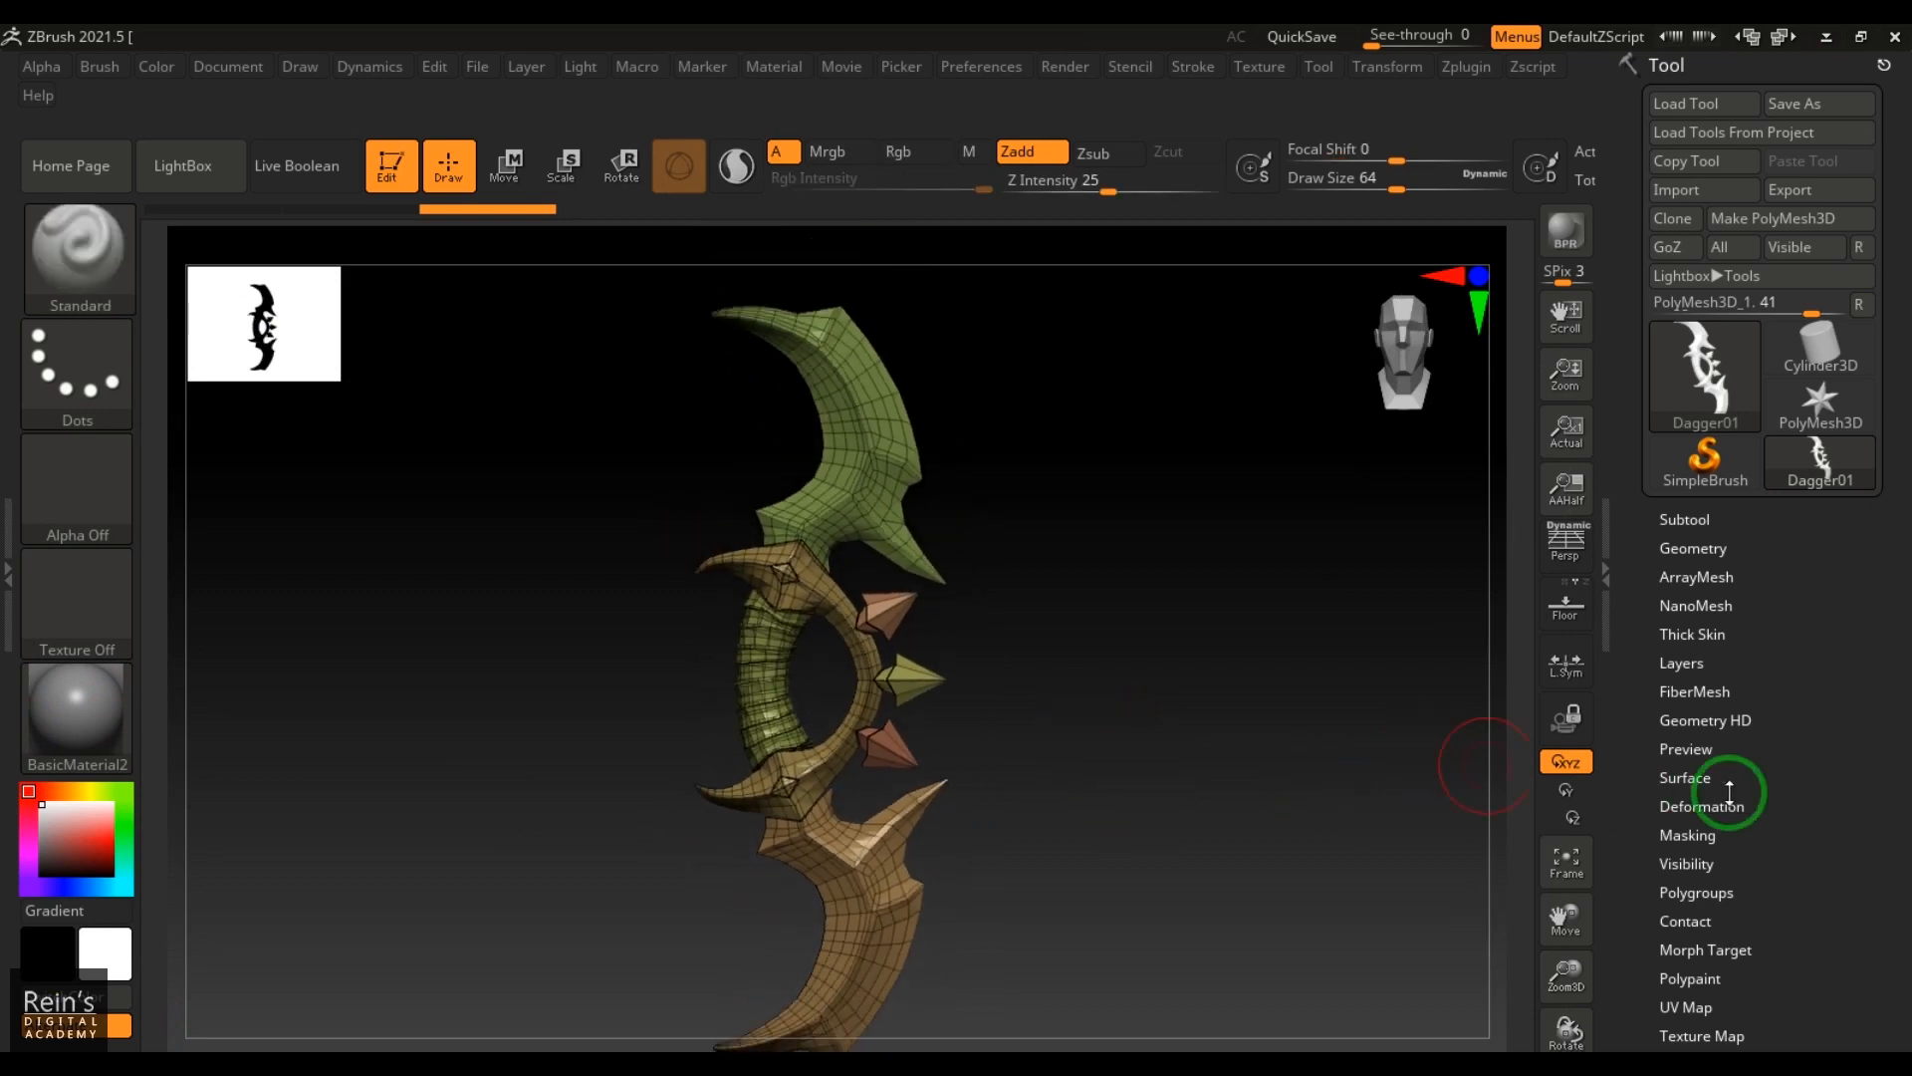
pyautogui.moveTo(1792, 790); pyautogui.dragTo(1793, 666)
pyautogui.click(1696, 680)
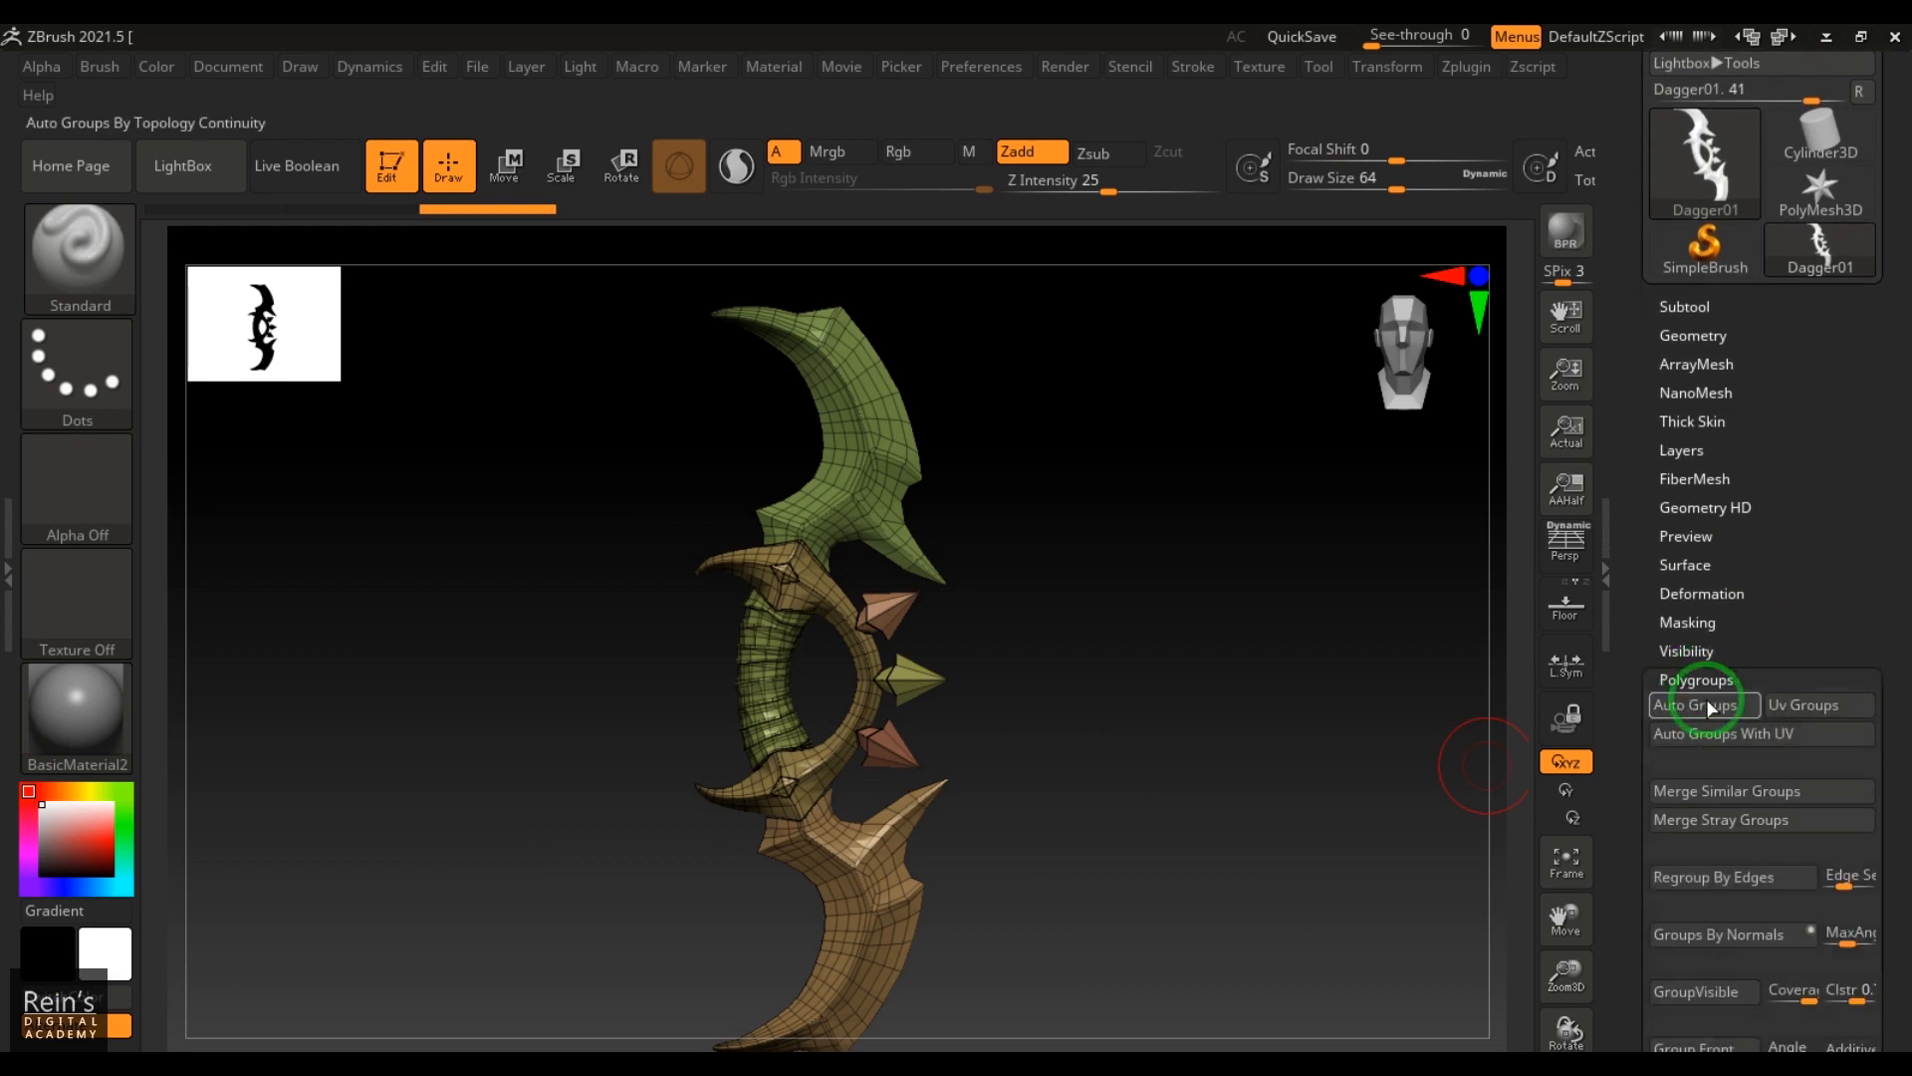
pyautogui.moveTo(1836, 594); pyautogui.dragTo(1836, 512)
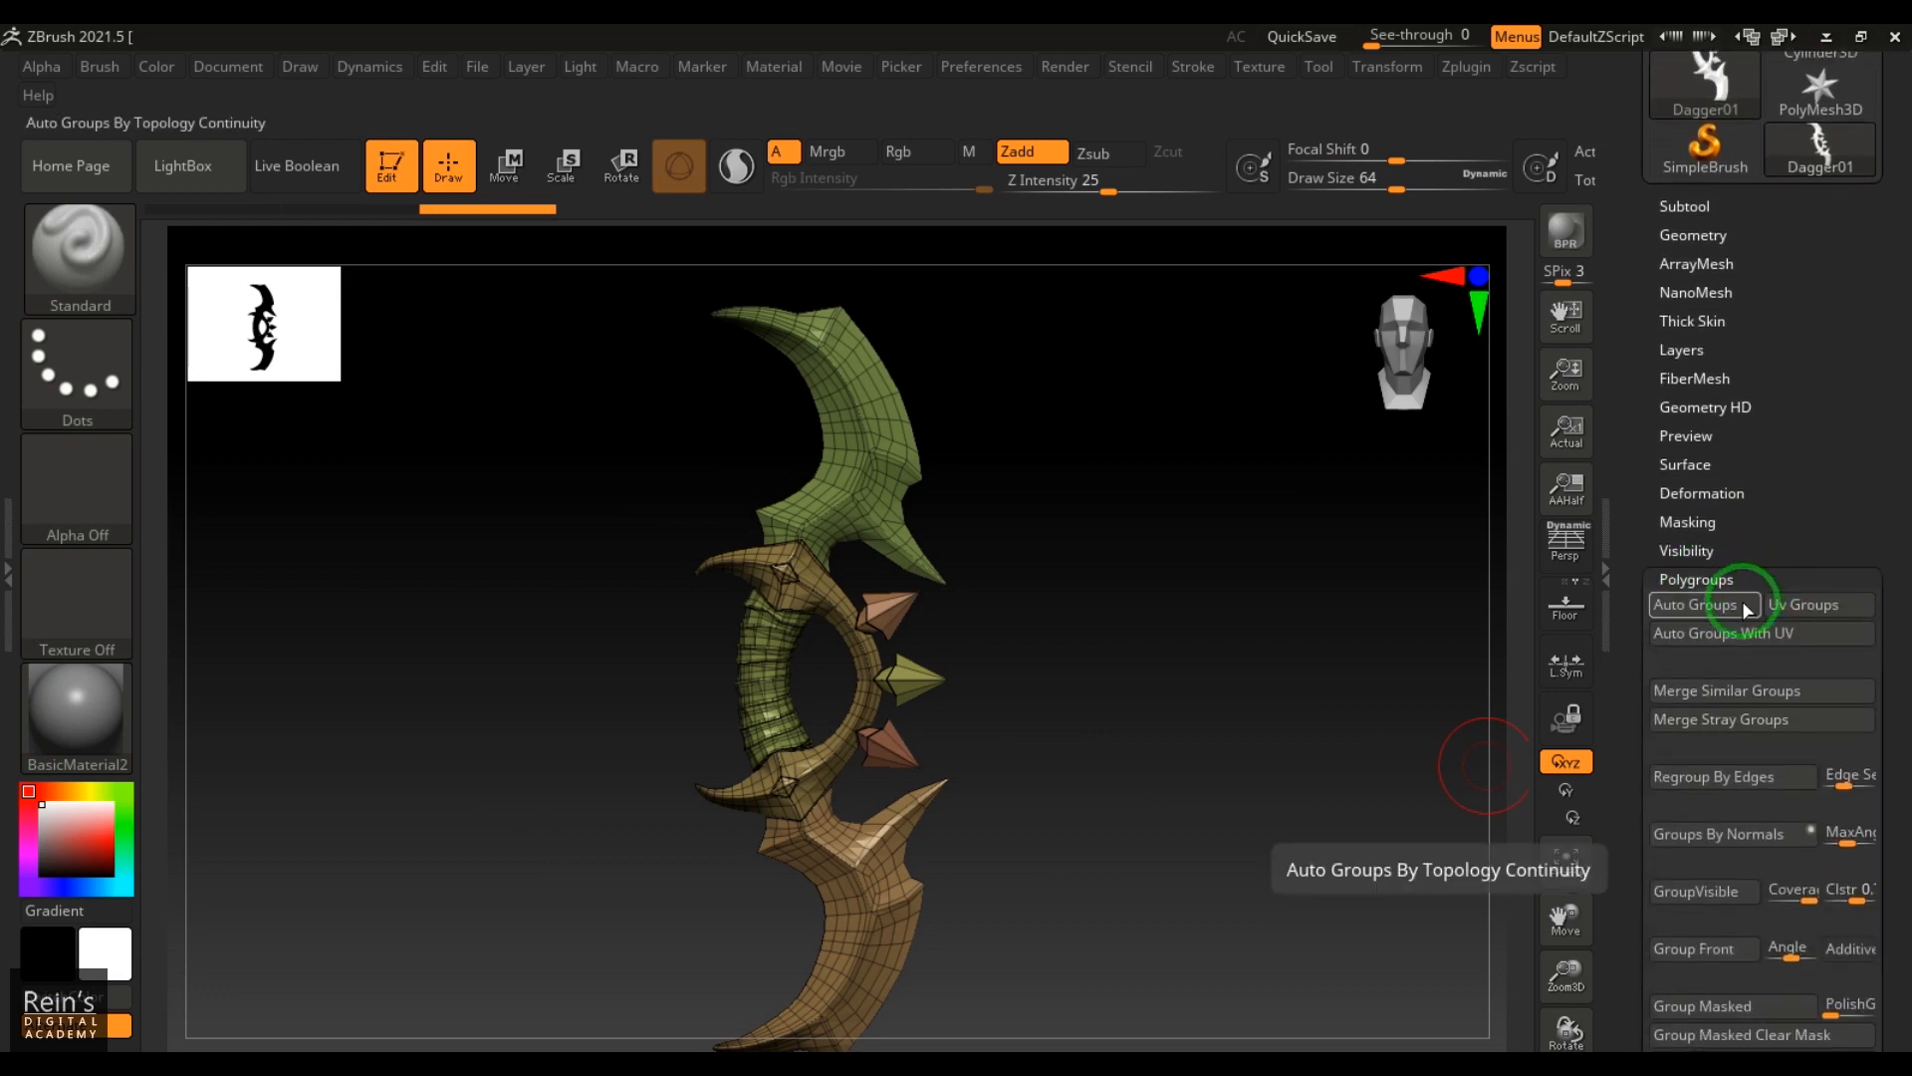
pyautogui.click(1814, 604)
pyautogui.click(1733, 613)
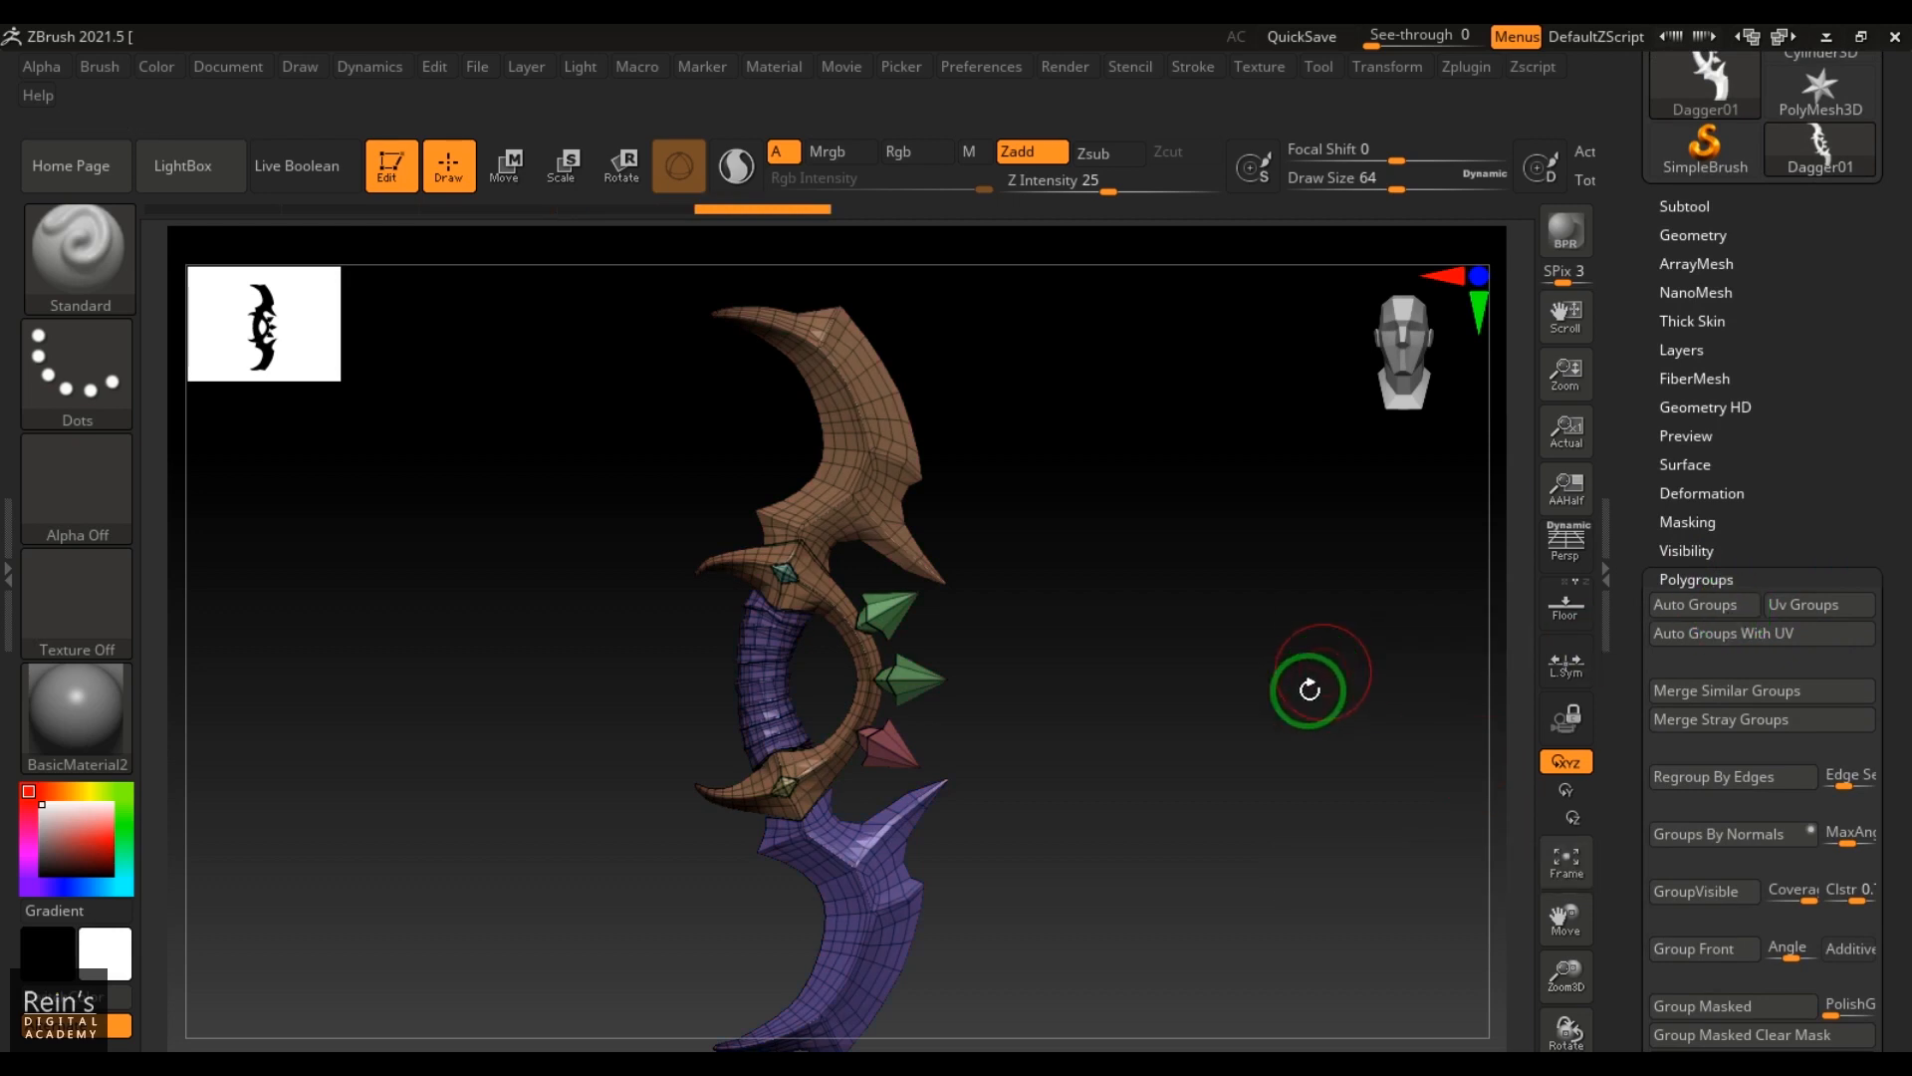
# Check the polygroups by isolating the lower blade, grip and middle spike and hiding the upper blade, restoring full visibility each time.
pyautogui.keyDown('ctrl'); pyautogui.keyDown('shift'); pyautogui.click(857, 915); pyautogui.keyUp('shift'); pyautogui.keyUp('ctrl')
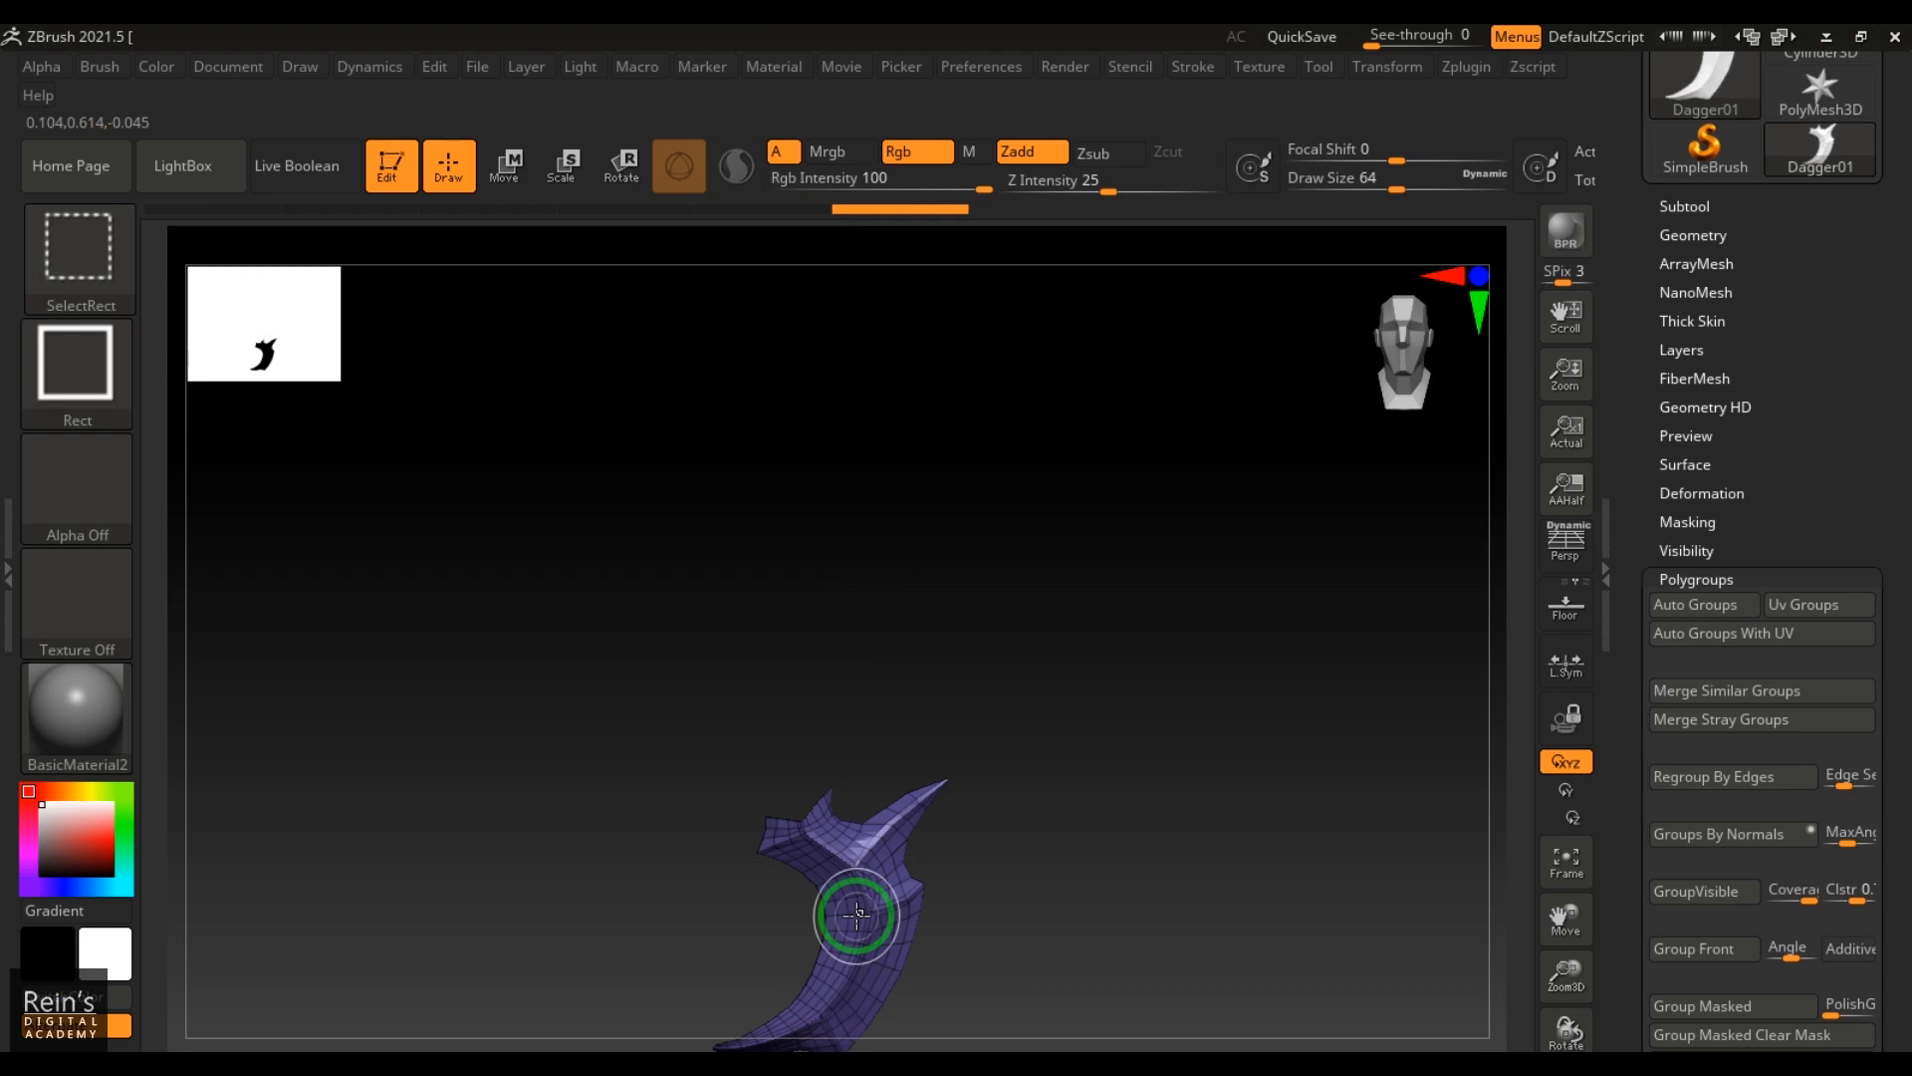
pyautogui.keyDown('ctrl'); pyautogui.keyDown('shift'); pyautogui.click(1145, 870); pyautogui.keyUp('shift'); pyautogui.keyUp('ctrl')
pyautogui.keyDown('ctrl'); pyautogui.keyDown('shift'); pyautogui.click(754, 694); pyautogui.keyUp('shift'); pyautogui.keyUp('ctrl')
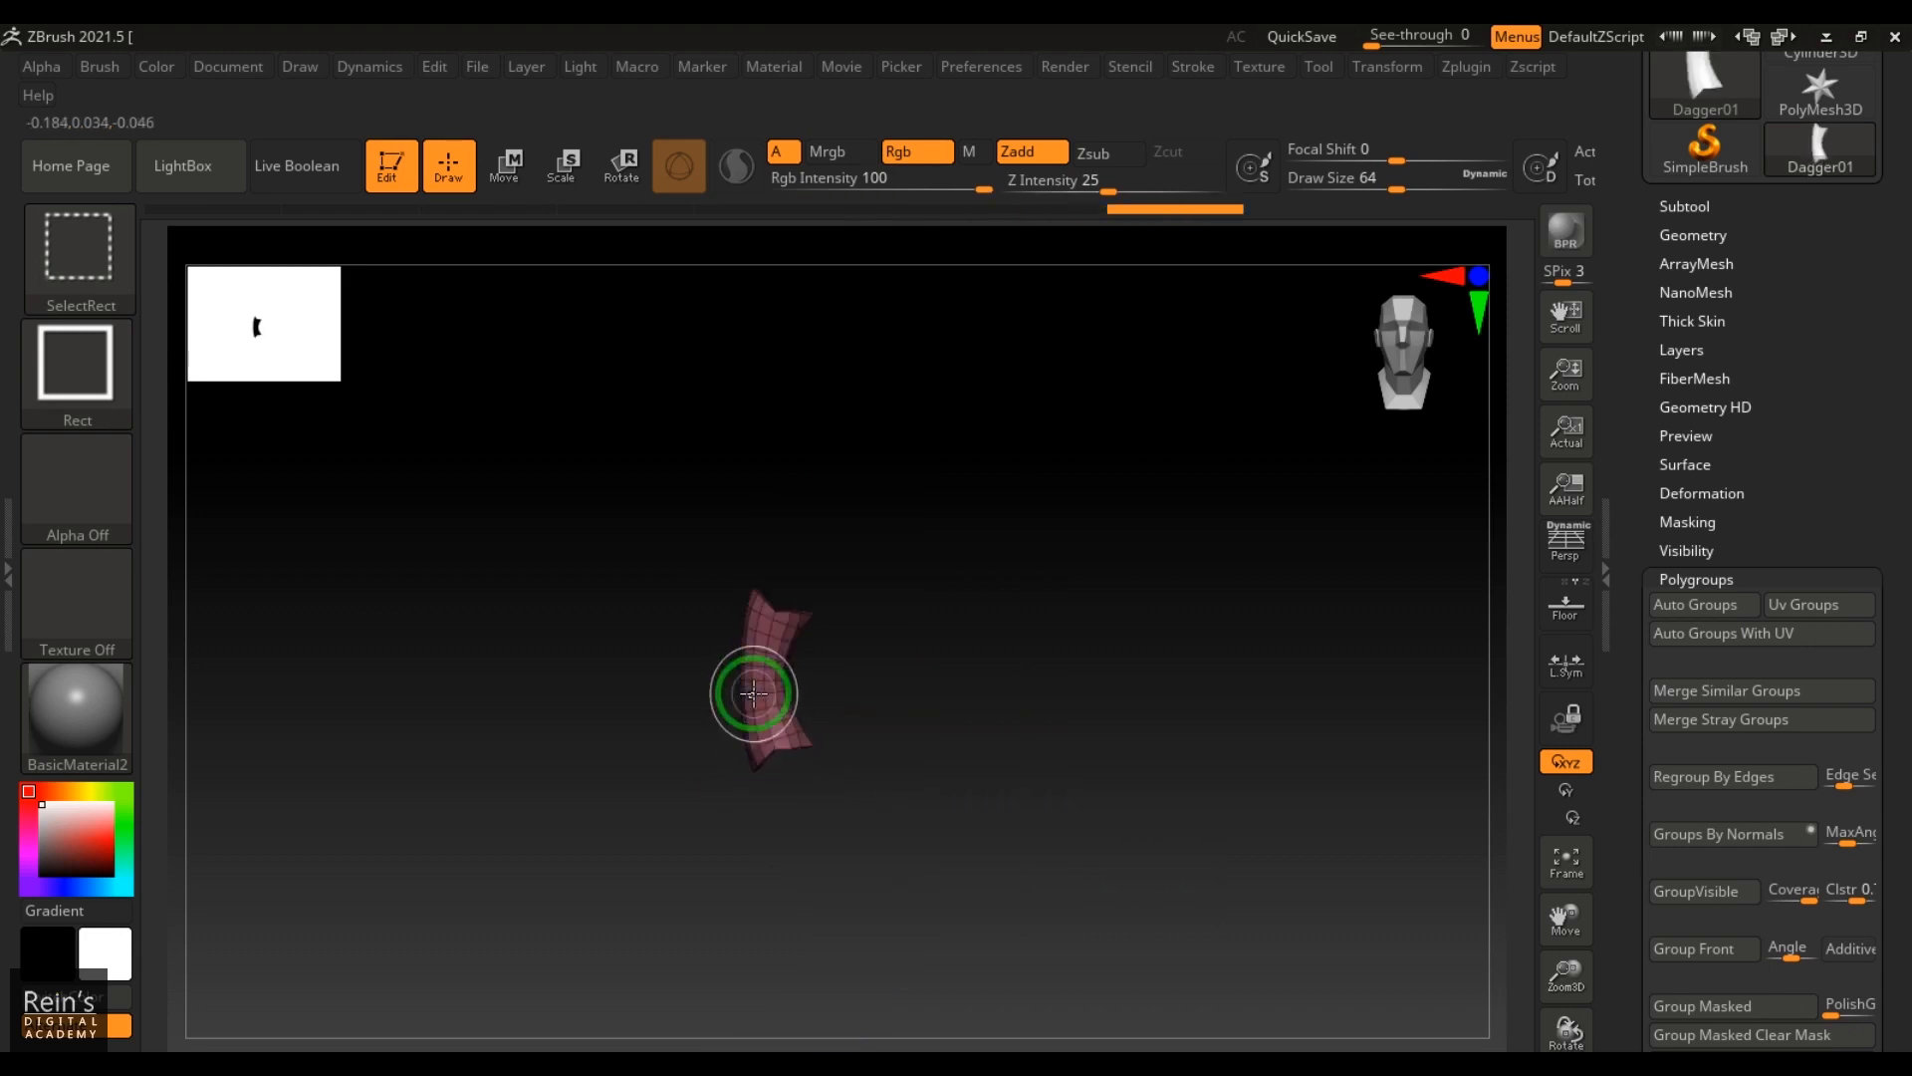
pyautogui.keyDown('ctrl'); pyautogui.keyDown('shift'); pyautogui.click(1123, 756); pyautogui.keyUp('shift'); pyautogui.keyUp('ctrl')
pyautogui.keyDown('ctrl'); pyautogui.keyDown('alt'); pyautogui.keyDown('shift'); pyautogui.click(891, 461); pyautogui.keyUp('shift'); pyautogui.keyUp('alt'); pyautogui.keyUp('ctrl')
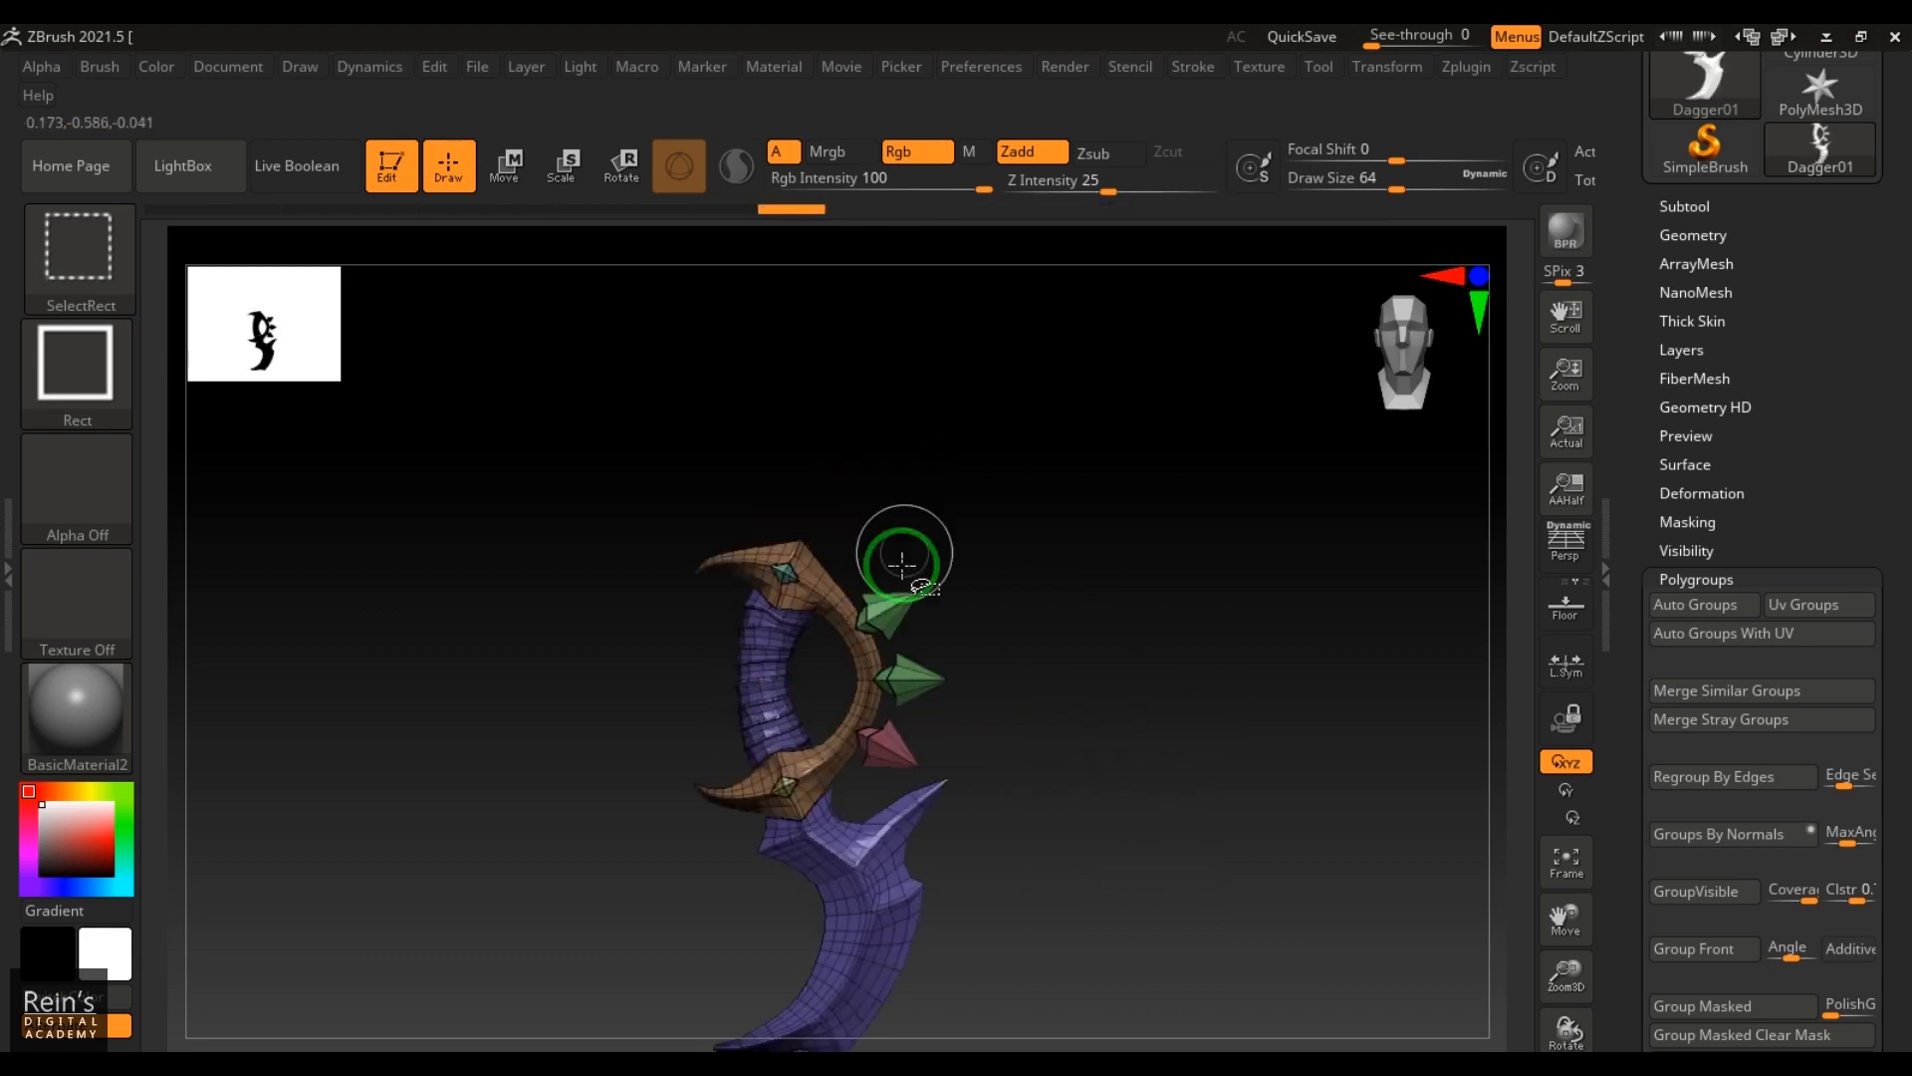
pyautogui.keyDown('ctrl'); pyautogui.keyDown('shift'); pyautogui.click(1178, 523); pyautogui.keyUp('shift'); pyautogui.keyUp('ctrl')
pyautogui.keyDown('ctrl'); pyautogui.keyDown('shift'); pyautogui.click(902, 672); pyautogui.keyUp('shift'); pyautogui.keyUp('ctrl')
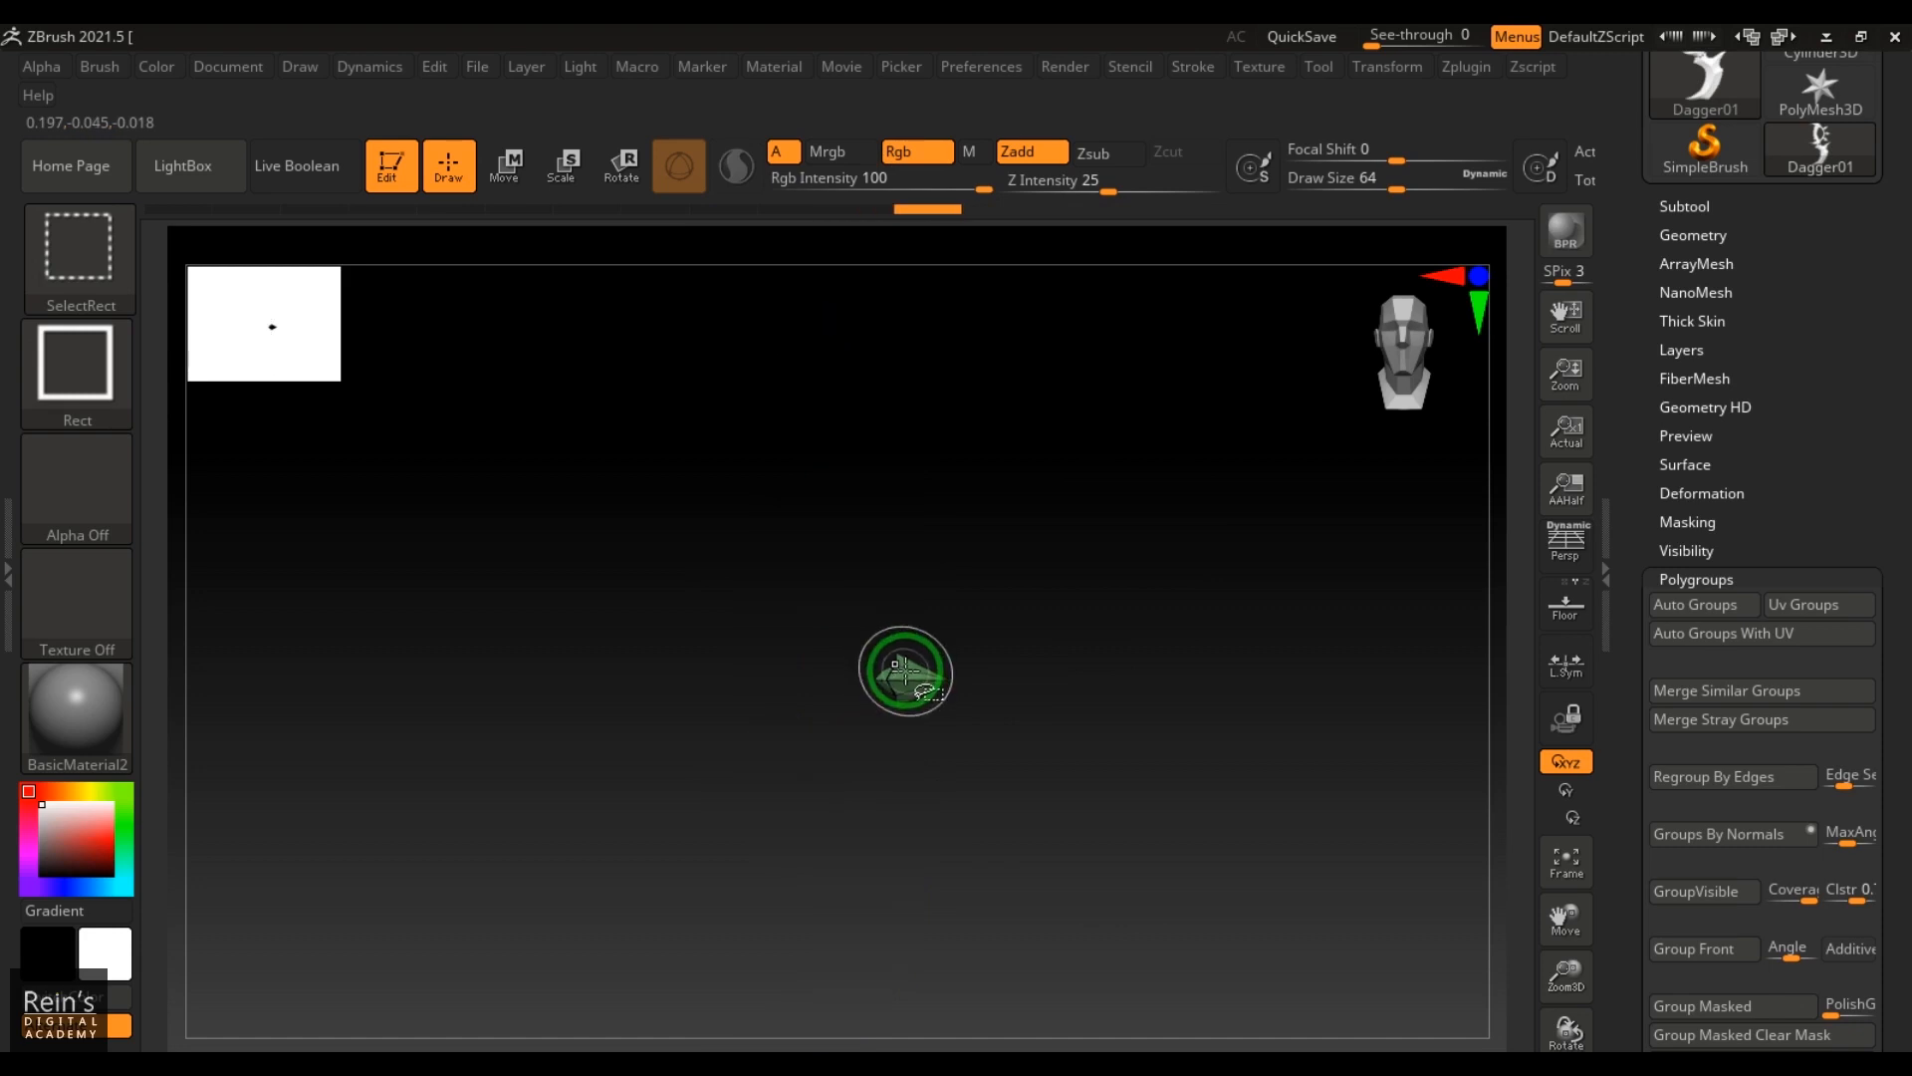
pyautogui.keyDown('ctrl'); pyautogui.keyDown('shift'); pyautogui.click(1132, 691); pyautogui.keyUp('shift'); pyautogui.keyUp('ctrl')
pyautogui.moveTo(1190, 725)
pyautogui.mouseDown()
pyautogui.moveTo(850, 751)
pyautogui.moveTo(1204, 734)
pyautogui.mouseUp()
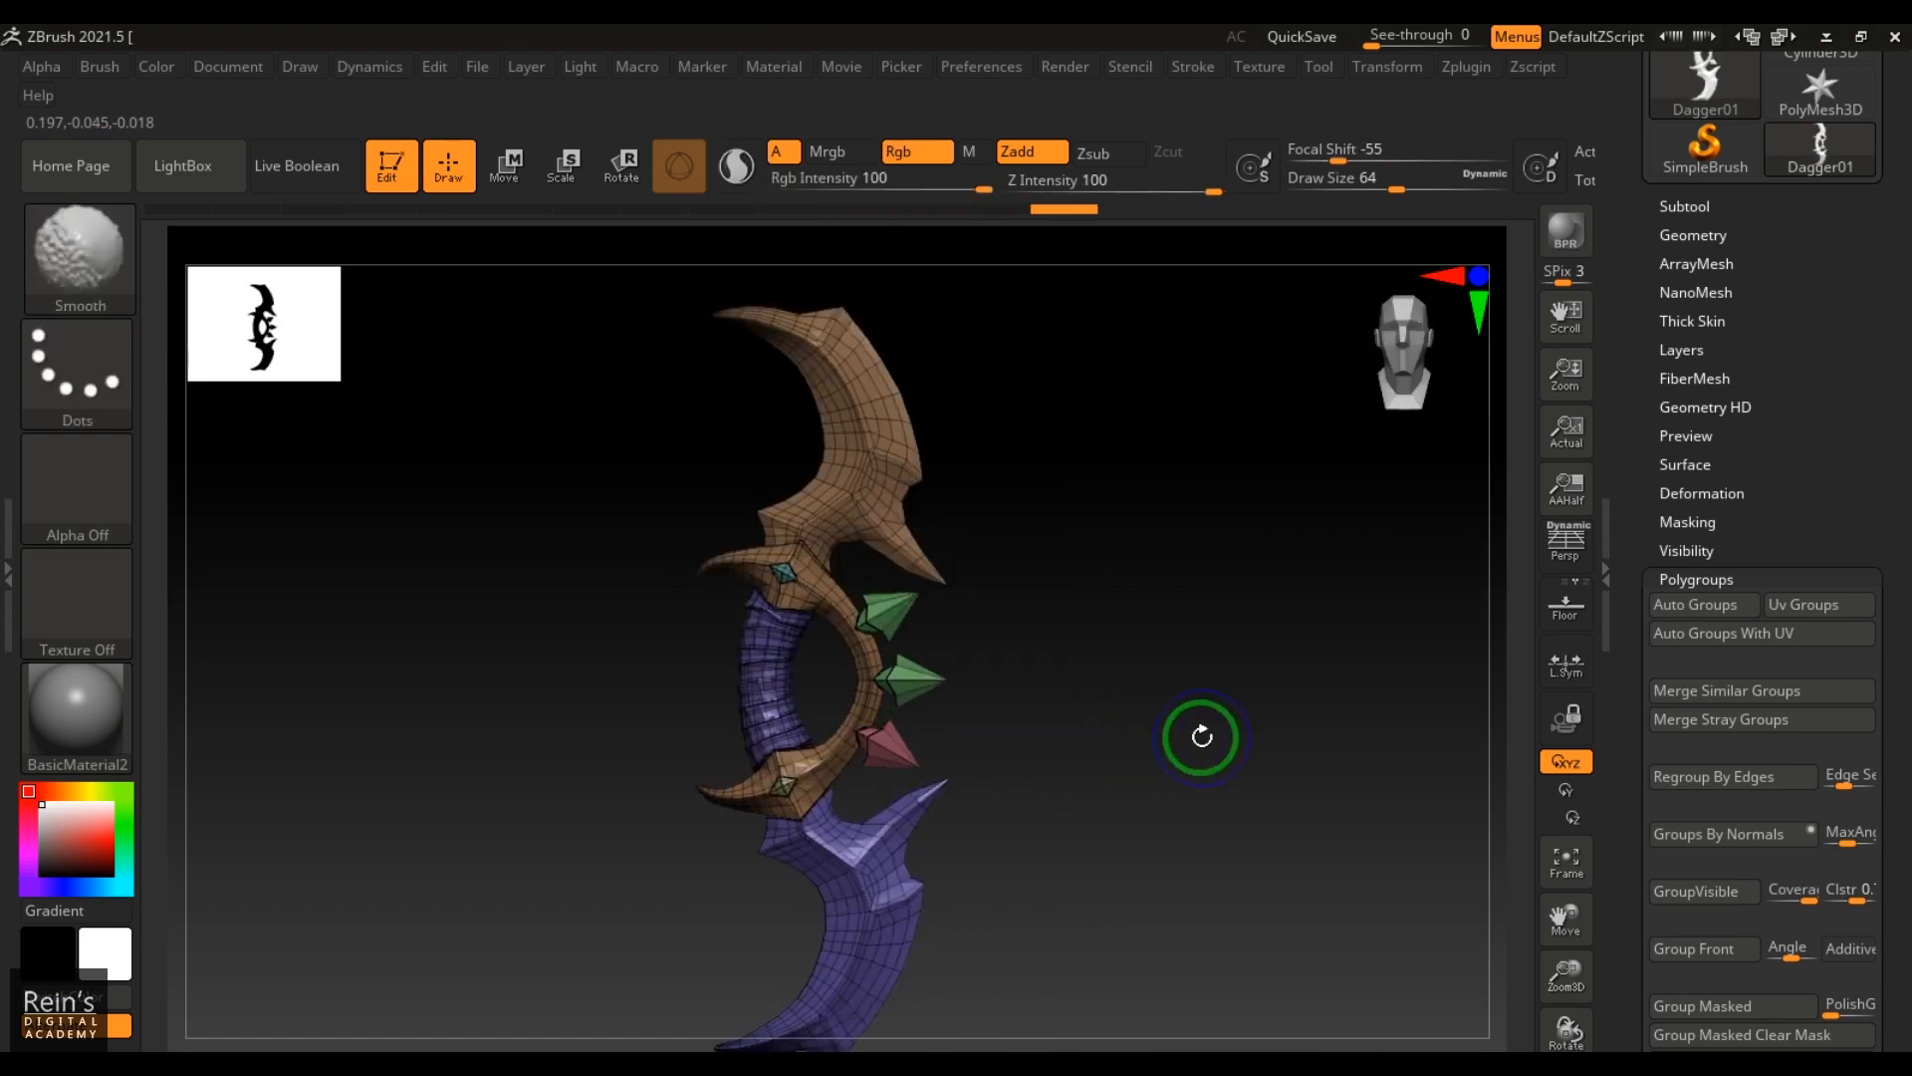
# Turn off the PolyFrame and examine the upper blade up close with the wireframe shown and hidden.
pyautogui.hotkey('shift', 'f')
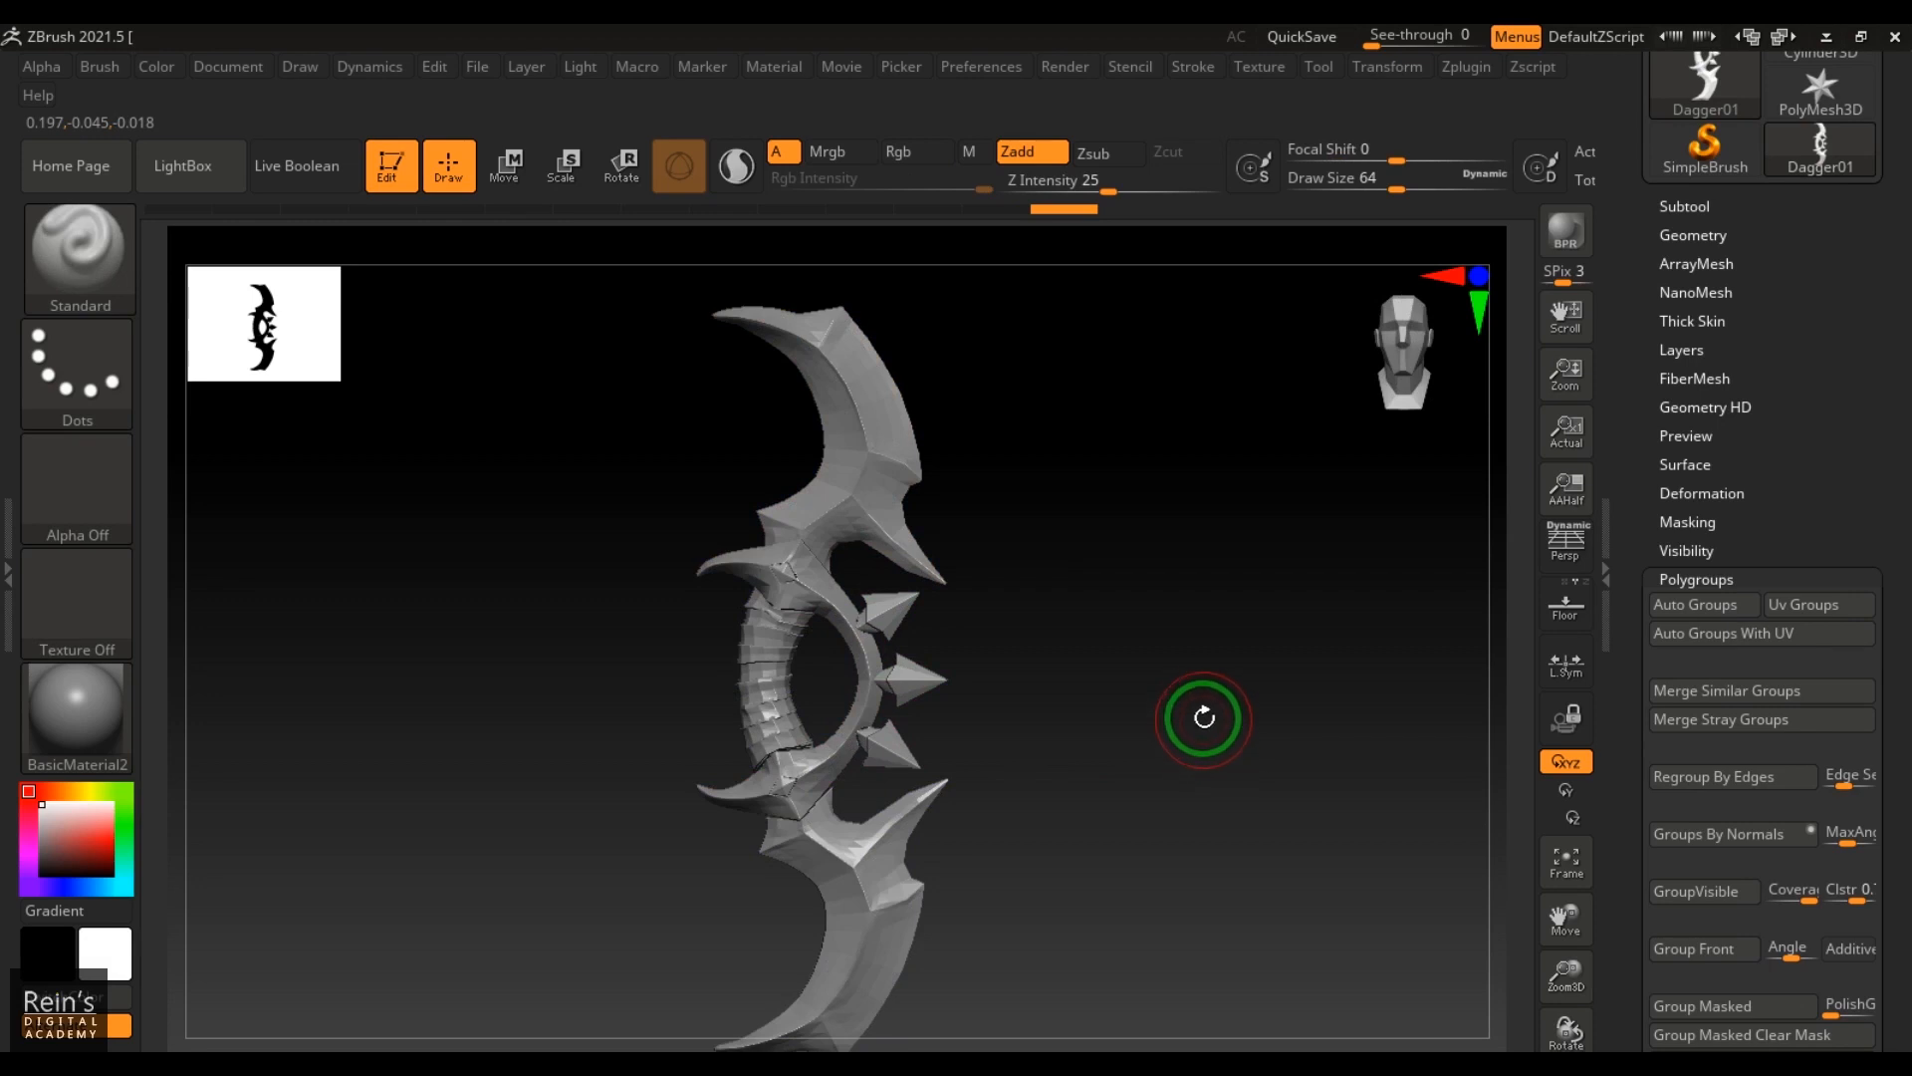
pyautogui.keyDown('alt'); pyautogui.moveTo(1125, 647); pyautogui.dragTo(1222, 795); pyautogui.keyUp('alt')
pyautogui.keyDown('alt'); pyautogui.moveTo(1171, 586); pyautogui.dragTo(1246, 774); pyautogui.keyUp('alt')
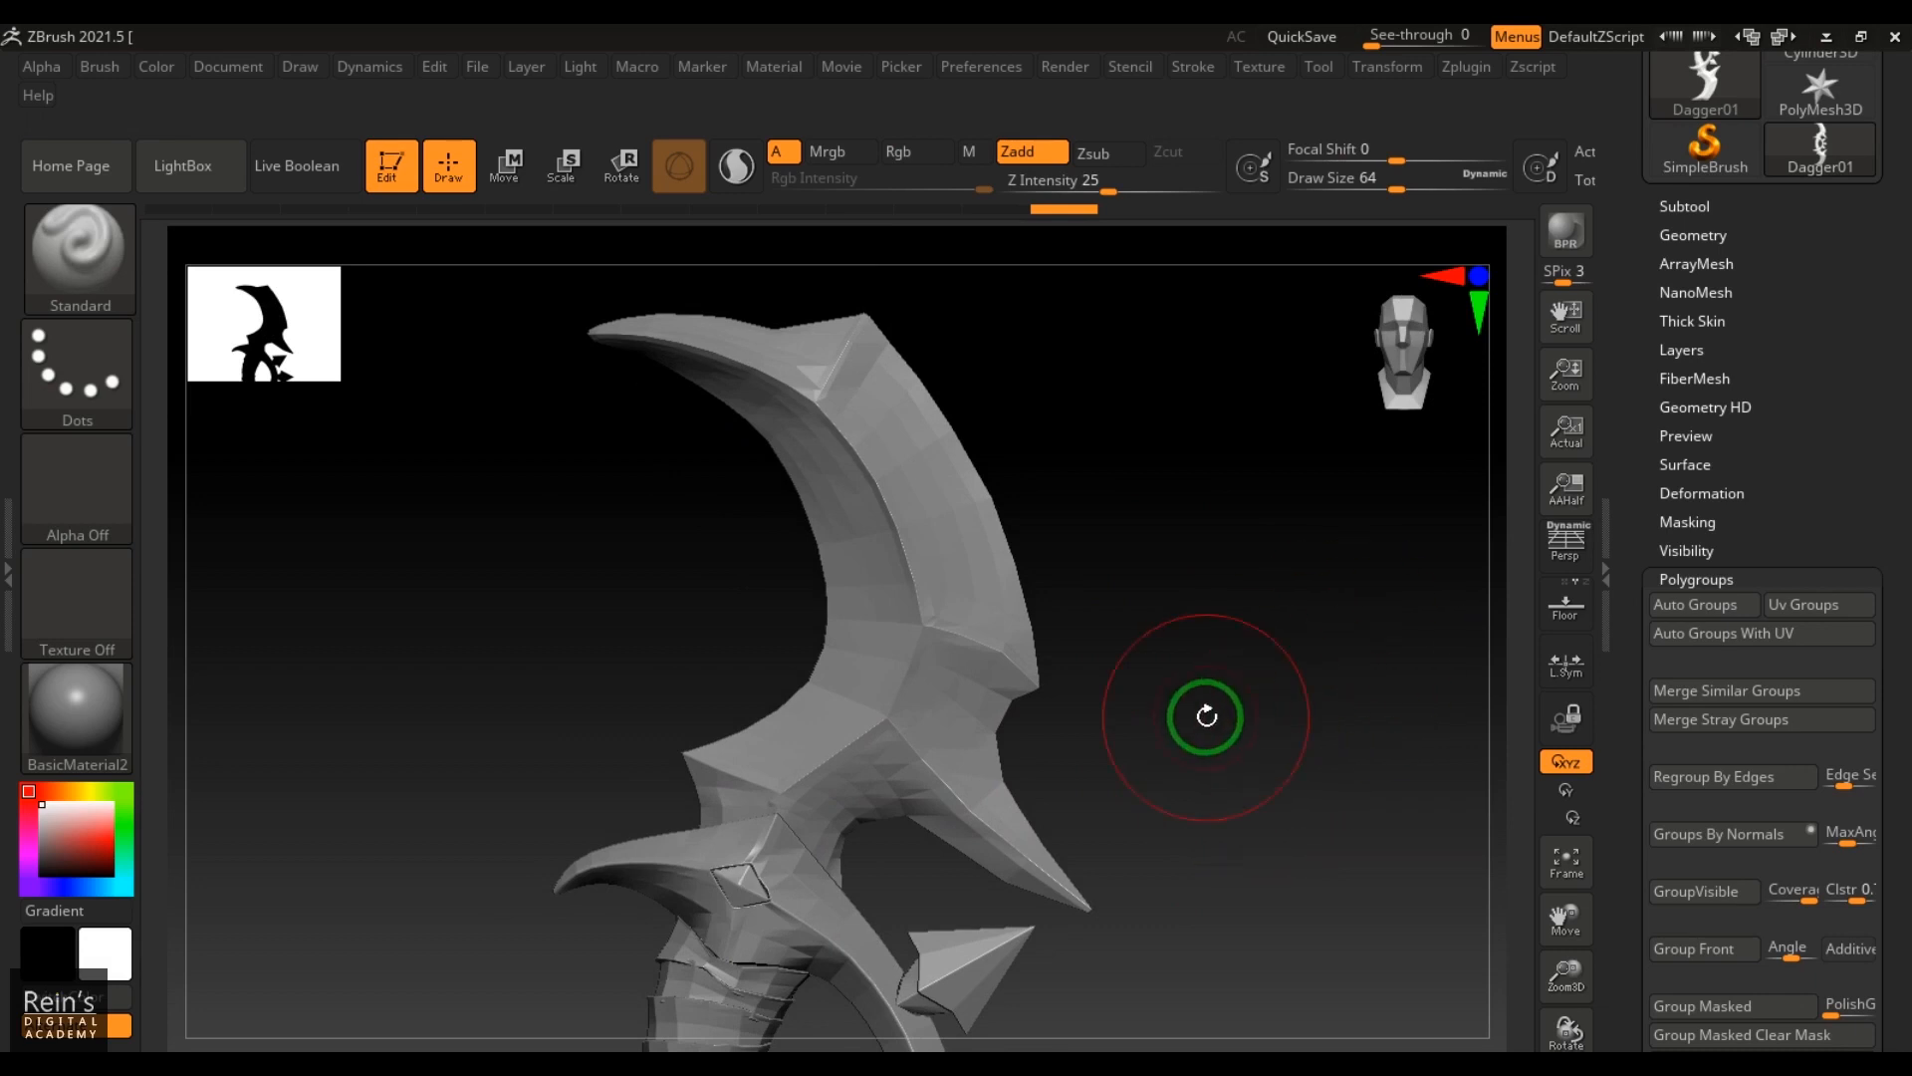
pyautogui.hotkey('shift', 'f')
pyautogui.hotkey('shift', 'f')
pyautogui.hotkey('shift', 'f')
pyautogui.hotkey('shift', 'f')
pyautogui.hotkey('shift', 'f')
pyautogui.hotkey('shift', 'f')
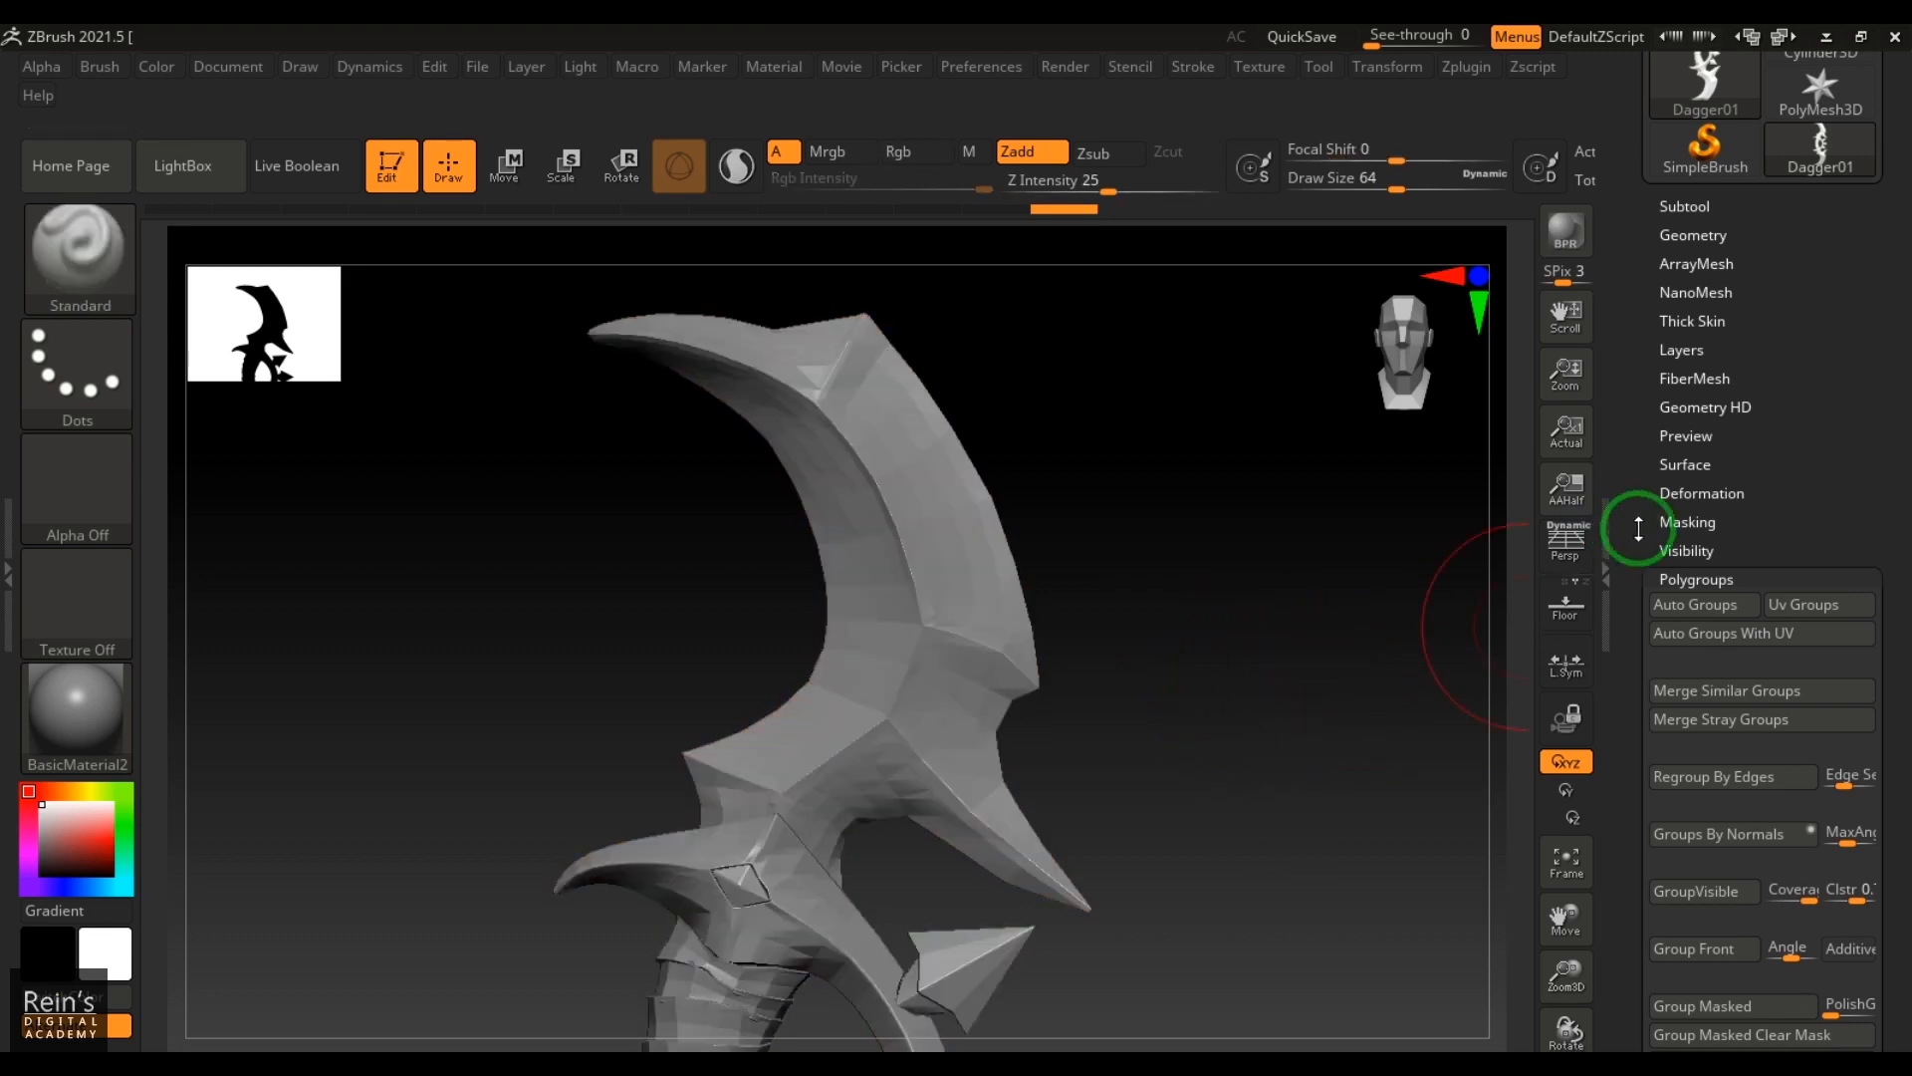
# Subdivide the dagger mesh with Smt on up to subdivision level 6 and inspect the smoothed upper blade.
pyautogui.click(1710, 236)
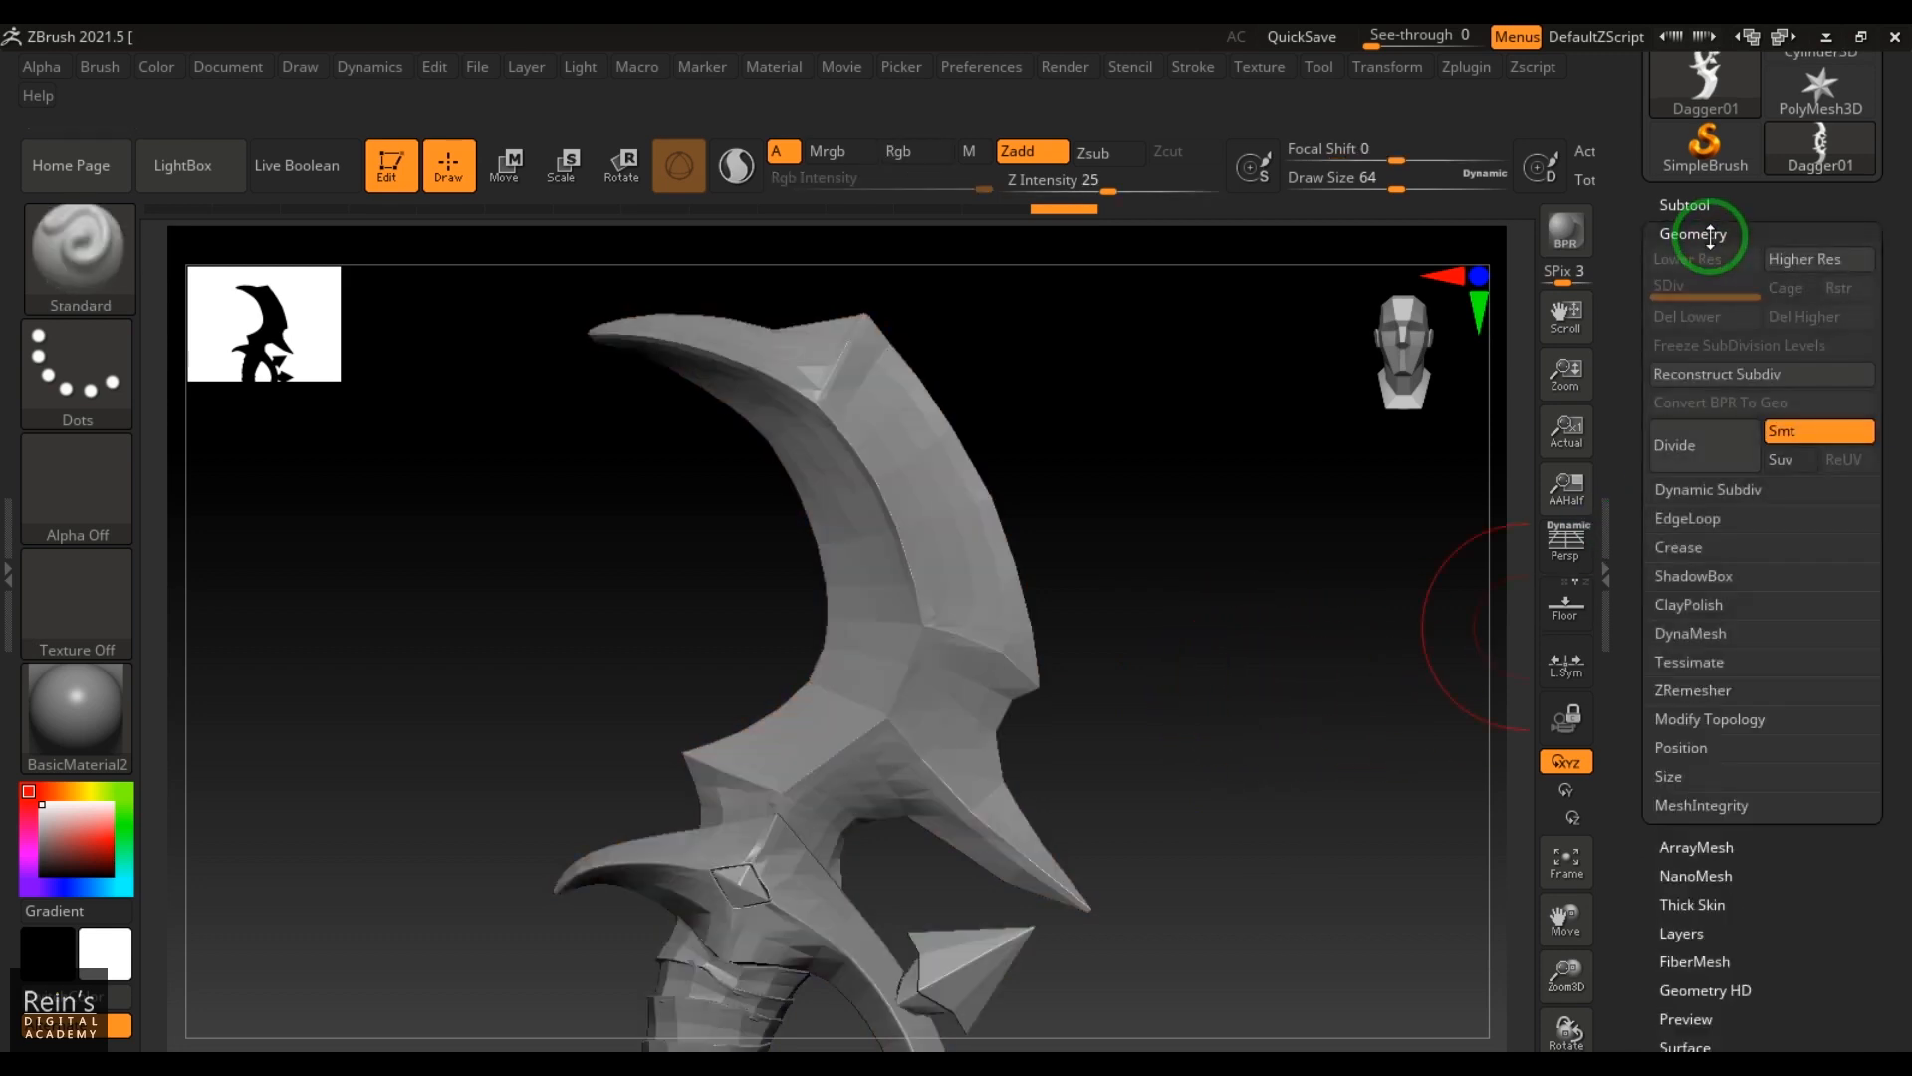
pyautogui.click(1714, 453)
pyautogui.click(1711, 445)
pyautogui.click(1711, 445)
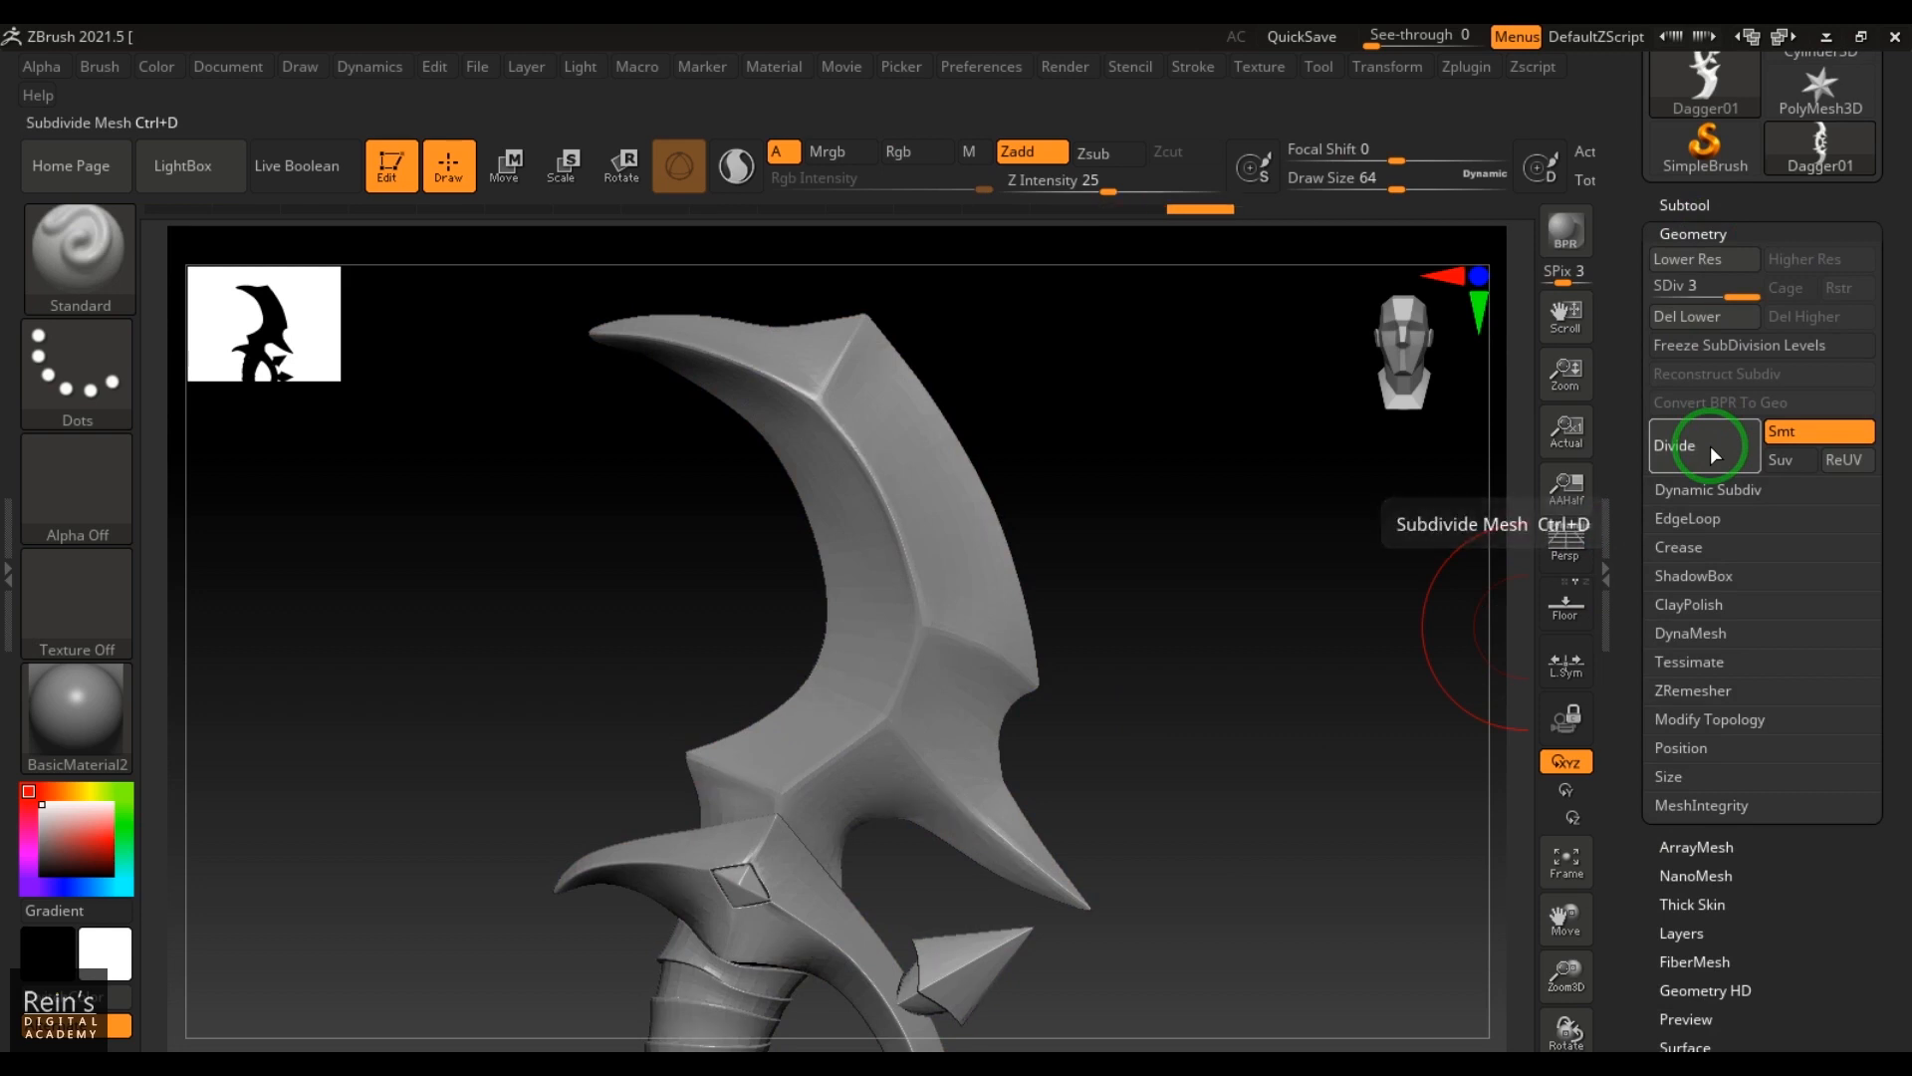
pyautogui.click(1711, 446)
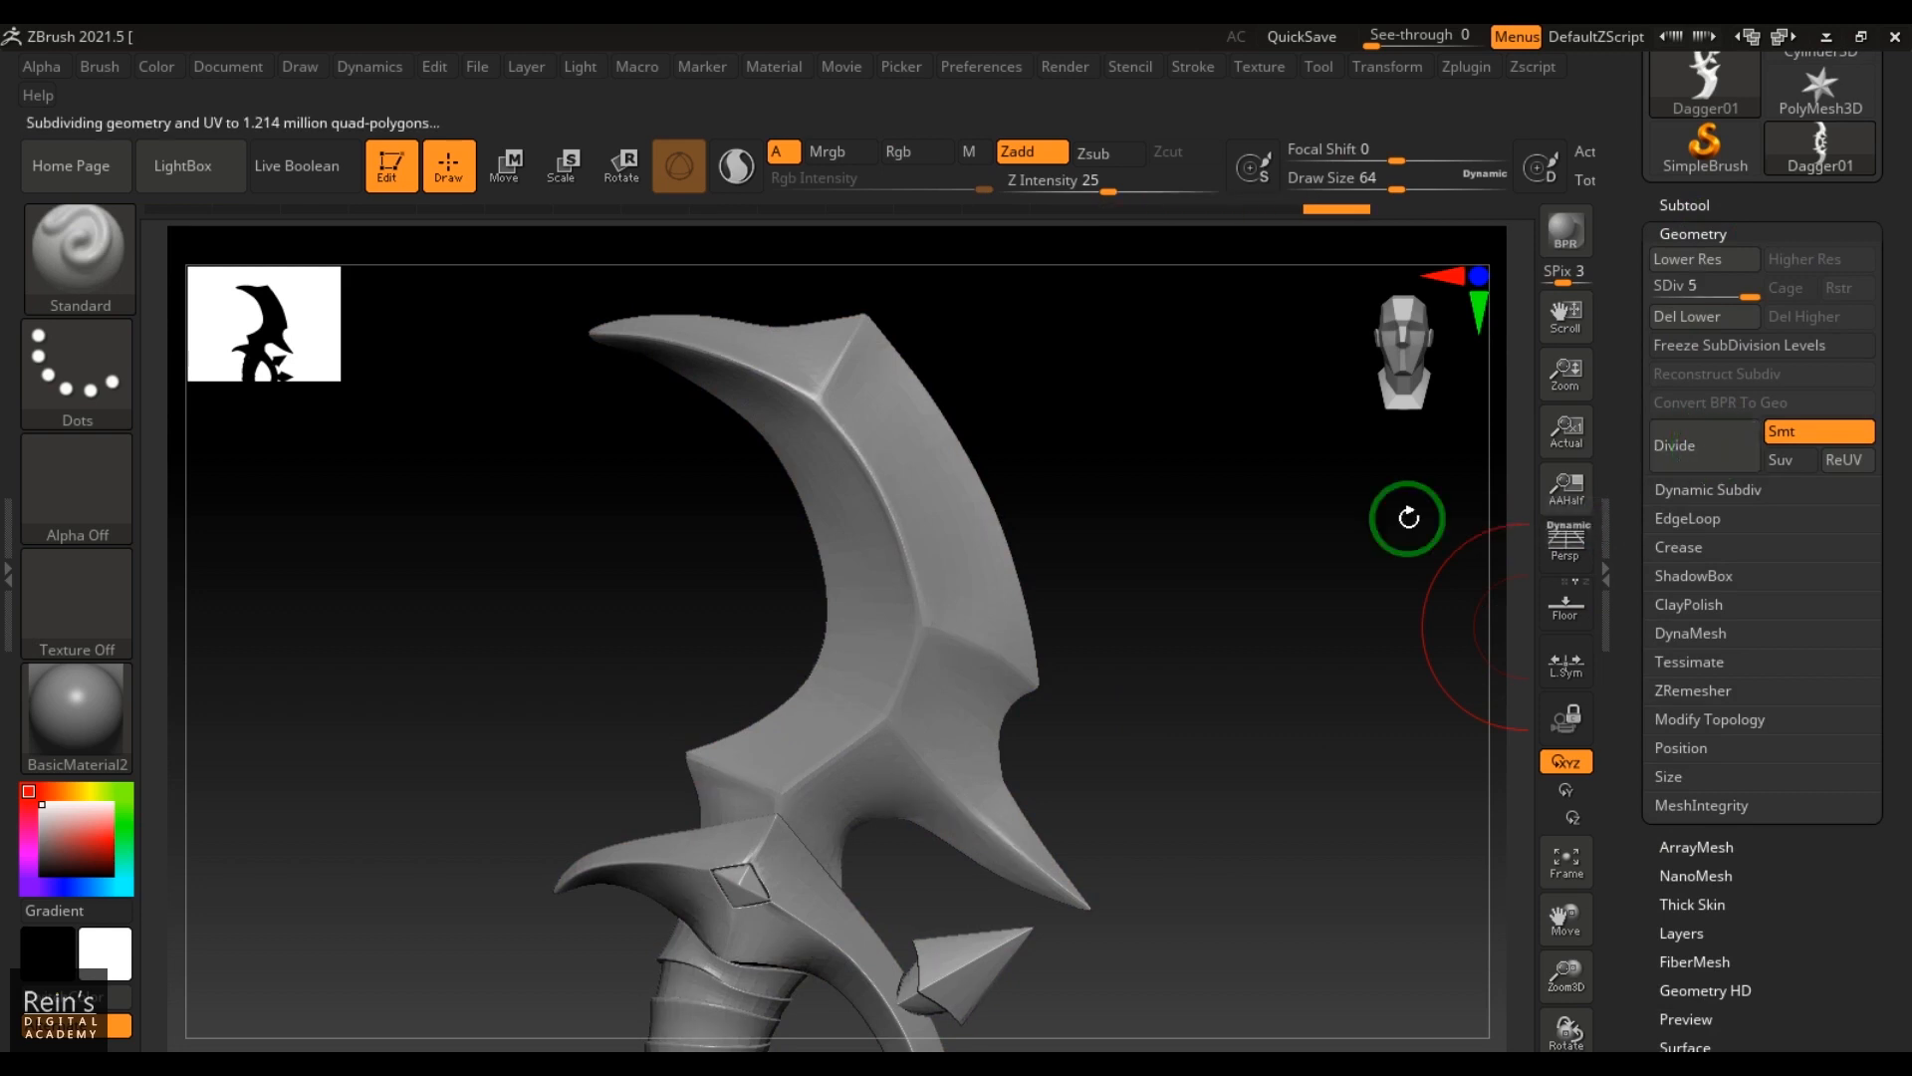
pyautogui.keyDown('alt'); pyautogui.moveTo(1267, 595); pyautogui.dragTo(1260, 476); pyautogui.keyUp('alt')
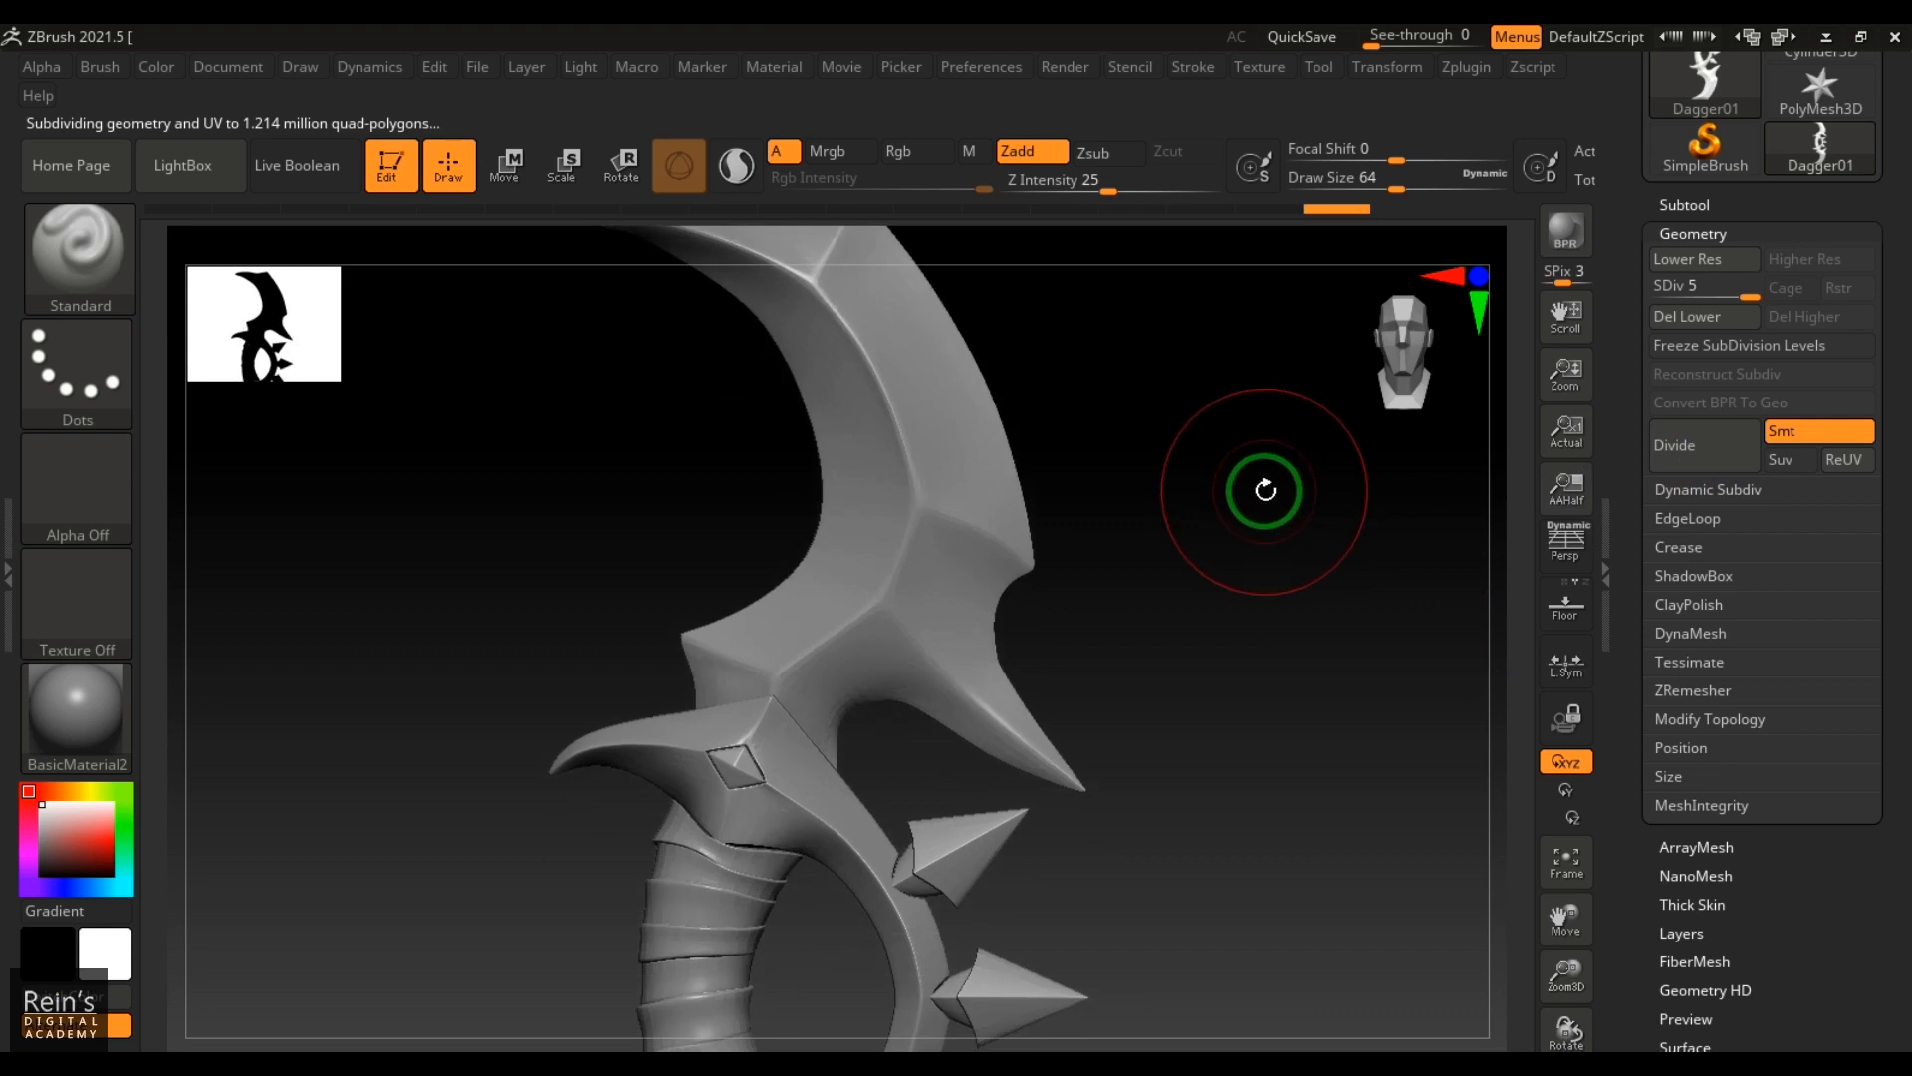
pyautogui.moveTo(1152, 585); pyautogui.dragTo(988, 614)
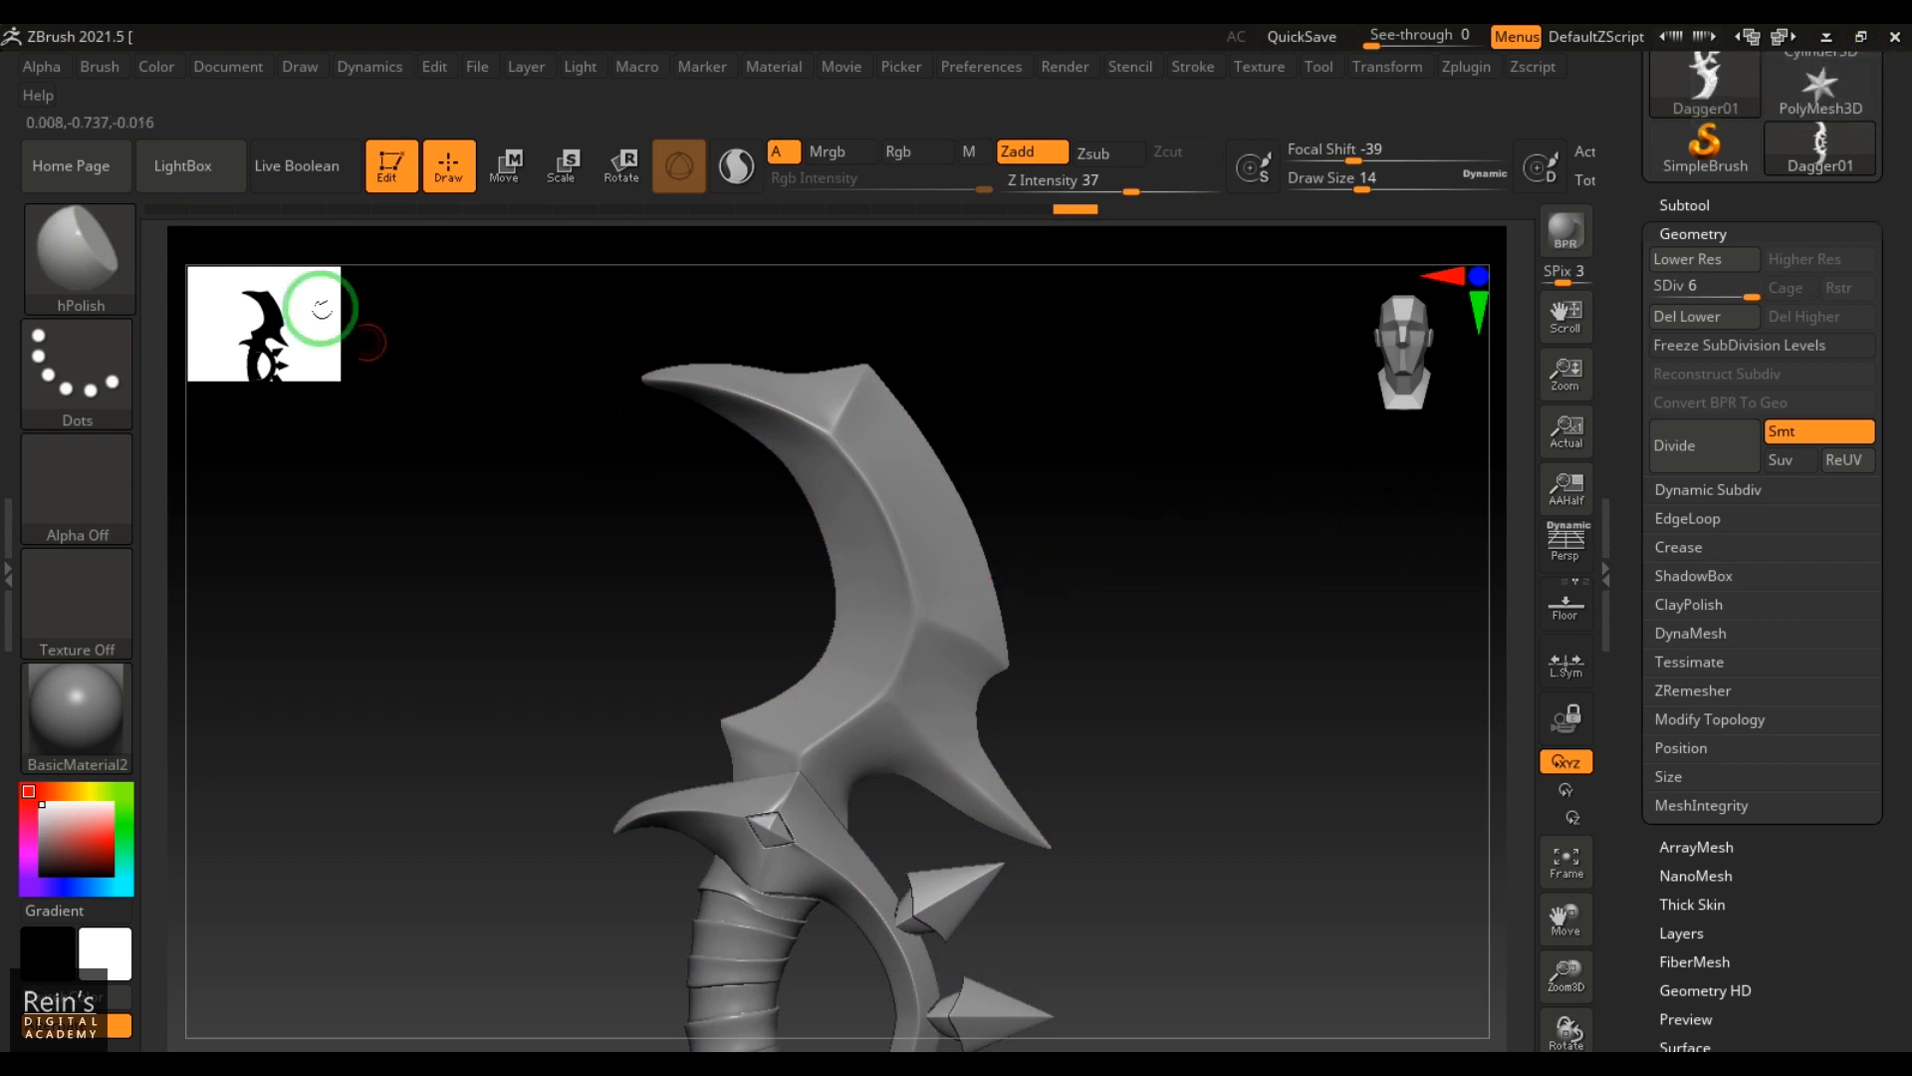
# Choose the hPolish brush for flattening the dagger's edges.
pyautogui.click(97, 273)
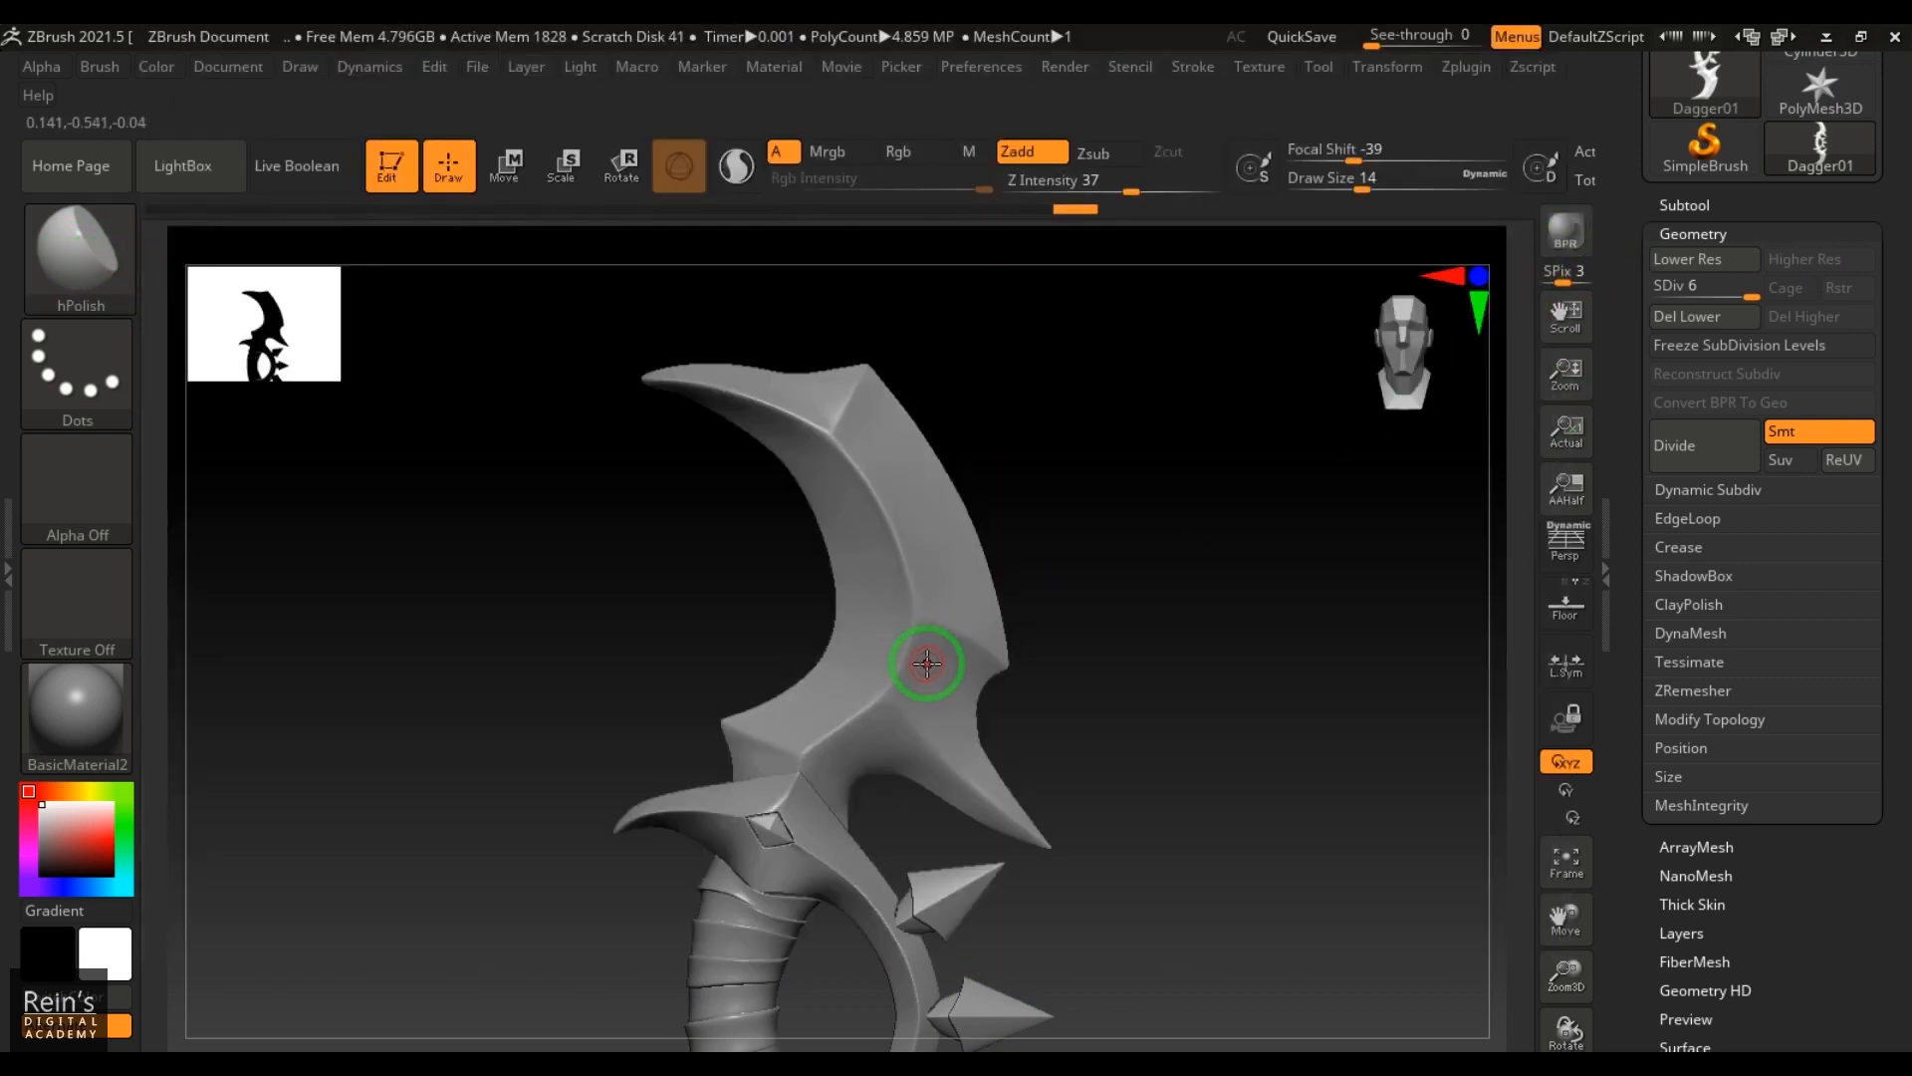
pyautogui.press('b')
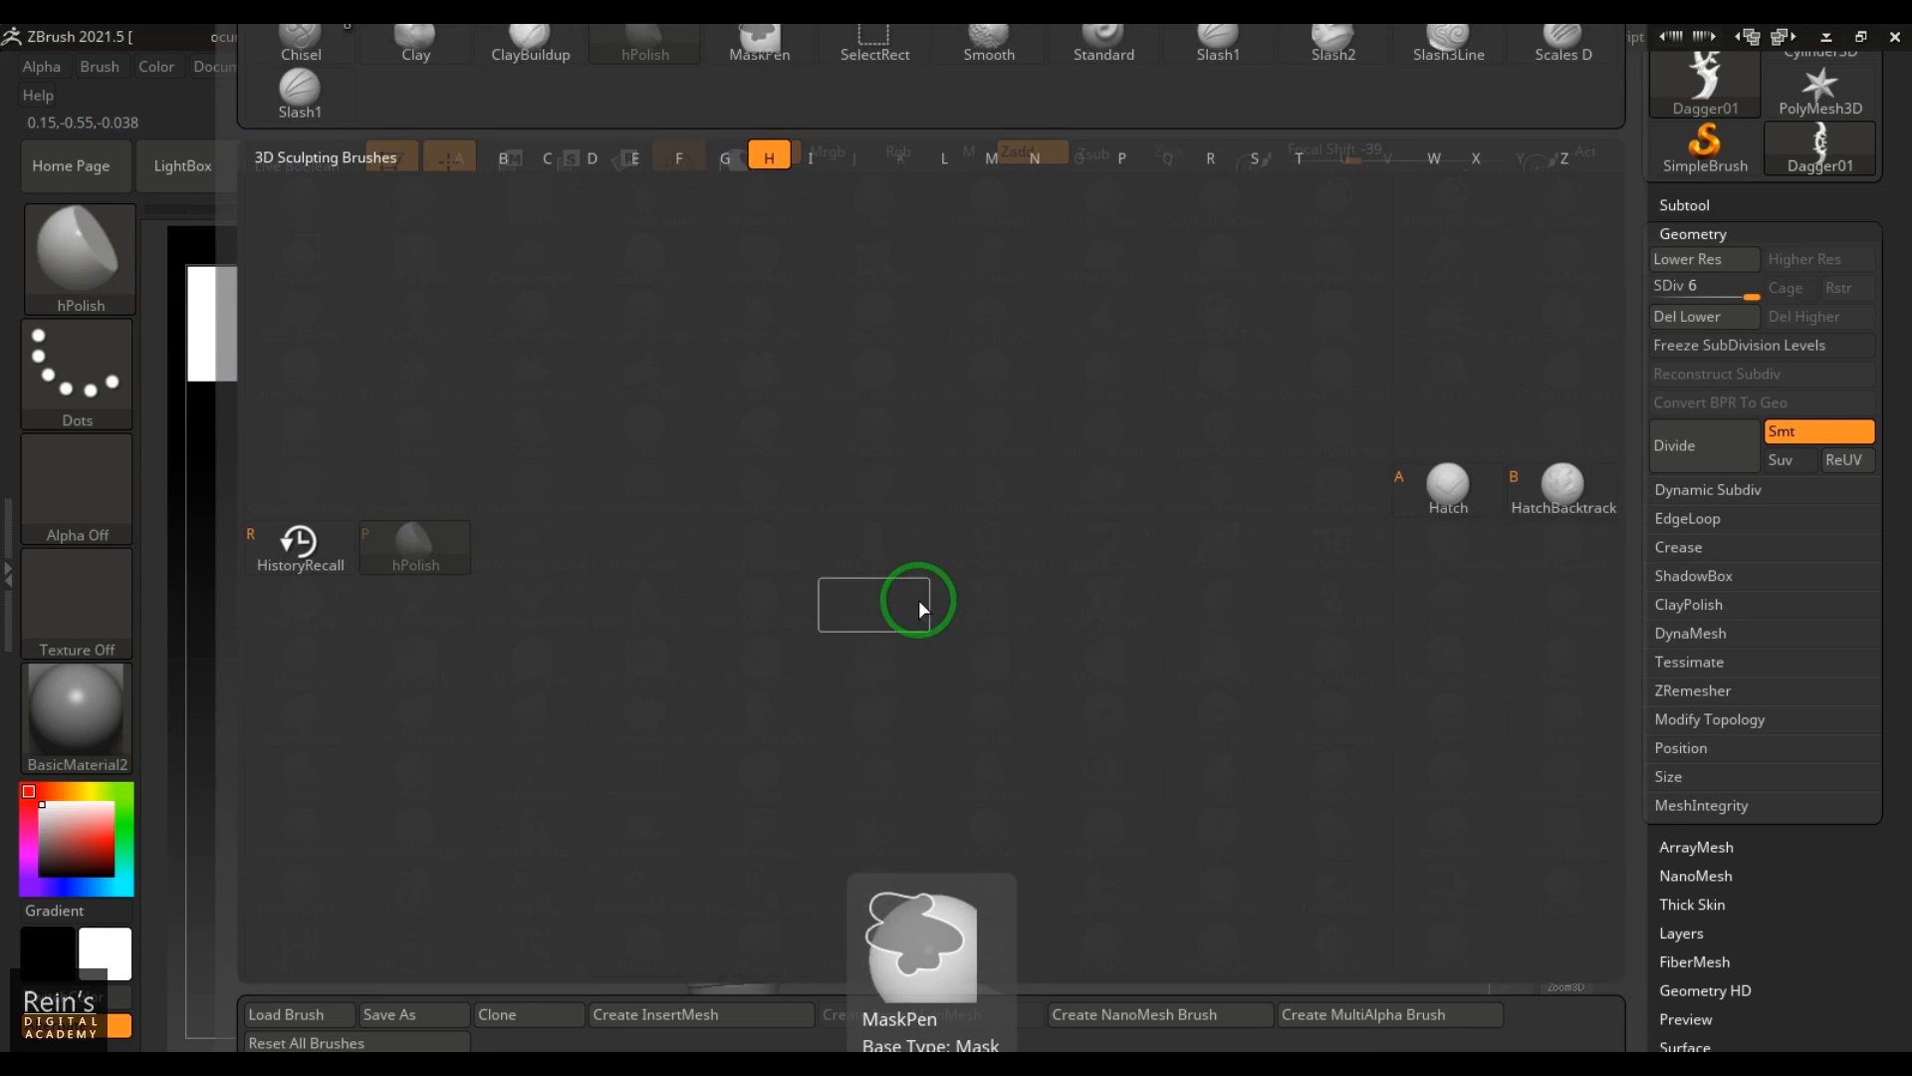
pyautogui.click(413, 546)
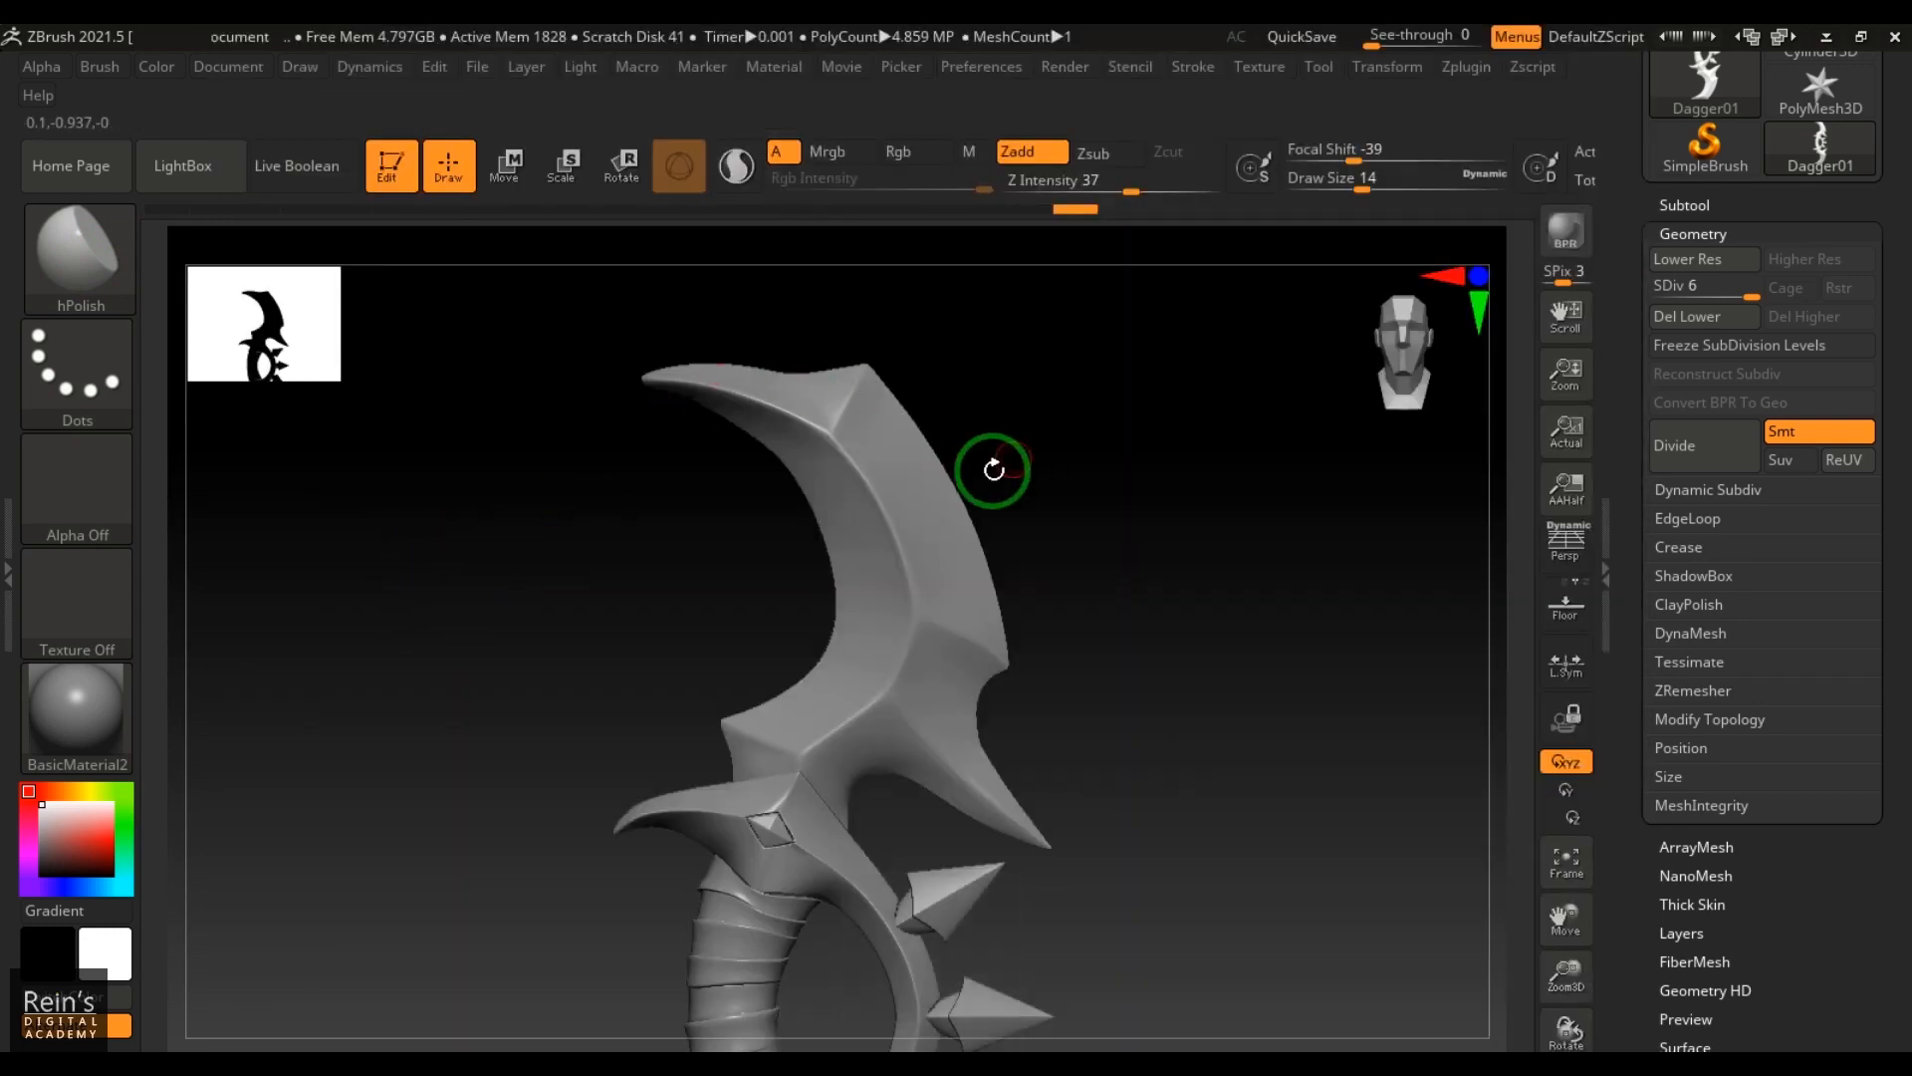
# Polish the upper blade's central ridge on the front side, from near the tip through the bend into the curved section.
pyautogui.keyDown('ctrl'); pyautogui.moveTo(1033, 444); pyautogui.dragTo(1153, 523, button='right'); pyautogui.keyUp('ctrl')
pyautogui.moveTo(1190, 442)
pyautogui.mouseDown()
pyautogui.moveTo(1255, 585)
pyautogui.moveTo(1195, 461)
pyautogui.moveTo(1208, 427)
pyautogui.moveTo(1164, 426)
pyautogui.mouseUp()
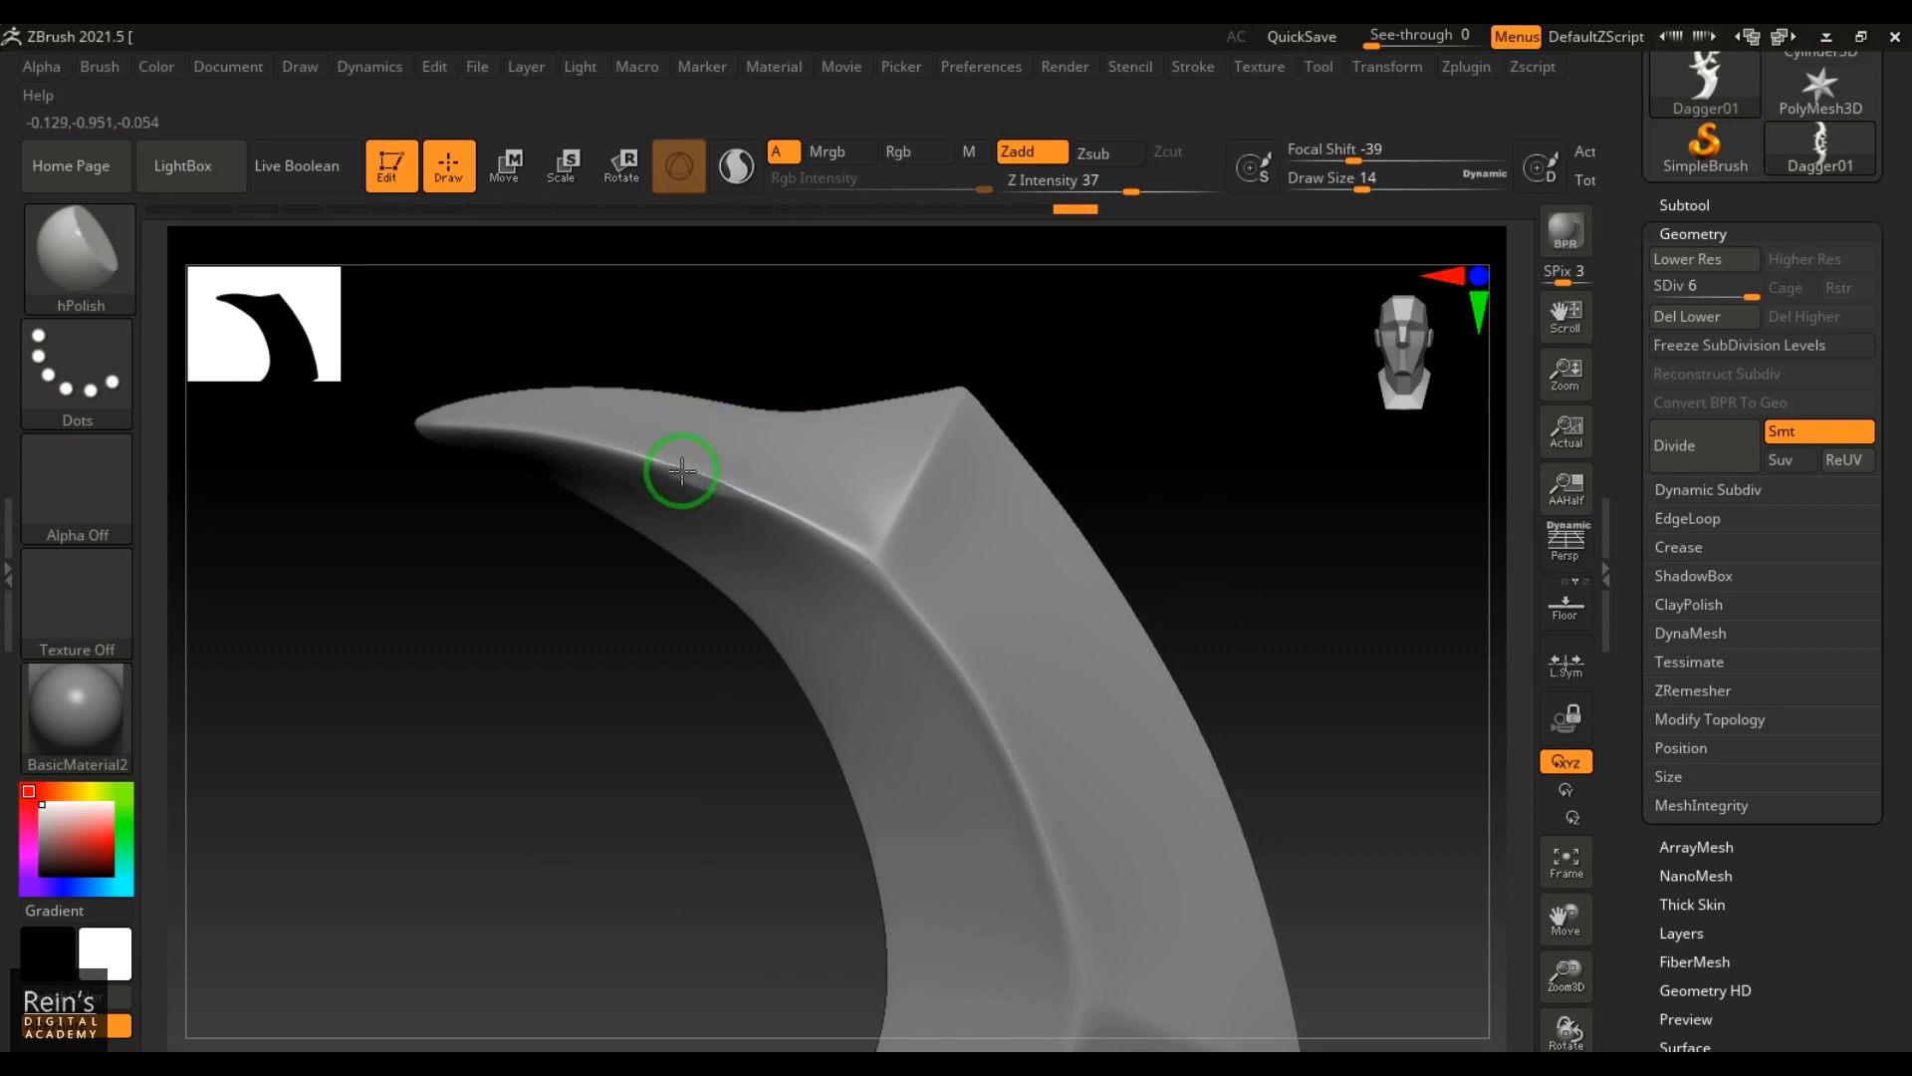
pyautogui.moveTo(703, 482); pyautogui.dragTo(886, 519)
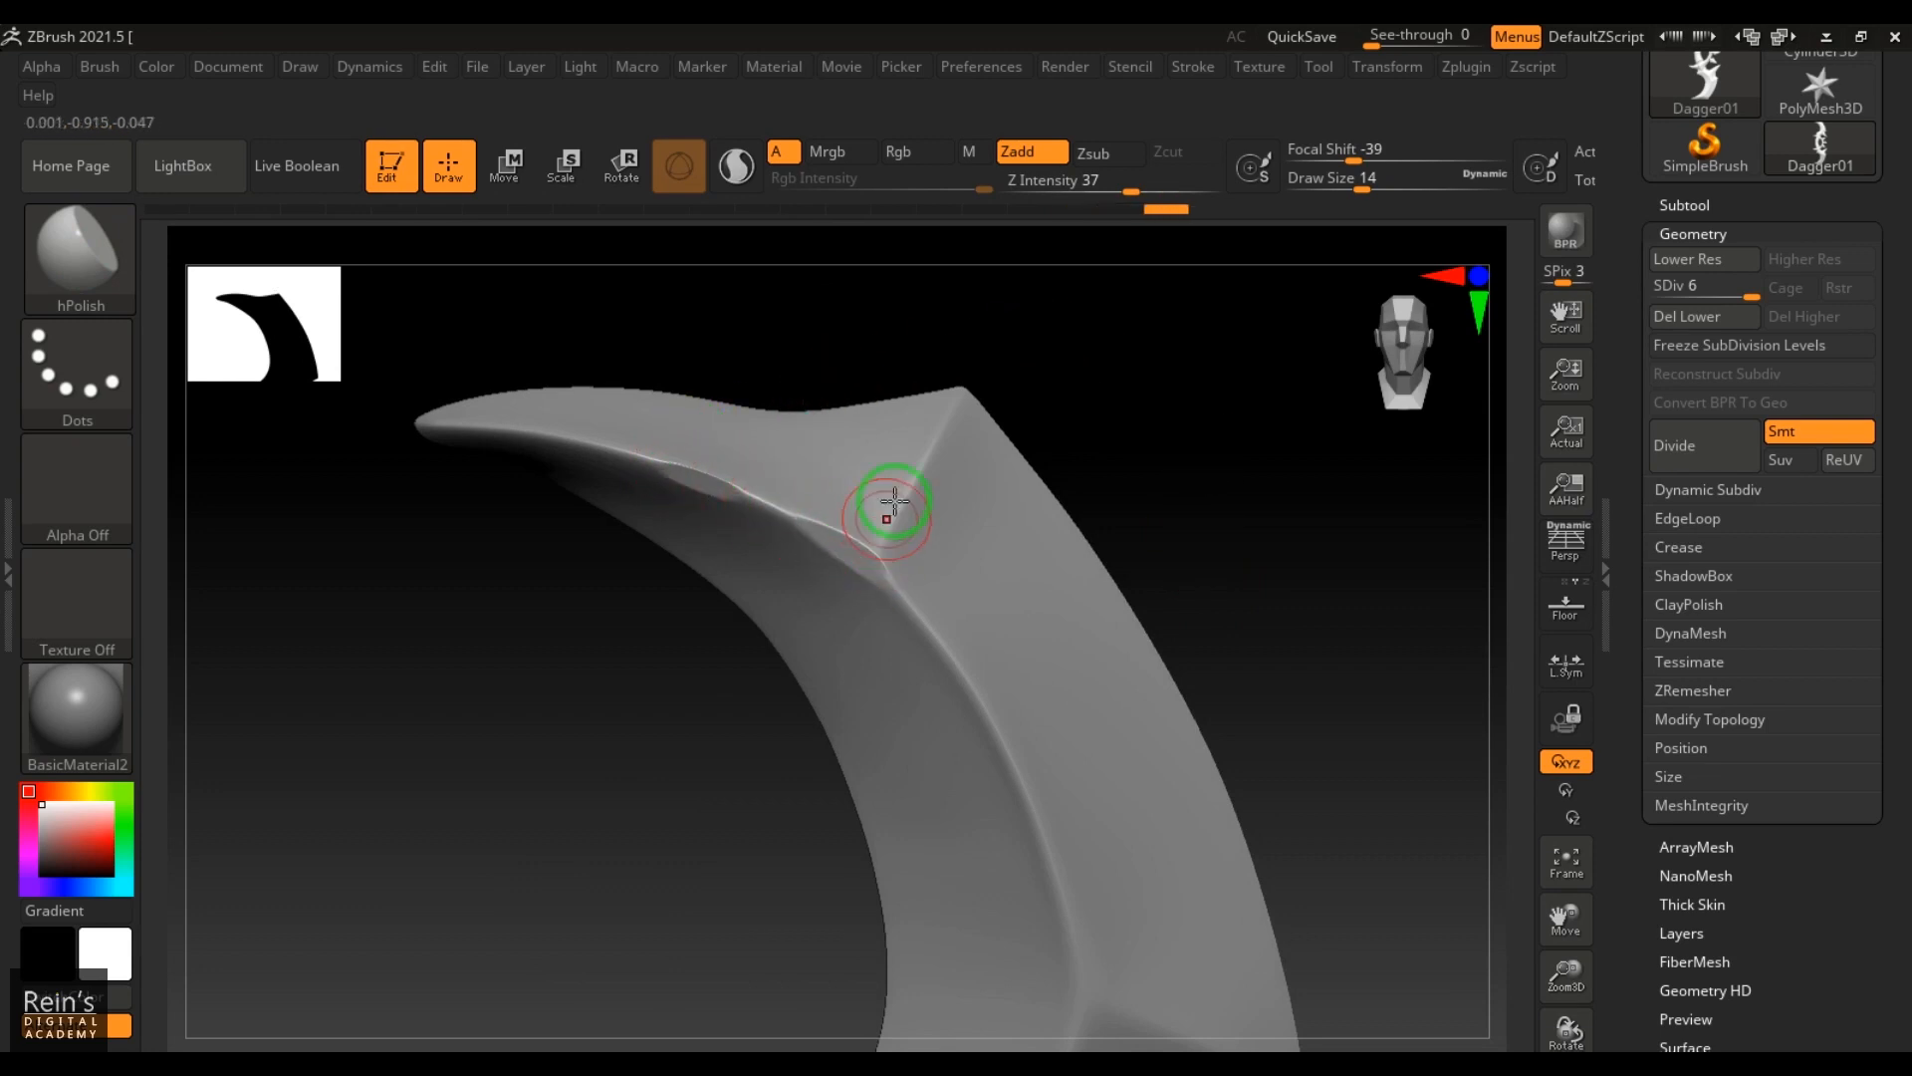
pyautogui.moveTo(1152, 525); pyautogui.dragTo(1063, 471)
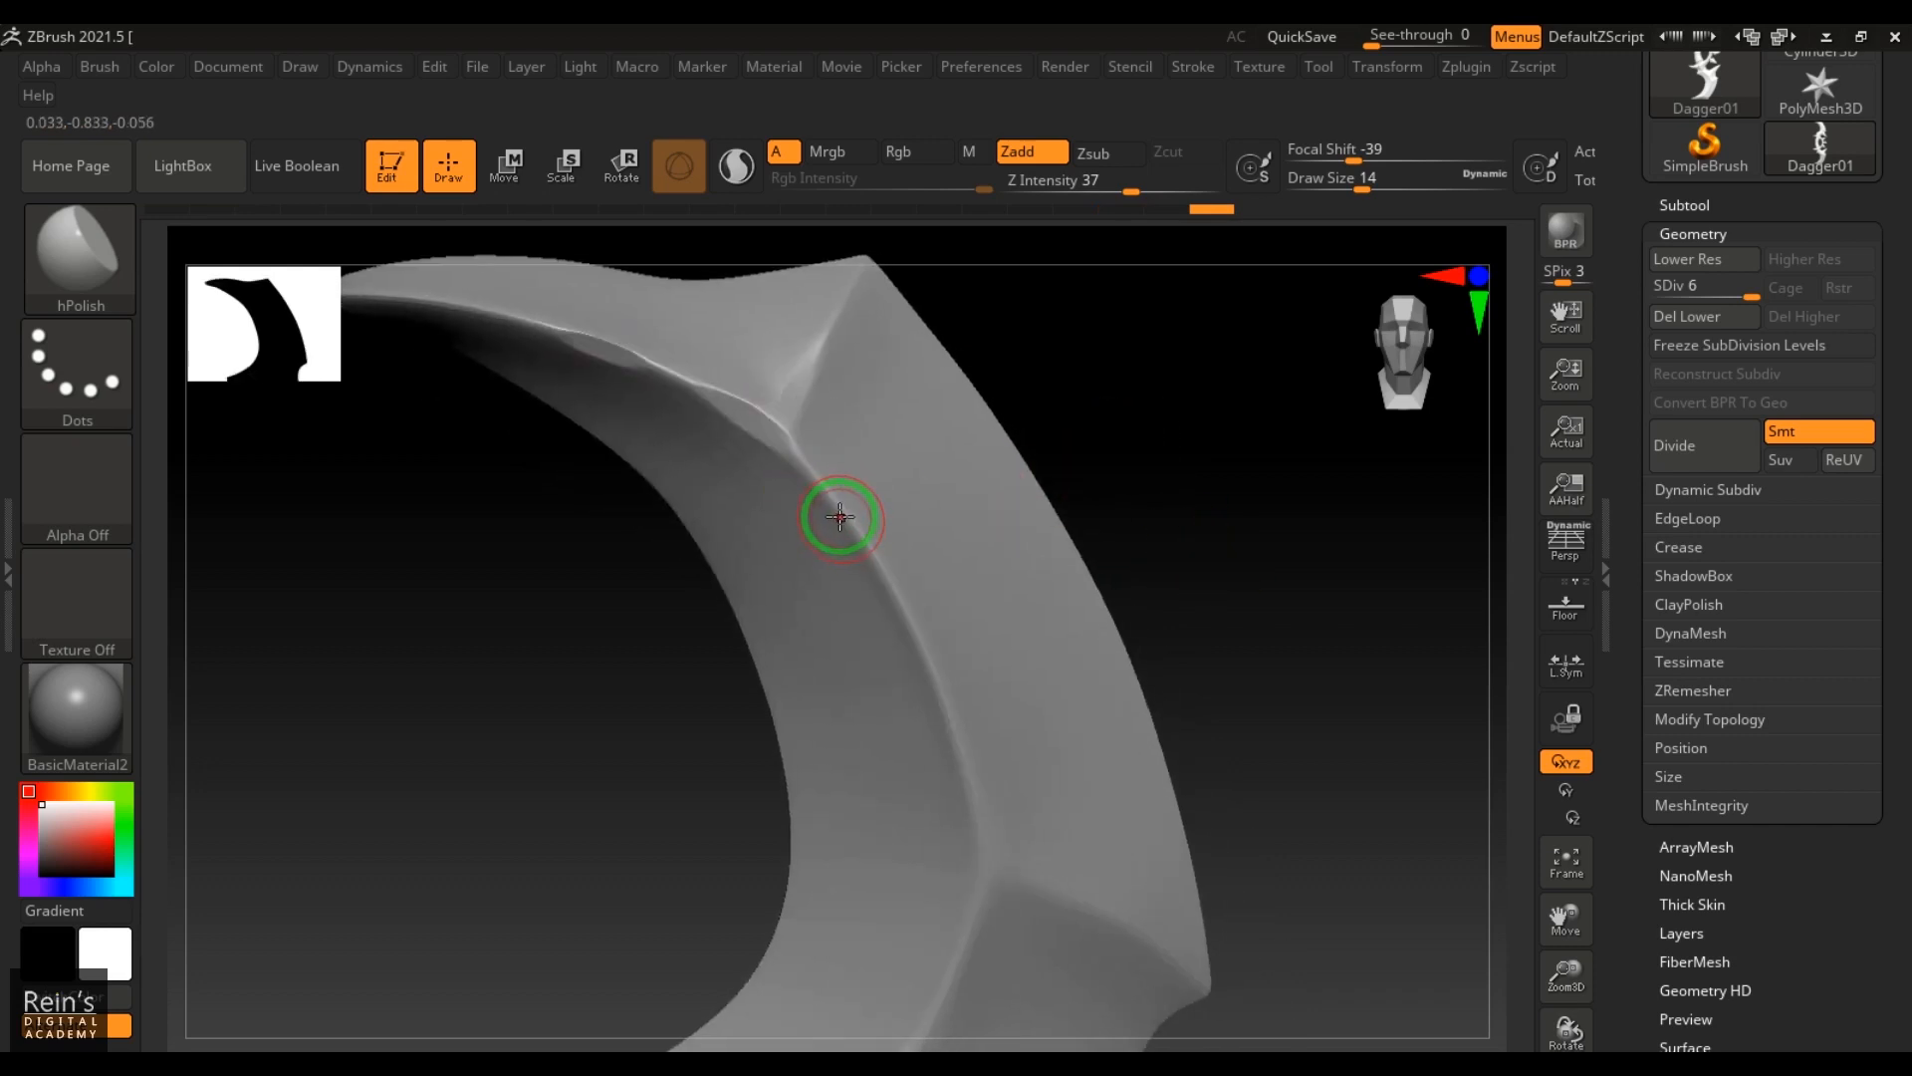
pyautogui.moveTo(1191, 568); pyautogui.dragTo(1007, 559)
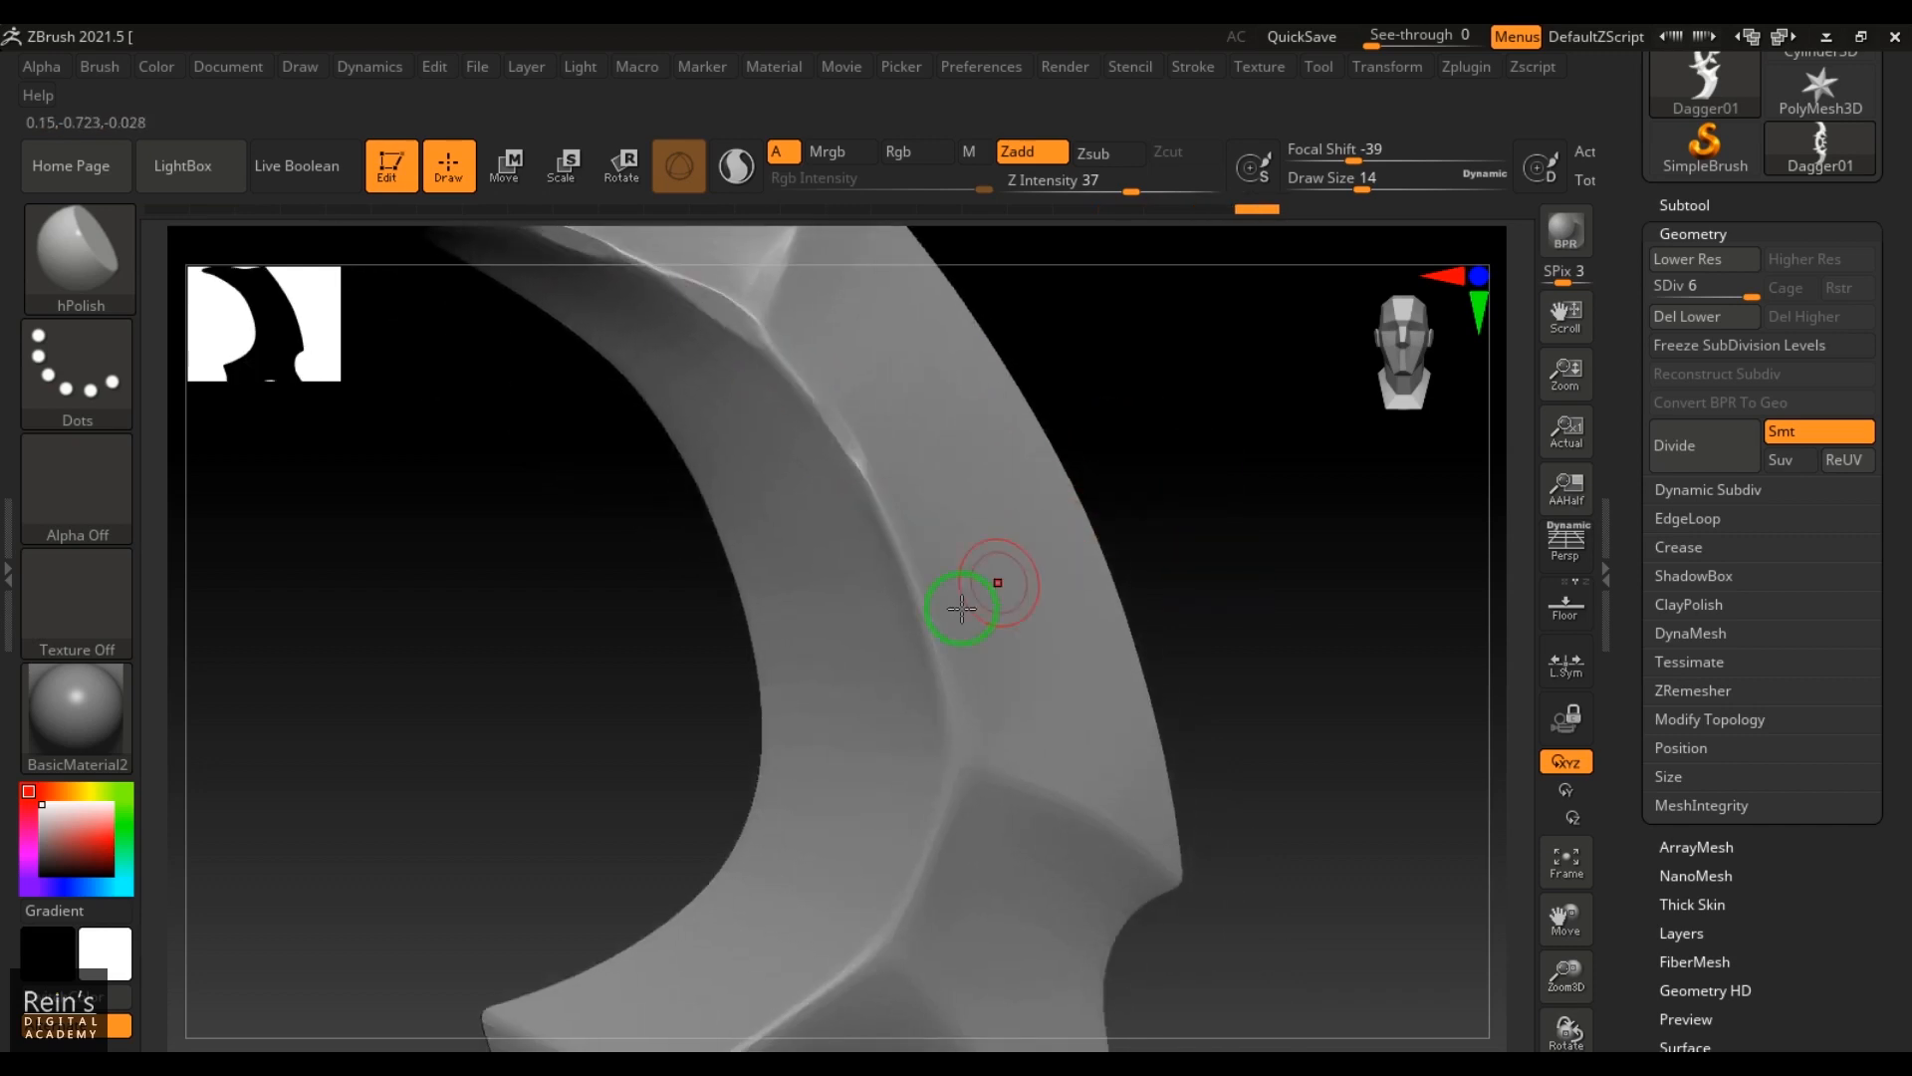
# Continue flattening the front central ridge of the upper blade from mid-blade down toward the guard.
pyautogui.moveTo(919, 606)
pyautogui.mouseDown()
pyautogui.moveTo(935, 724)
pyautogui.moveTo(973, 737)
pyautogui.mouseUp()
pyautogui.moveTo(1234, 628); pyautogui.dragTo(1216, 457)
pyautogui.moveTo(971, 501); pyautogui.dragTo(959, 492)
pyautogui.moveTo(928, 625)
pyautogui.mouseDown()
pyautogui.moveTo(941, 709)
pyautogui.moveTo(879, 729)
pyautogui.mouseUp()
pyautogui.moveTo(808, 796)
pyautogui.mouseDown()
pyautogui.moveTo(701, 854)
pyautogui.moveTo(721, 874)
pyautogui.mouseUp()
# Polish the upper blade's central ridge on the back side from the tip down past the middle of the curve.
pyautogui.moveTo(1305, 586)
pyautogui.keyDown('alt'); pyautogui.mouseDown()
pyautogui.moveTo(1116, 576)
pyautogui.moveTo(1169, 670)
pyautogui.moveTo(1135, 645)
pyautogui.moveTo(1137, 597)
pyautogui.moveTo(1084, 576)
pyautogui.moveTo(1216, 637)
pyautogui.mouseUp(); pyautogui.keyUp('alt')
pyautogui.keyDown('alt'); pyautogui.moveTo(1239, 493); pyautogui.dragTo(1075, 730); pyautogui.keyUp('alt')
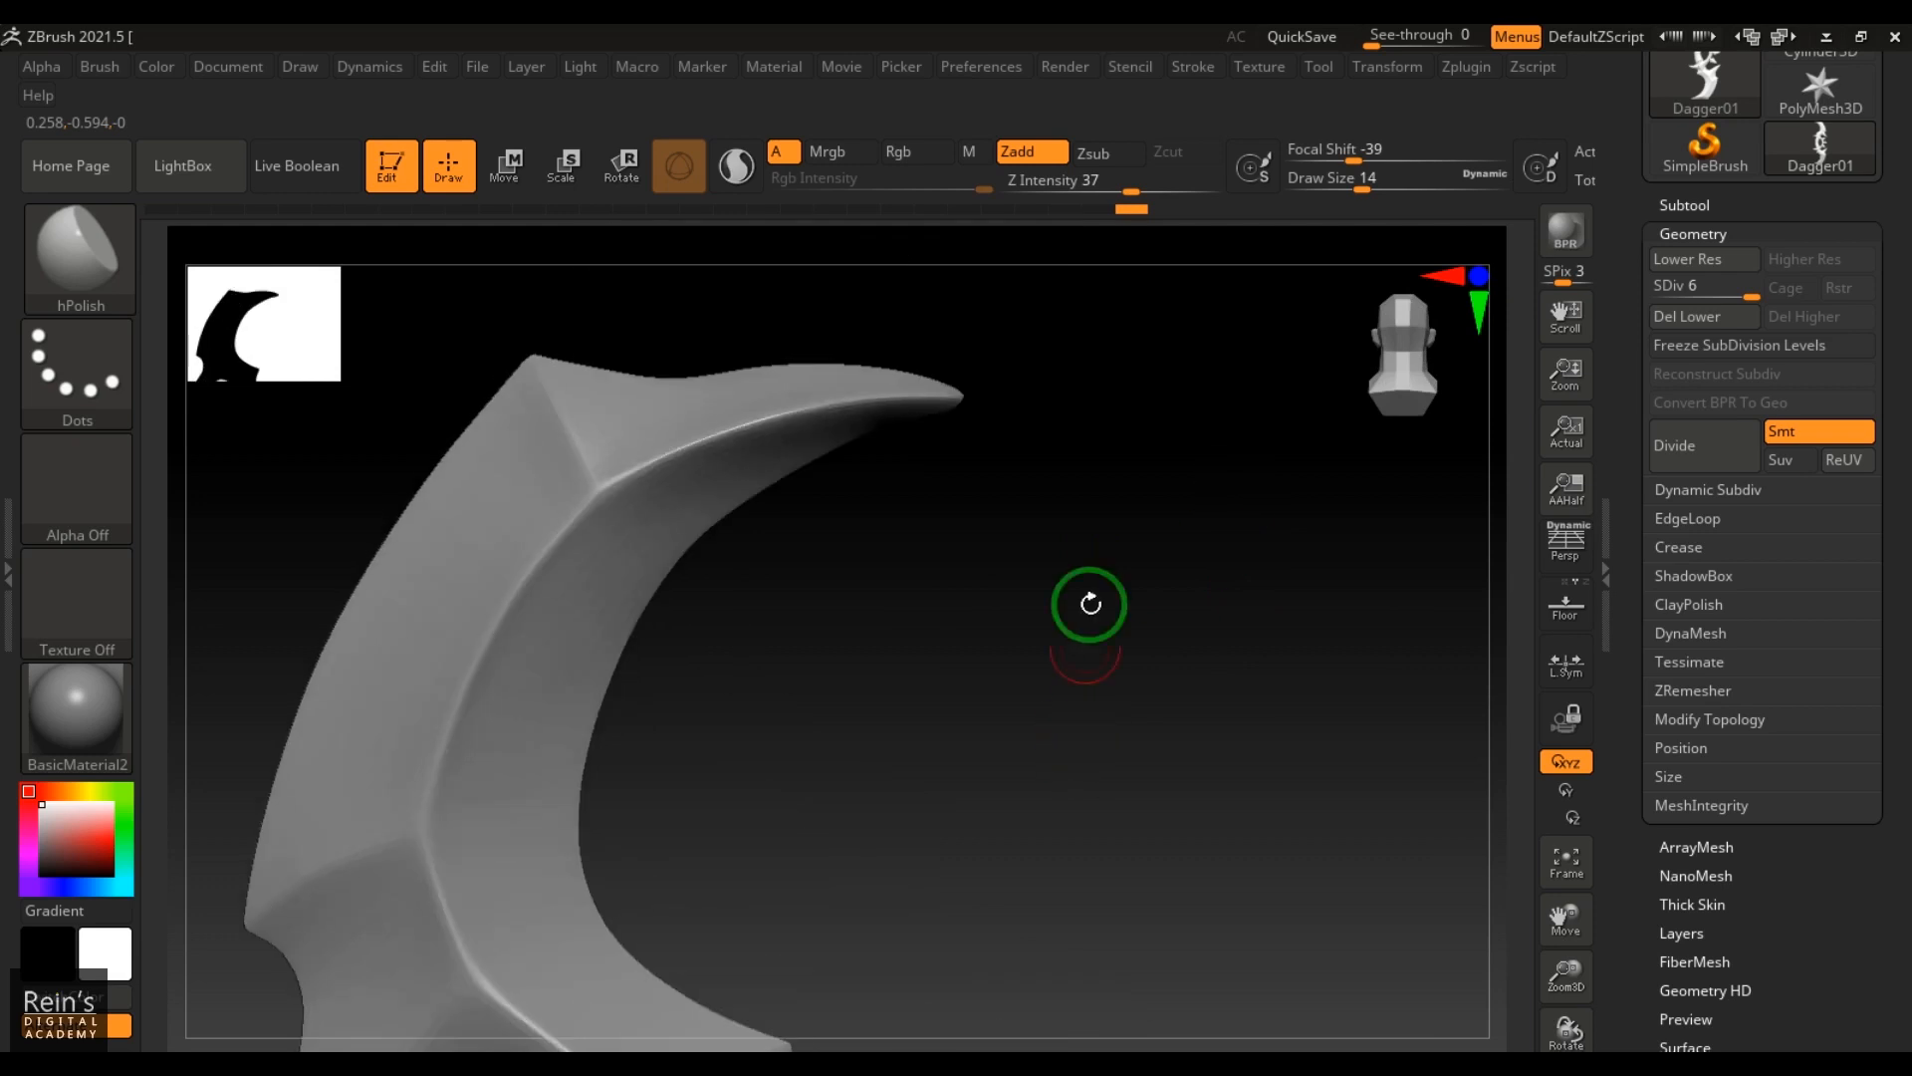
pyautogui.moveTo(730, 431)
pyautogui.mouseDown()
pyautogui.moveTo(775, 416)
pyautogui.moveTo(620, 485)
pyautogui.mouseUp()
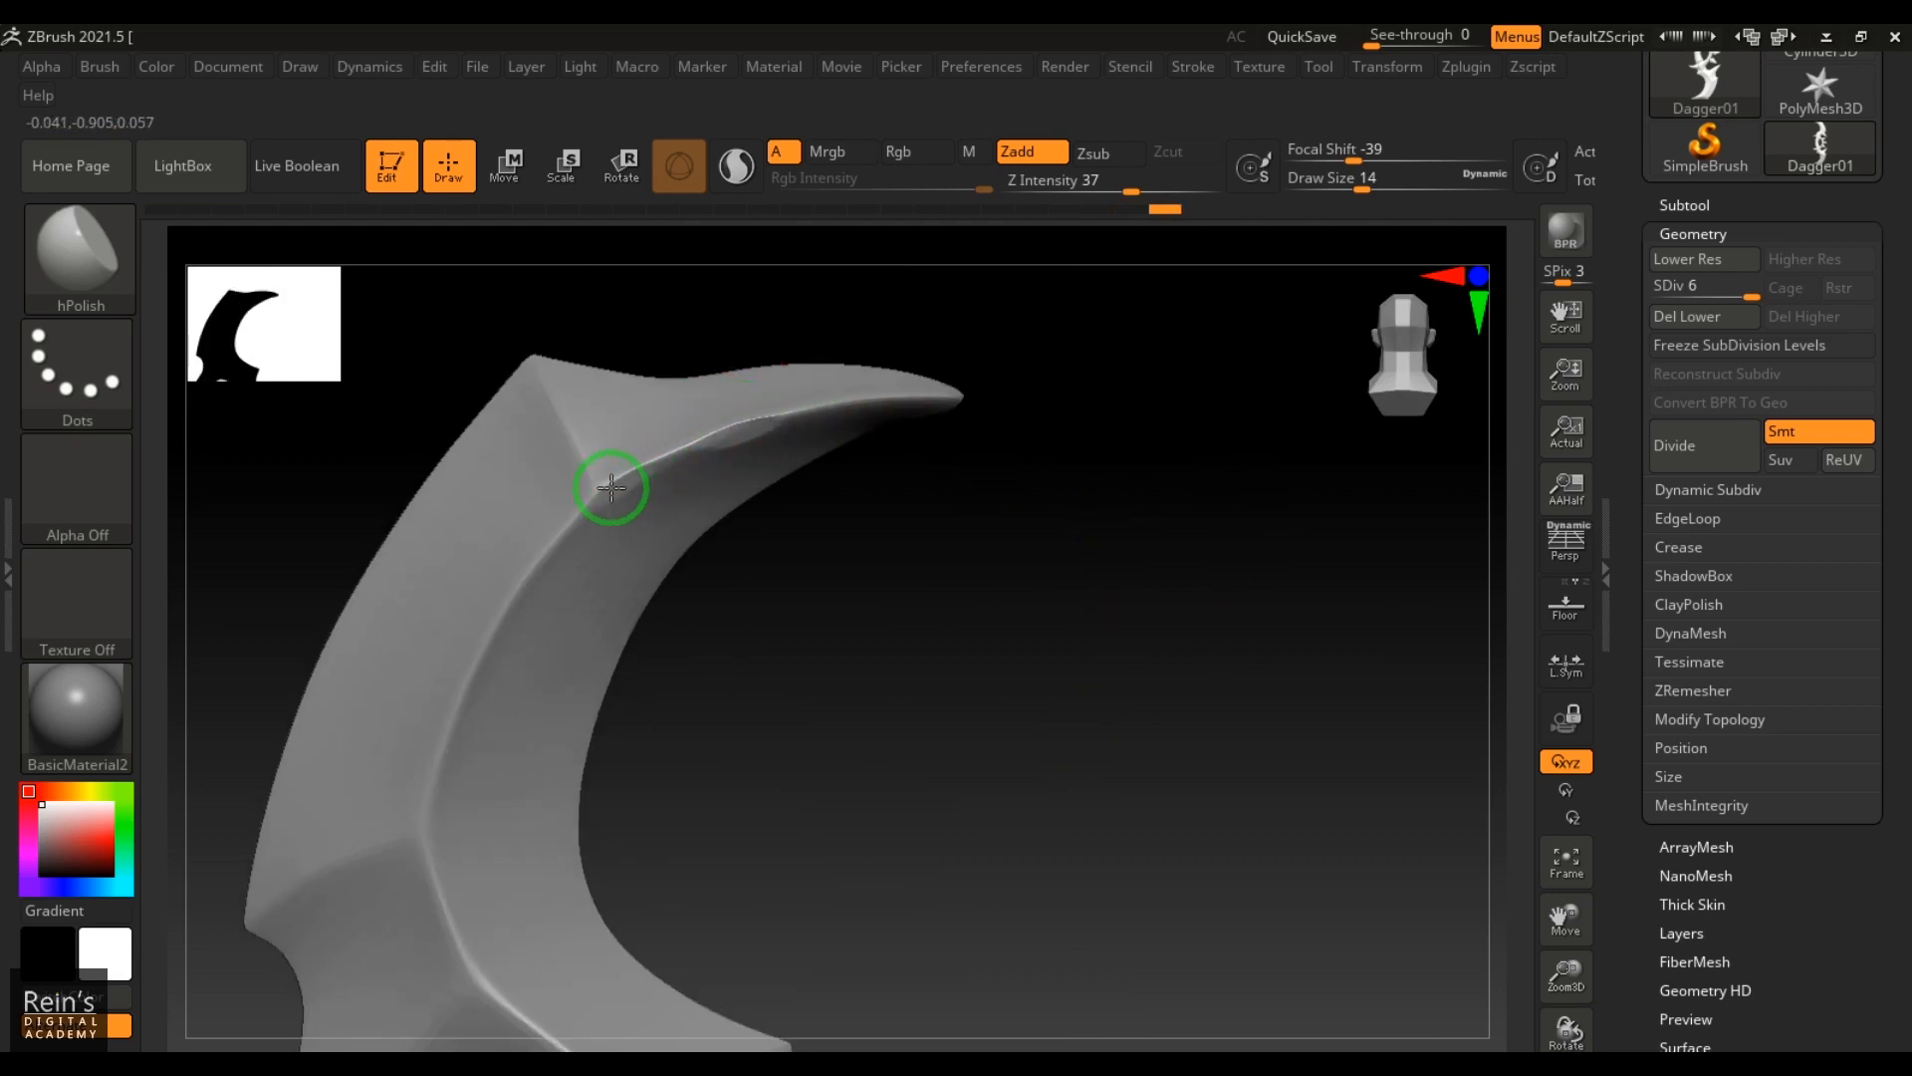
pyautogui.moveTo(574, 529); pyautogui.dragTo(479, 658)
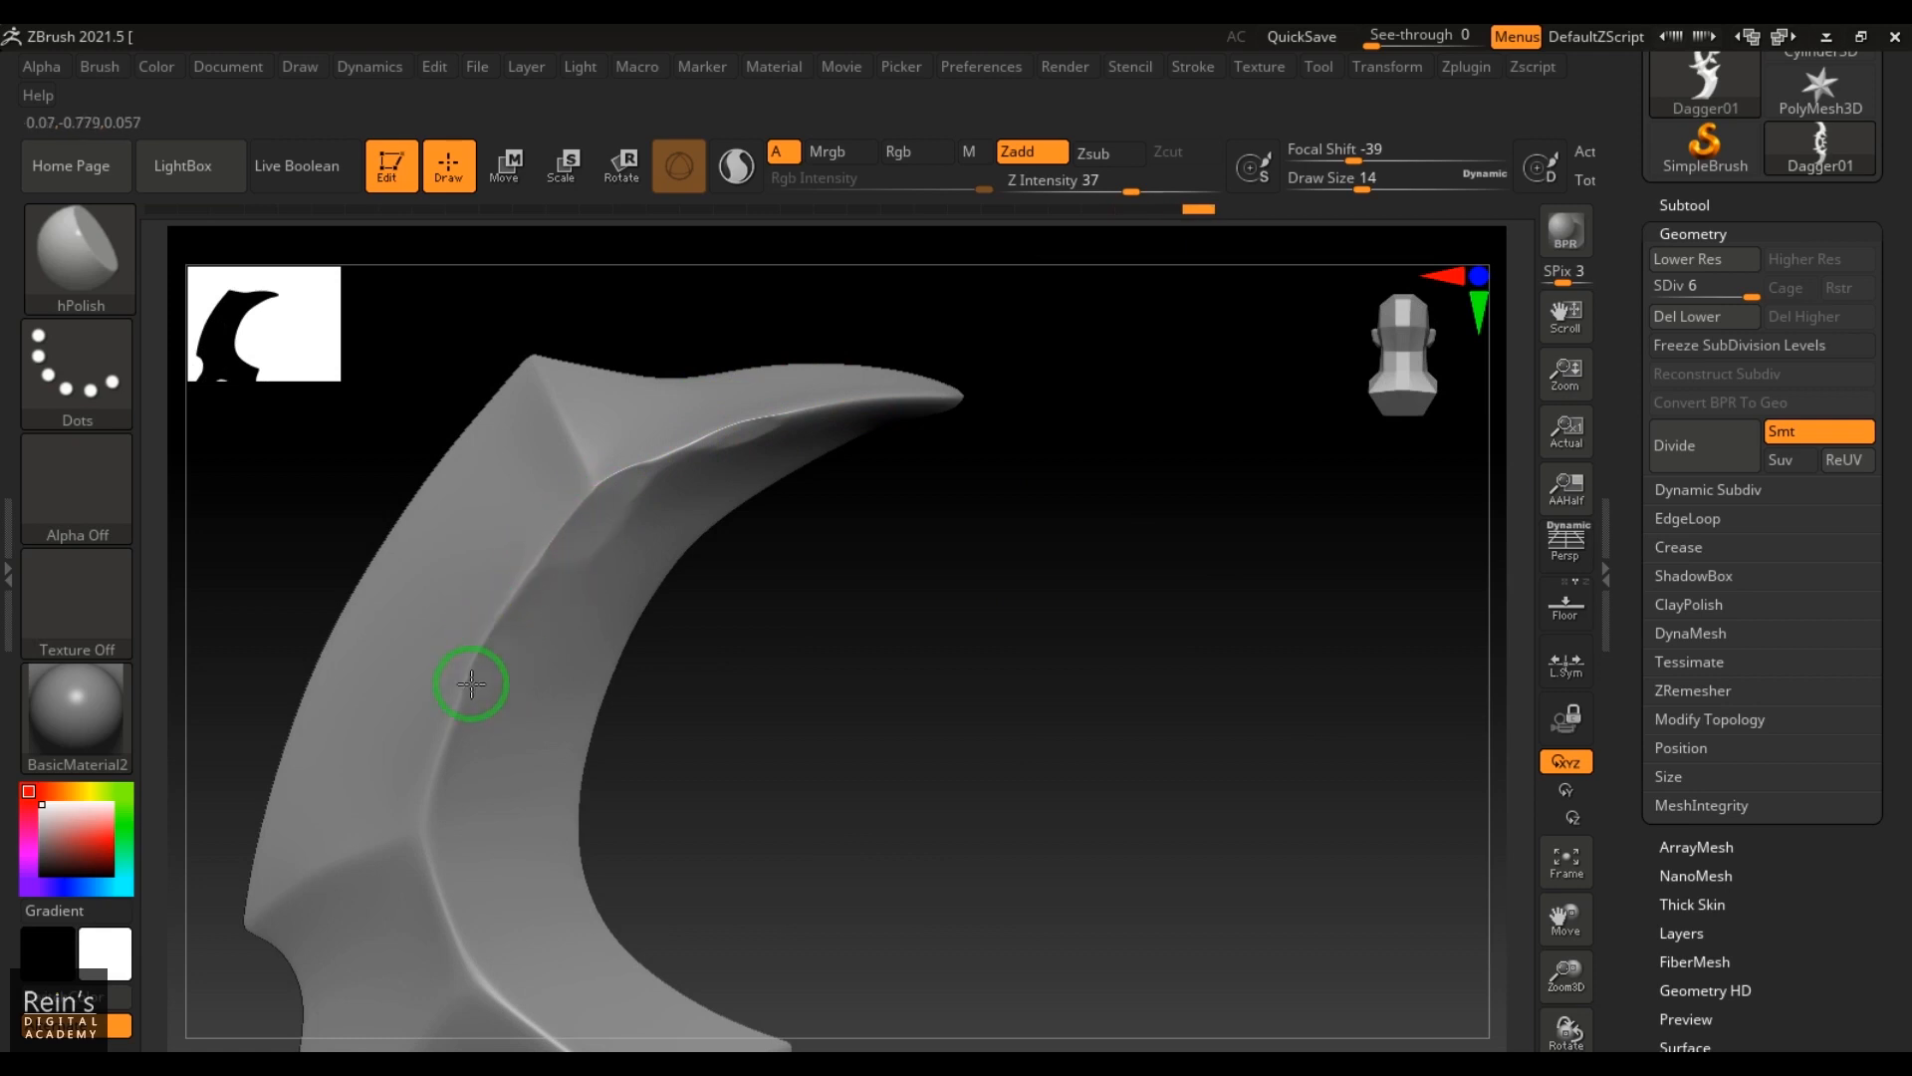
pyautogui.moveTo(798, 684); pyautogui.dragTo(559, 521)
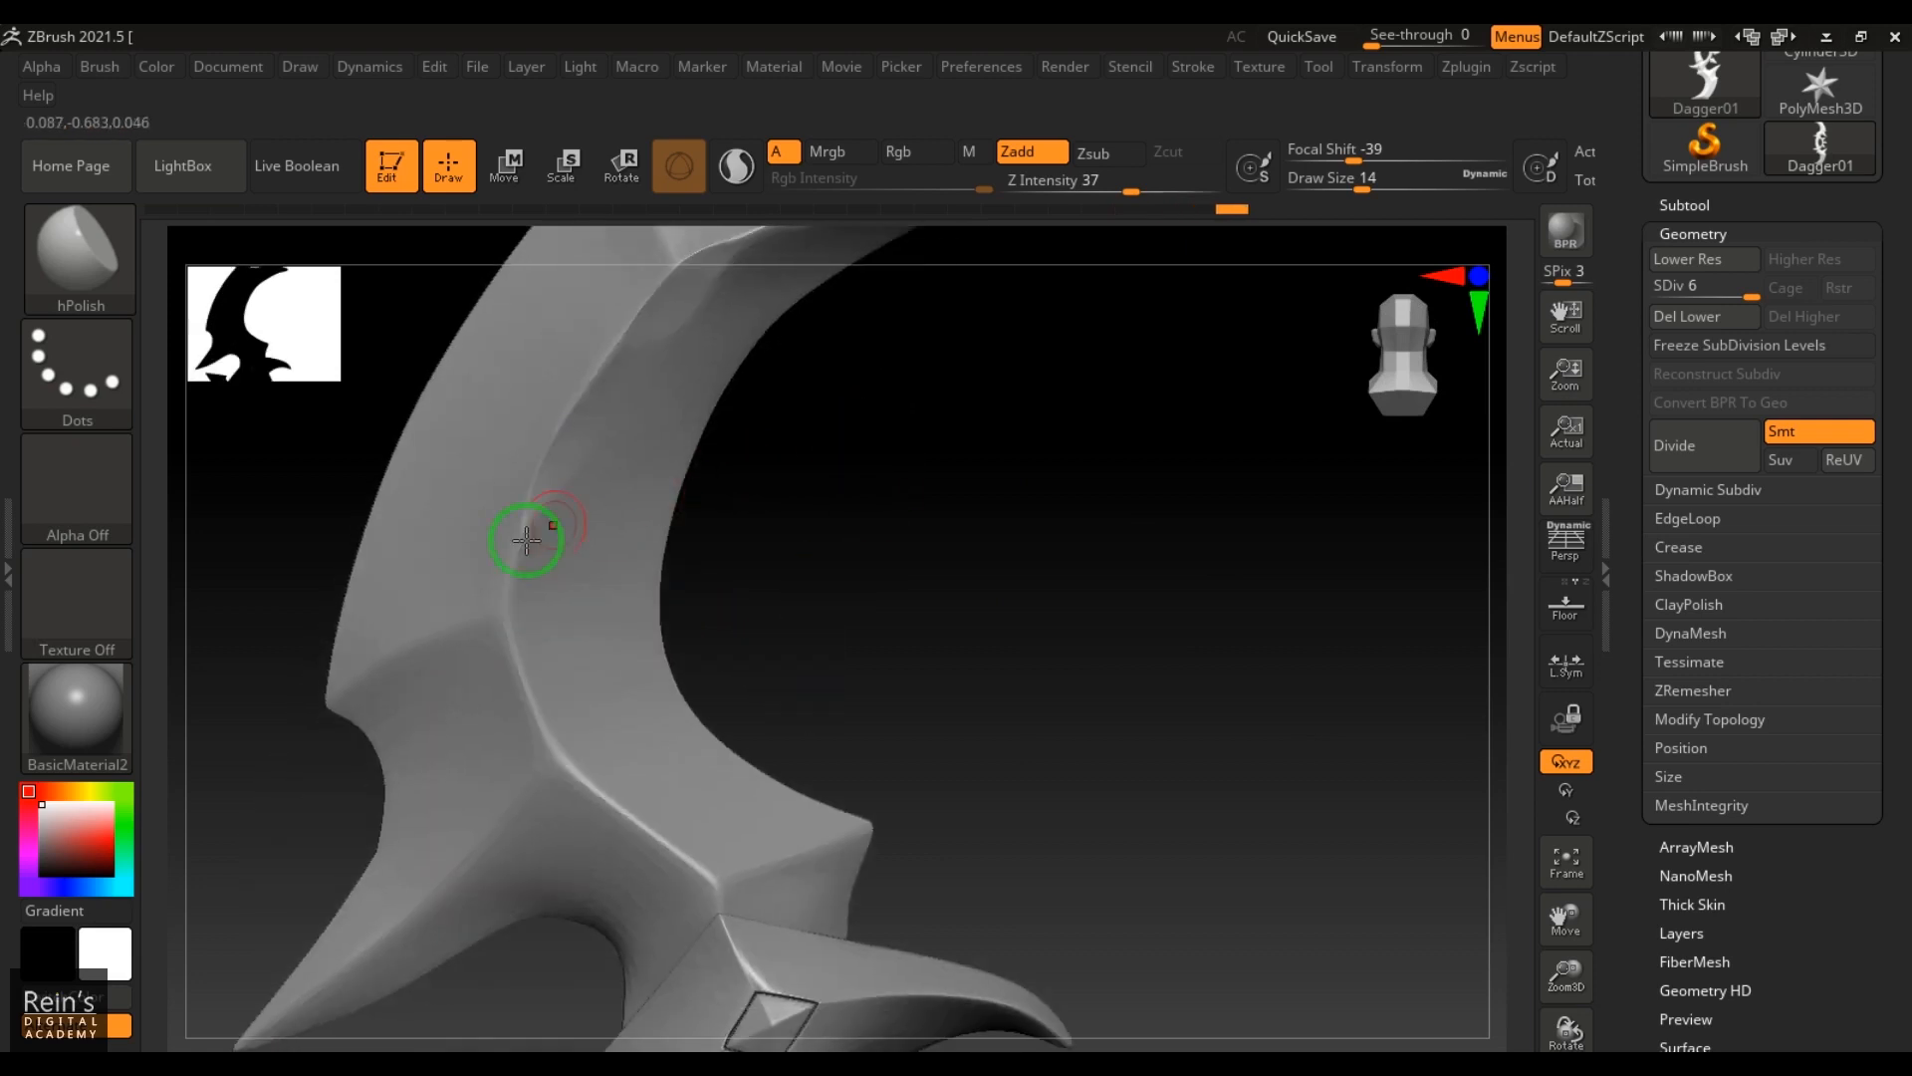
pyautogui.moveTo(504, 602); pyautogui.dragTo(504, 669)
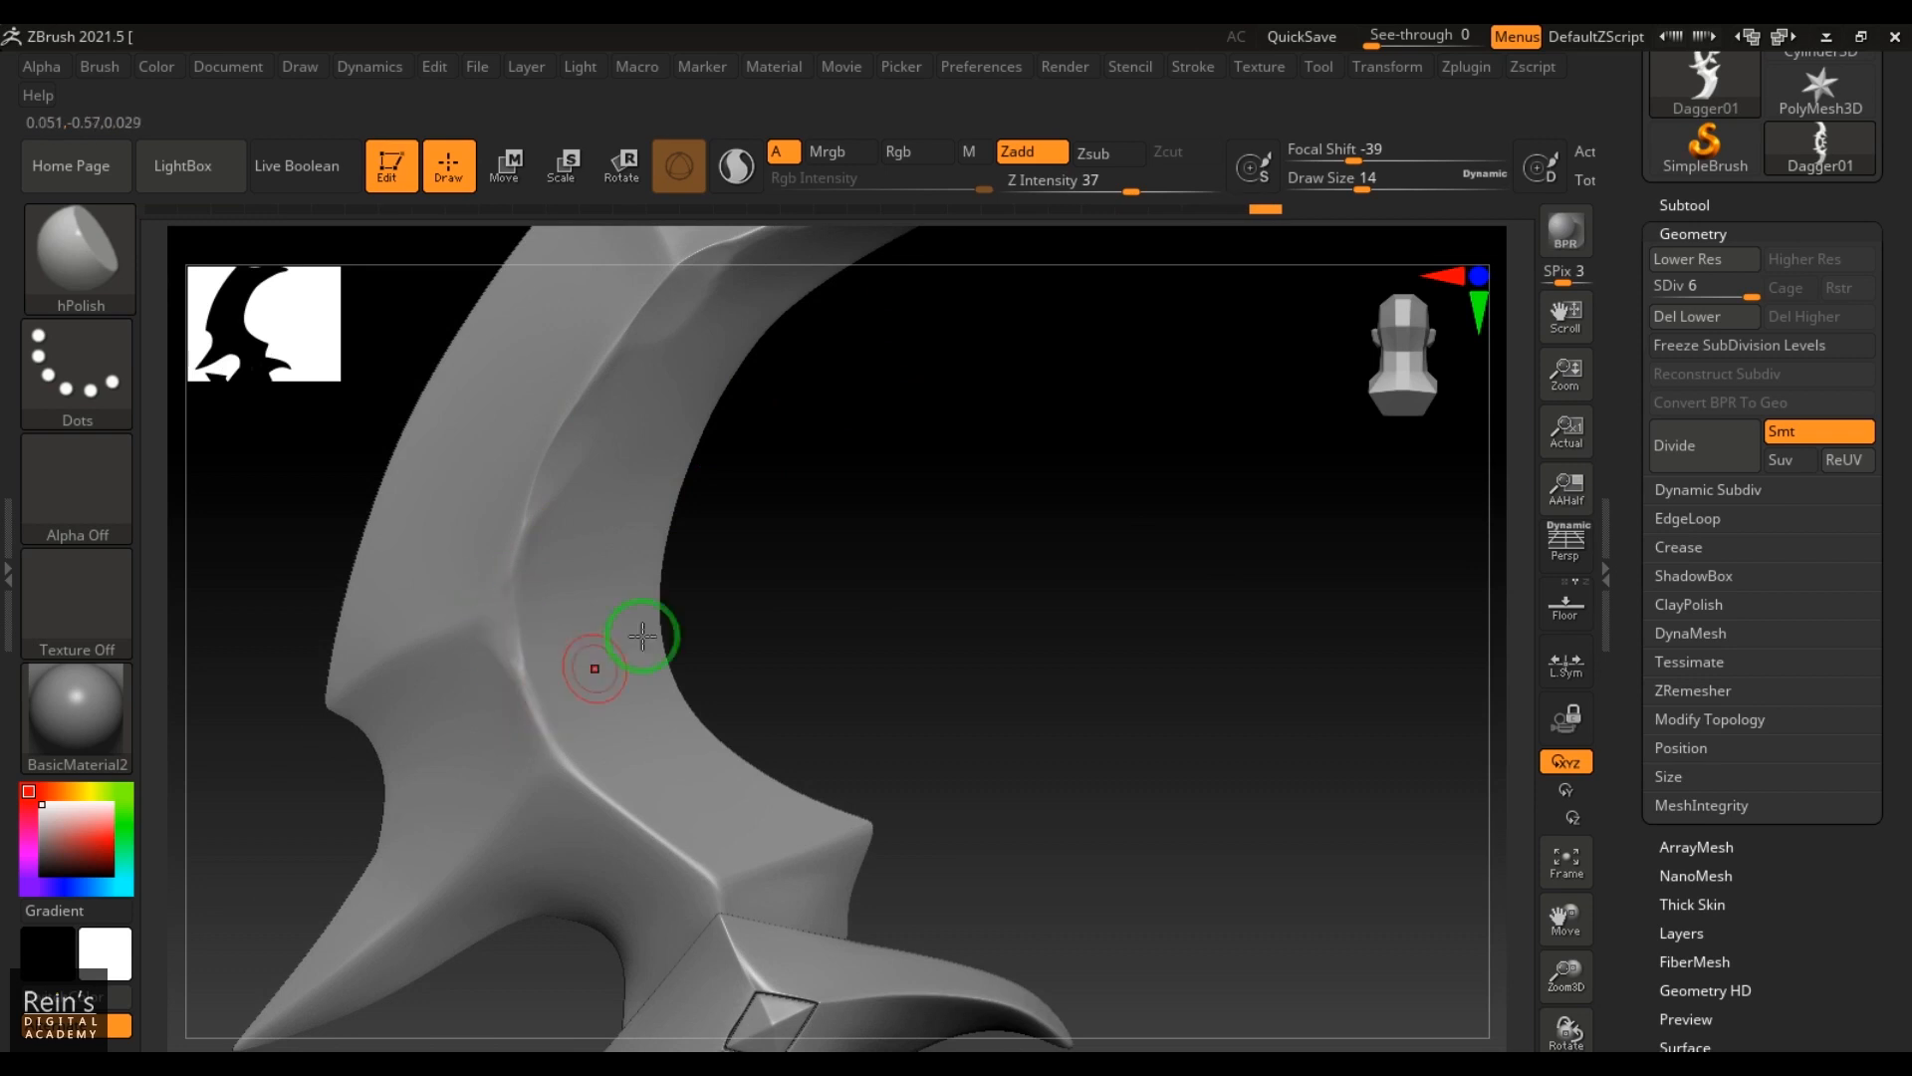
# Flatten the back ridge of the upper blade down to the guard and the cross ridge leading to the outer notch.
pyautogui.keyDown('alt'); pyautogui.moveTo(984, 660); pyautogui.dragTo(987, 513); pyautogui.keyUp('alt')
pyautogui.moveTo(565, 605)
pyautogui.mouseDown()
pyautogui.moveTo(679, 712)
pyautogui.moveTo(462, 719)
pyautogui.mouseUp()
pyautogui.moveTo(488, 471); pyautogui.dragTo(448, 459)
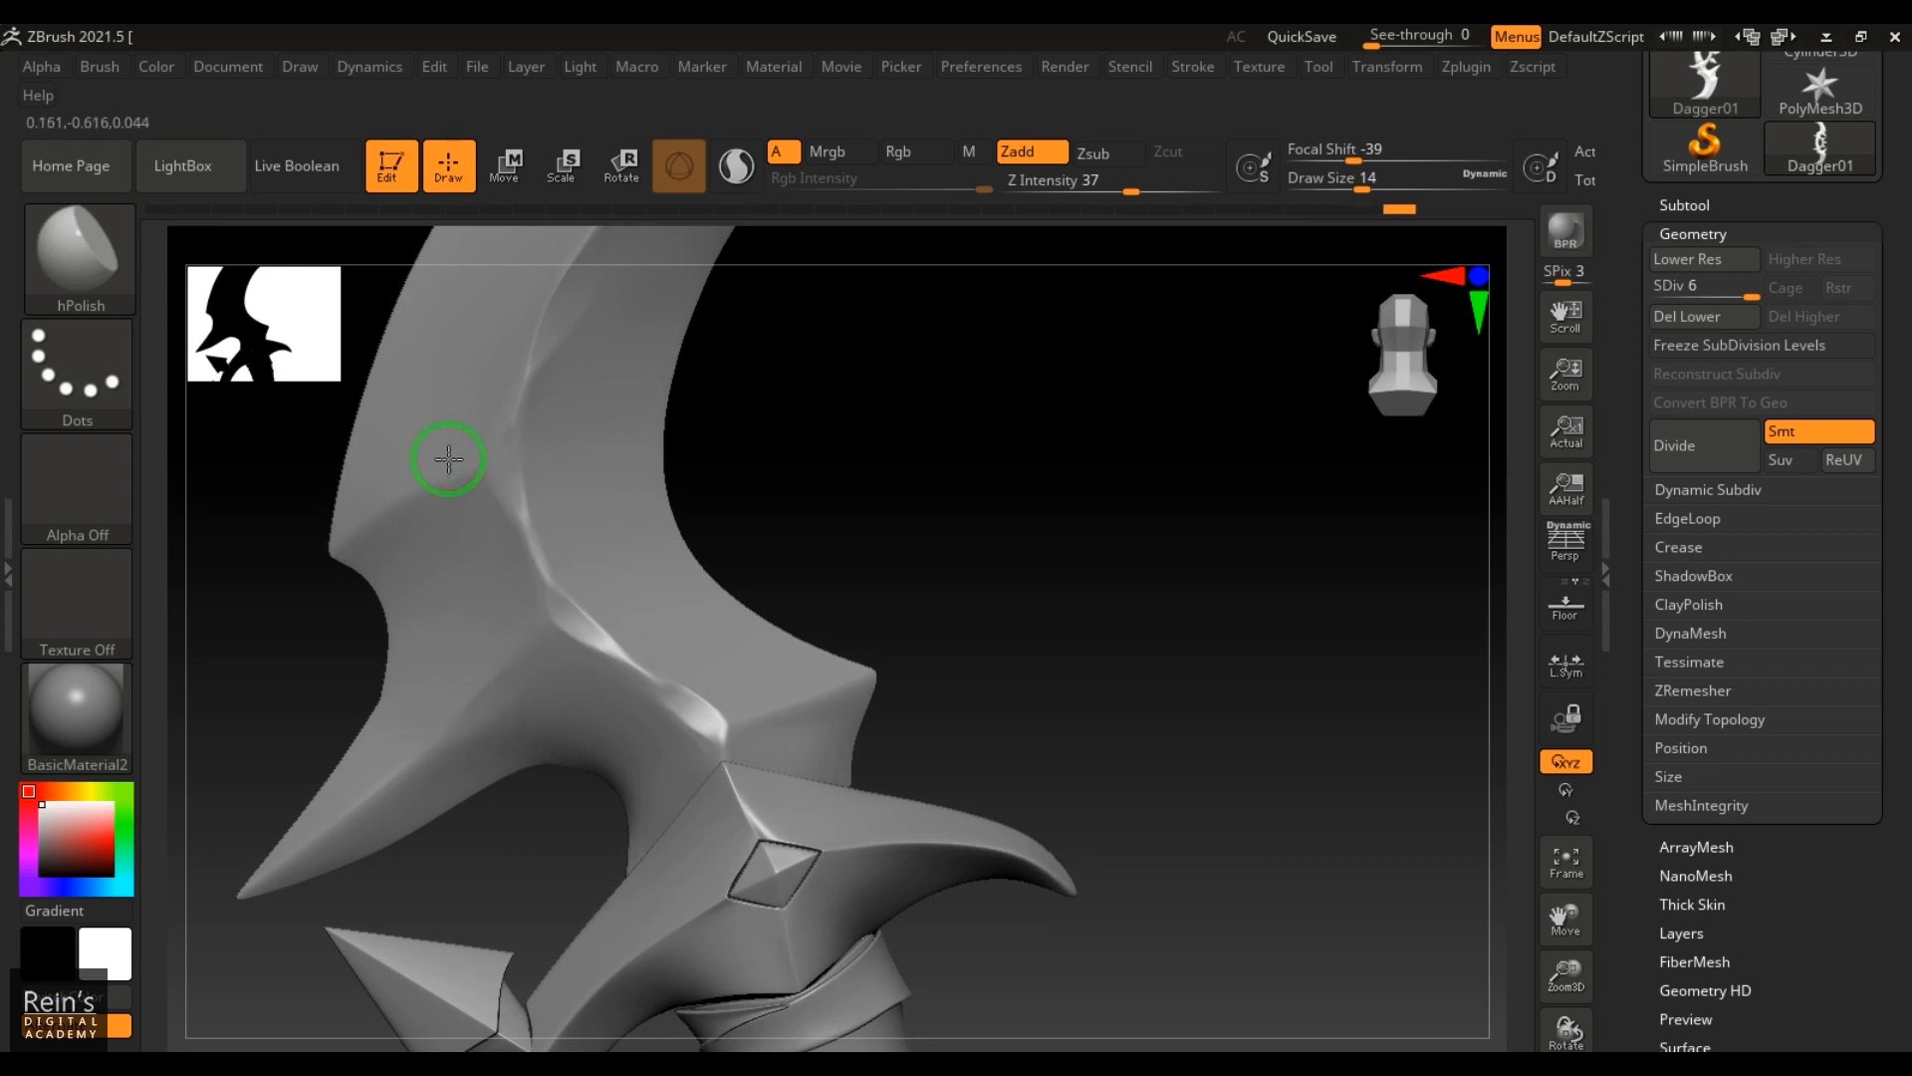
# Polish the short ridge at the upper blade's top corner and the front ridges around the outer notch and side spike.
pyautogui.moveTo(917, 409)
pyautogui.mouseDown()
pyautogui.moveTo(909, 371)
pyautogui.moveTo(917, 623)
pyautogui.moveTo(952, 568)
pyautogui.moveTo(971, 588)
pyautogui.mouseUp()
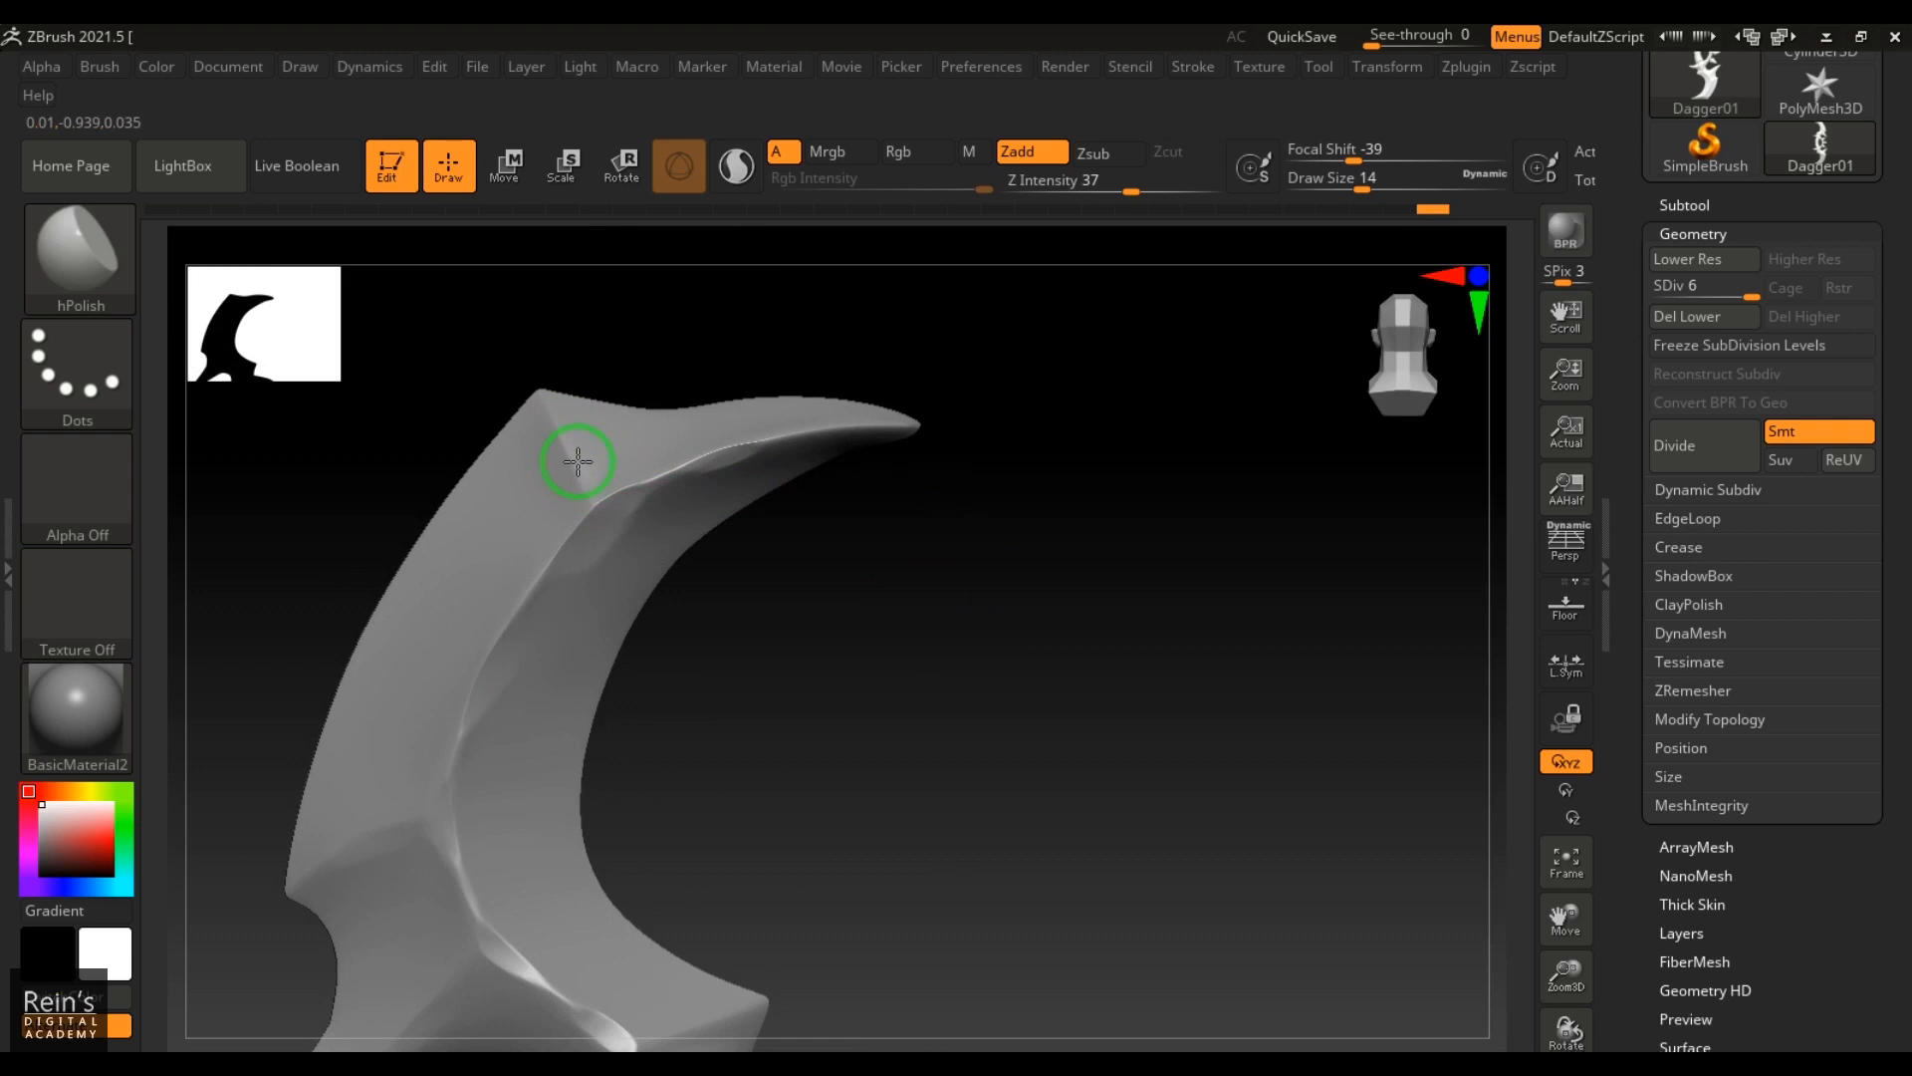
pyautogui.moveTo(697, 518); pyautogui.dragTo(717, 418)
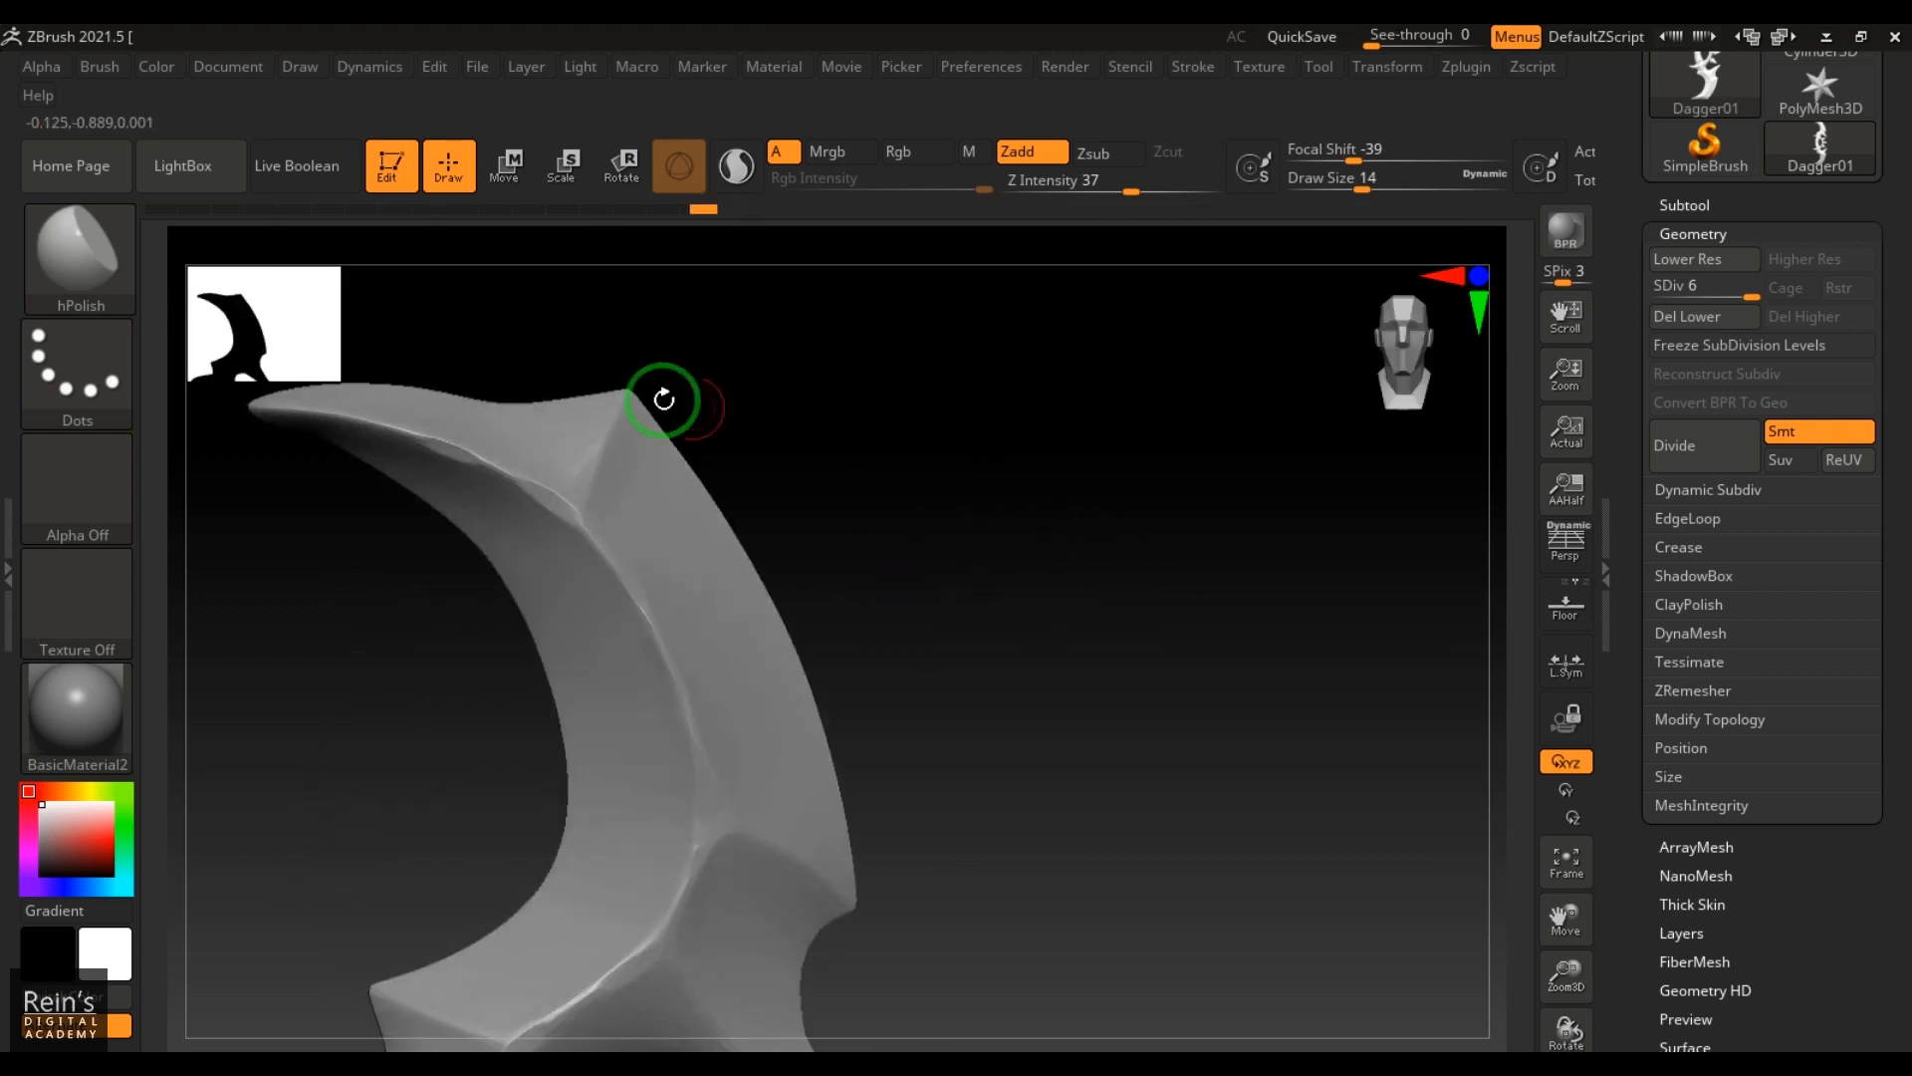
pyautogui.moveTo(594, 460); pyautogui.dragTo(600, 467)
pyautogui.keyDown('alt'); pyautogui.moveTo(892, 505); pyautogui.dragTo(893, 420); pyautogui.keyUp('alt')
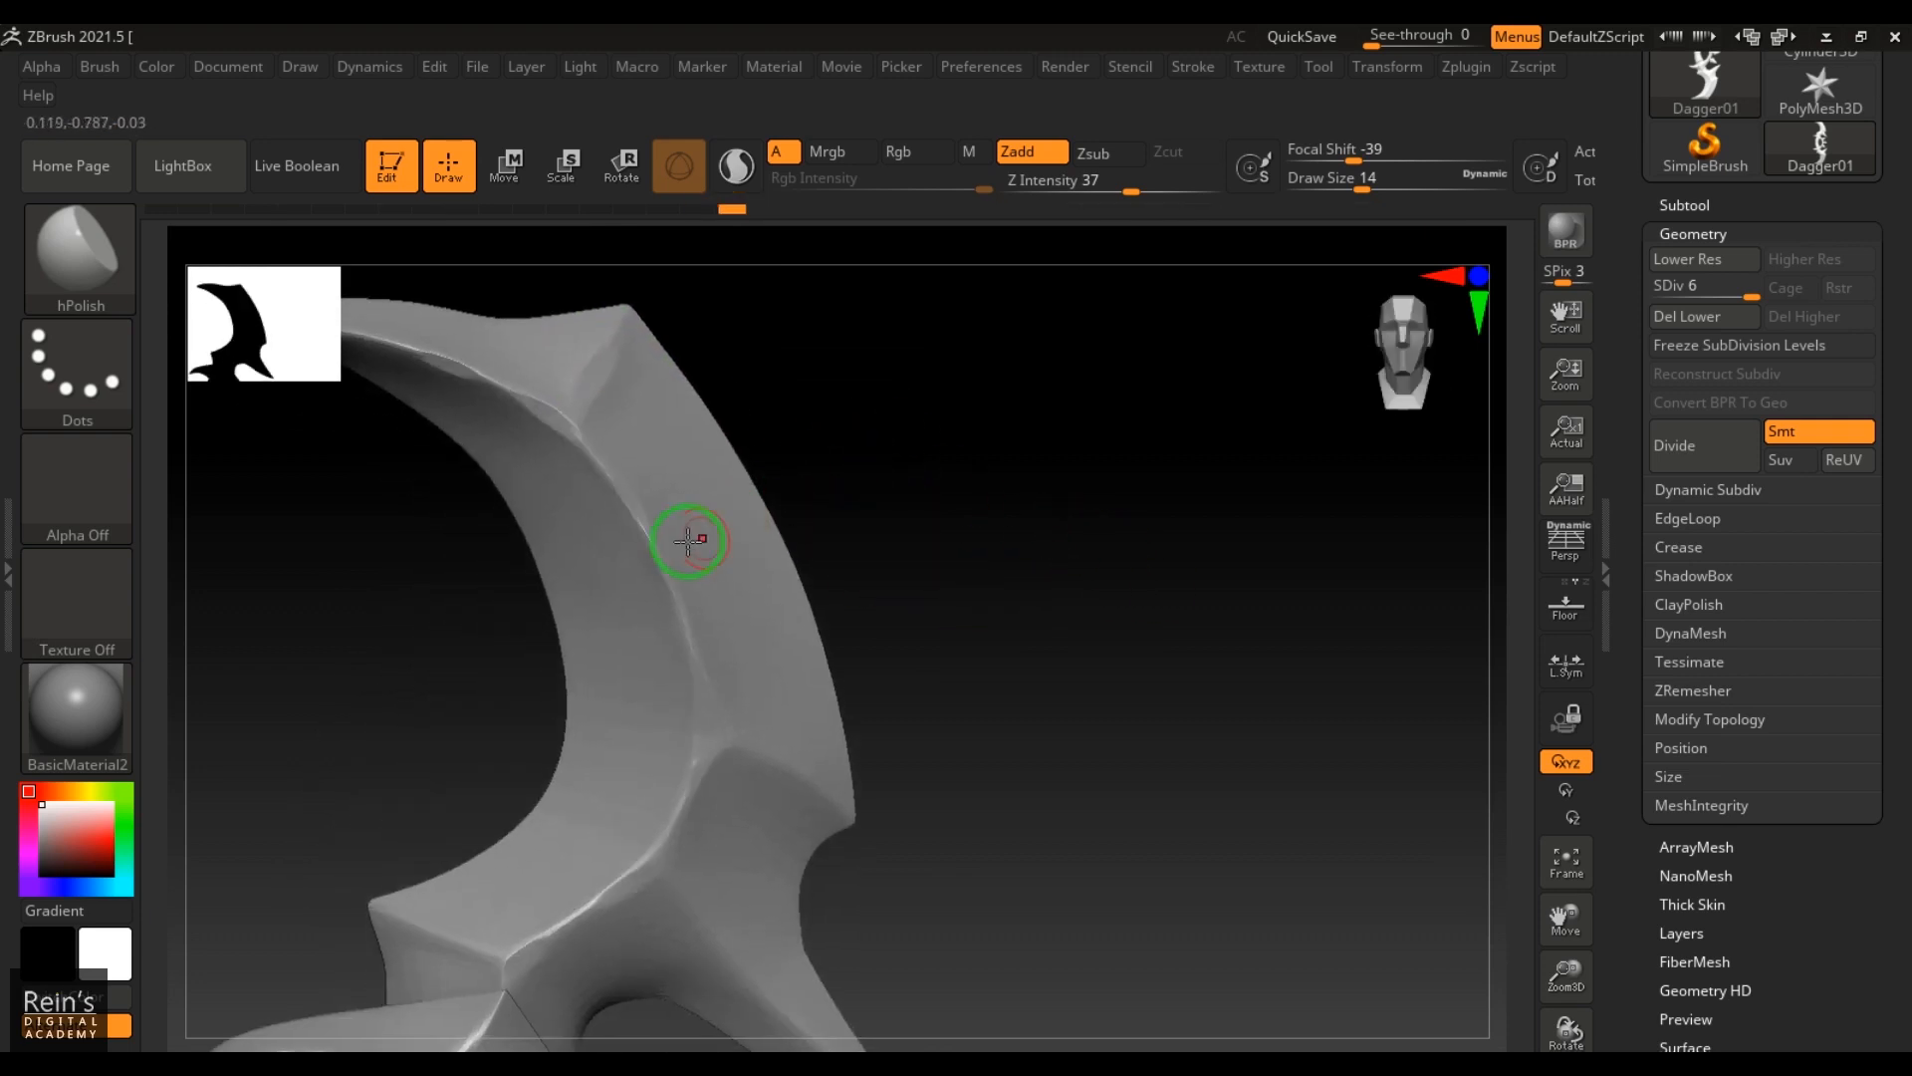
pyautogui.moveTo(896, 528)
pyautogui.mouseDown()
pyautogui.moveTo(969, 504)
pyautogui.moveTo(1003, 462)
pyautogui.moveTo(897, 516)
pyautogui.mouseUp()
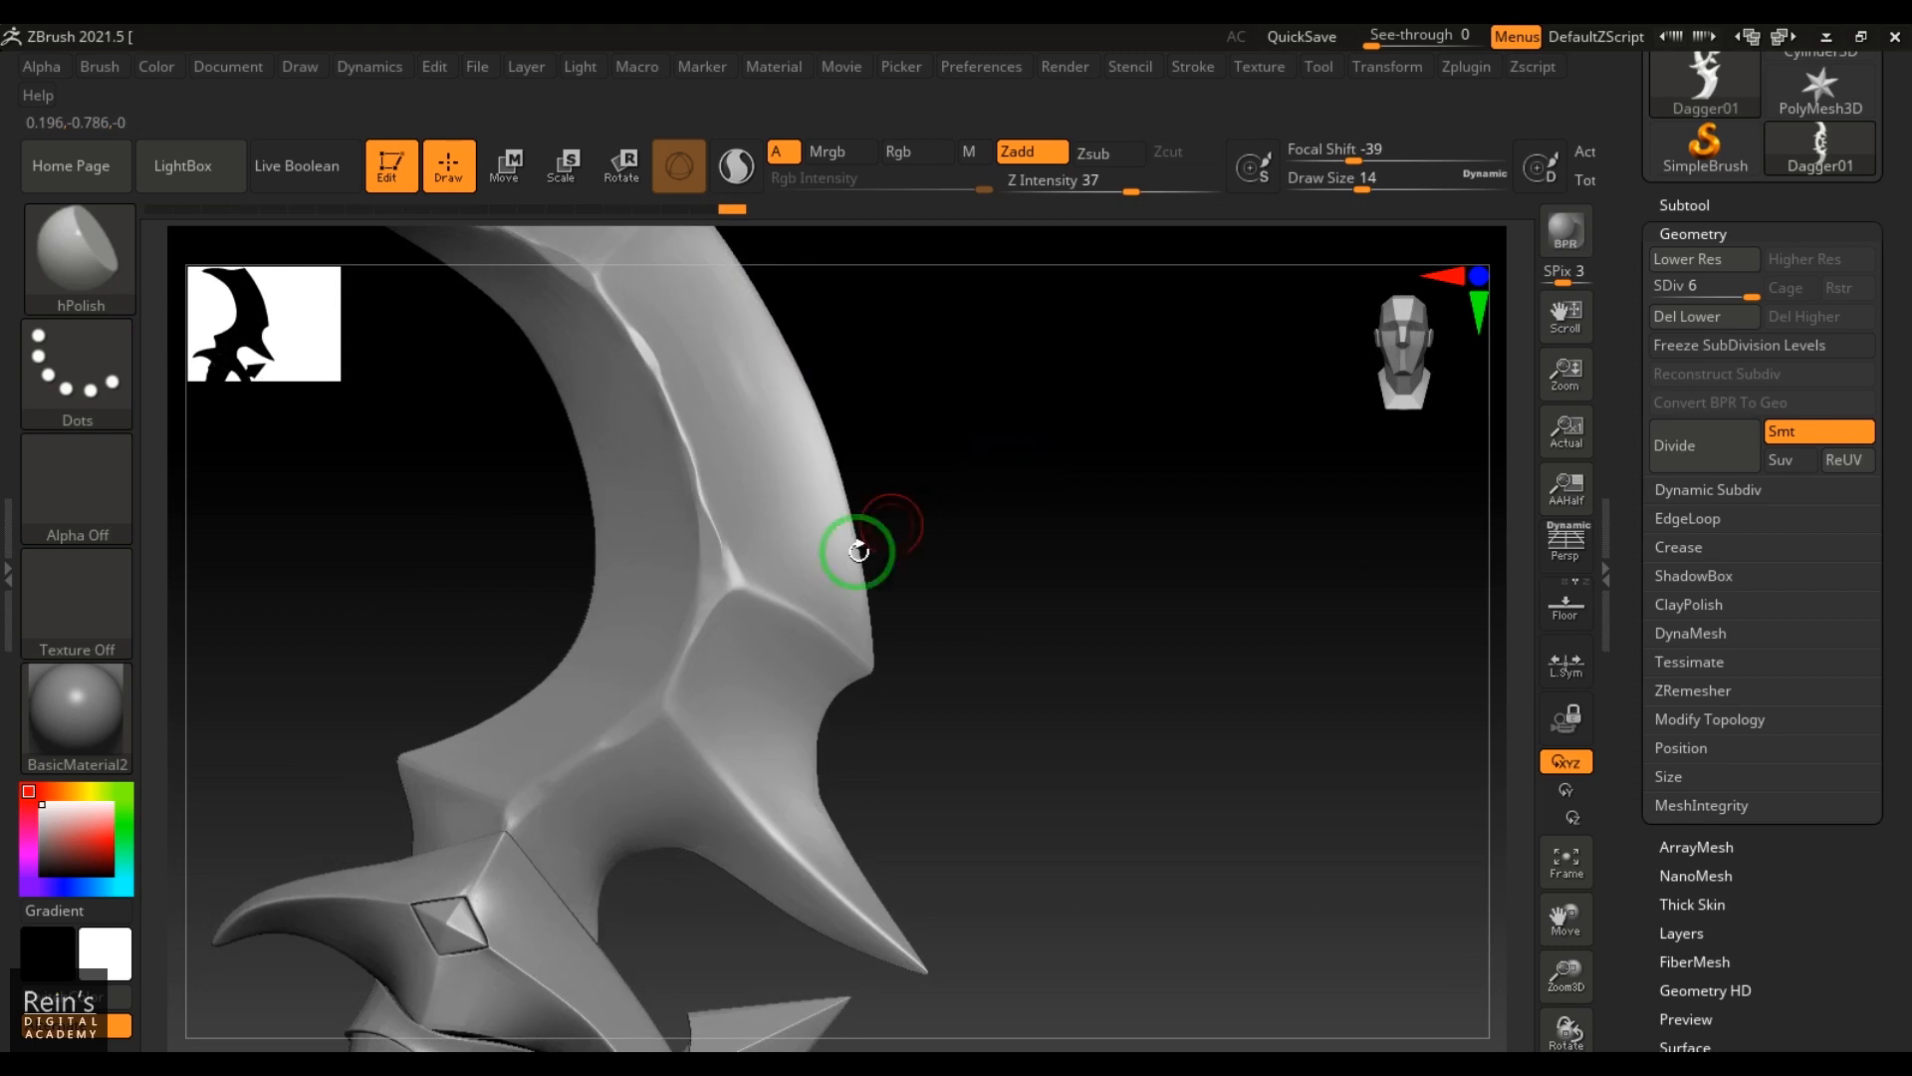
pyautogui.moveTo(814, 638); pyautogui.dragTo(685, 765)
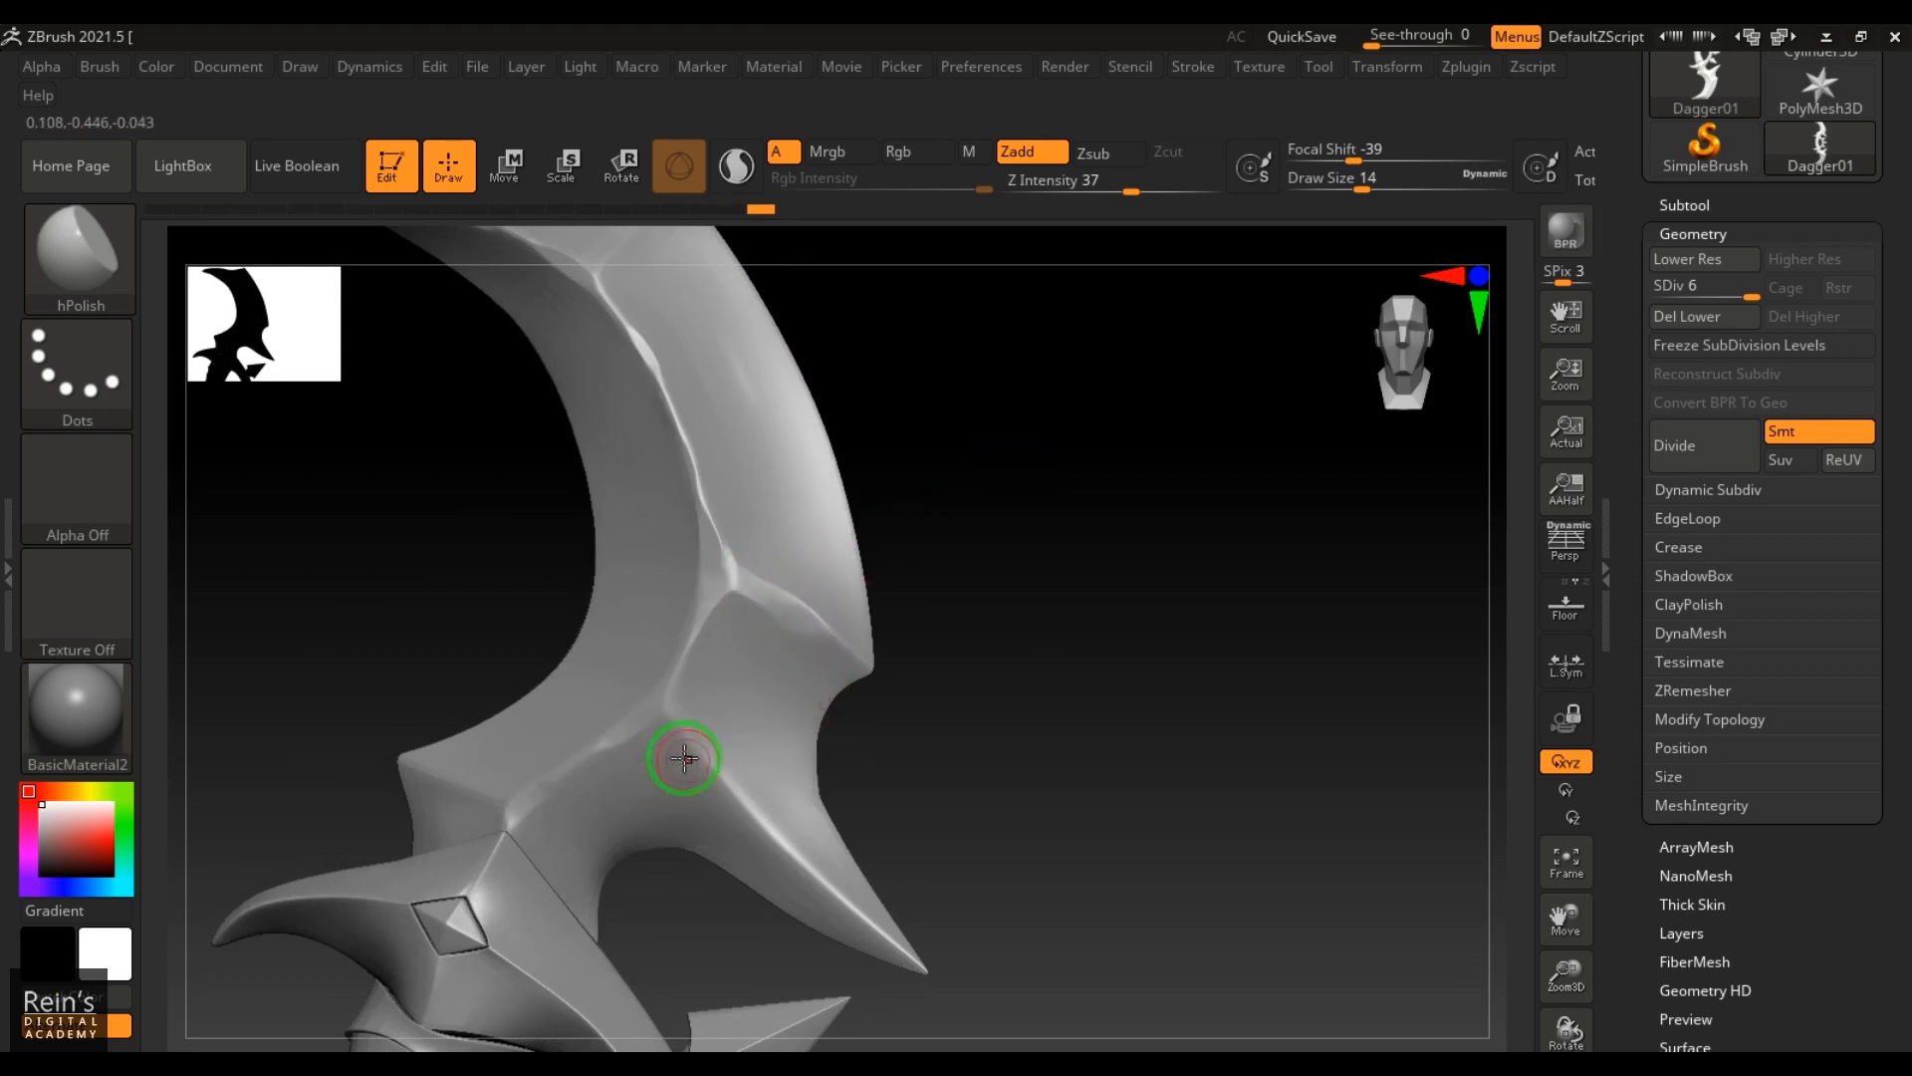
# Polish the lower blade's front ridges from the guard and side spike along the central curve toward the tip.
pyautogui.moveTo(1033, 558); pyautogui.dragTo(1026, 640)
pyautogui.moveTo(1033, 564); pyautogui.dragTo(986, 393)
pyautogui.keyDown('alt'); pyautogui.moveTo(982, 704); pyautogui.dragTo(996, 269); pyautogui.keyUp('alt')
pyautogui.moveTo(1014, 529)
pyautogui.keyDown('alt'); pyautogui.mouseDown()
pyautogui.moveTo(1109, 674)
pyautogui.moveTo(1310, 174)
pyautogui.mouseUp(); pyautogui.keyUp('alt')
pyautogui.moveTo(691, 525)
pyautogui.mouseDown()
pyautogui.moveTo(673, 507)
pyautogui.moveTo(640, 529)
pyautogui.mouseUp()
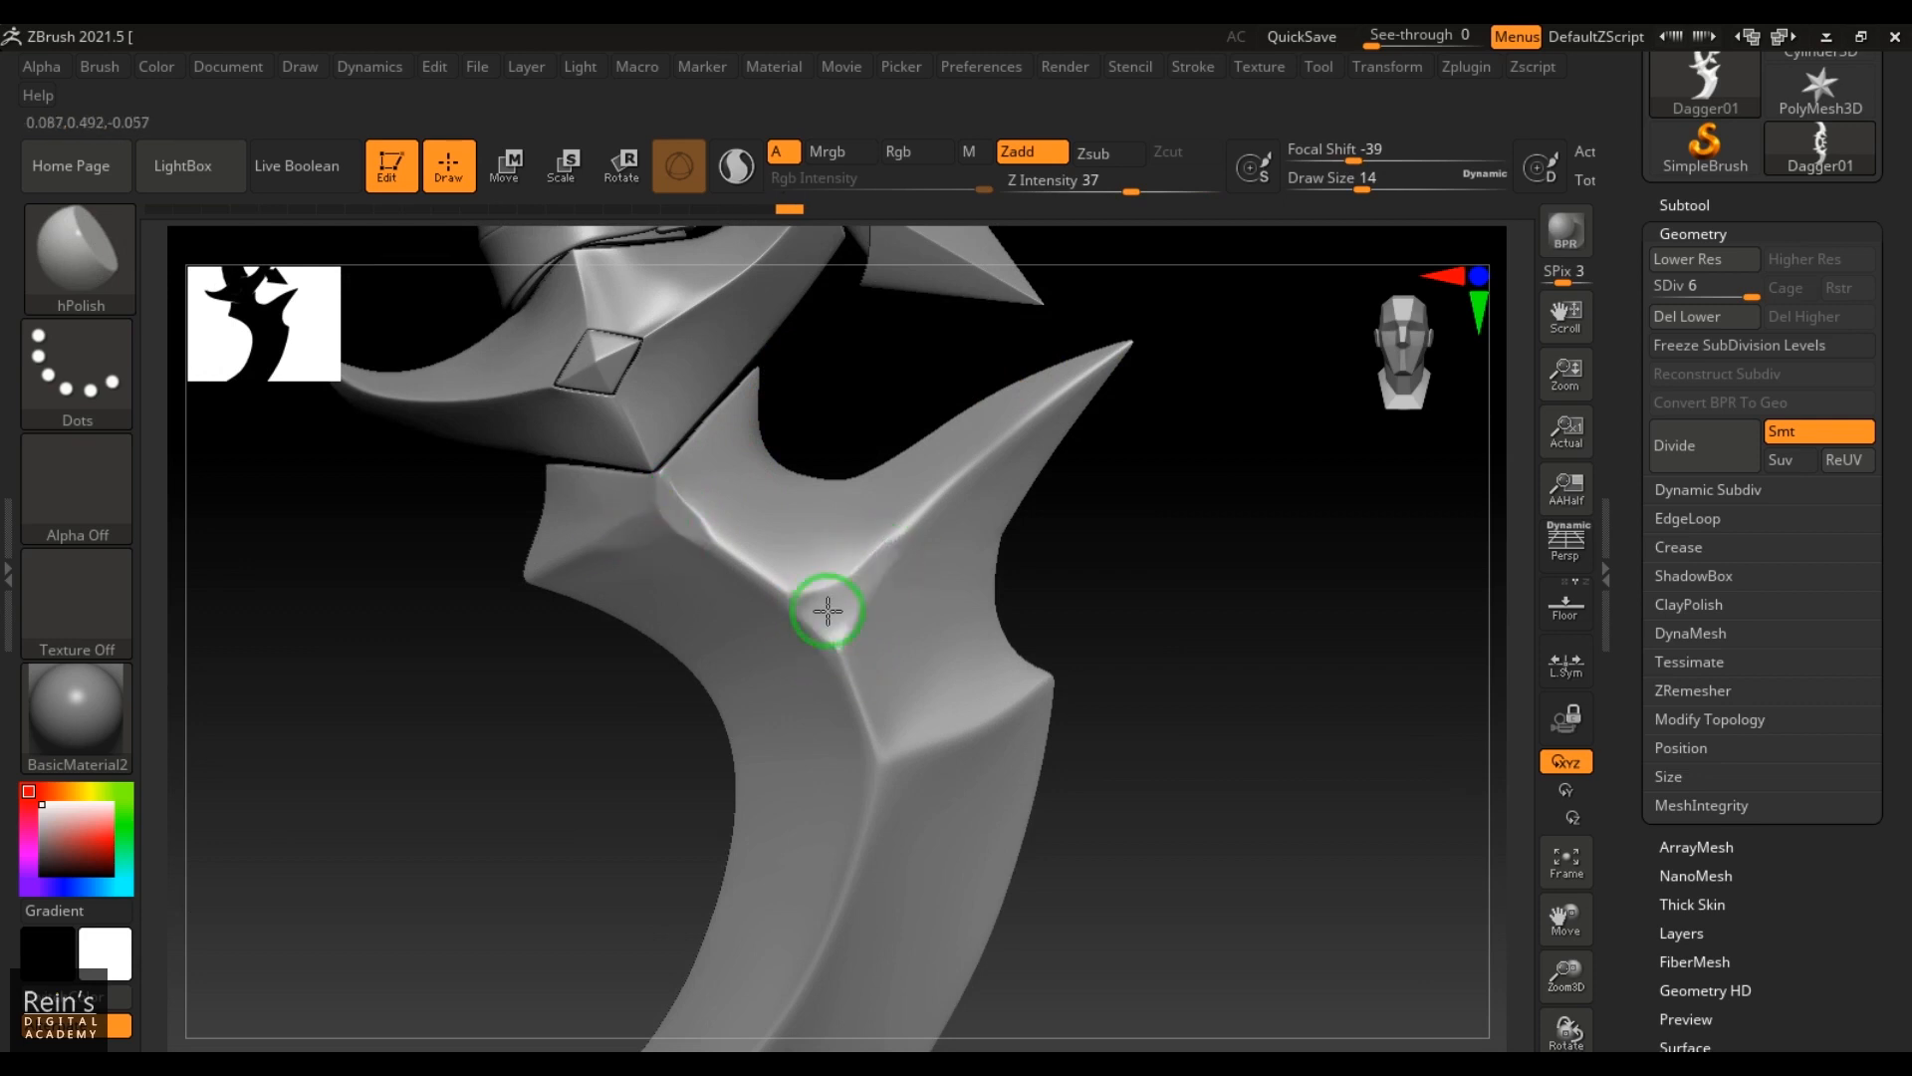
pyautogui.keyDown('alt'); pyautogui.moveTo(1182, 542); pyautogui.dragTo(1160, 390); pyautogui.keyUp('alt')
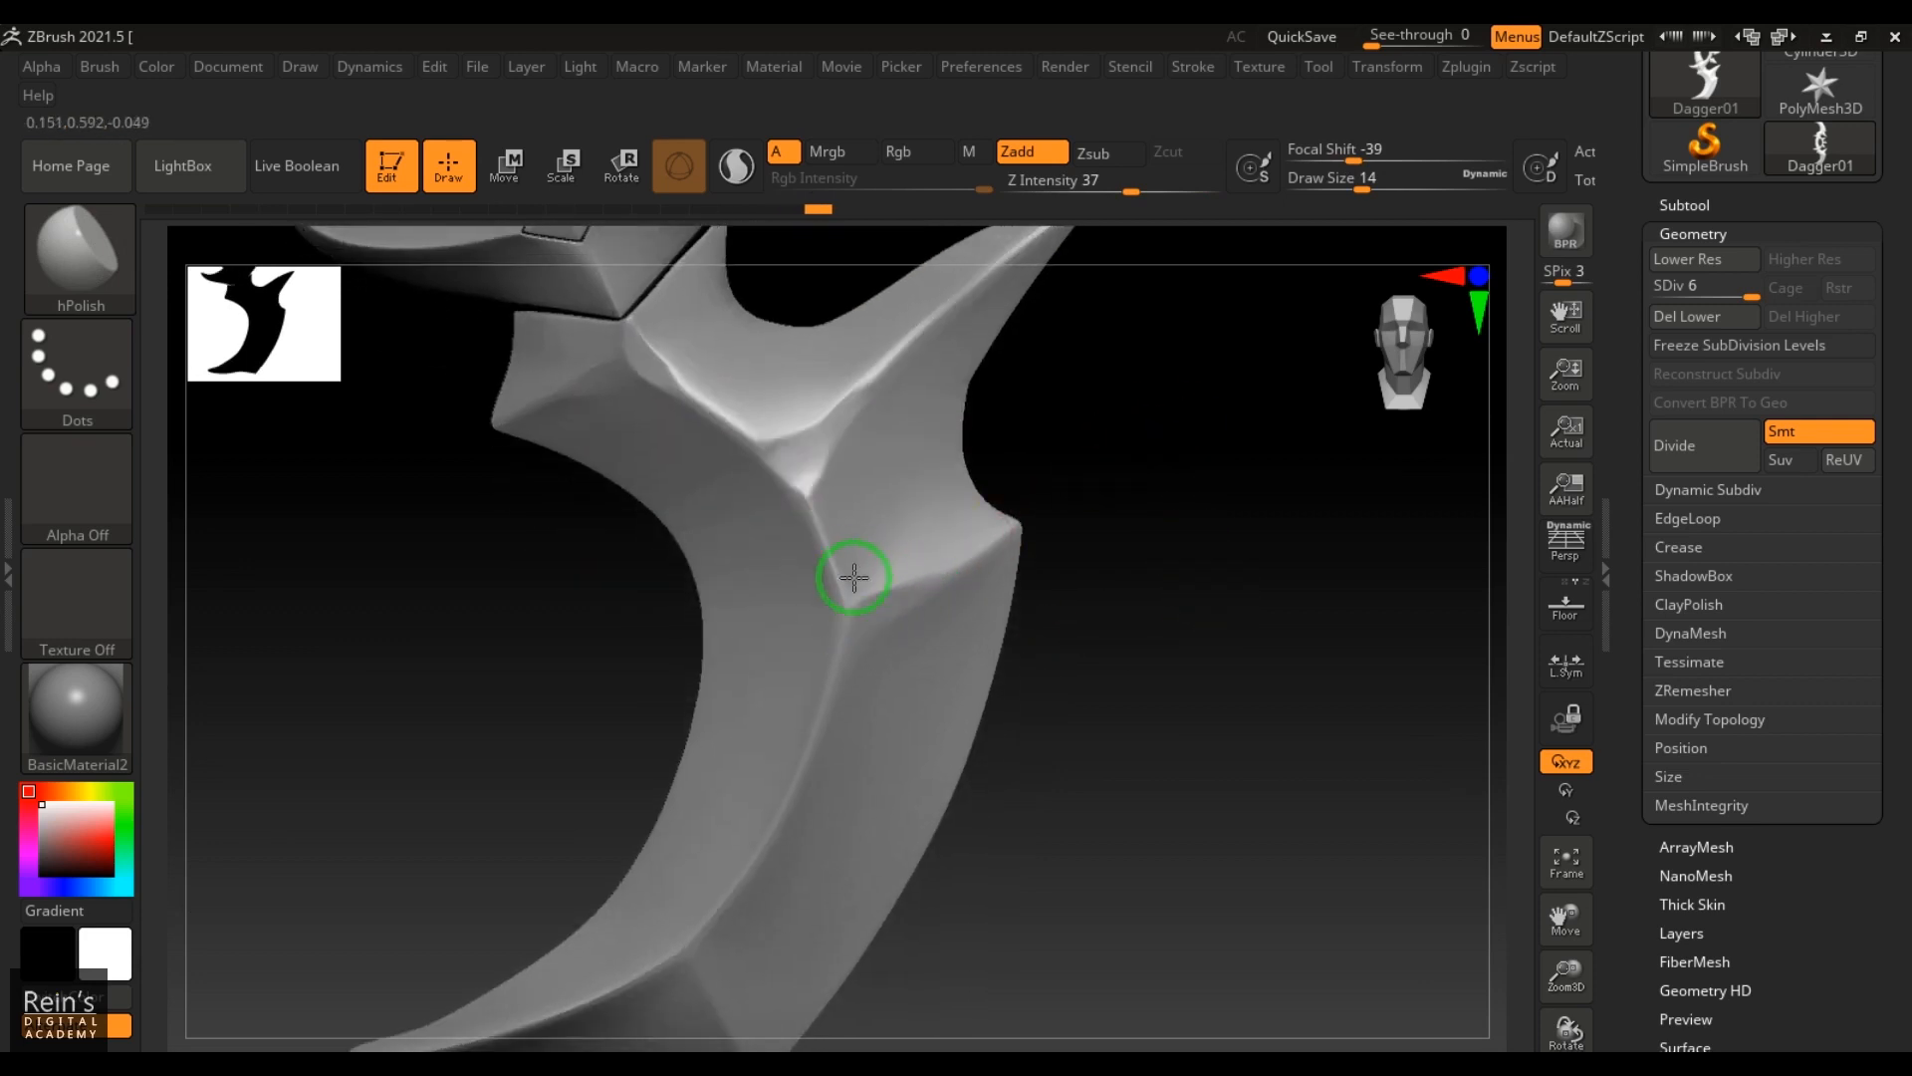
pyautogui.keyDown('alt'); pyautogui.moveTo(1086, 759); pyautogui.dragTo(1126, 504); pyautogui.keyUp('alt')
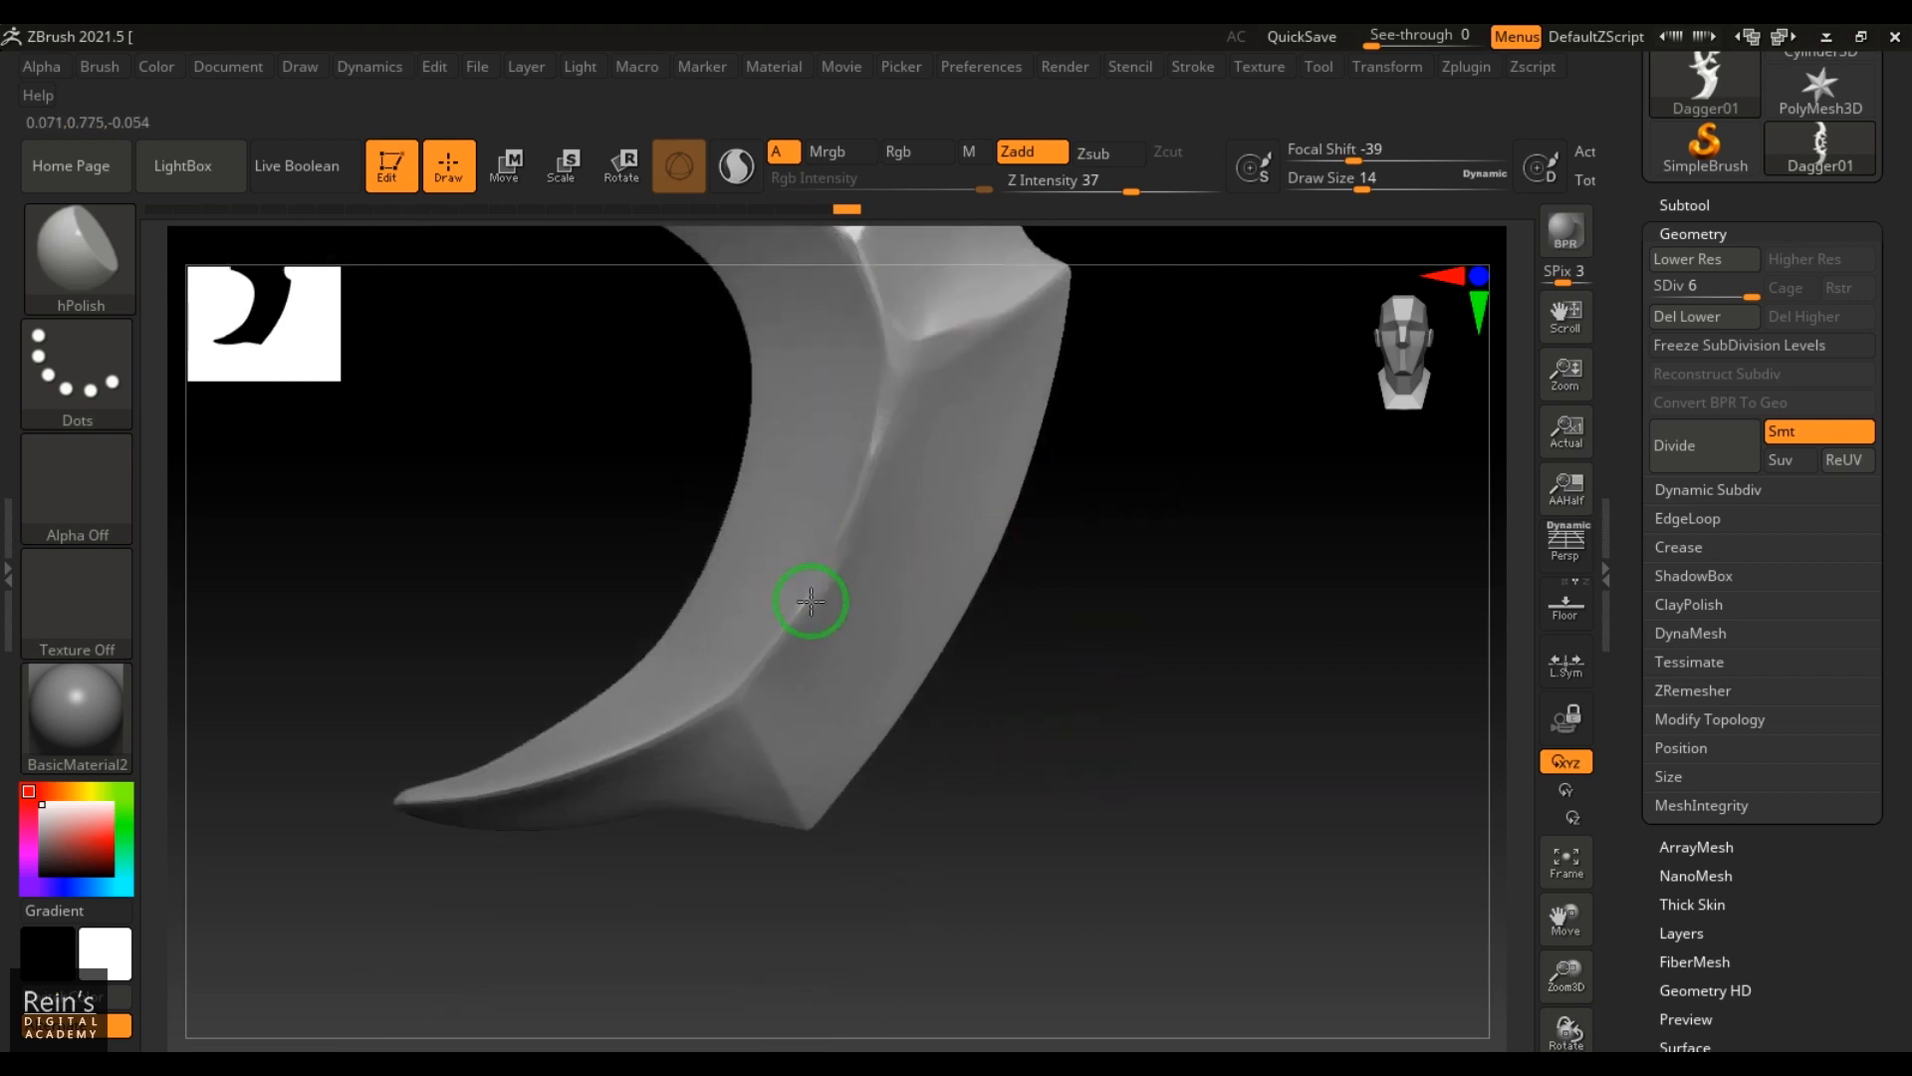
pyautogui.moveTo(772, 654)
pyautogui.mouseDown()
pyautogui.moveTo(748, 693)
pyautogui.moveTo(533, 773)
pyautogui.moveTo(558, 786)
pyautogui.moveTo(700, 717)
pyautogui.mouseUp()
# Polish the lower blade's central ridge on the back side from the guard toward the tip.
pyautogui.moveTo(1161, 575); pyautogui.dragTo(984, 747)
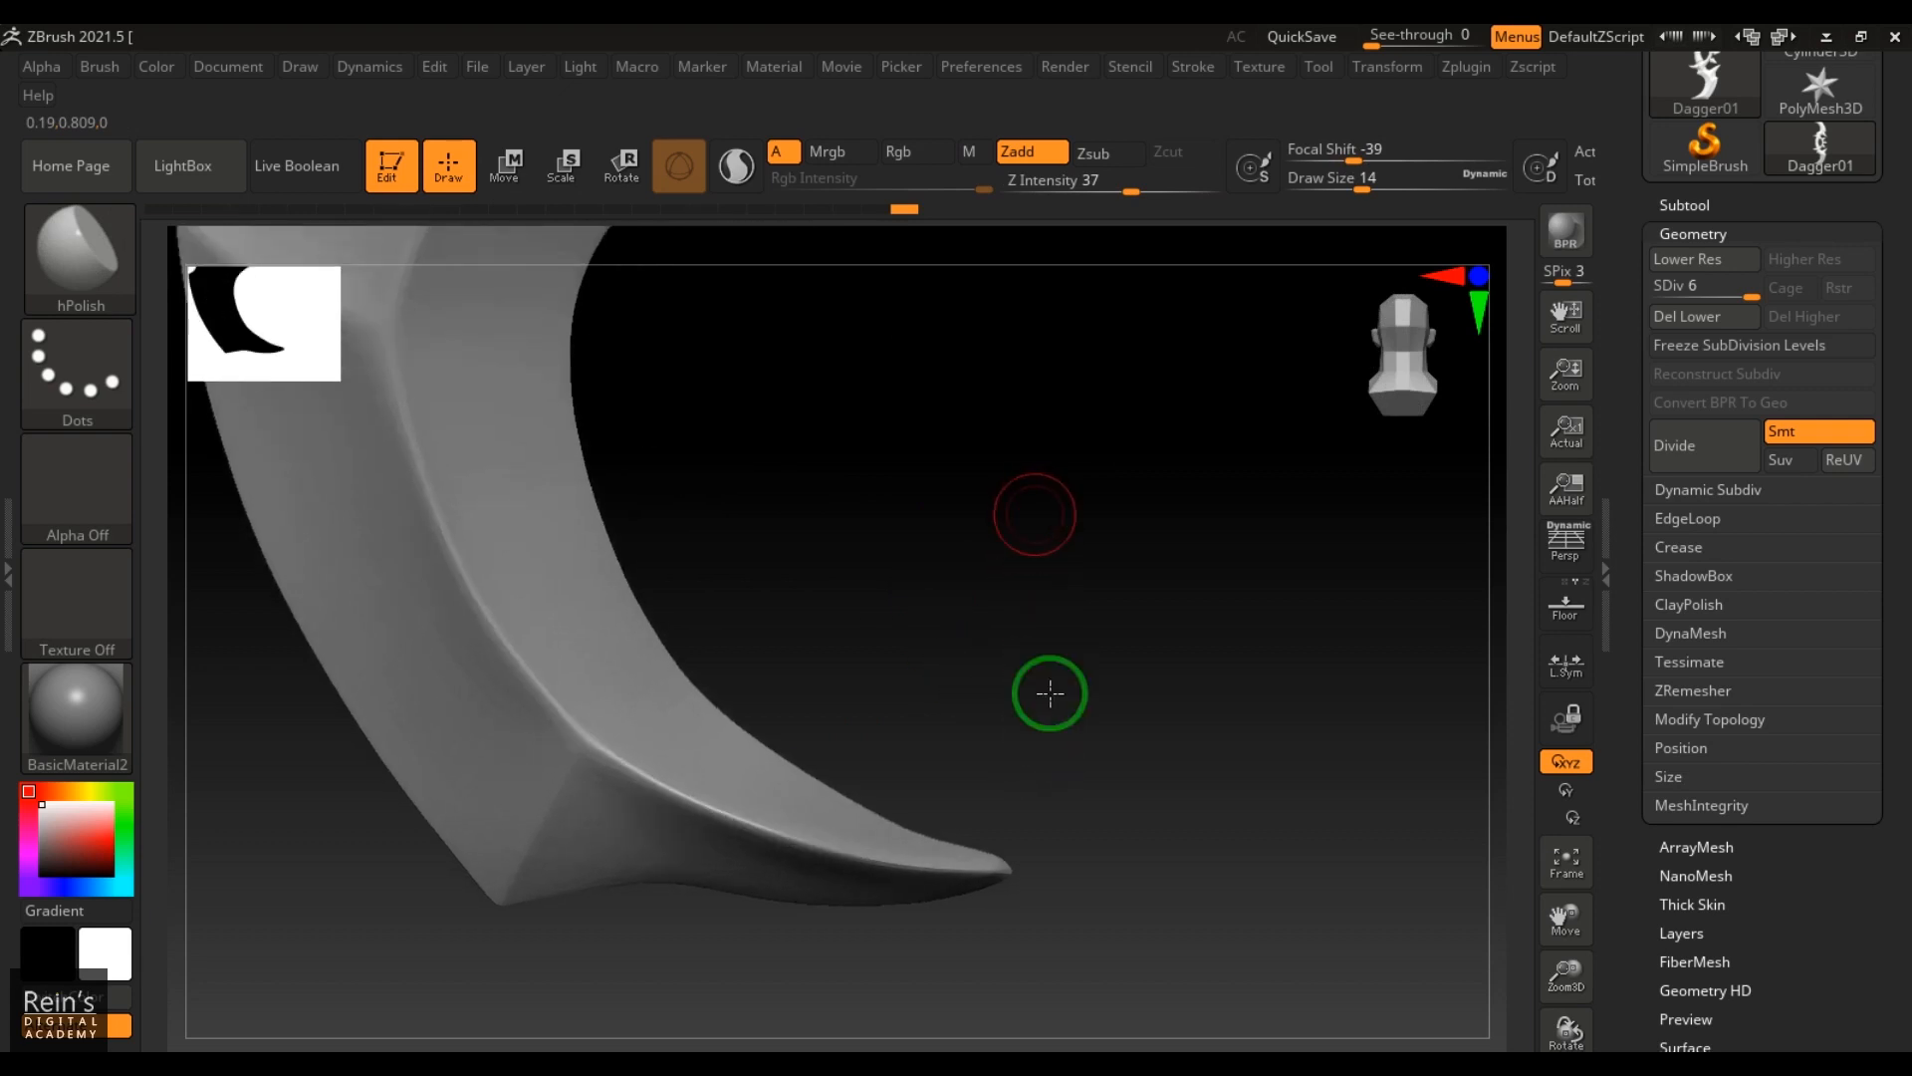
pyautogui.keyDown('alt'); pyautogui.moveTo(1046, 324); pyautogui.dragTo(1131, 734); pyautogui.keyUp('alt')
pyautogui.moveTo(743, 423)
pyautogui.mouseDown()
pyautogui.moveTo(593, 524)
pyautogui.moveTo(508, 517)
pyautogui.moveTo(482, 486)
pyautogui.moveTo(538, 537)
pyautogui.mouseUp()
pyautogui.moveTo(951, 634); pyautogui.dragTo(639, 535)
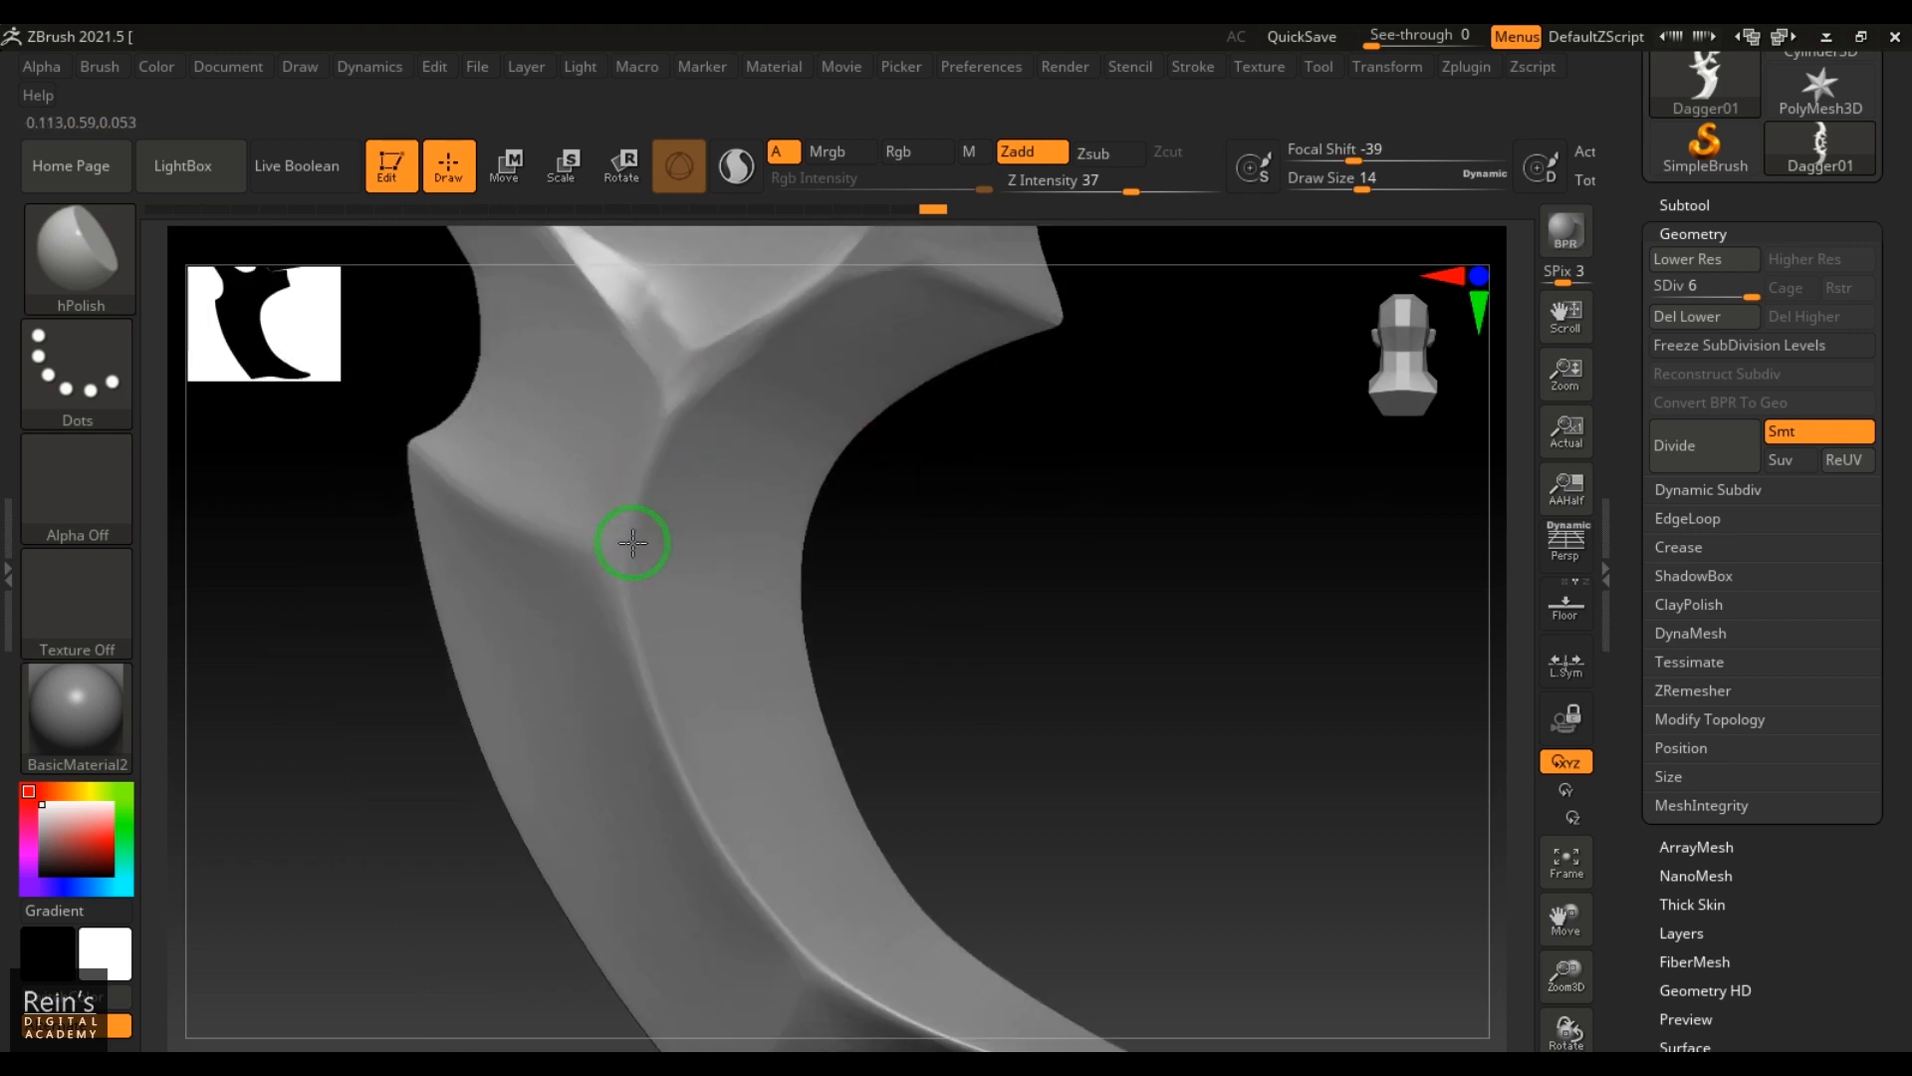
pyautogui.moveTo(978, 610); pyautogui.dragTo(797, 404)
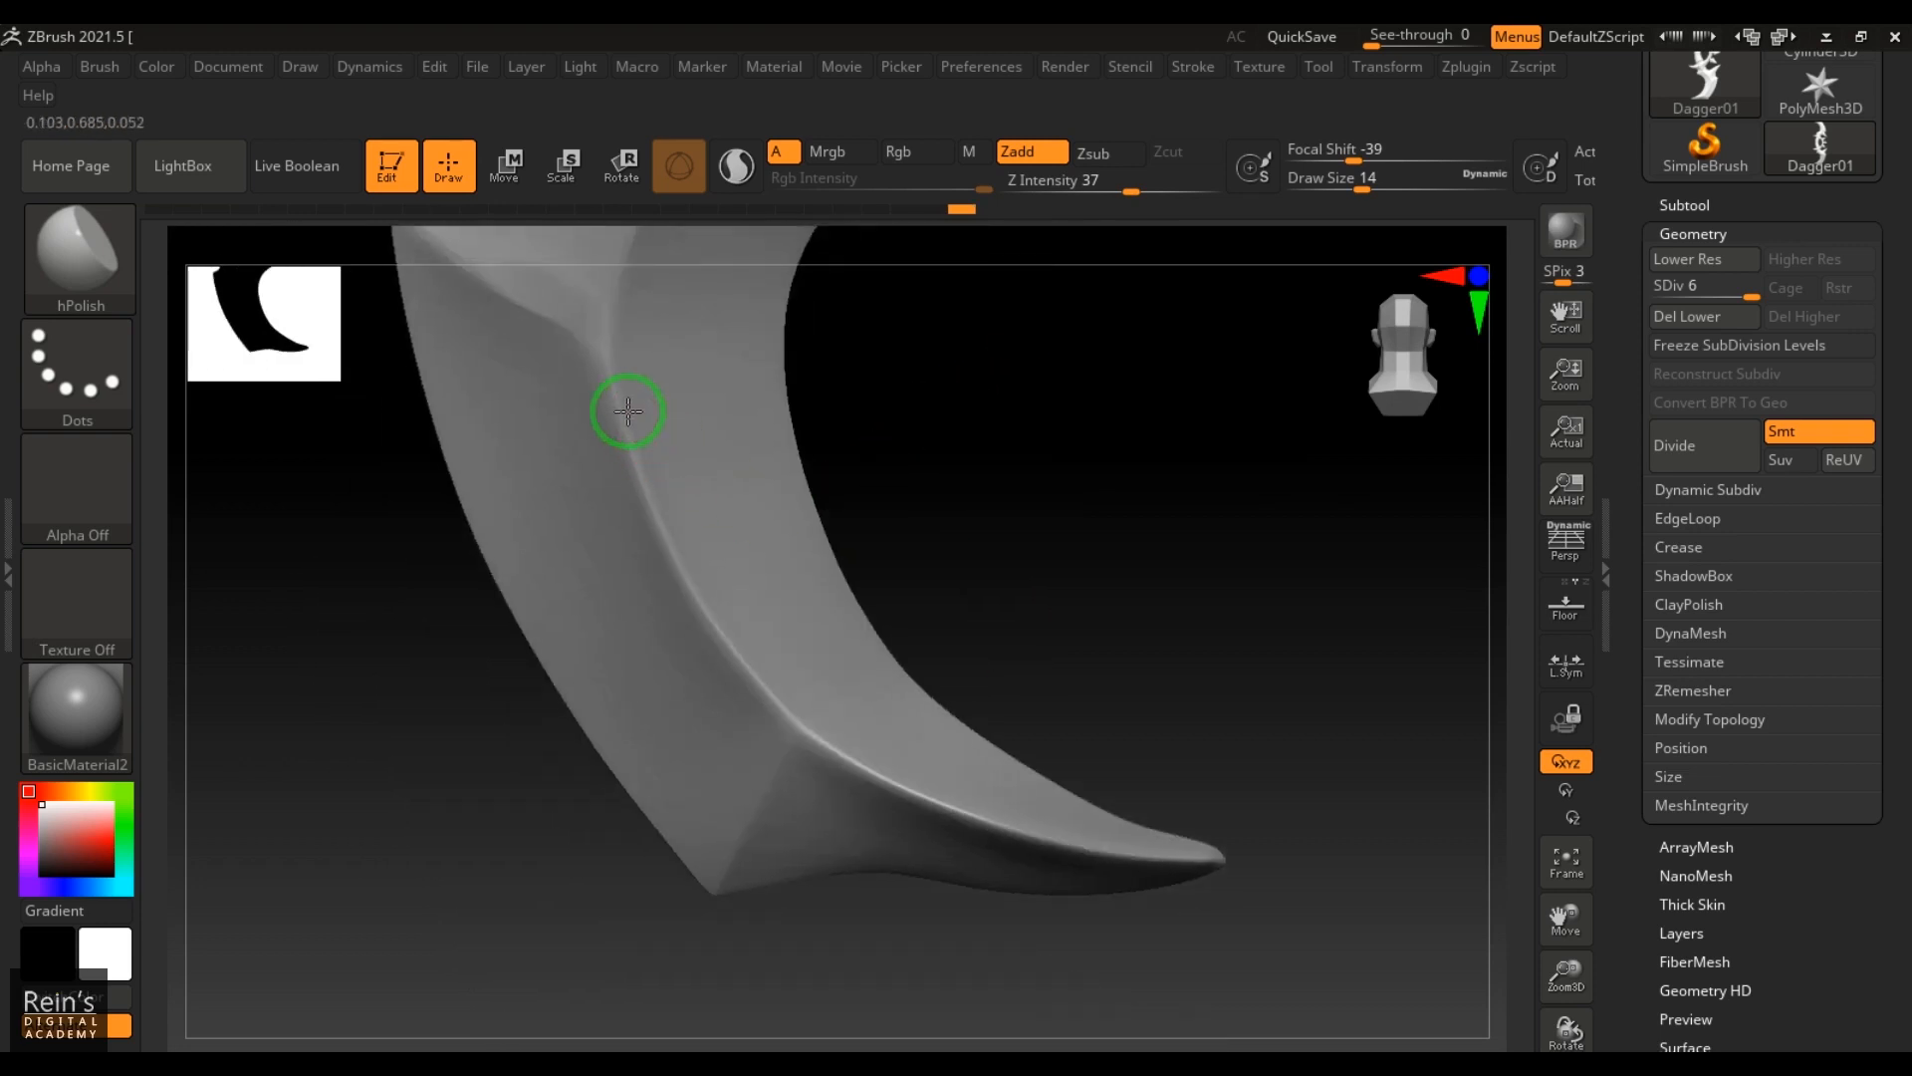
pyautogui.moveTo(632, 461)
pyautogui.mouseDown()
pyautogui.moveTo(846, 747)
pyautogui.moveTo(756, 794)
pyautogui.moveTo(872, 772)
pyautogui.moveTo(1050, 826)
pyautogui.mouseUp()
# Reduce the hPolish draw size to 8 and flatten irregular patches into the upper face of the guard's horn on the back side.
pyautogui.keyDown('alt'); pyautogui.moveTo(1123, 580); pyautogui.dragTo(1078, 766); pyautogui.keyUp('alt')
pyautogui.keyDown('alt'); pyautogui.moveTo(1095, 528); pyautogui.dragTo(1115, 712); pyautogui.keyUp('alt')
pyautogui.keyDown('alt'); pyautogui.moveTo(1115, 559); pyautogui.dragTo(1157, 557); pyautogui.keyUp('alt')
pyautogui.keyDown('alt'); pyautogui.moveTo(1155, 319); pyautogui.dragTo(1048, 638); pyautogui.keyUp('alt')
pyautogui.keyDown('alt'); pyautogui.moveTo(1090, 398); pyautogui.dragTo(1071, 652); pyautogui.keyUp('alt')
pyautogui.keyDown('alt'); pyautogui.moveTo(1056, 418); pyautogui.dragTo(1006, 488); pyautogui.keyUp('alt')
pyautogui.keyDown('alt'); pyautogui.moveTo(1017, 382); pyautogui.dragTo(1215, 760); pyautogui.keyUp('alt')
pyautogui.moveTo(660, 471); pyautogui.dragTo(696, 494)
pyautogui.hotkey('ctrl', 'z')
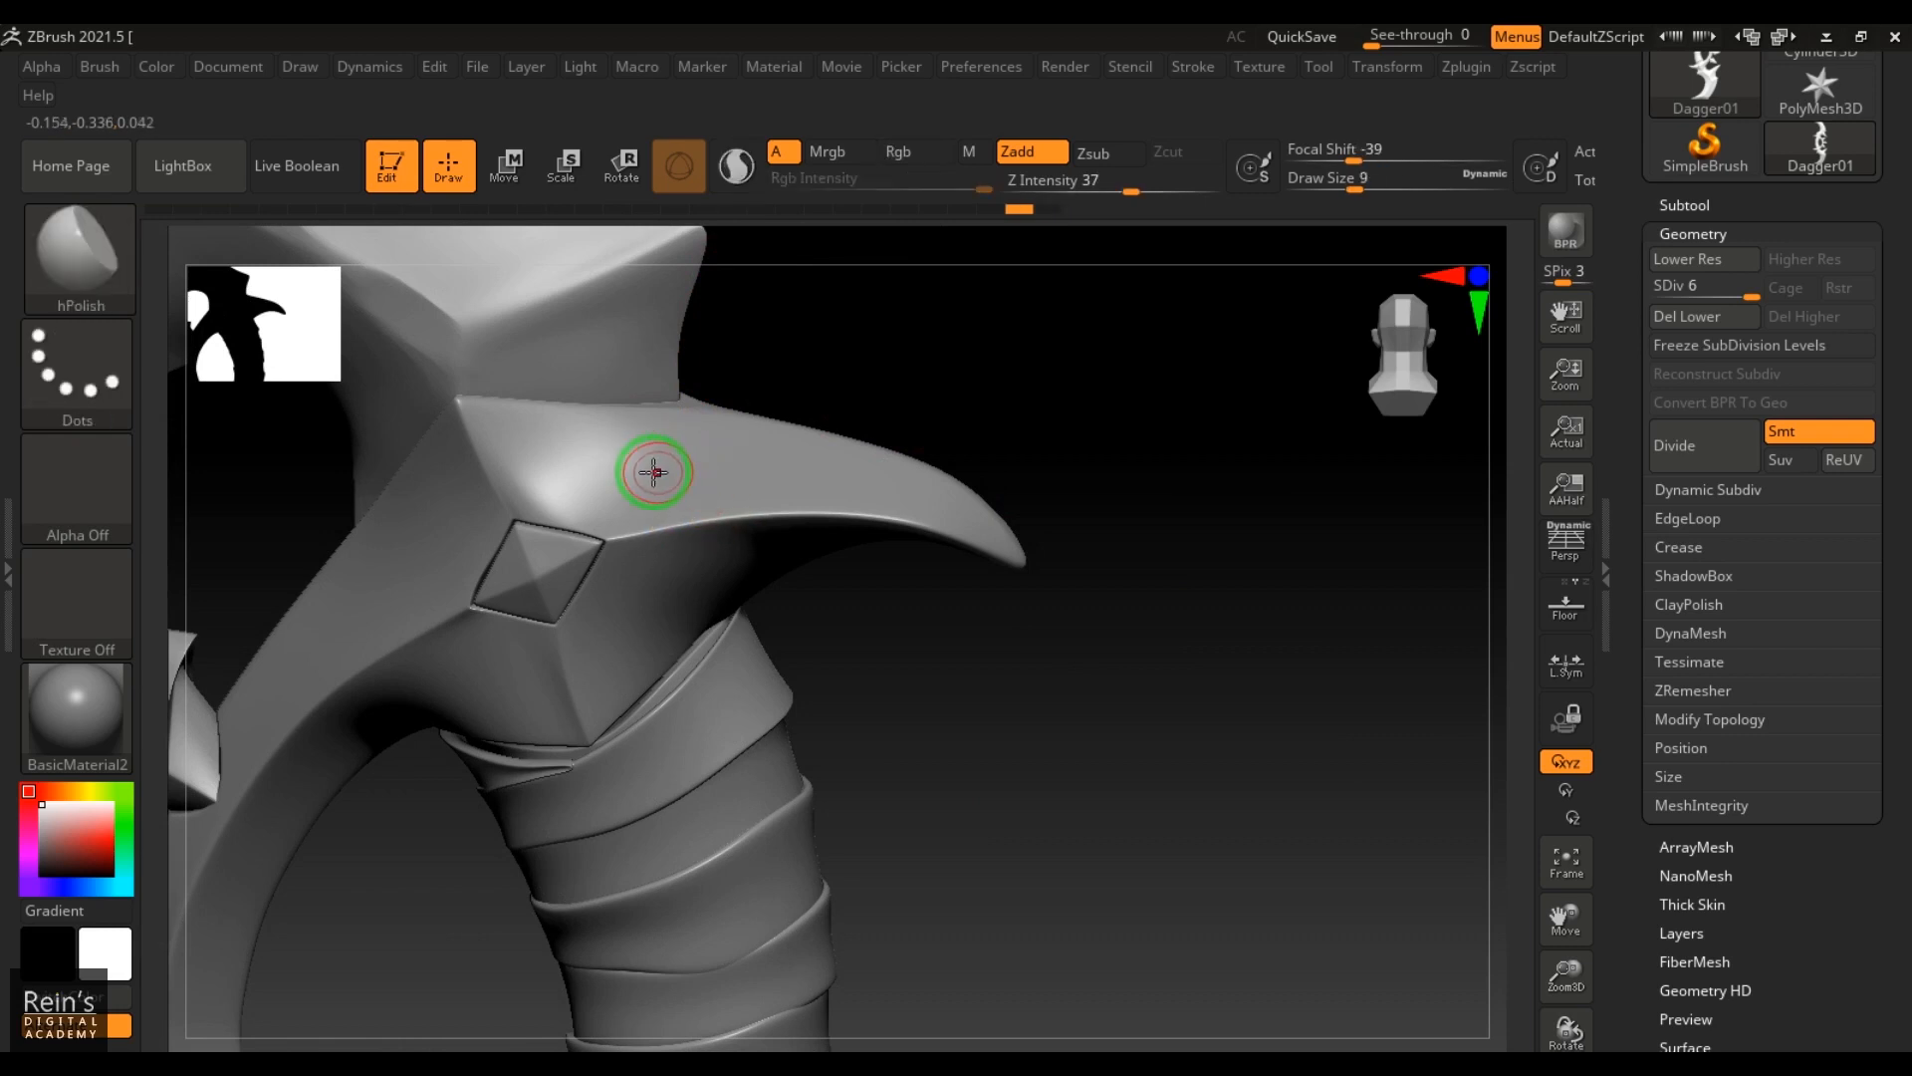
pyautogui.moveTo(666, 479); pyautogui.dragTo(737, 467)
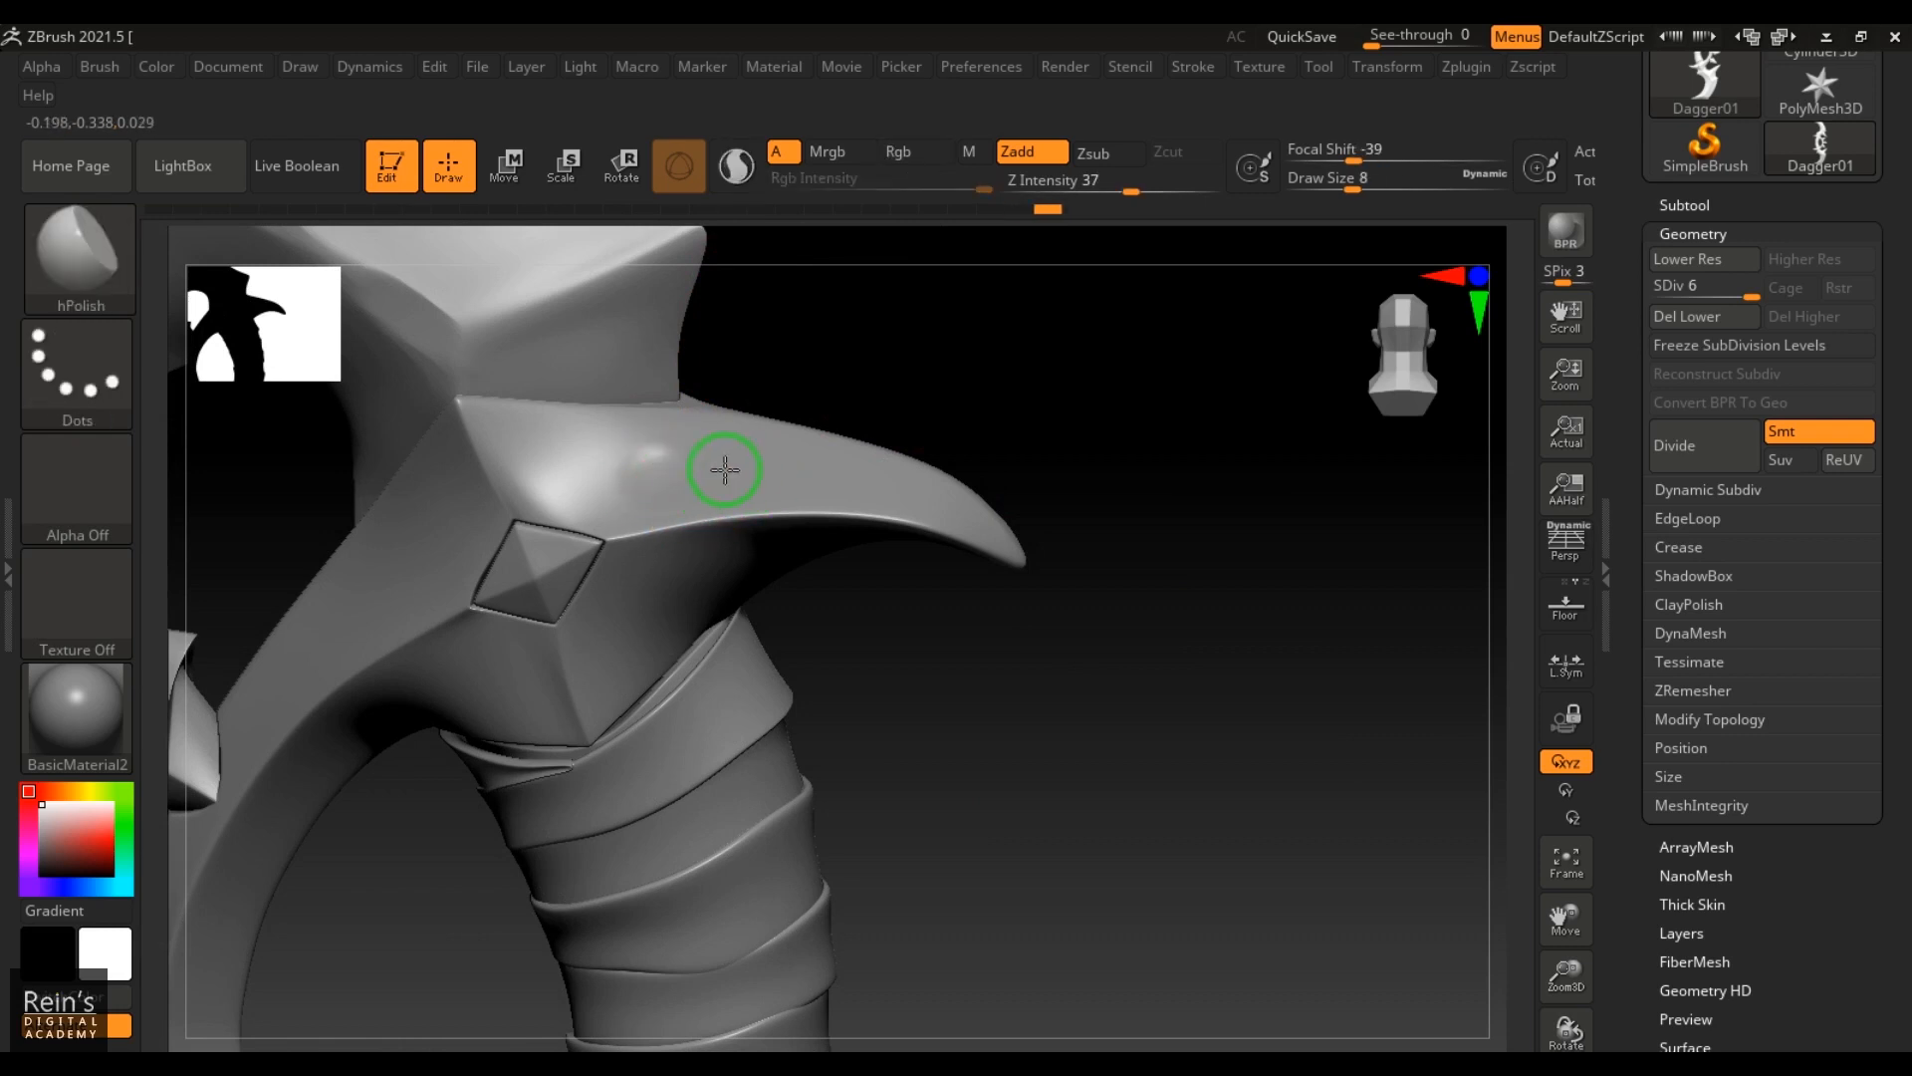
pyautogui.moveTo(897, 423); pyautogui.dragTo(853, 465)
pyautogui.moveTo(737, 473)
pyautogui.mouseDown()
pyautogui.moveTo(803, 495)
pyautogui.moveTo(743, 435)
pyautogui.moveTo(600, 449)
pyautogui.moveTo(506, 430)
pyautogui.moveTo(554, 475)
pyautogui.mouseUp()
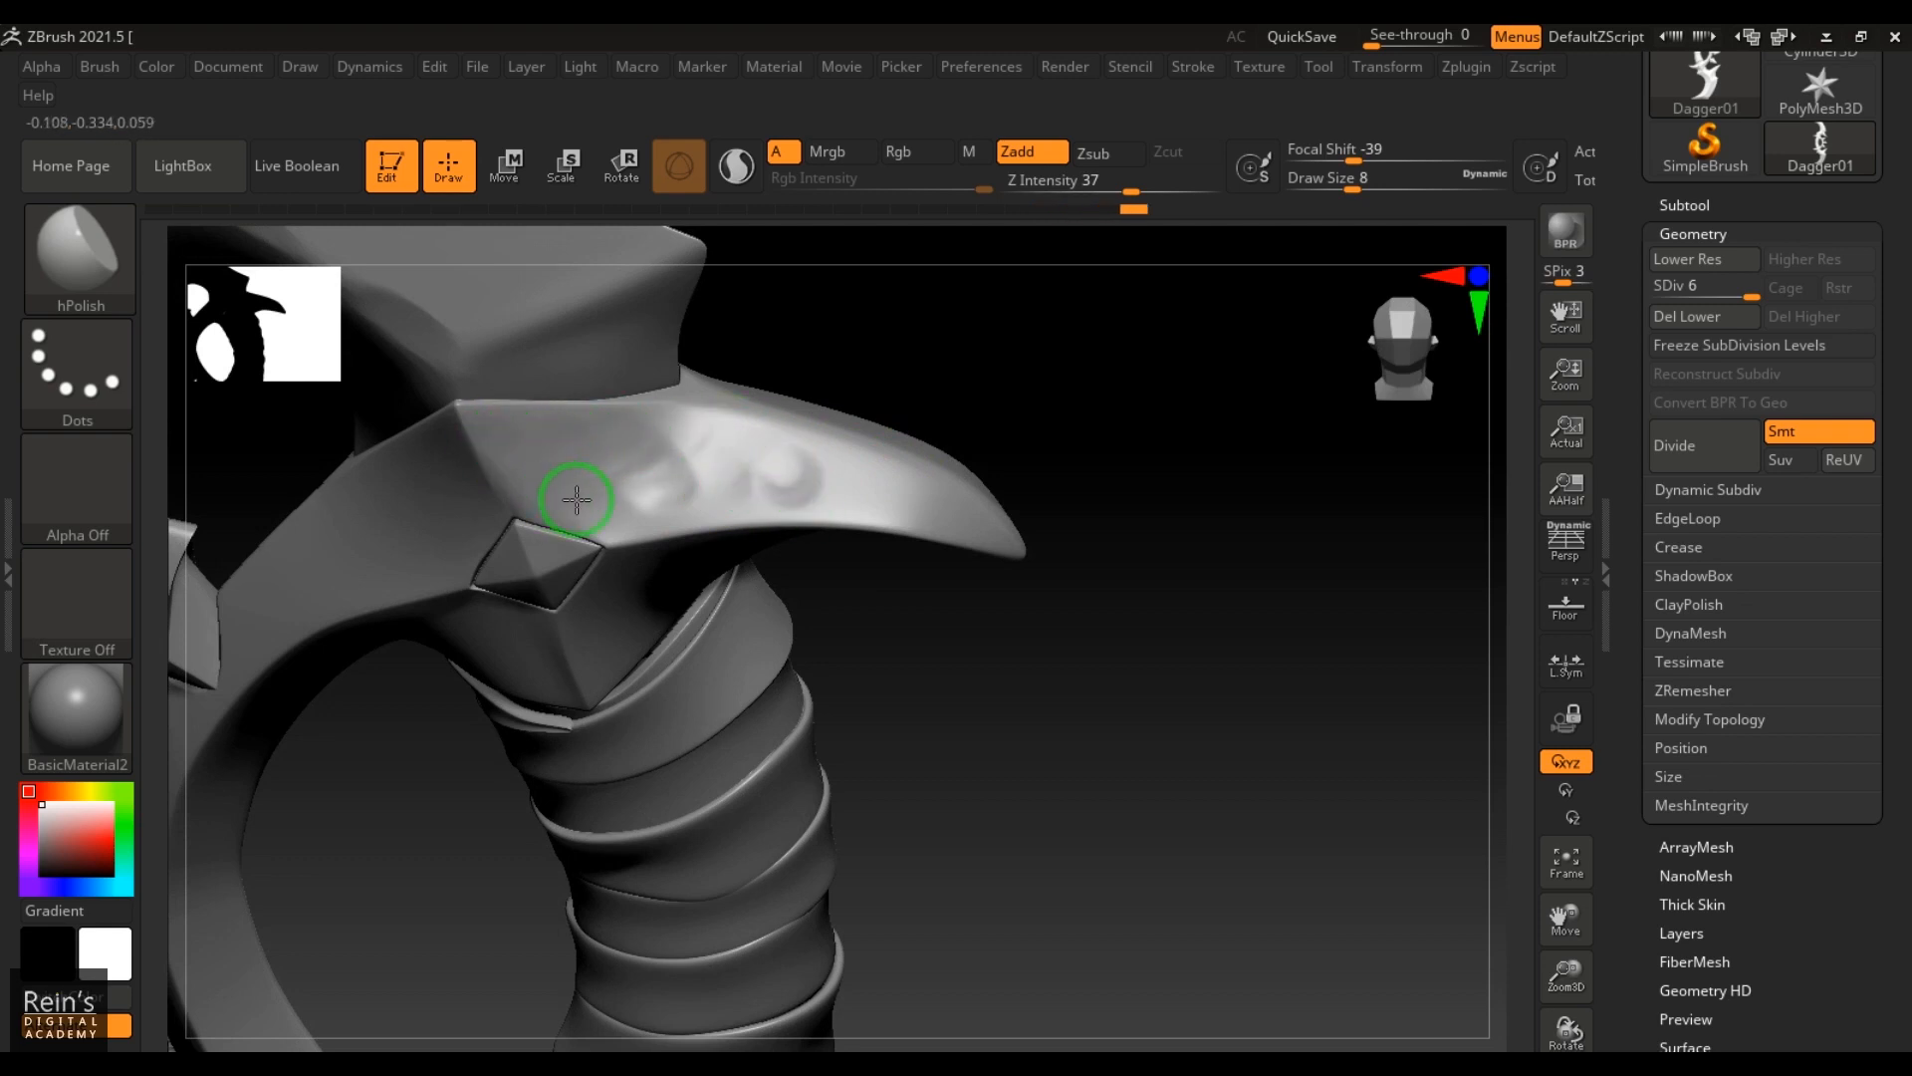
# Polish the guard horn's edge beside the diamond gem and chip faceted patches into the horn's lower face.
pyautogui.moveTo(1016, 401); pyautogui.dragTo(857, 444)
pyautogui.moveTo(653, 555); pyautogui.dragTo(618, 472)
pyautogui.moveTo(917, 439); pyautogui.dragTo(684, 598)
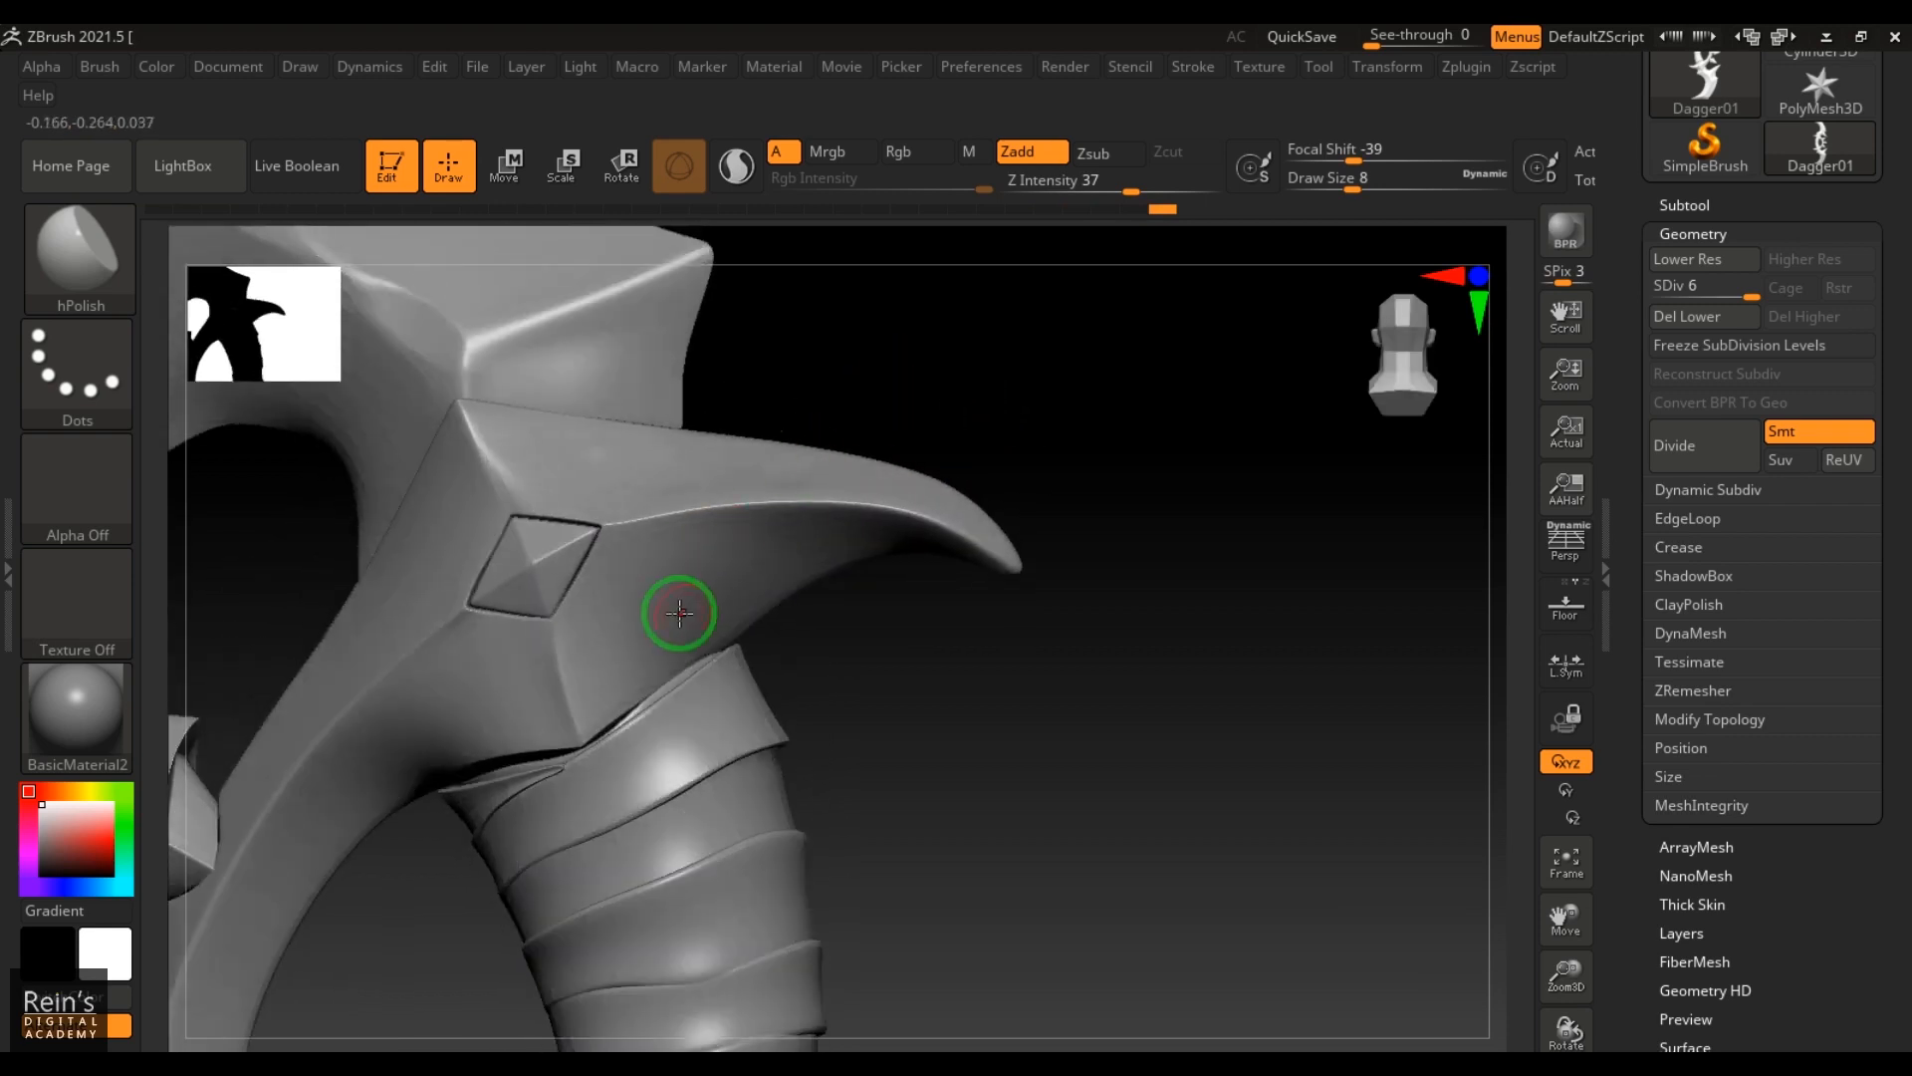
pyautogui.moveTo(1040, 692); pyautogui.dragTo(1025, 644)
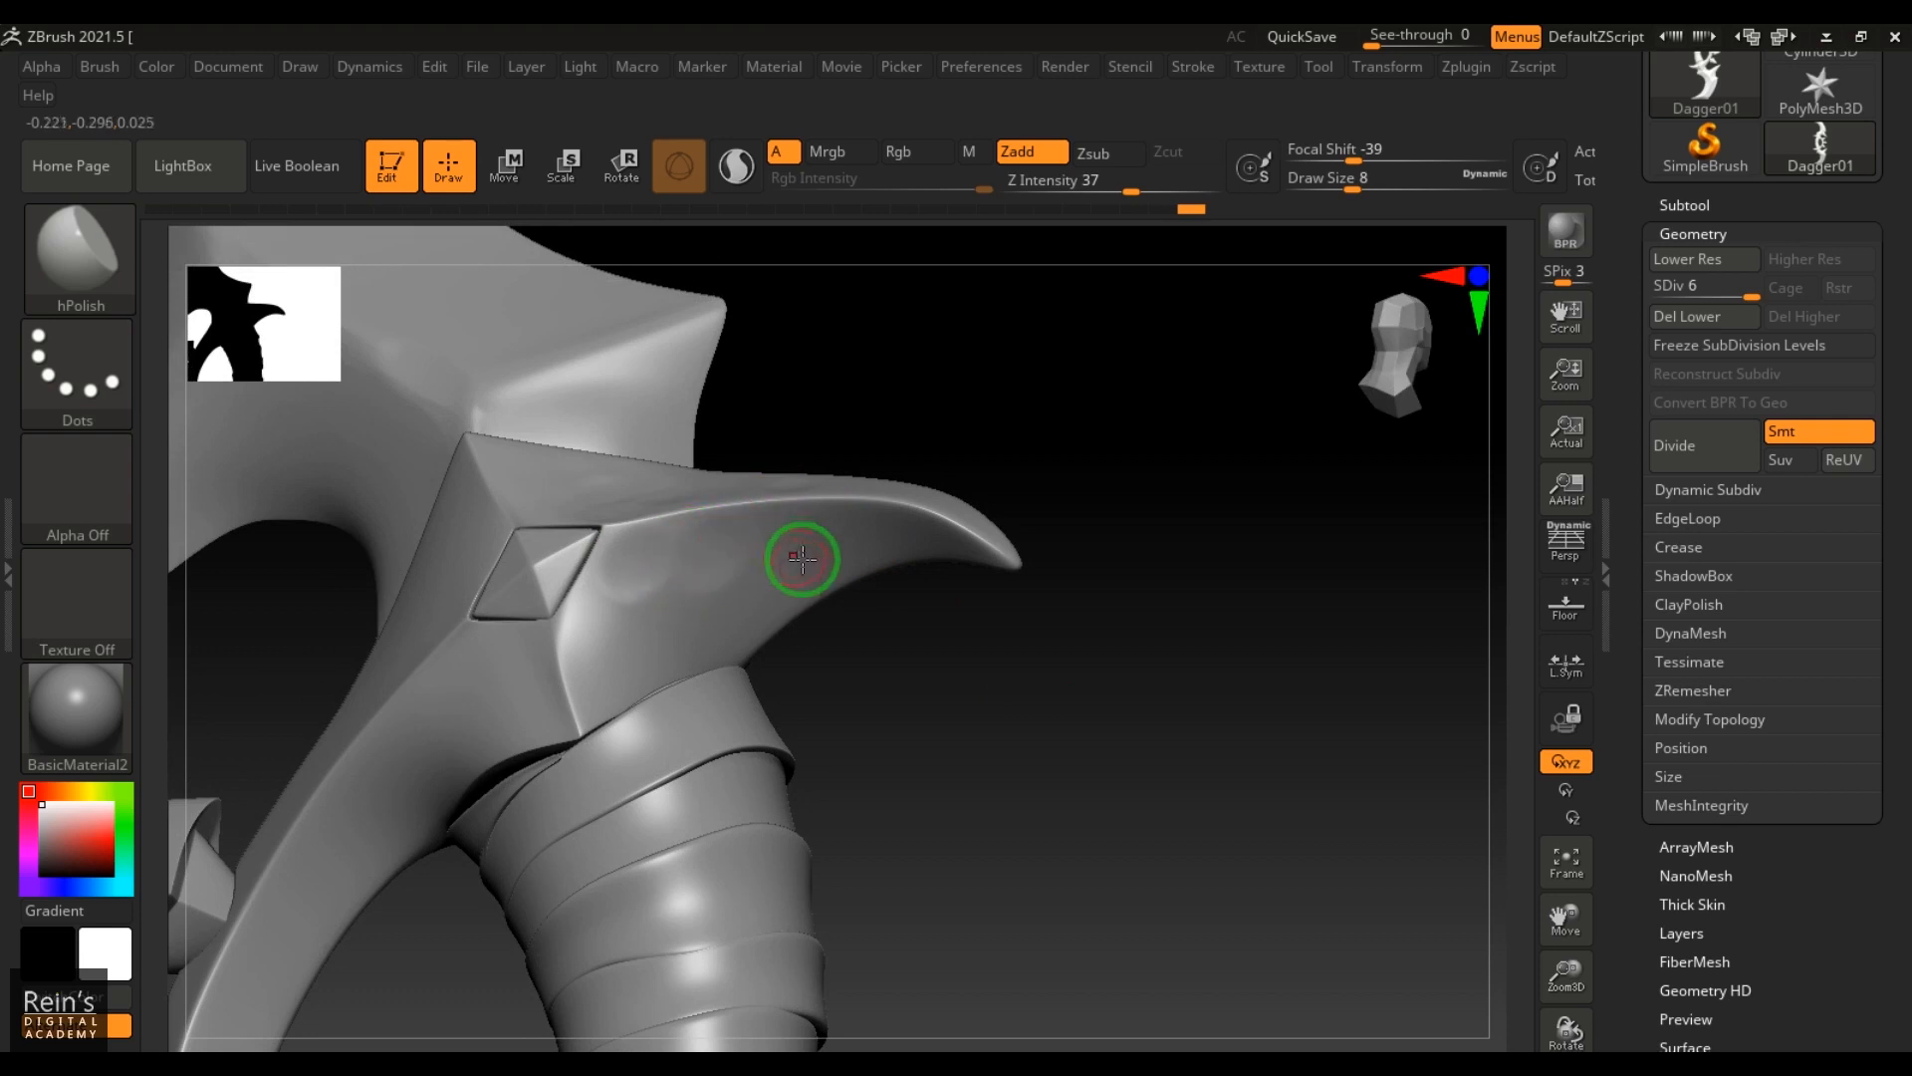
pyautogui.moveTo(771, 524)
pyautogui.mouseDown()
pyautogui.moveTo(755, 597)
pyautogui.moveTo(679, 631)
pyautogui.moveTo(610, 629)
pyautogui.mouseUp()
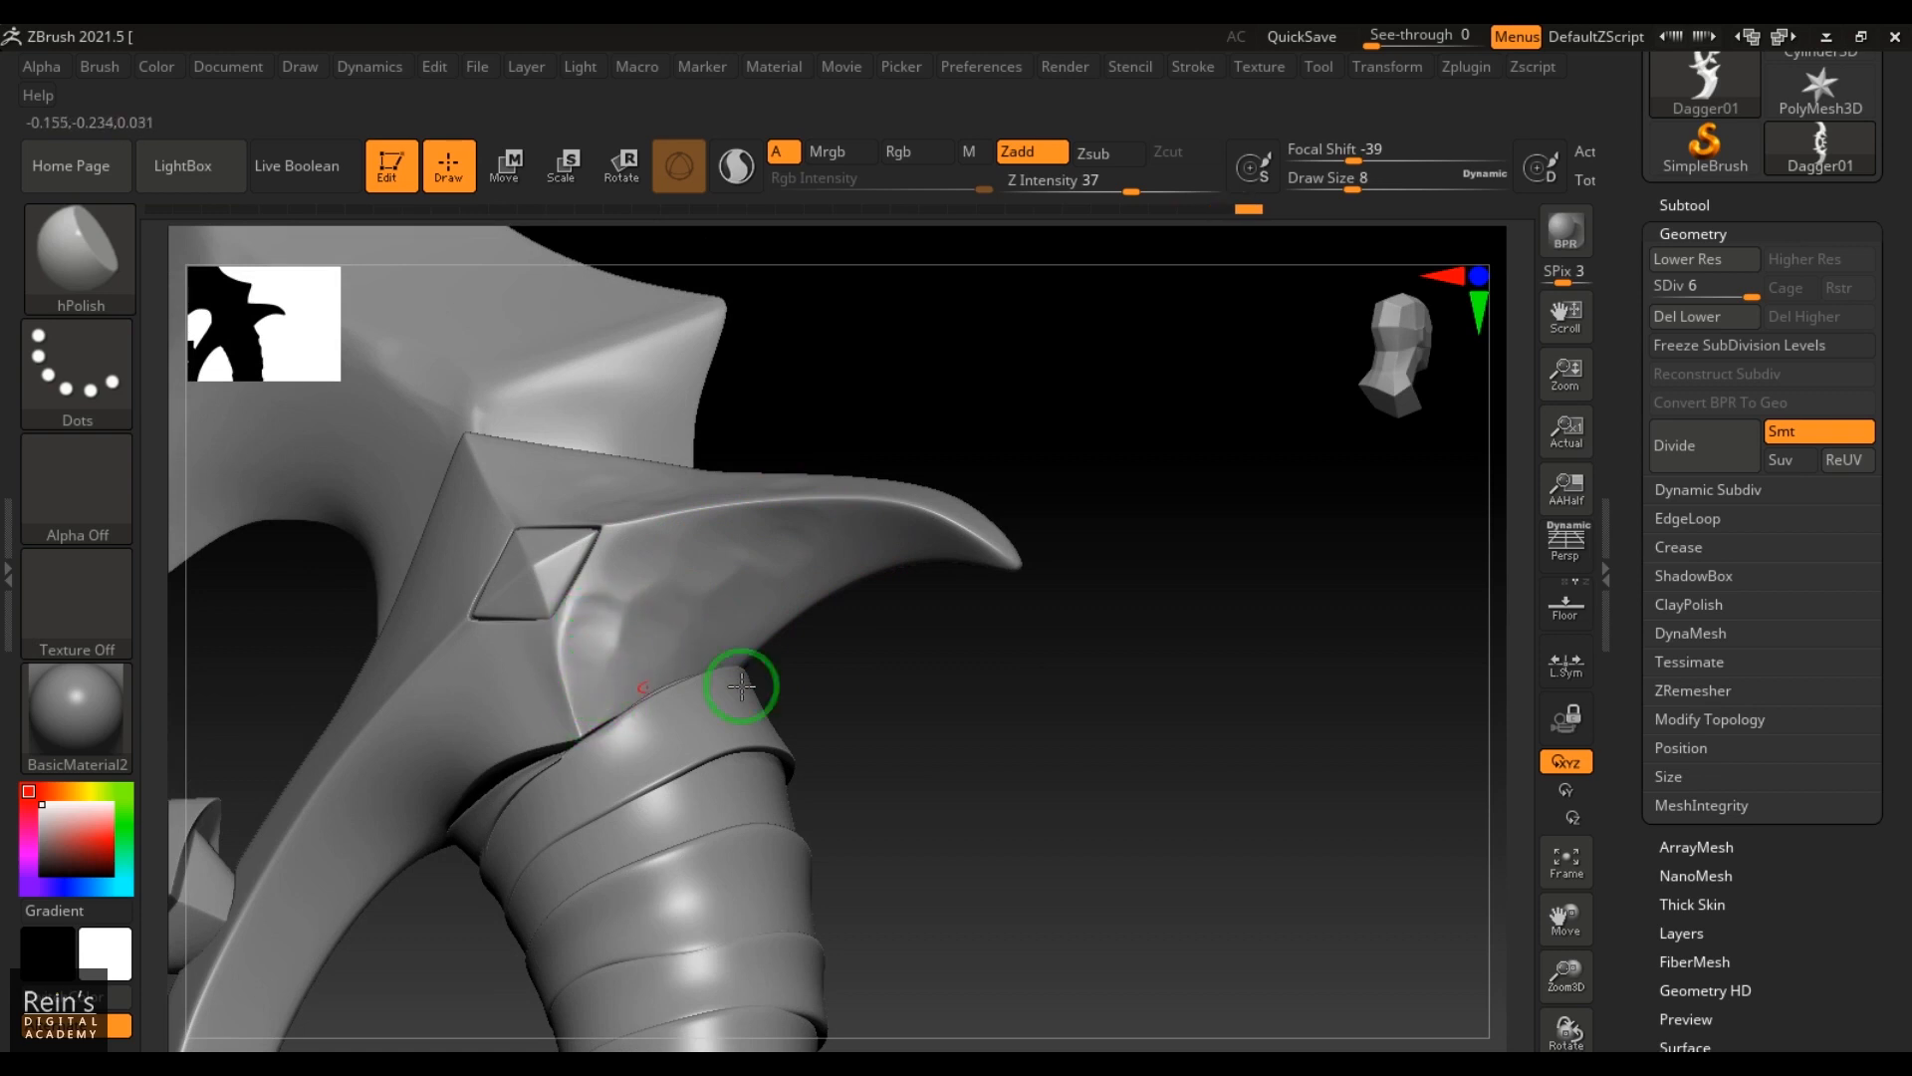
# Chip flat hPolish patches into the upper guard's back face, from the horn across to the surface beside the diamond gem.
pyautogui.moveTo(876, 677); pyautogui.dragTo(914, 704)
pyautogui.moveTo(457, 409); pyautogui.dragTo(428, 473)
pyautogui.moveTo(841, 366); pyautogui.dragTo(797, 408)
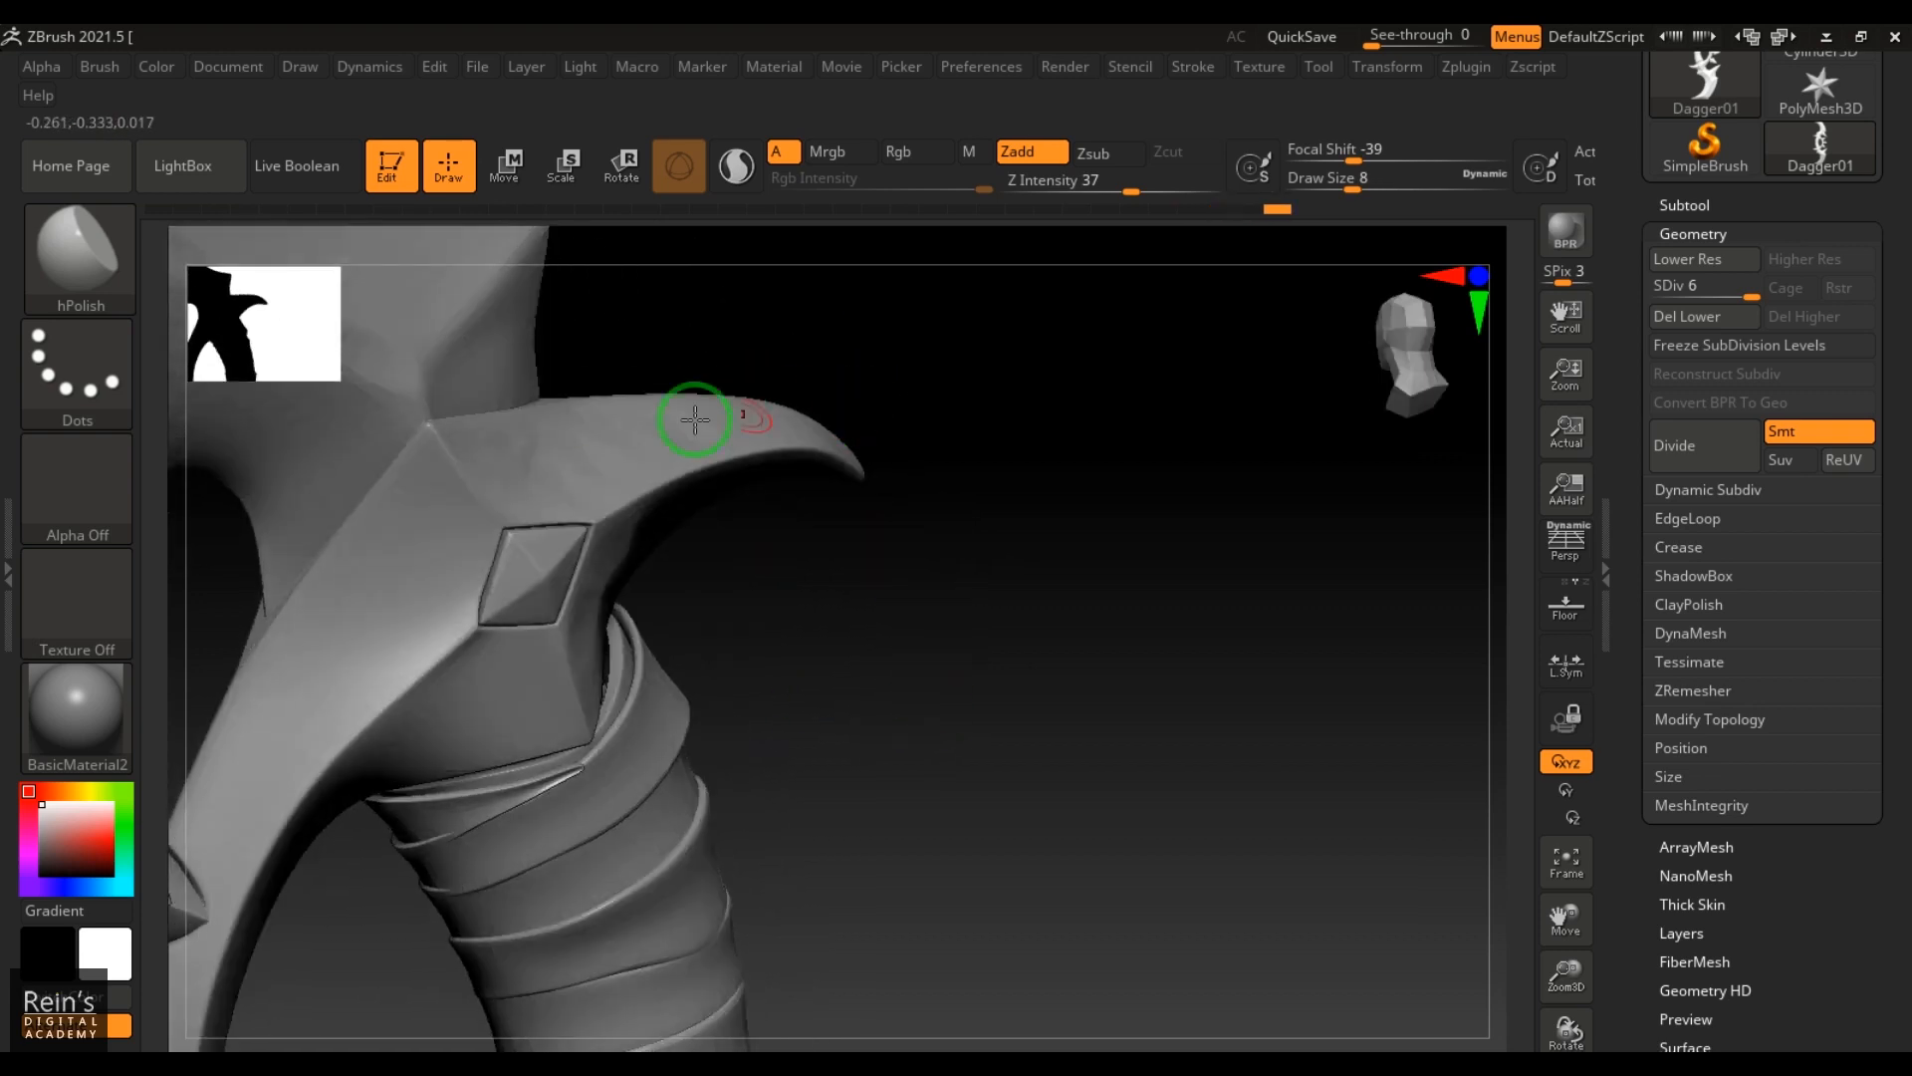
pyautogui.moveTo(455, 521)
pyautogui.mouseDown()
pyautogui.moveTo(402, 529)
pyautogui.moveTo(429, 562)
pyautogui.mouseUp()
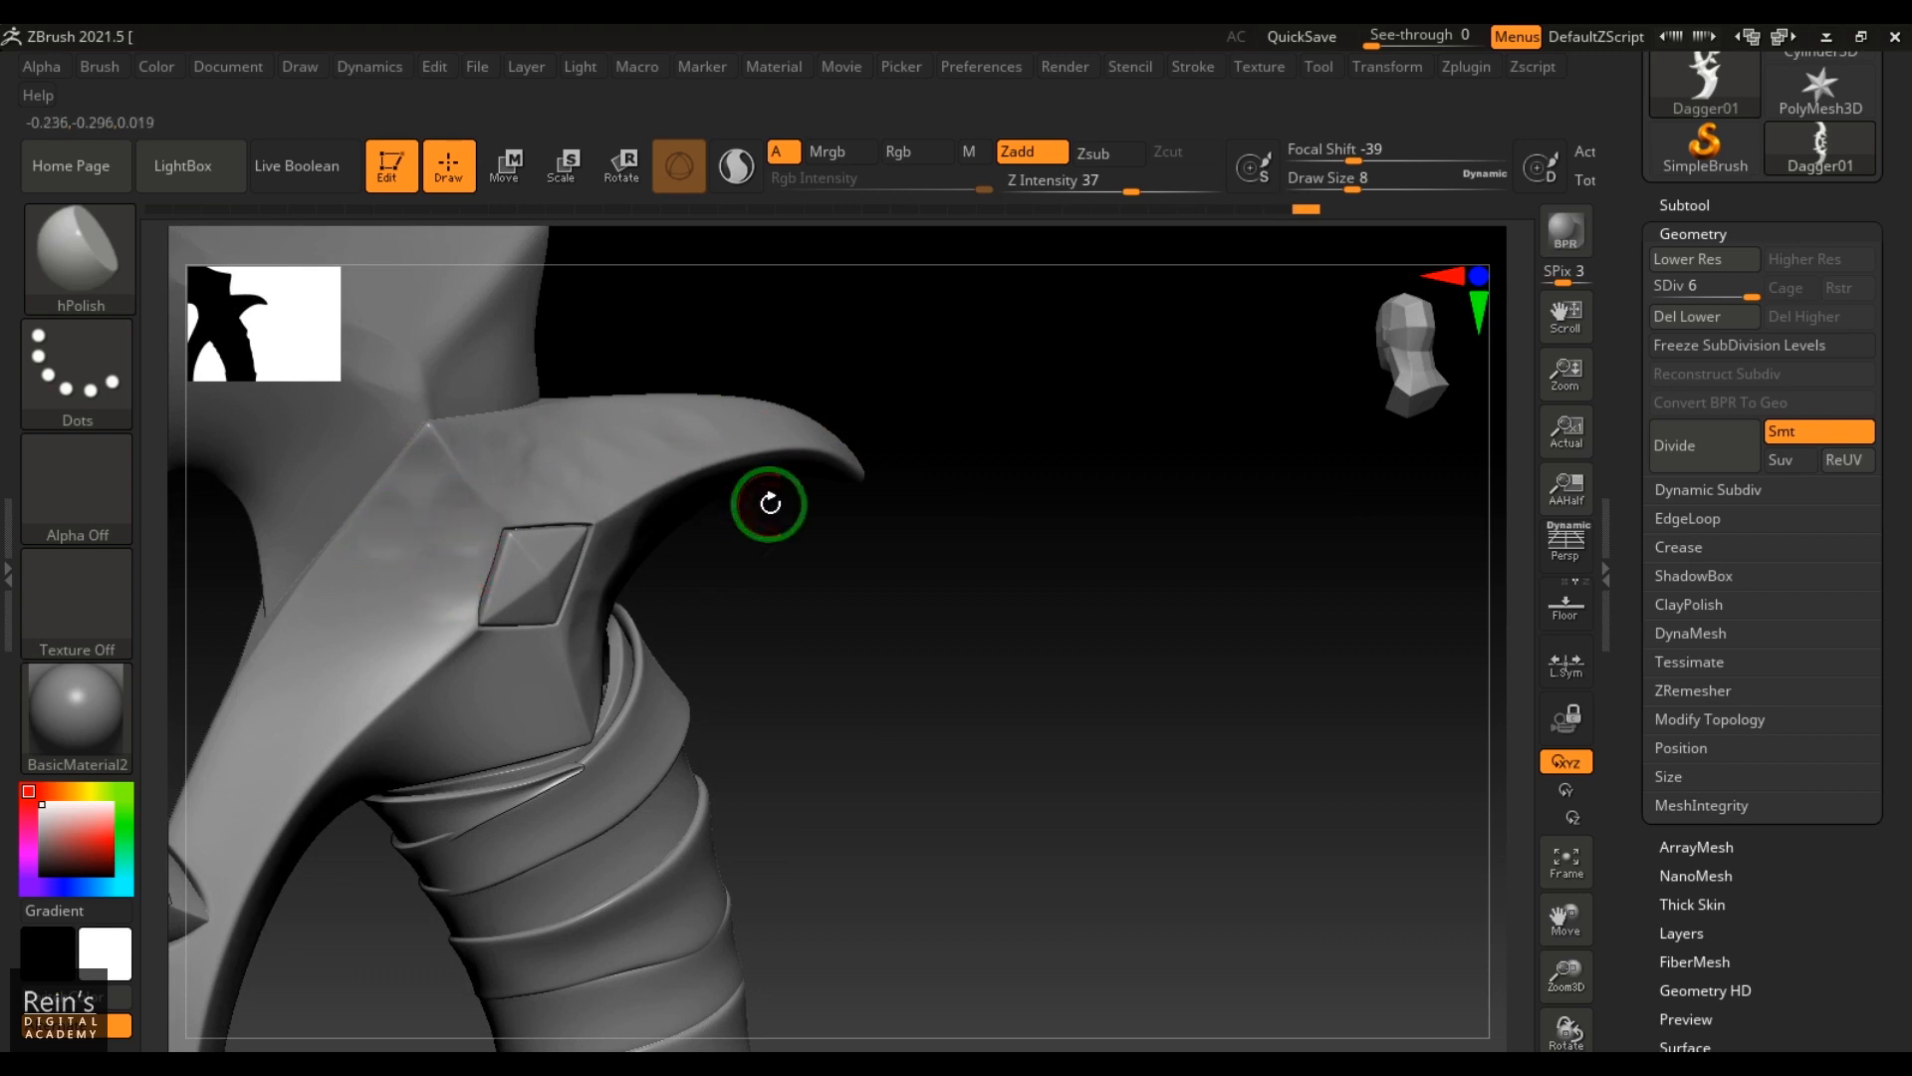
pyautogui.moveTo(938, 696)
pyautogui.mouseDown()
pyautogui.moveTo(1139, 615)
pyautogui.moveTo(956, 525)
pyautogui.mouseUp()
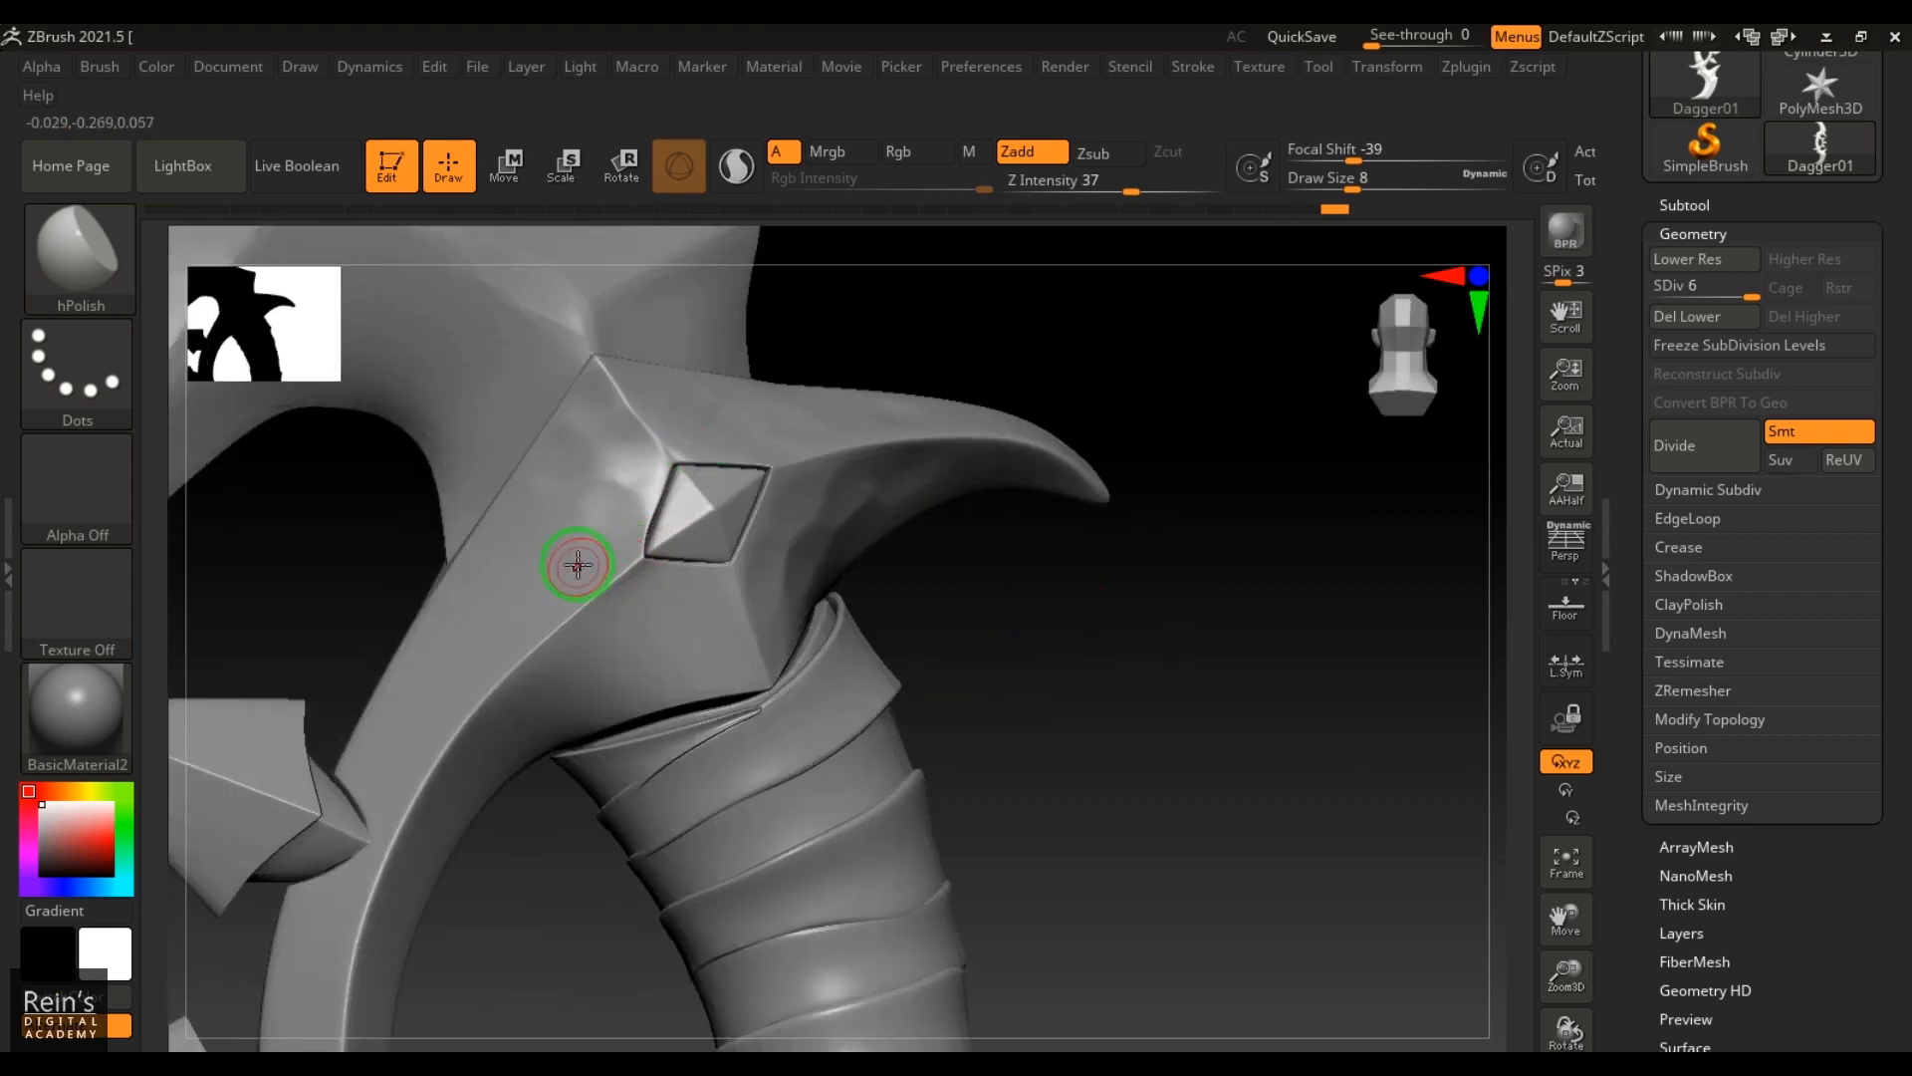
pyautogui.moveTo(1123, 607); pyautogui.dragTo(1119, 577)
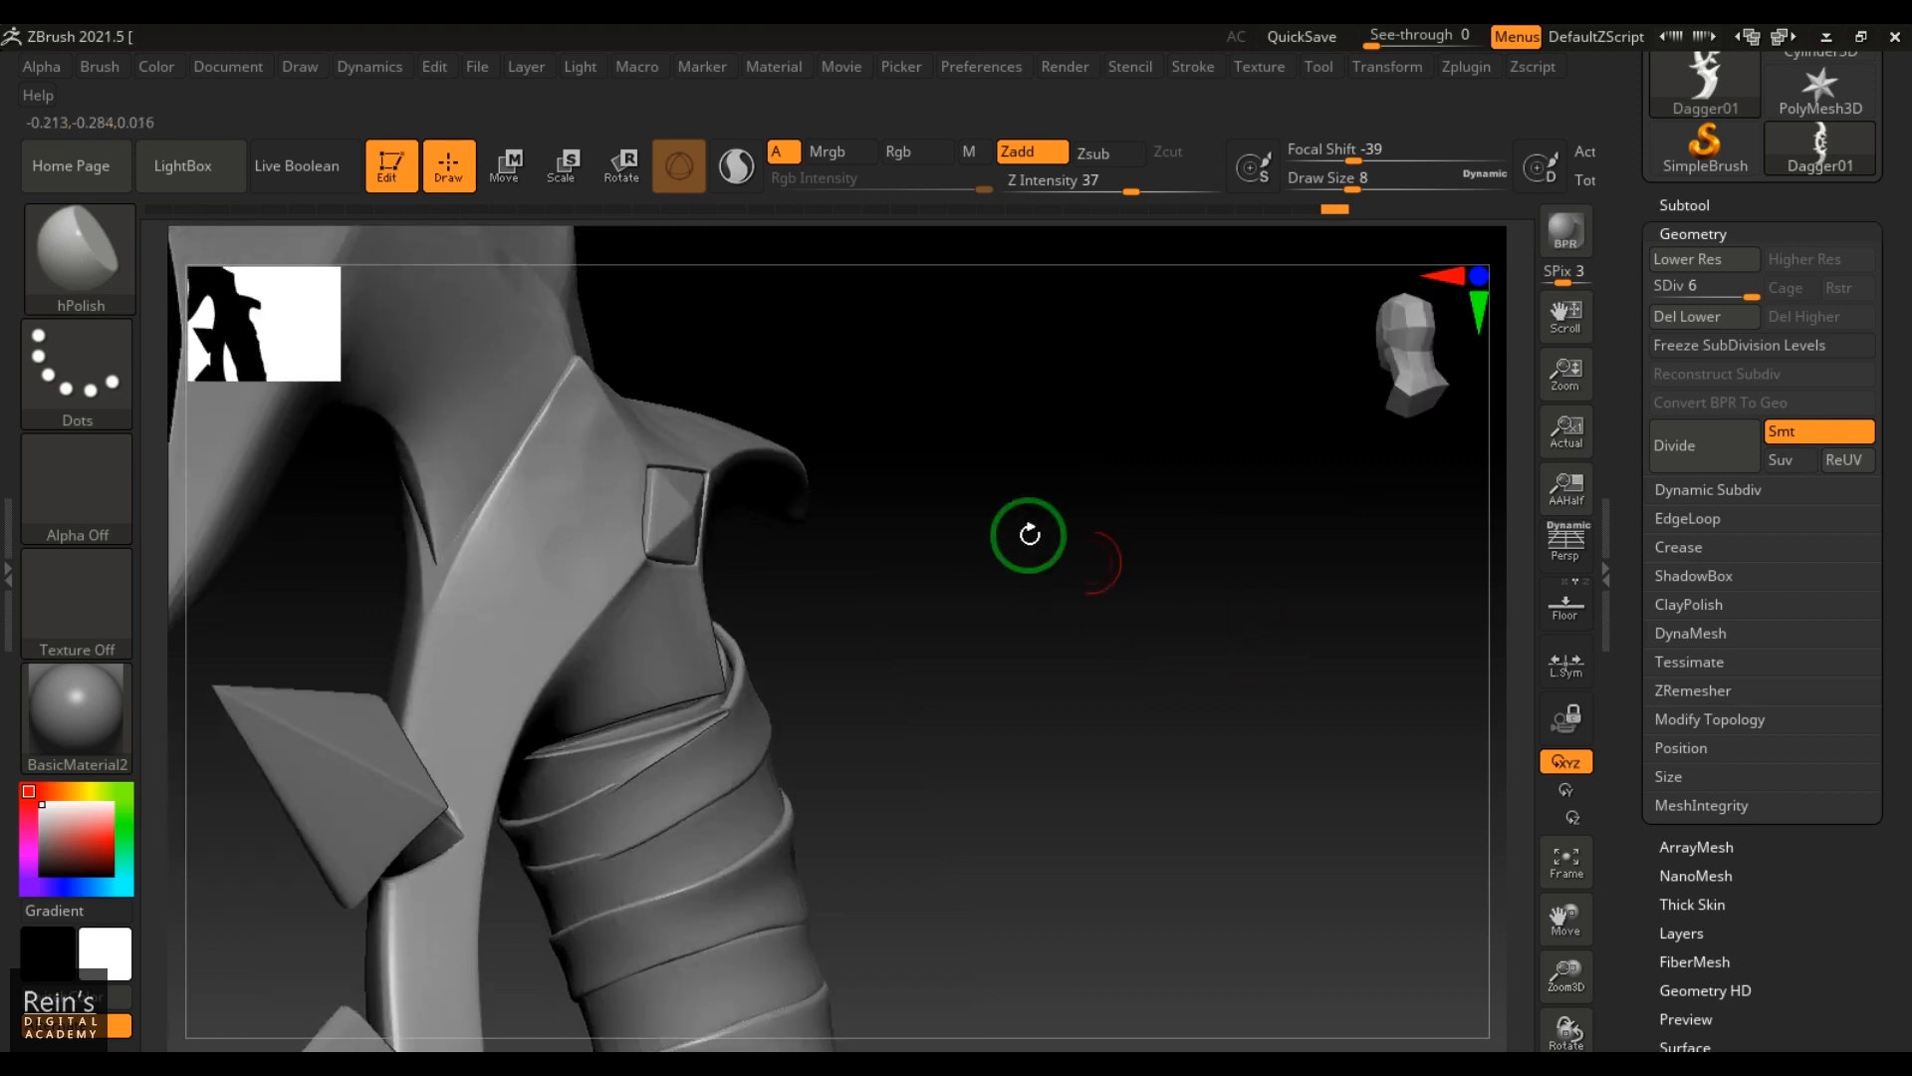
pyautogui.moveTo(1126, 708)
pyautogui.mouseDown()
pyautogui.moveTo(1140, 751)
pyautogui.moveTo(1156, 734)
pyautogui.moveTo(772, 408)
pyautogui.mouseUp()
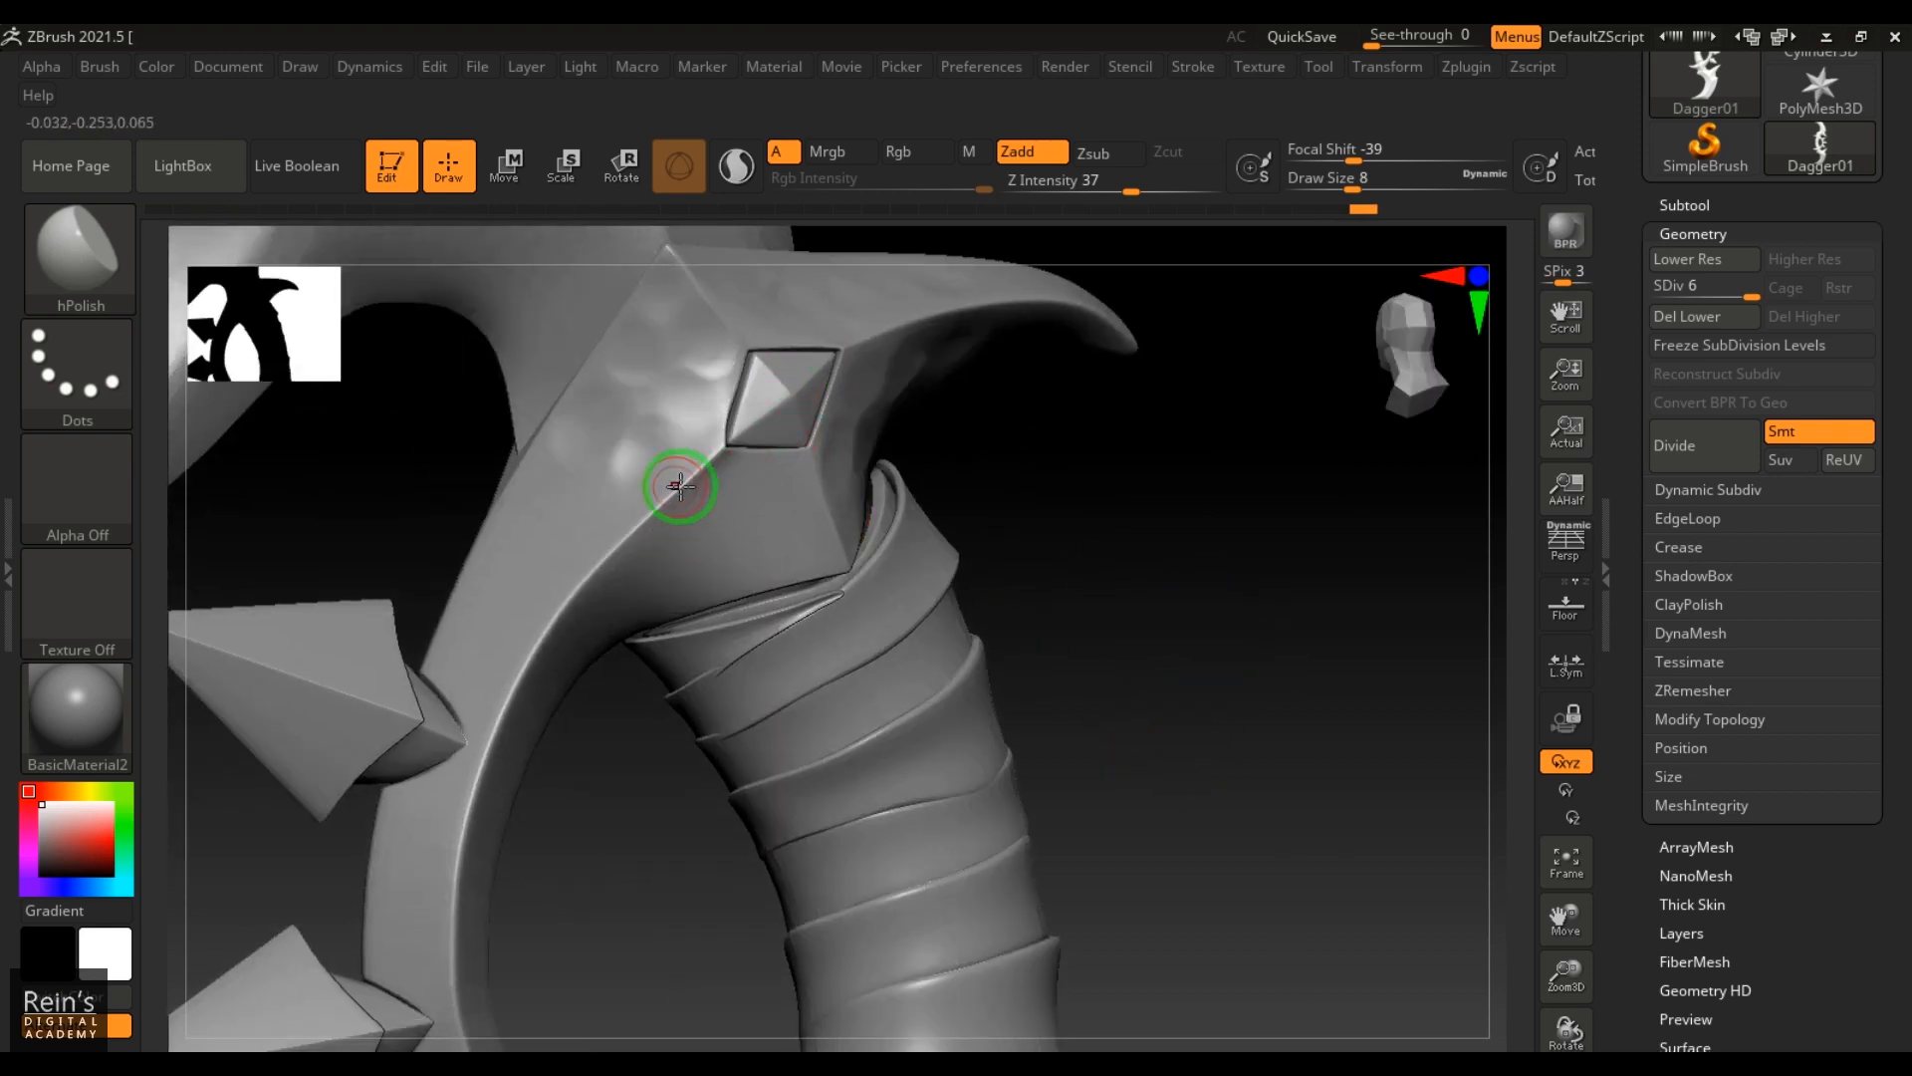
# Flatten the guard surface below the diamond gem and break up its ridge down to where the spiked ring begins.
pyautogui.moveTo(703, 470)
pyautogui.mouseDown()
pyautogui.moveTo(743, 504)
pyautogui.moveTo(713, 529)
pyautogui.moveTo(717, 504)
pyautogui.moveTo(789, 513)
pyautogui.mouseUp()
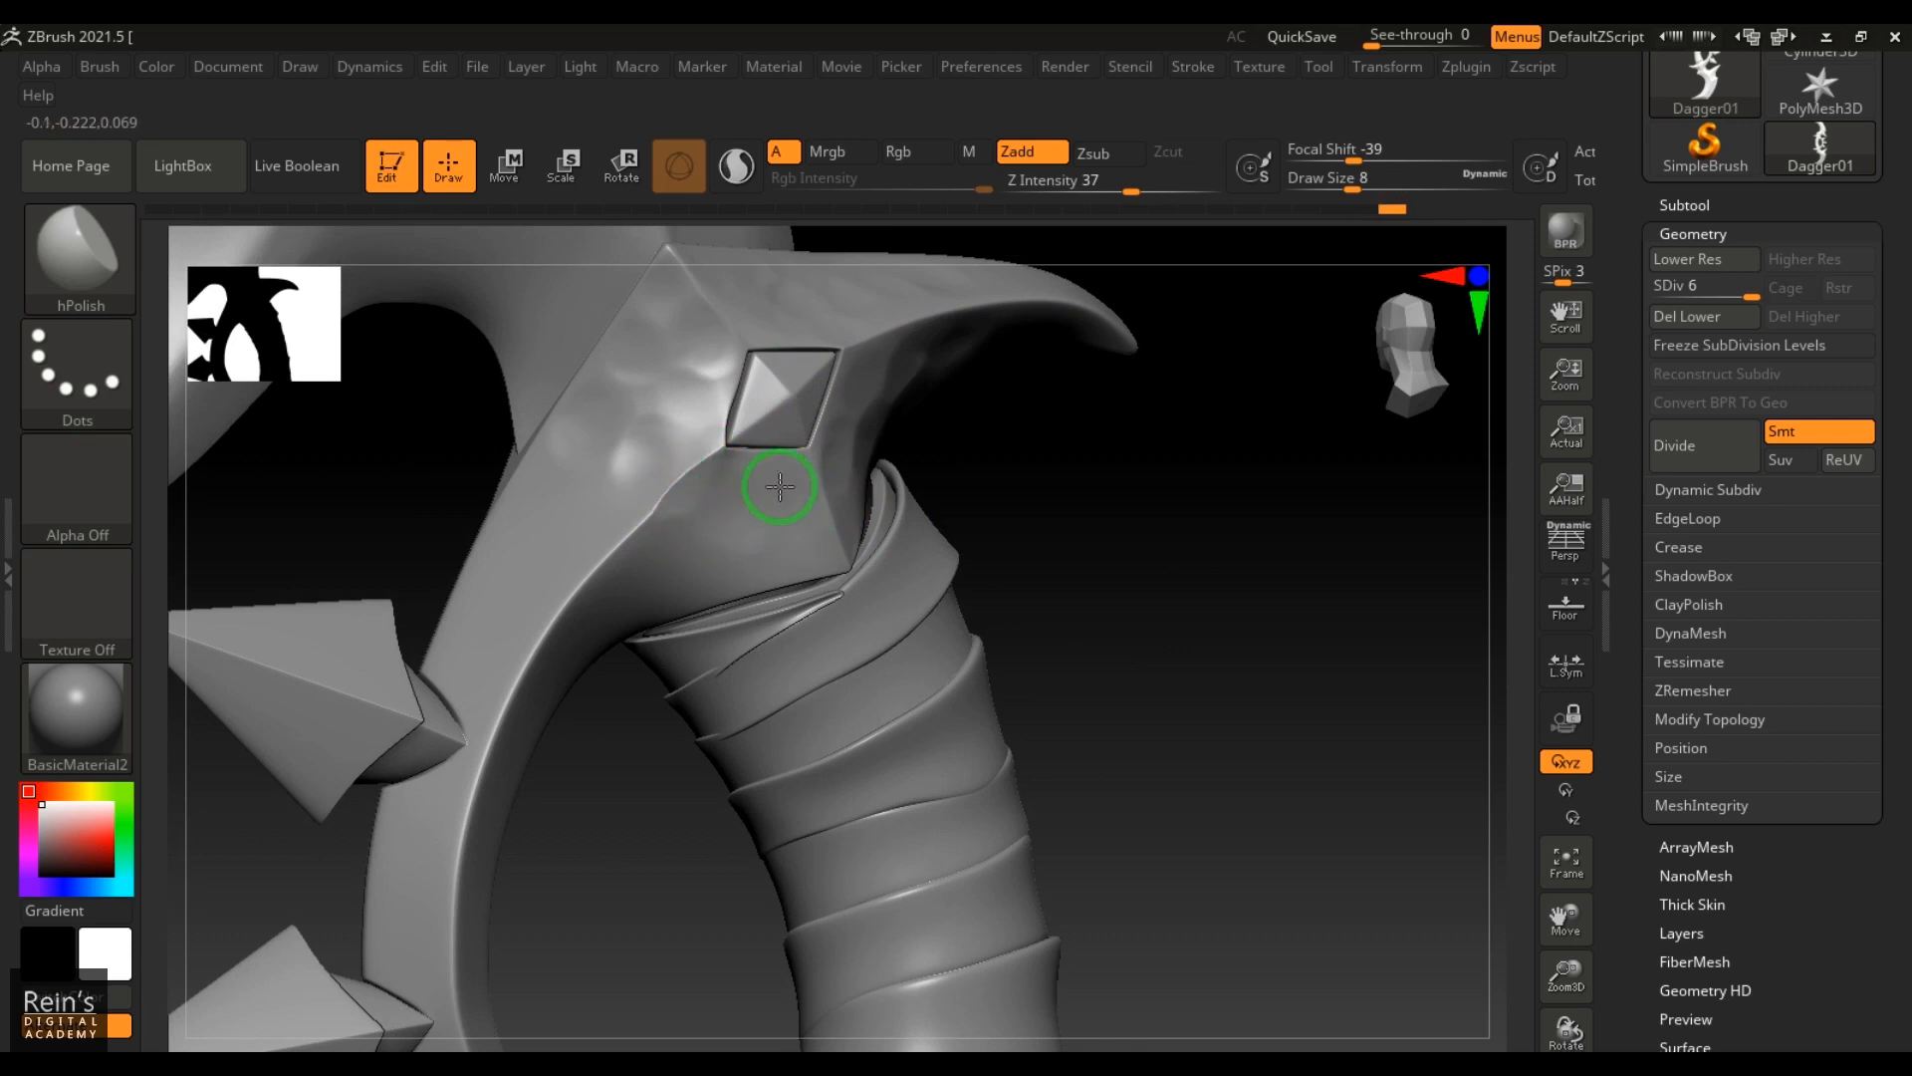
pyautogui.moveTo(1152, 482)
pyautogui.mouseDown()
pyautogui.moveTo(1255, 576)
pyautogui.moveTo(819, 431)
pyautogui.moveTo(705, 461)
pyautogui.moveTo(645, 560)
pyautogui.moveTo(687, 500)
pyautogui.mouseUp()
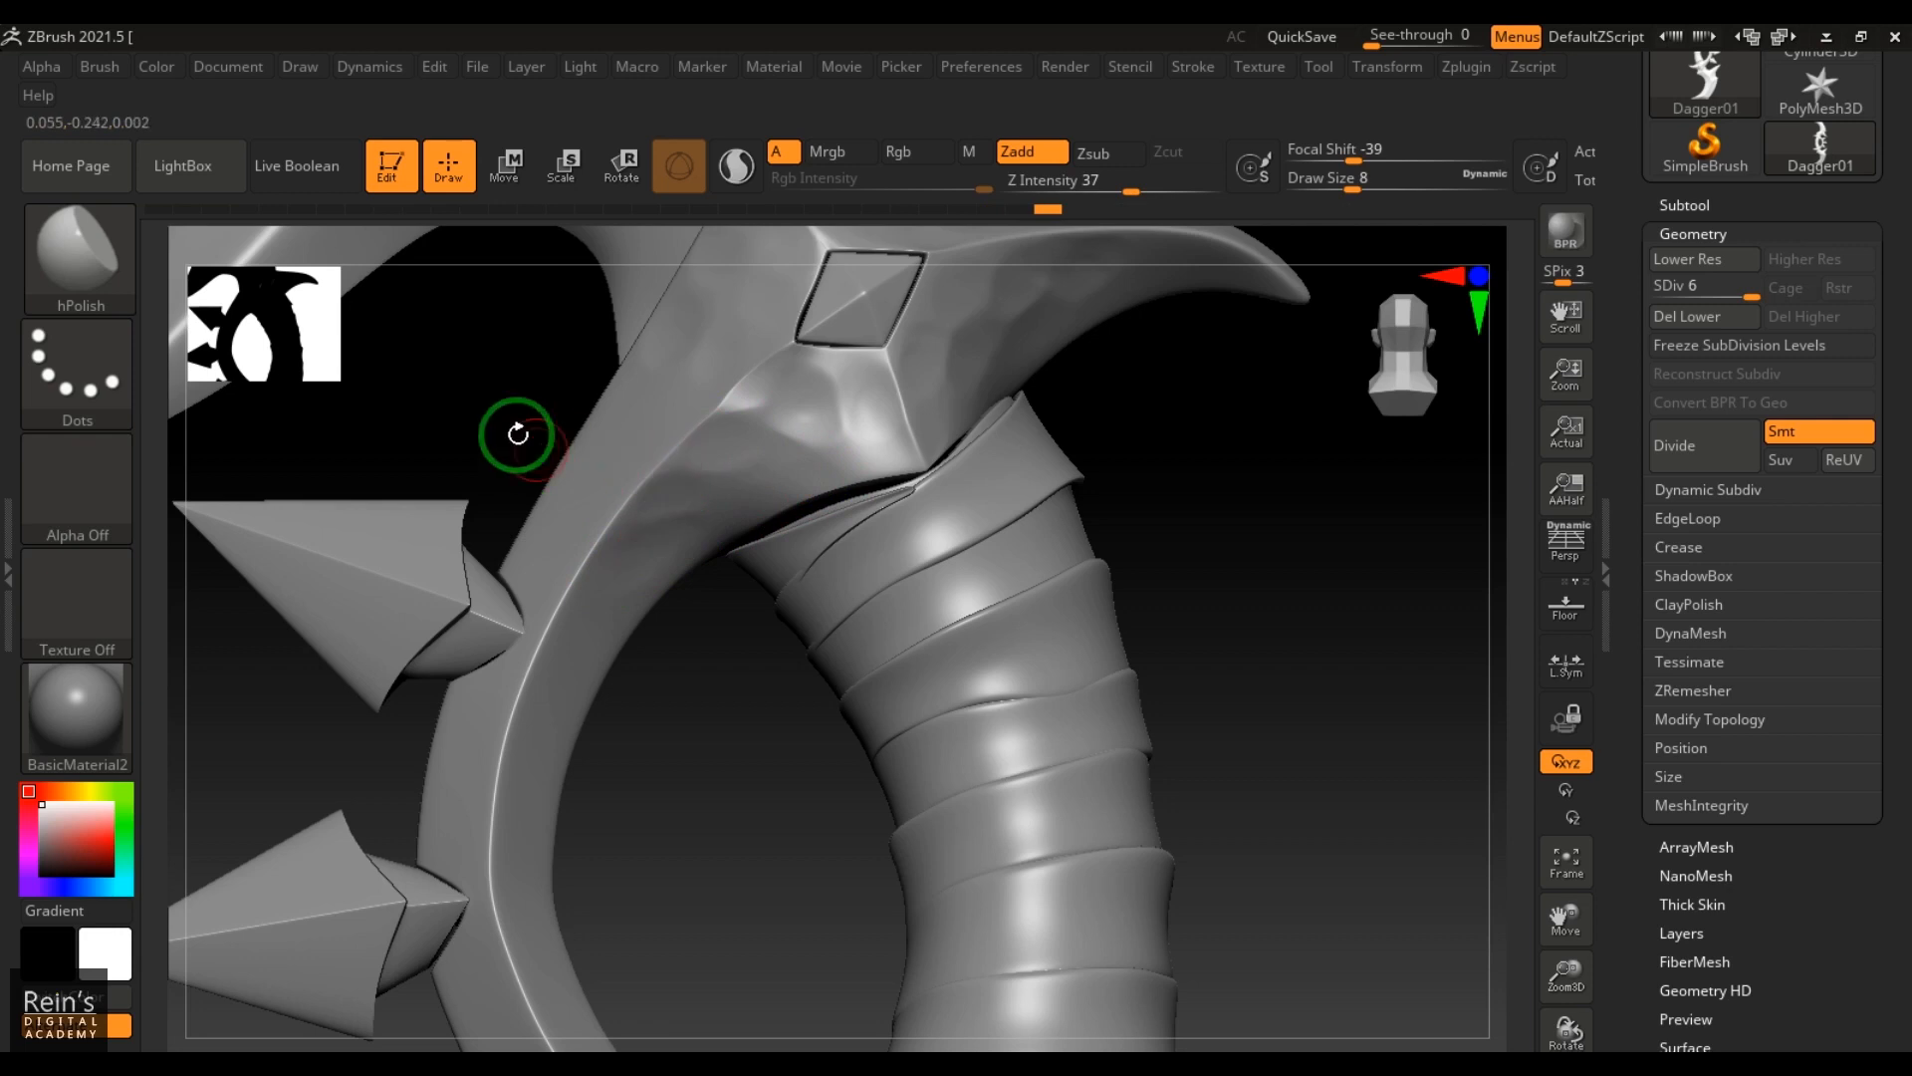
pyautogui.moveTo(461, 399); pyautogui.dragTo(567, 456)
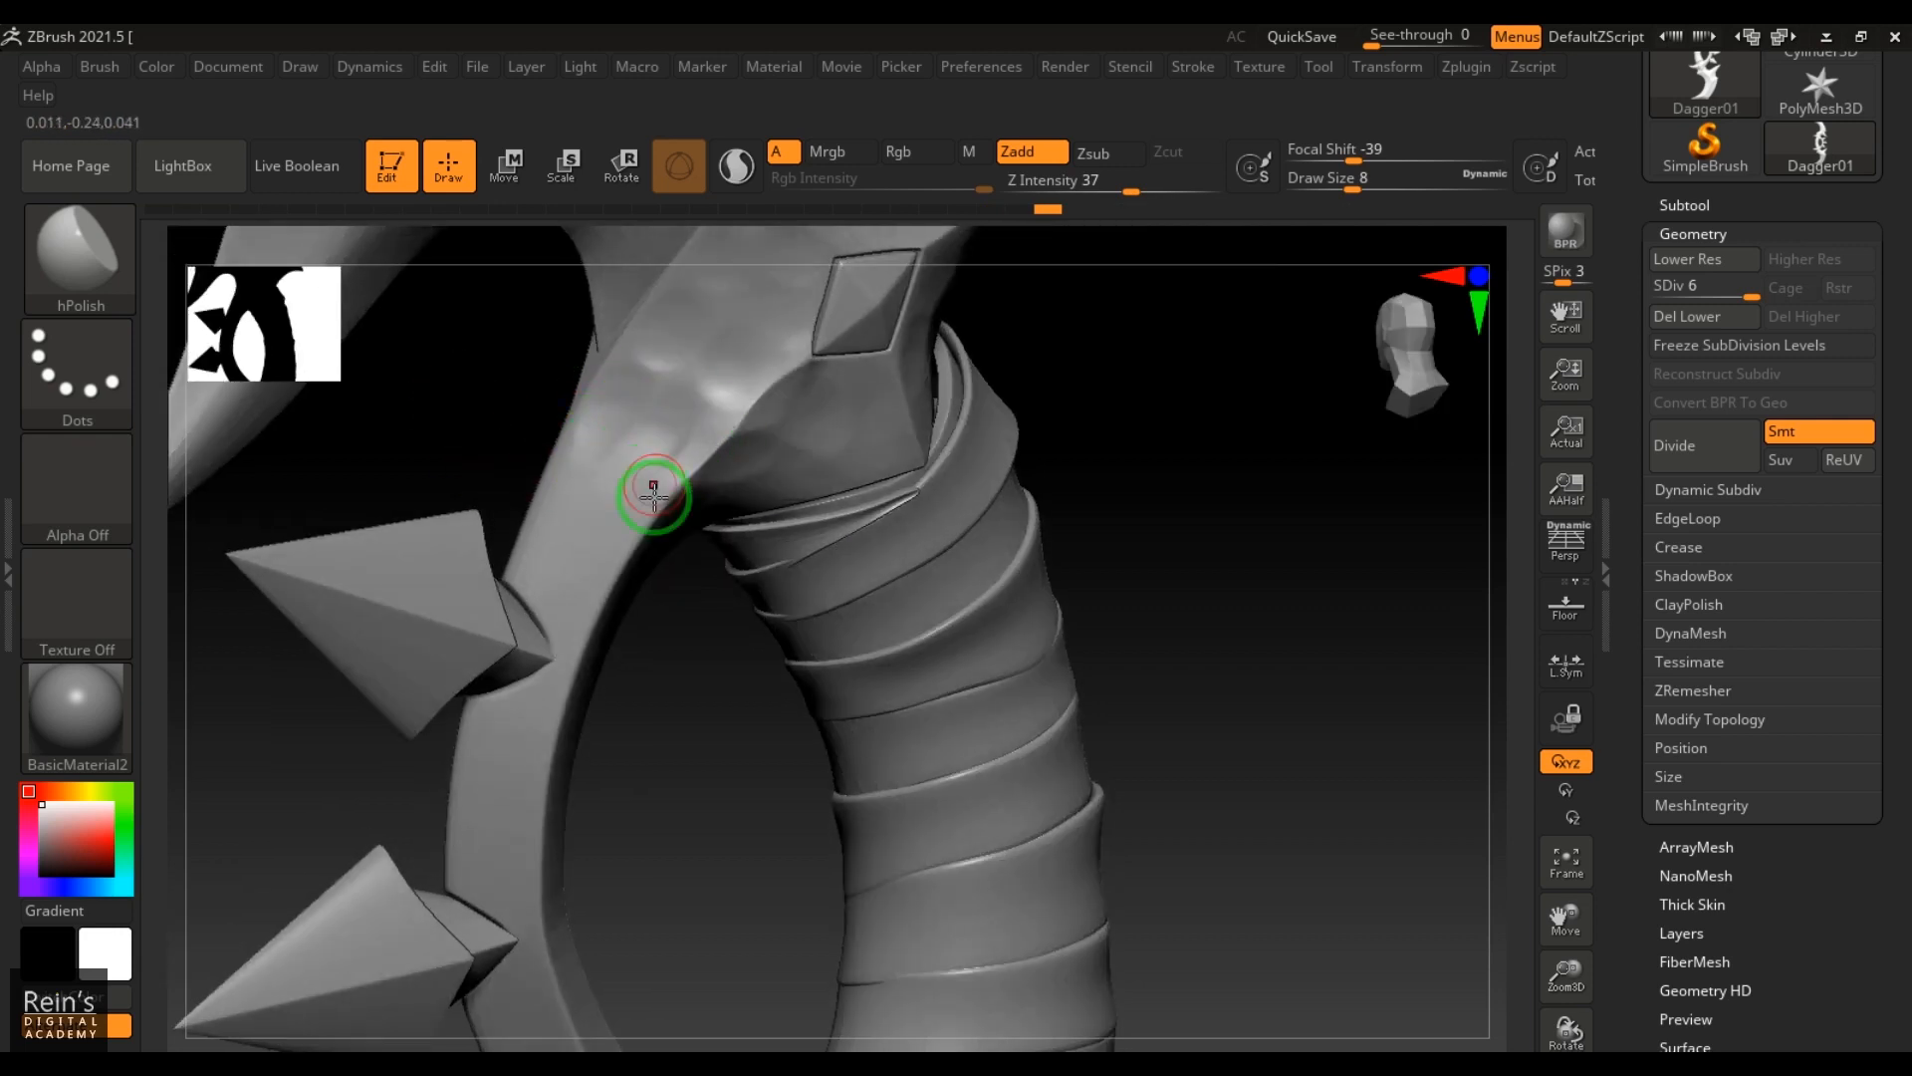
pyautogui.moveTo(1182, 478); pyautogui.dragTo(973, 534)
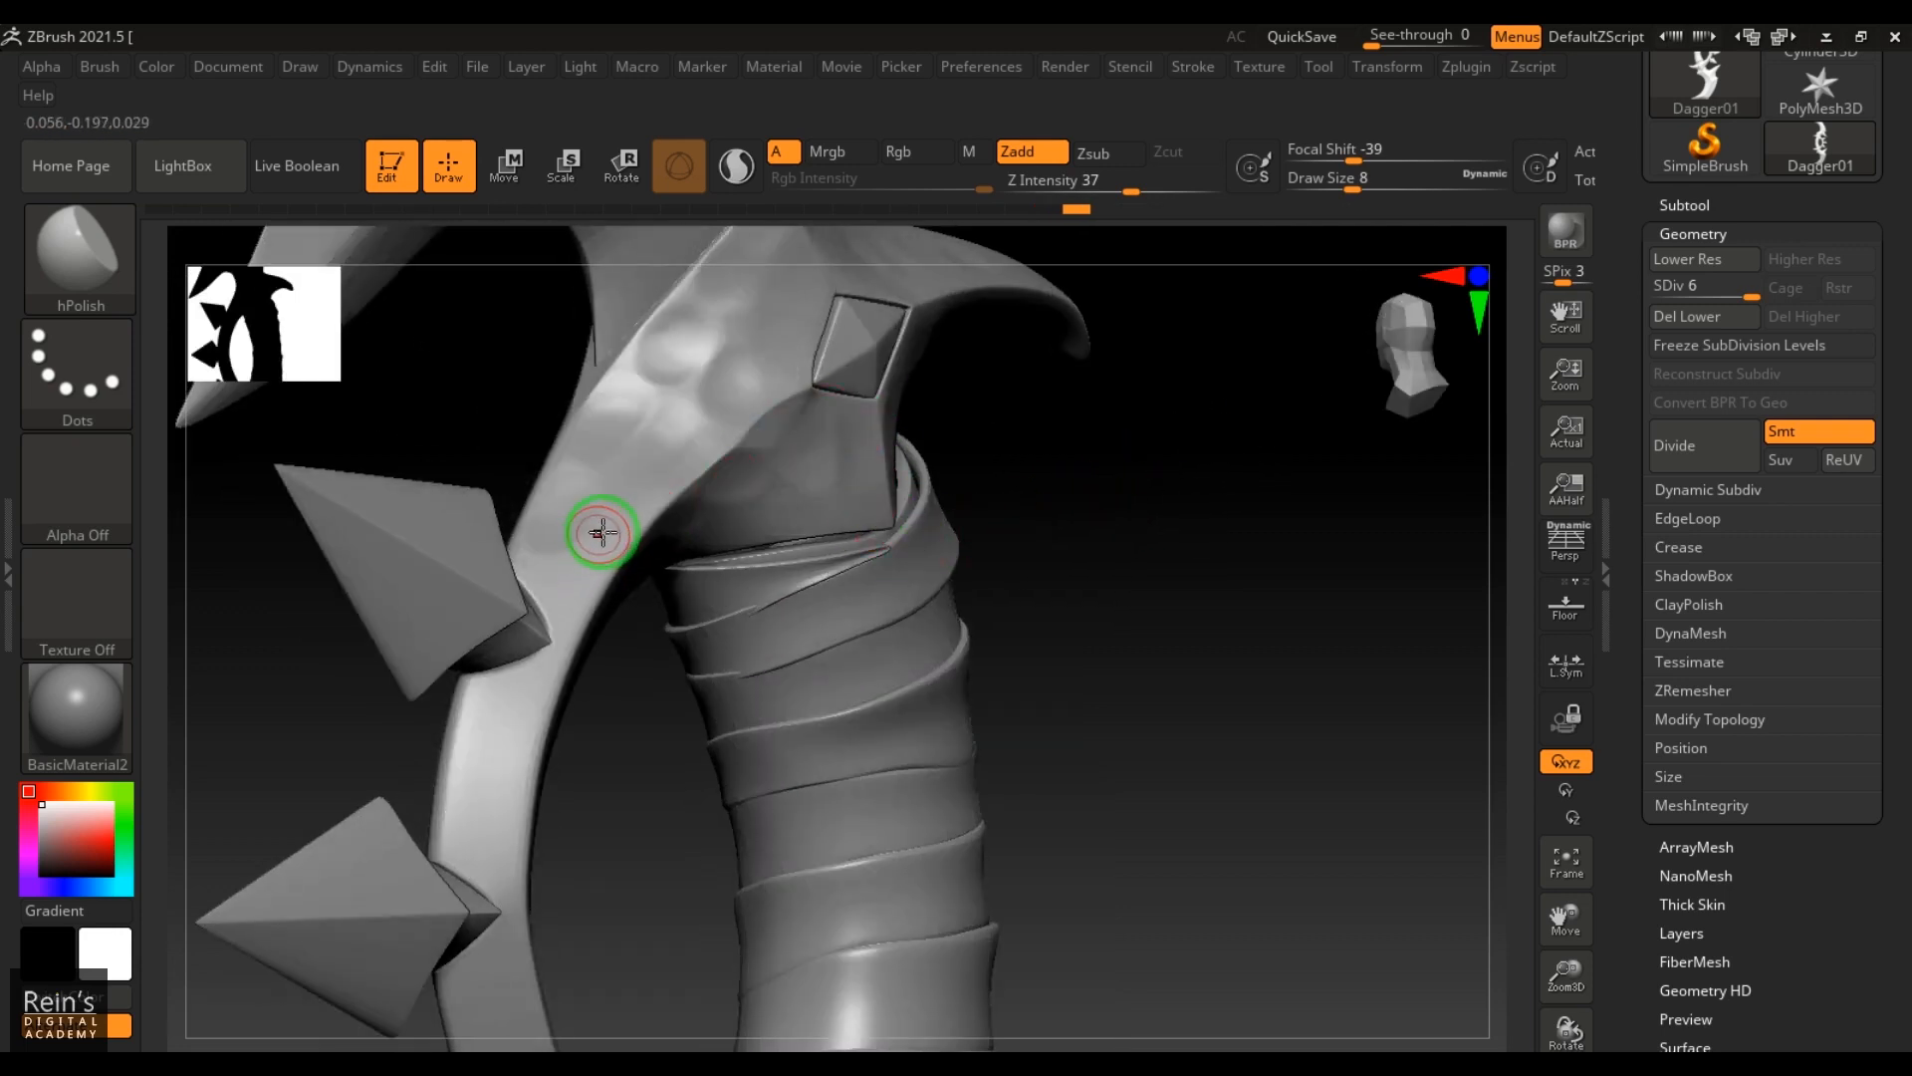
pyautogui.moveTo(1153, 549); pyautogui.dragTo(1067, 521)
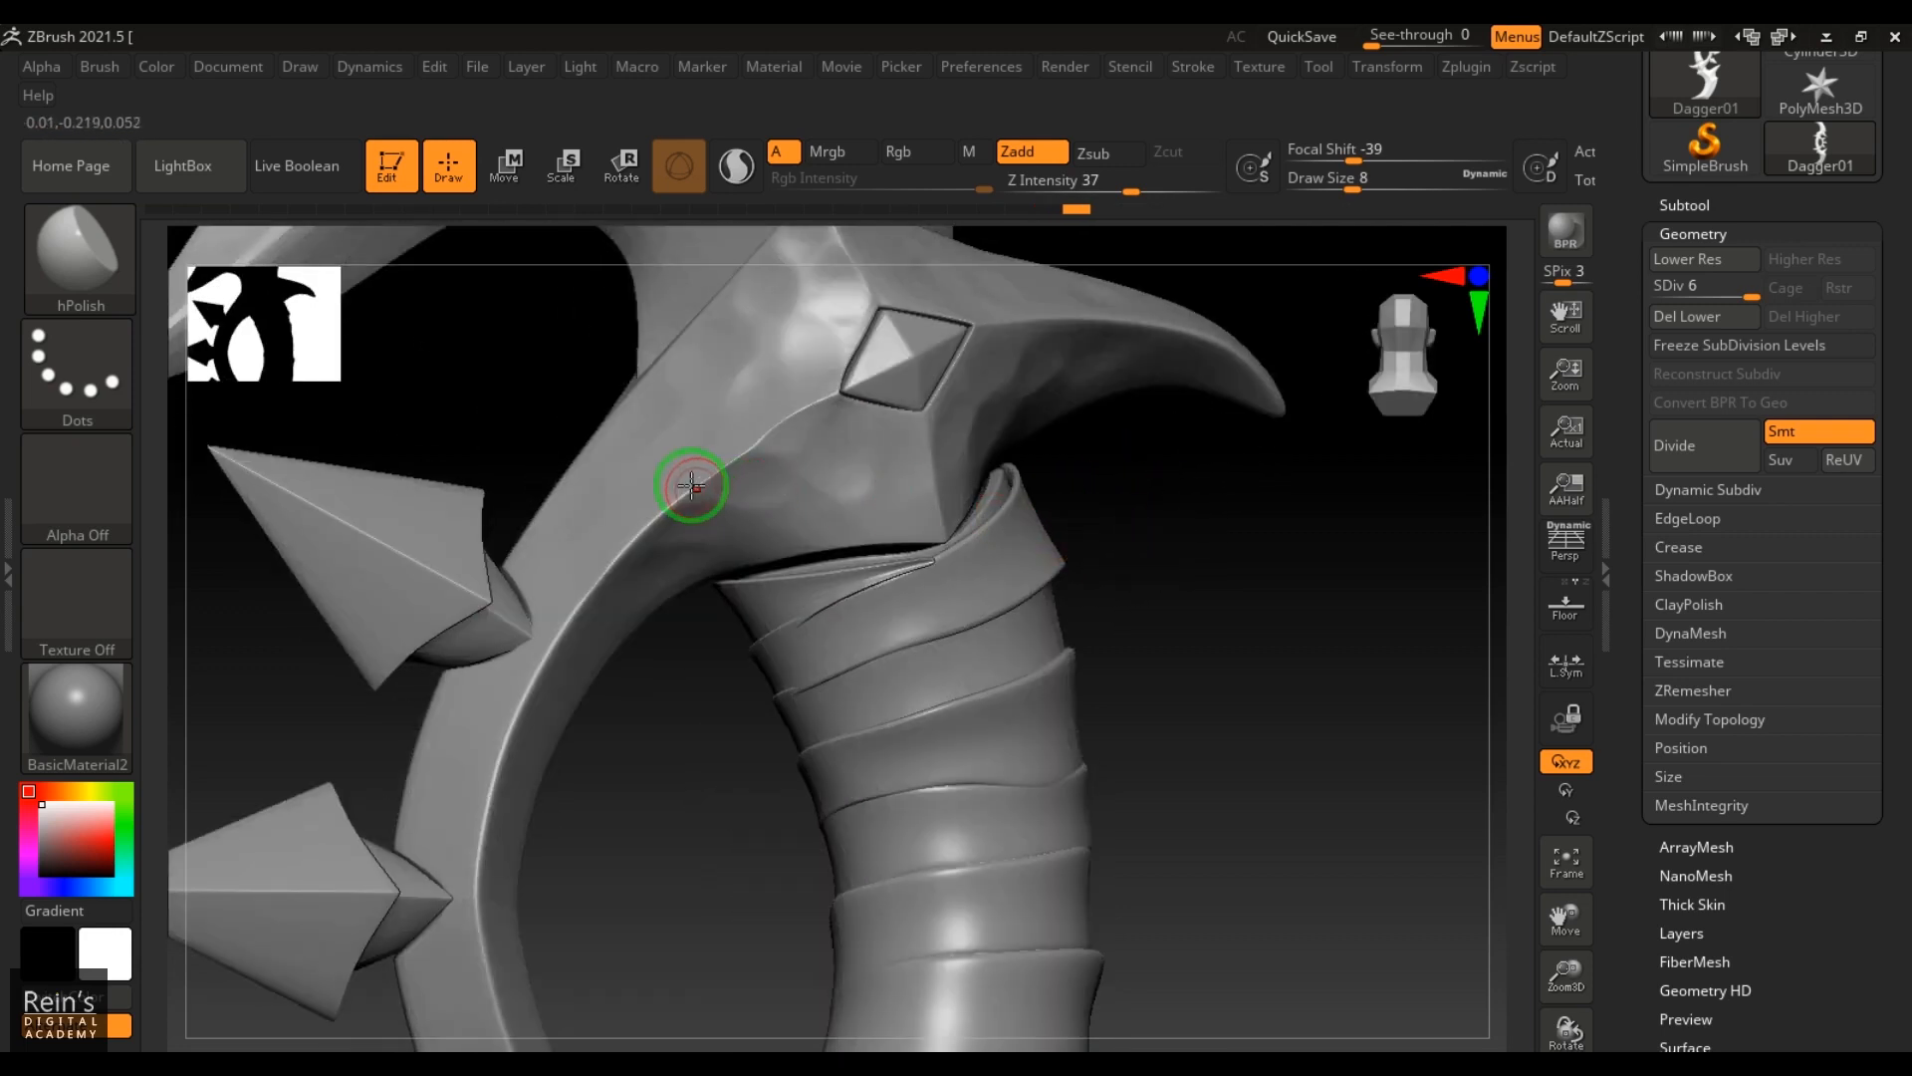
pyautogui.moveTo(606, 564); pyautogui.dragTo(805, 416)
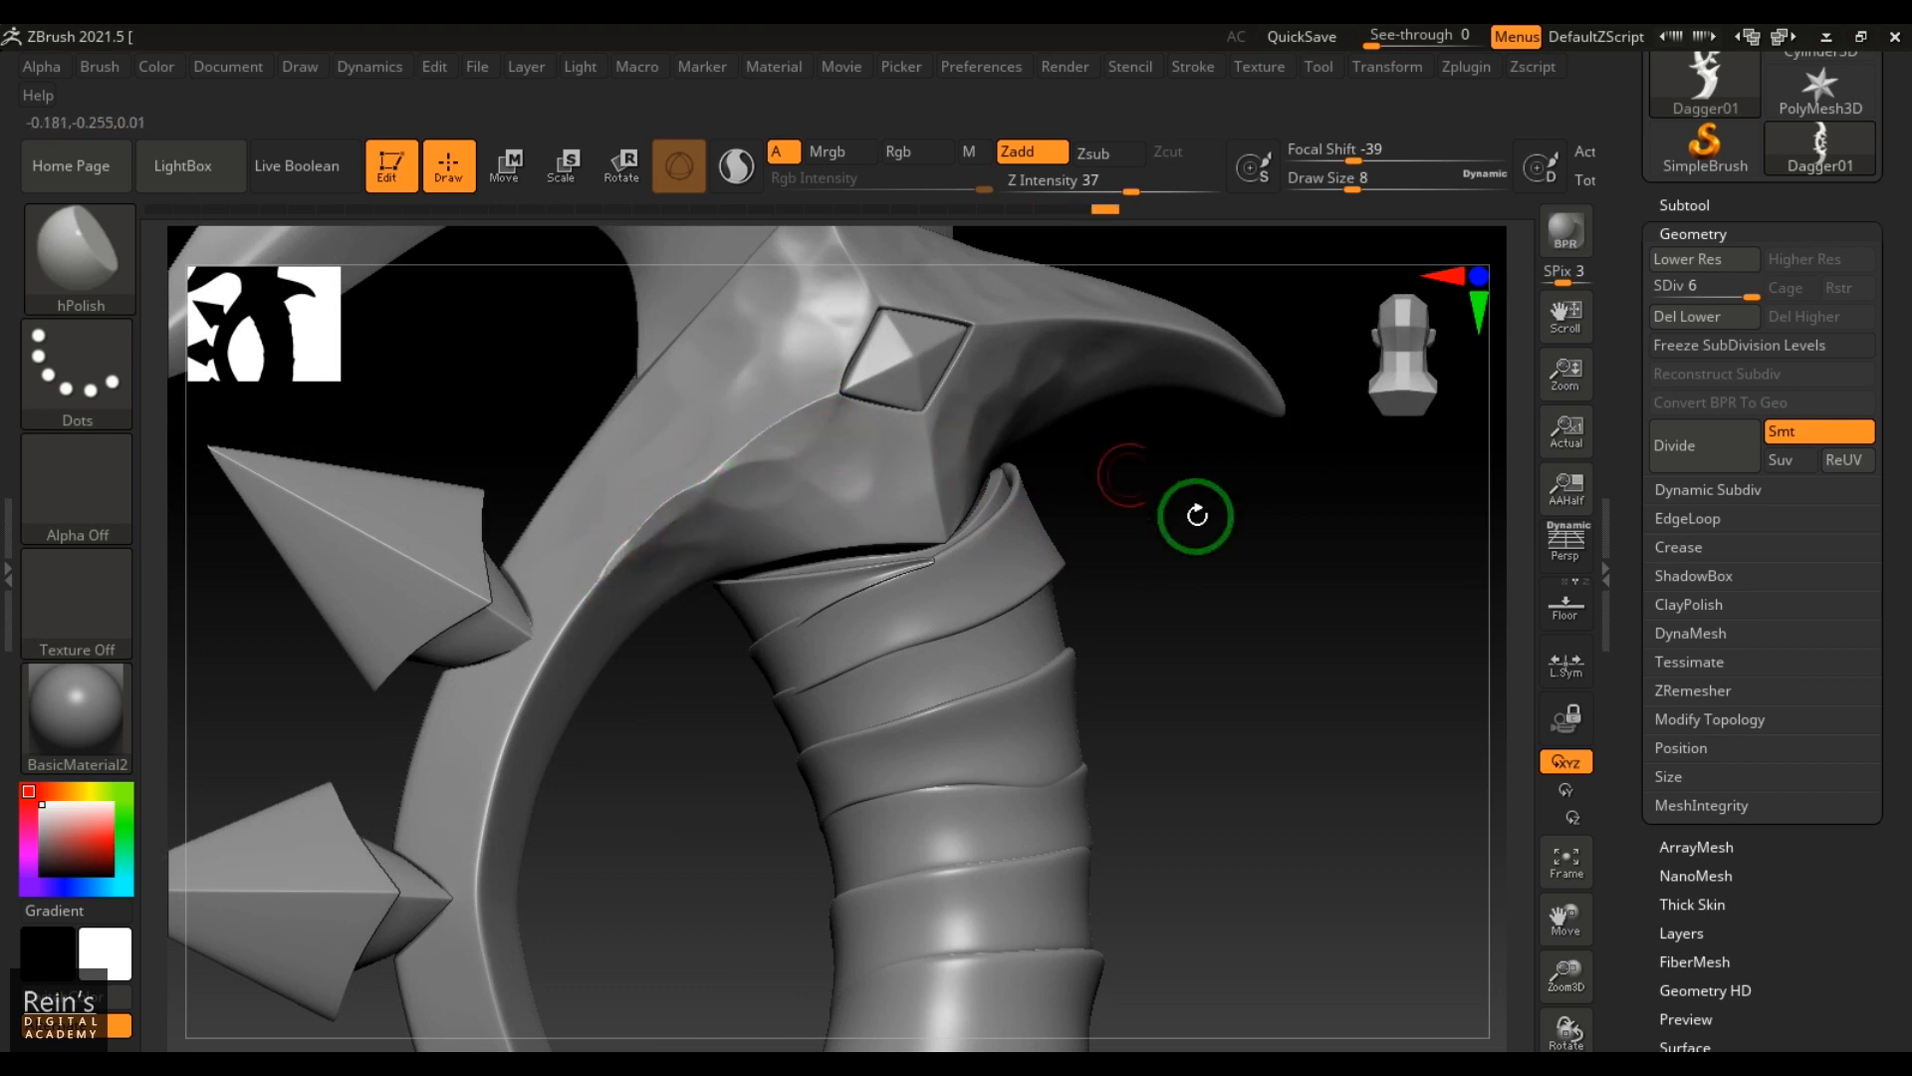
# Polish uneven flats along the spiked ring's central ridge and inner face, from the uppermost spike past the middle spike.
pyautogui.keyDown('alt'); pyautogui.moveTo(1305, 705); pyautogui.dragTo(1404, 576); pyautogui.keyUp('alt')
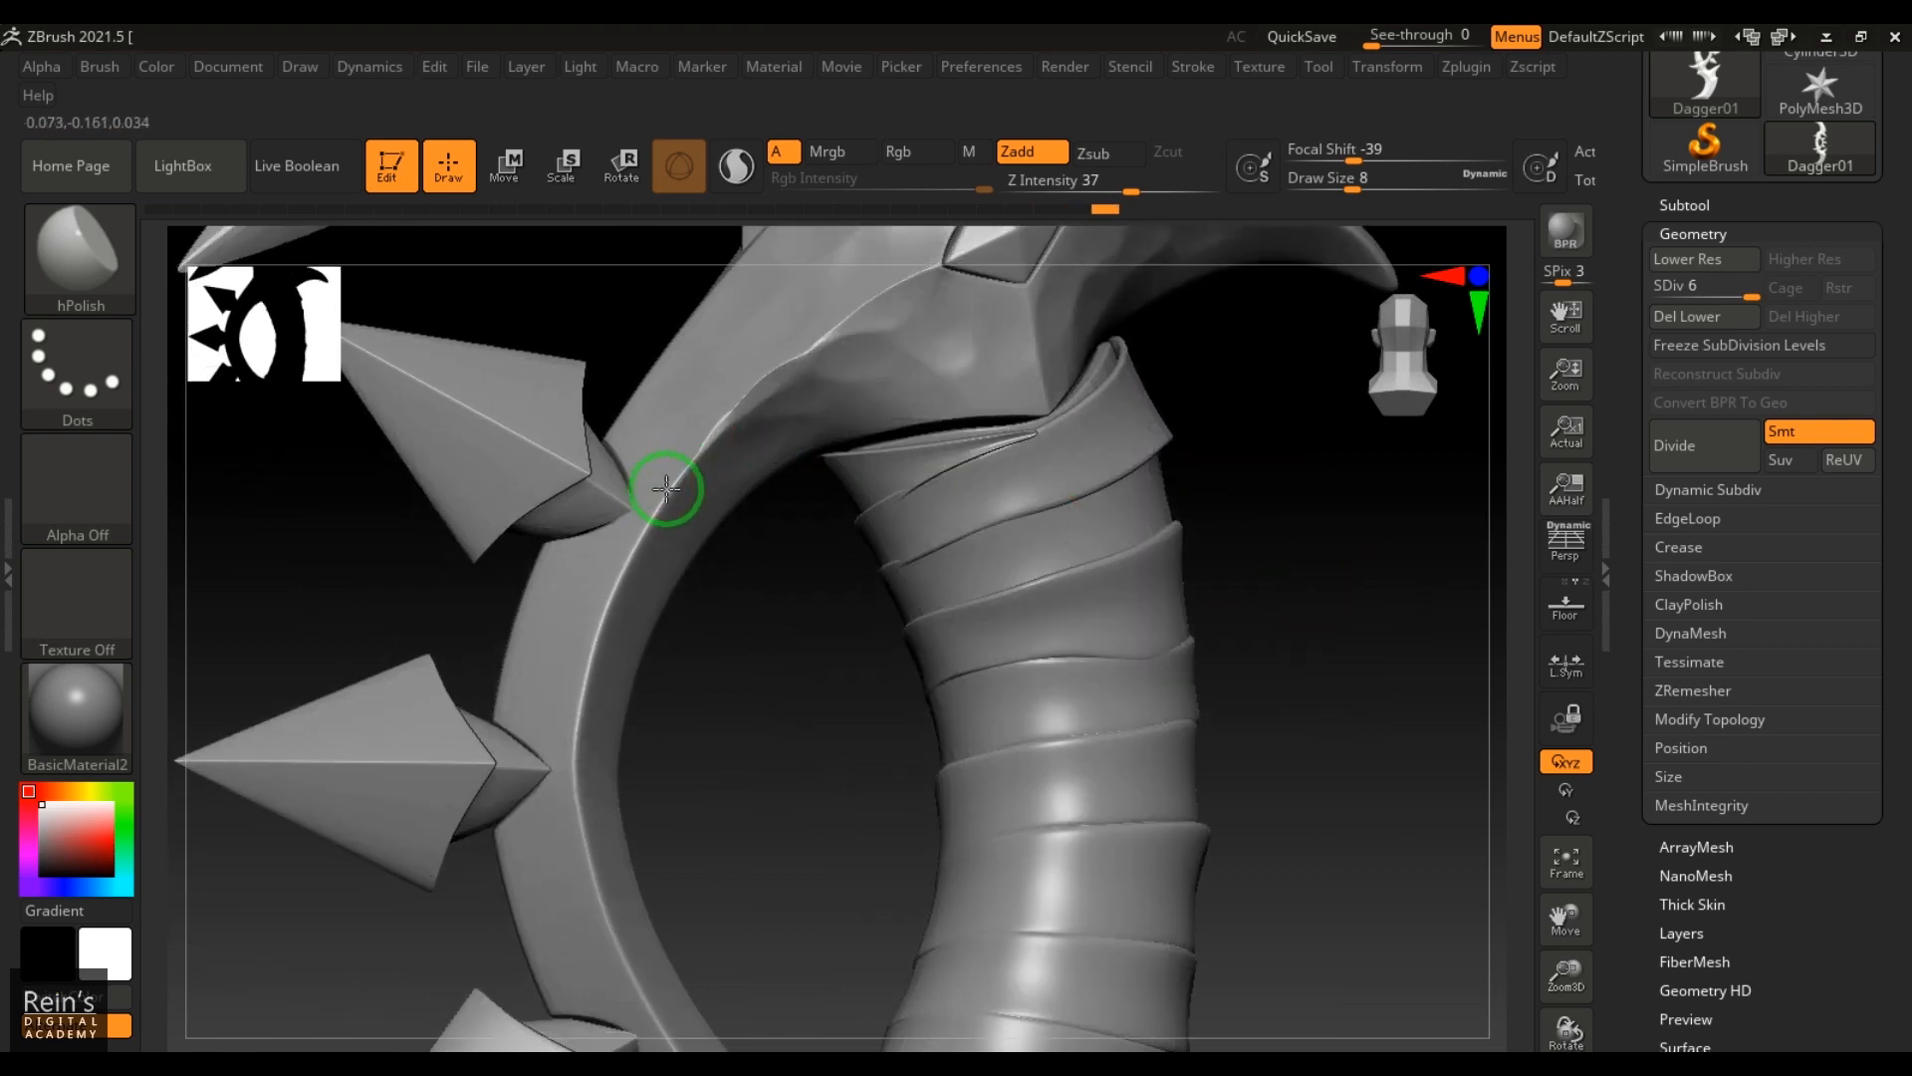
pyautogui.moveTo(785, 632); pyautogui.dragTo(695, 648)
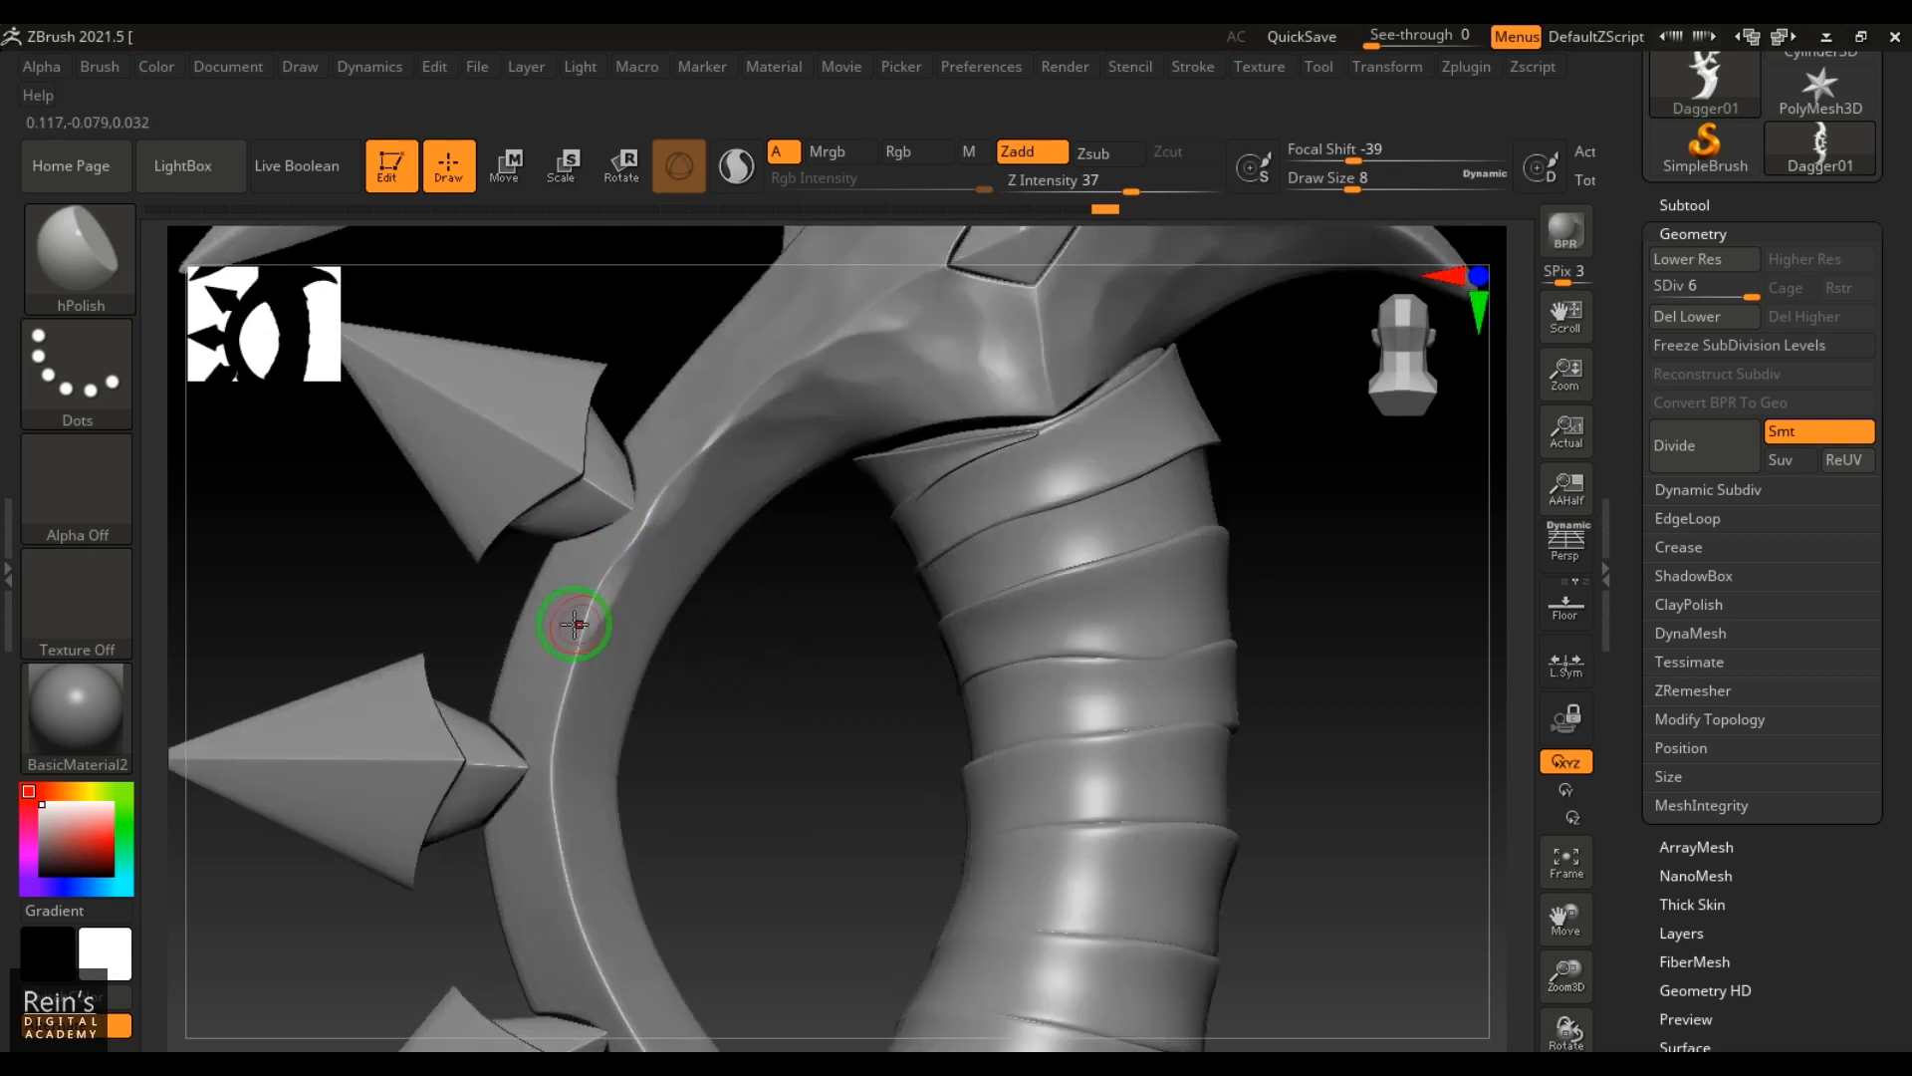
pyautogui.moveTo(542, 615); pyautogui.dragTo(619, 626)
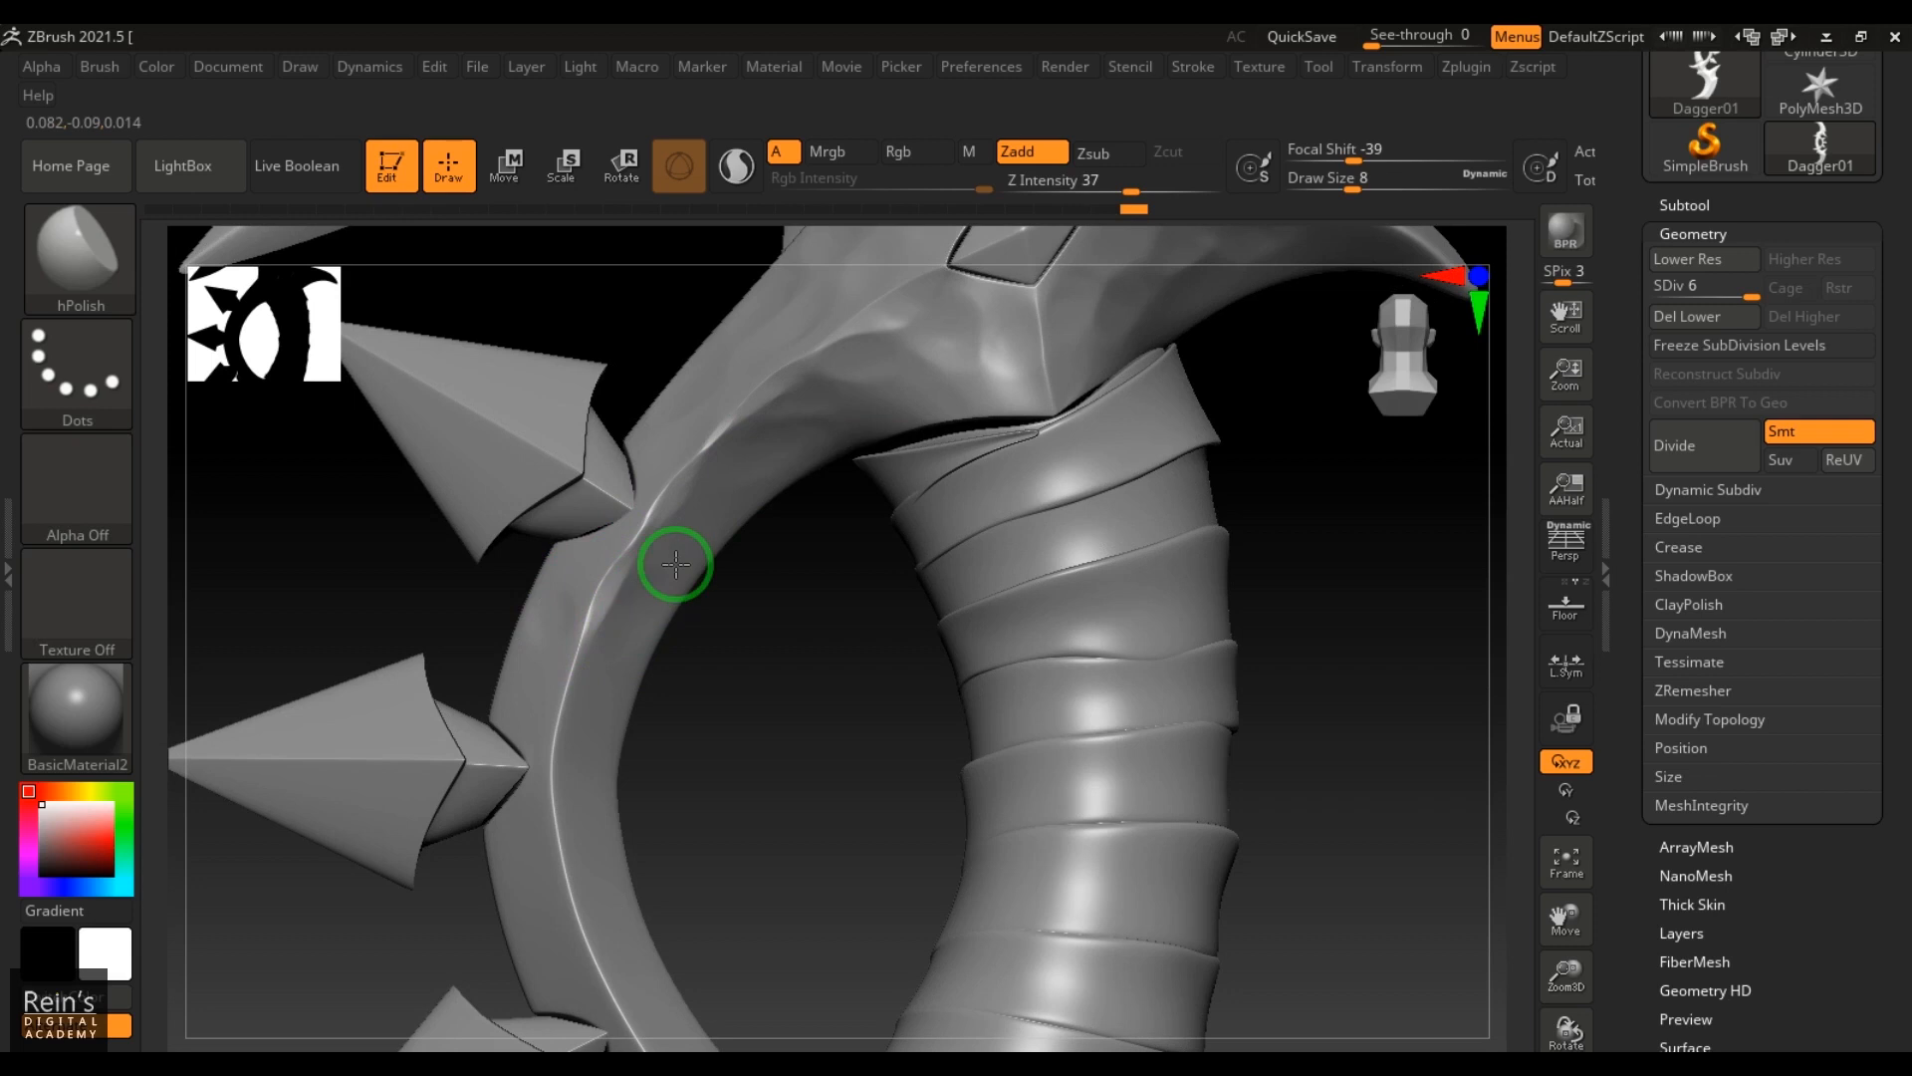
pyautogui.keyDown('alt'); pyautogui.moveTo(687, 695); pyautogui.dragTo(704, 542); pyautogui.keyUp('alt')
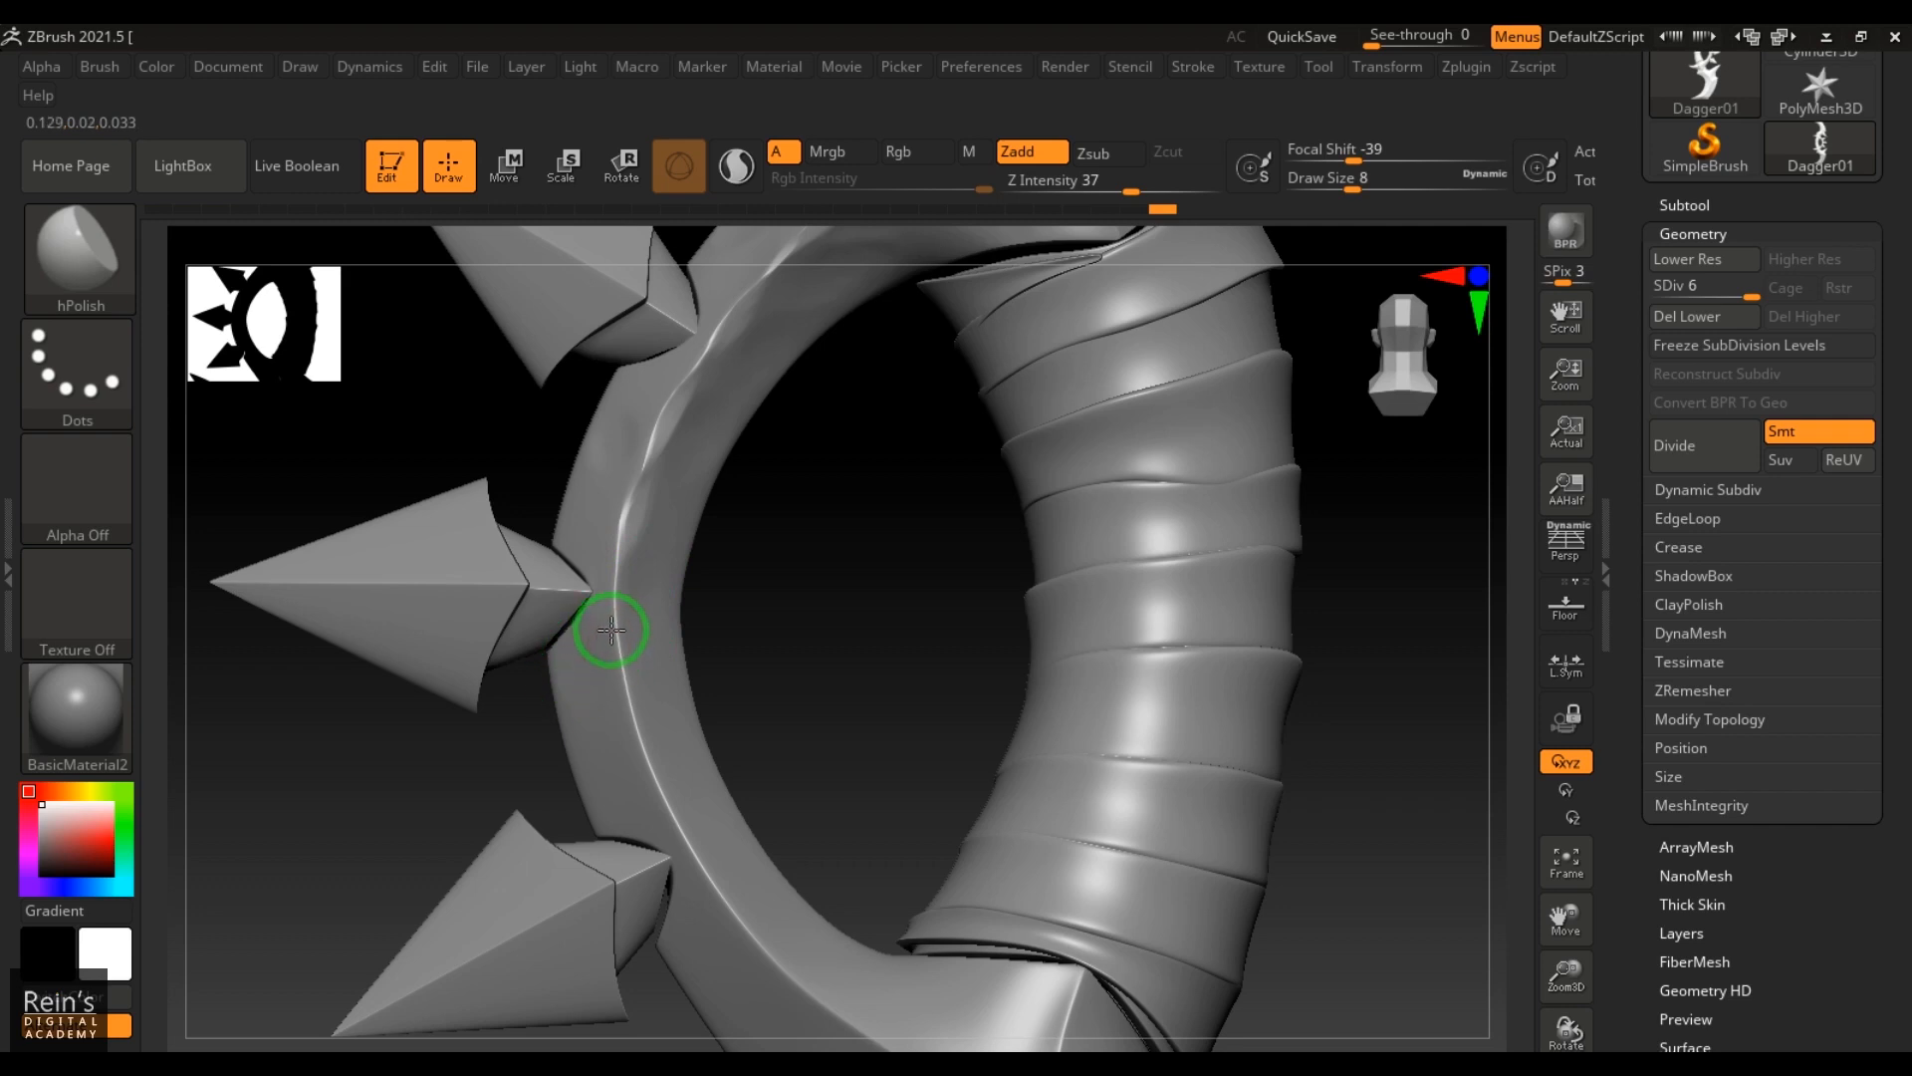
pyautogui.moveTo(623, 590); pyautogui.dragTo(617, 571)
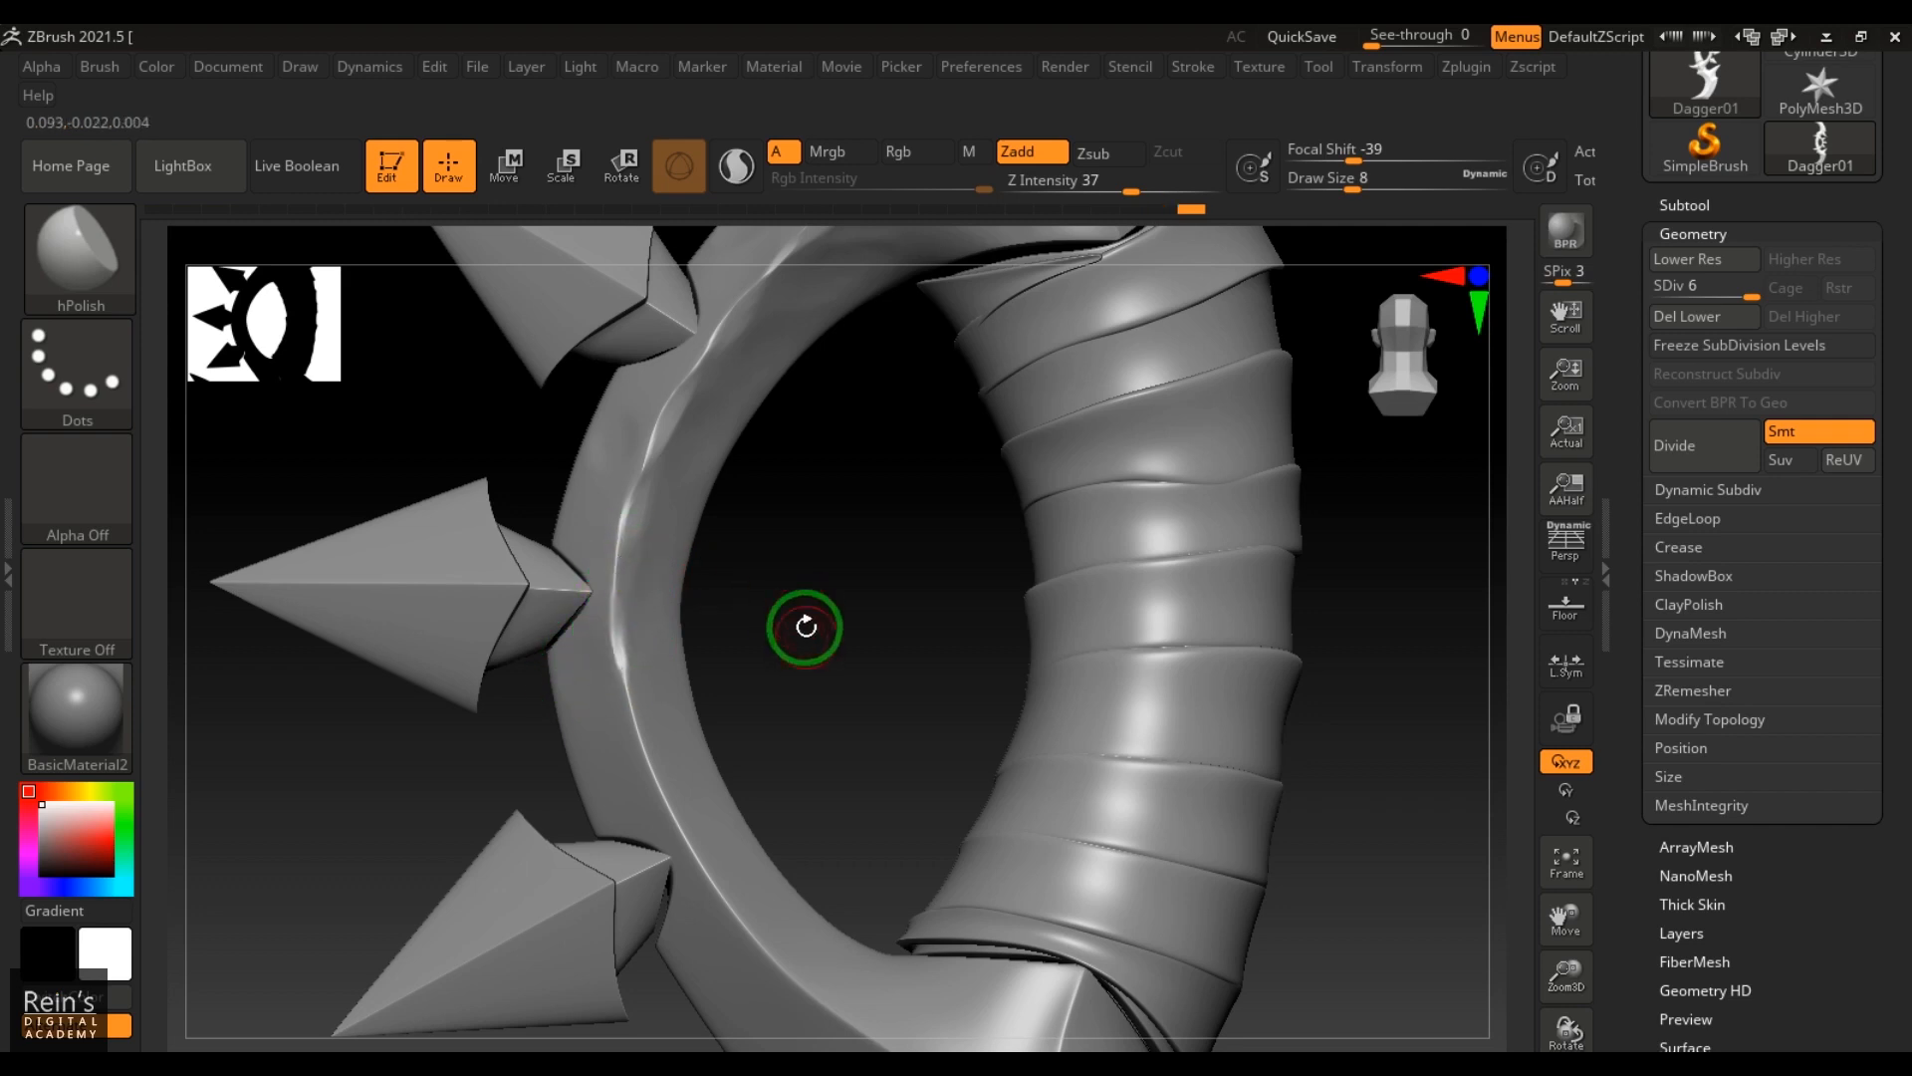
pyautogui.keyDown('alt'); pyautogui.moveTo(807, 633); pyautogui.dragTo(798, 422); pyautogui.keyUp('alt')
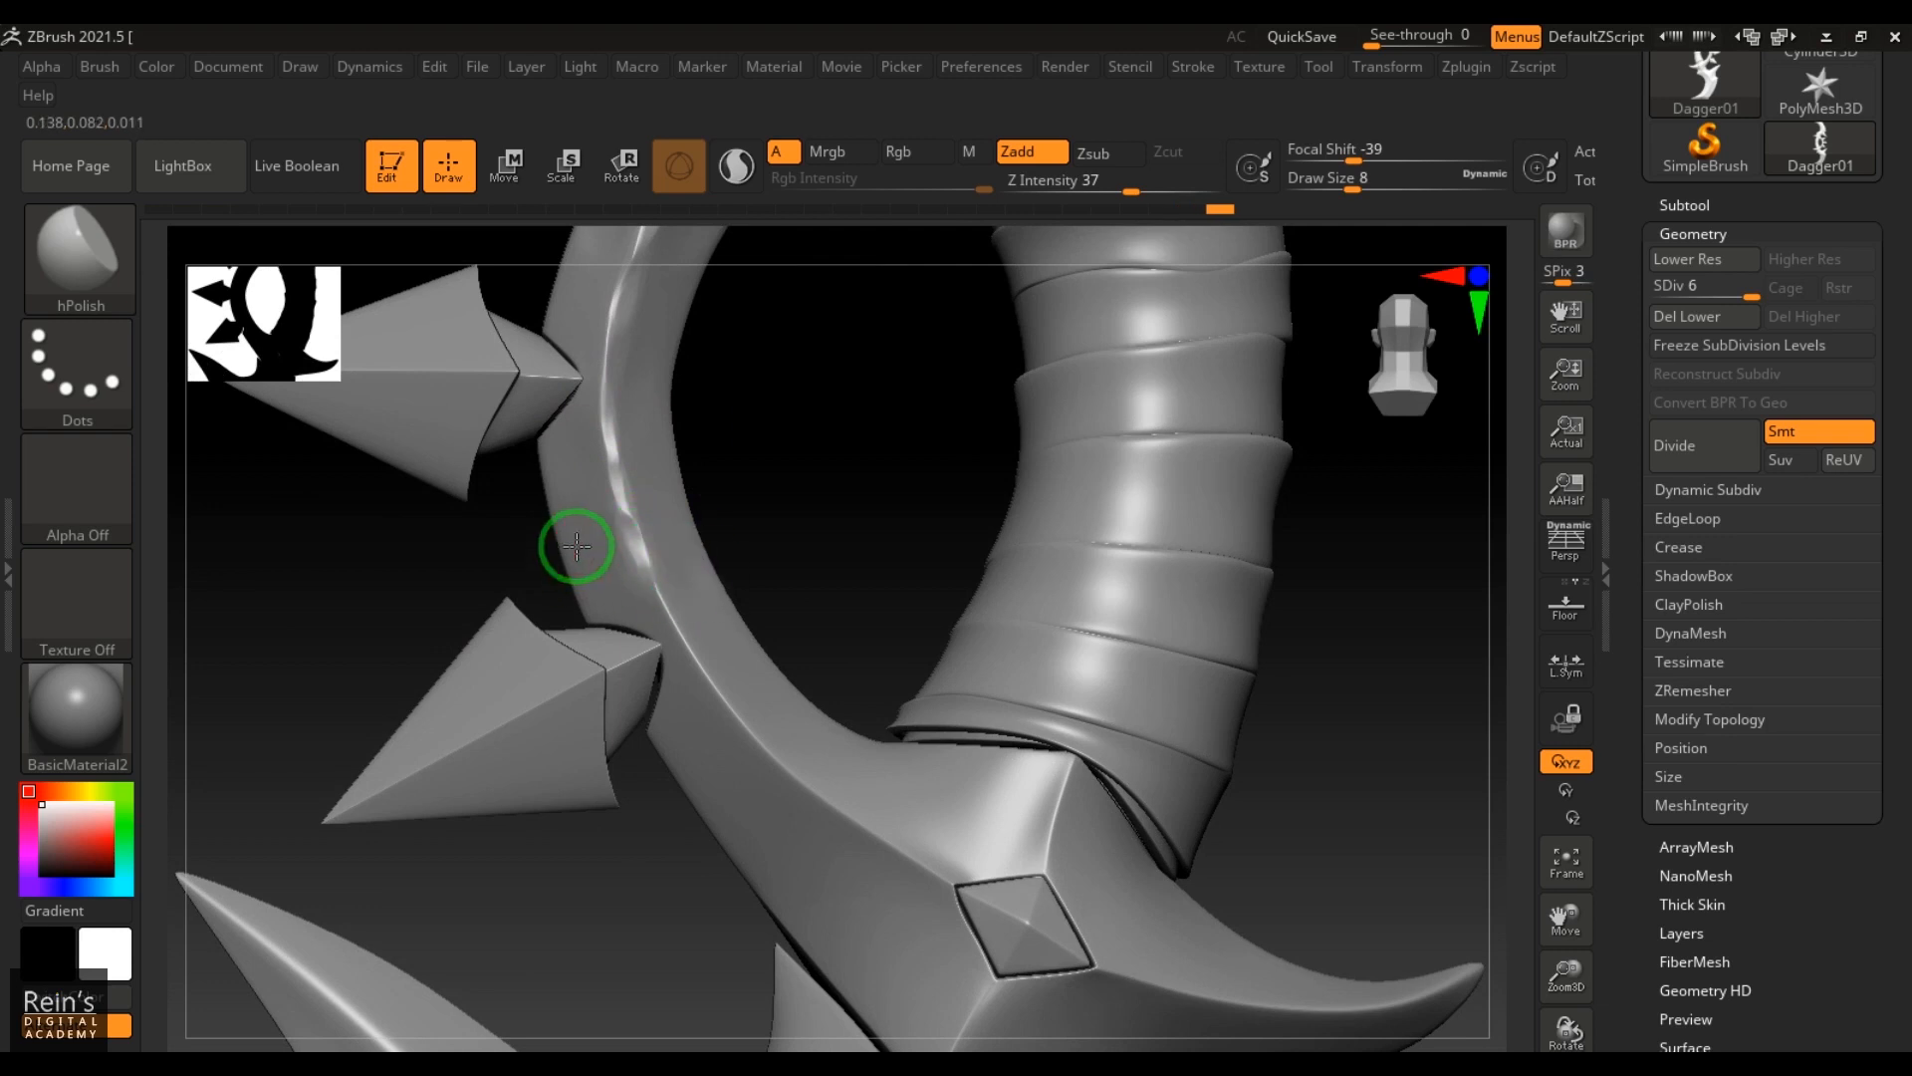
# Break up the ridge from the ring's lowest spike to the lower guard's gem and flatten the face below the handle wrap.
pyautogui.keyDown('alt'); pyautogui.moveTo(833, 503); pyautogui.dragTo(776, 346); pyautogui.keyUp('alt')
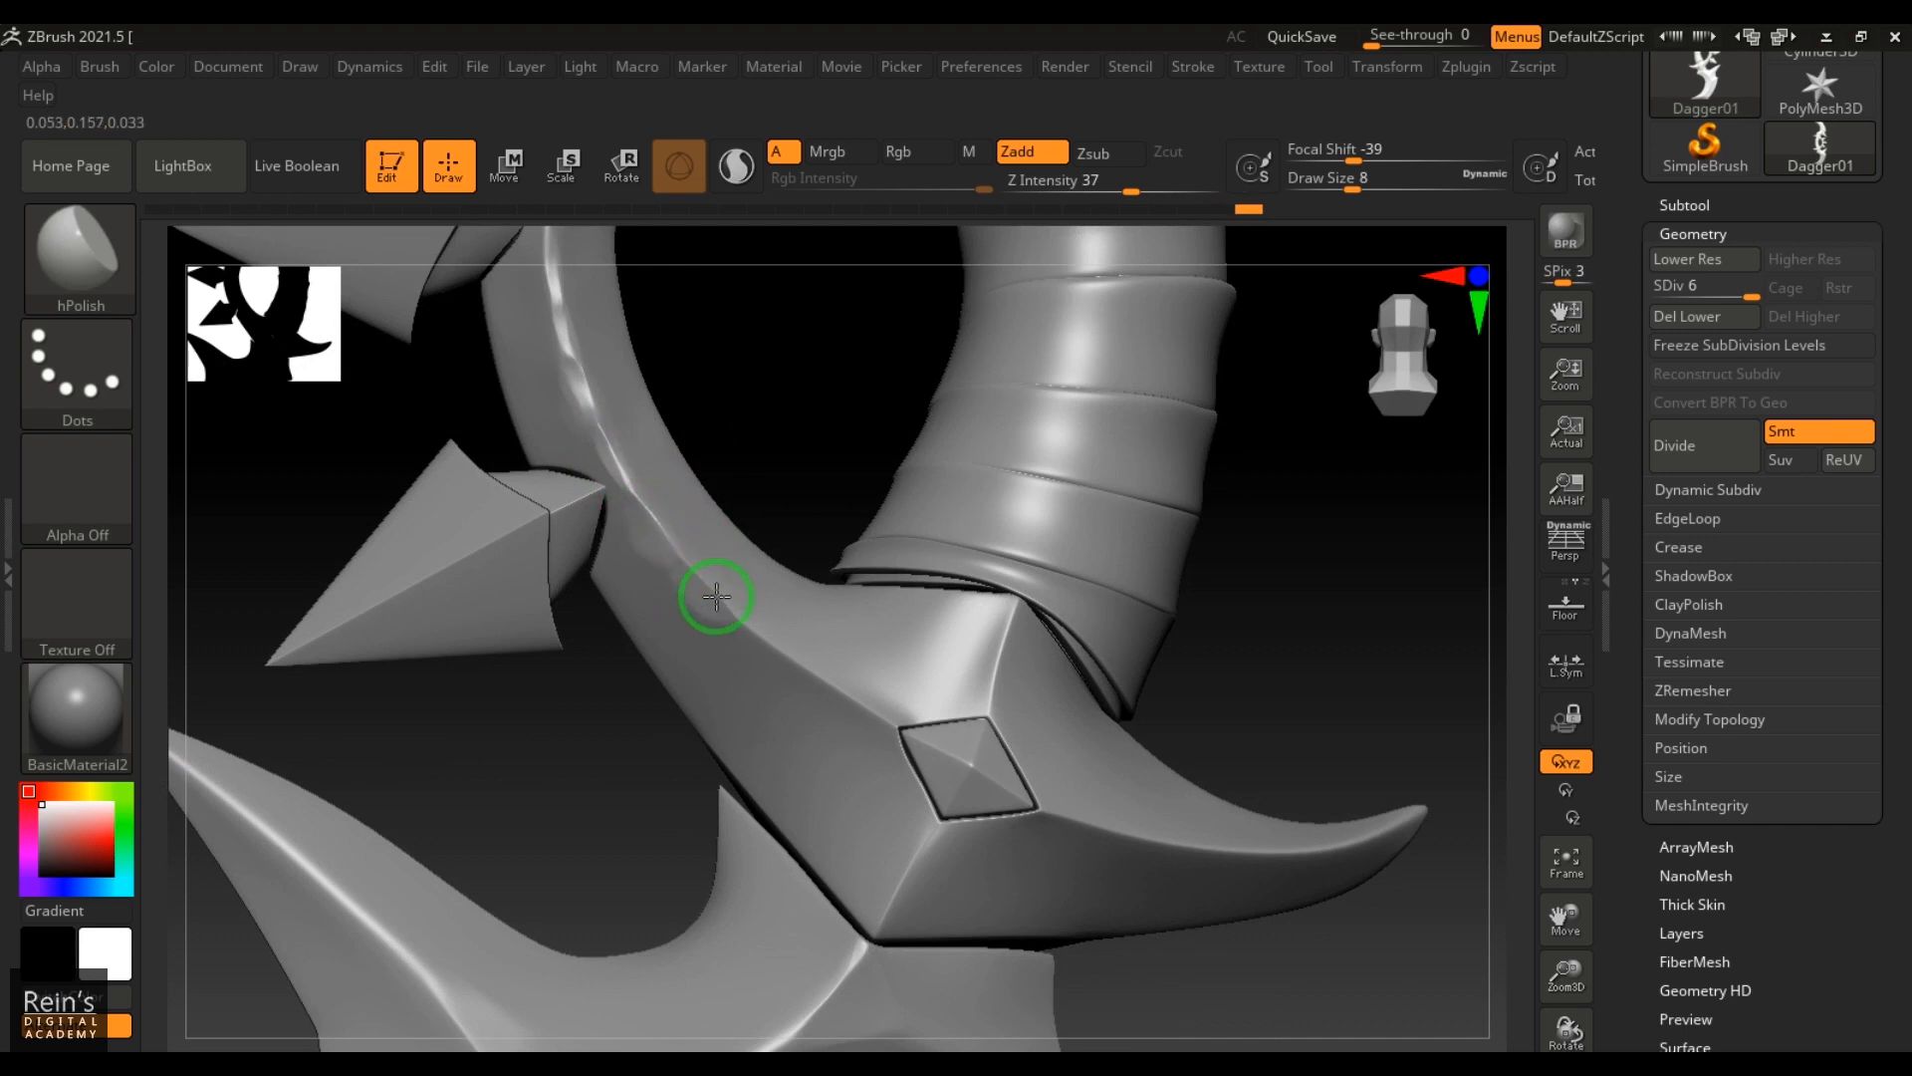
pyautogui.moveTo(762, 396)
pyautogui.mouseDown()
pyautogui.moveTo(681, 520)
pyautogui.moveTo(771, 586)
pyautogui.mouseUp()
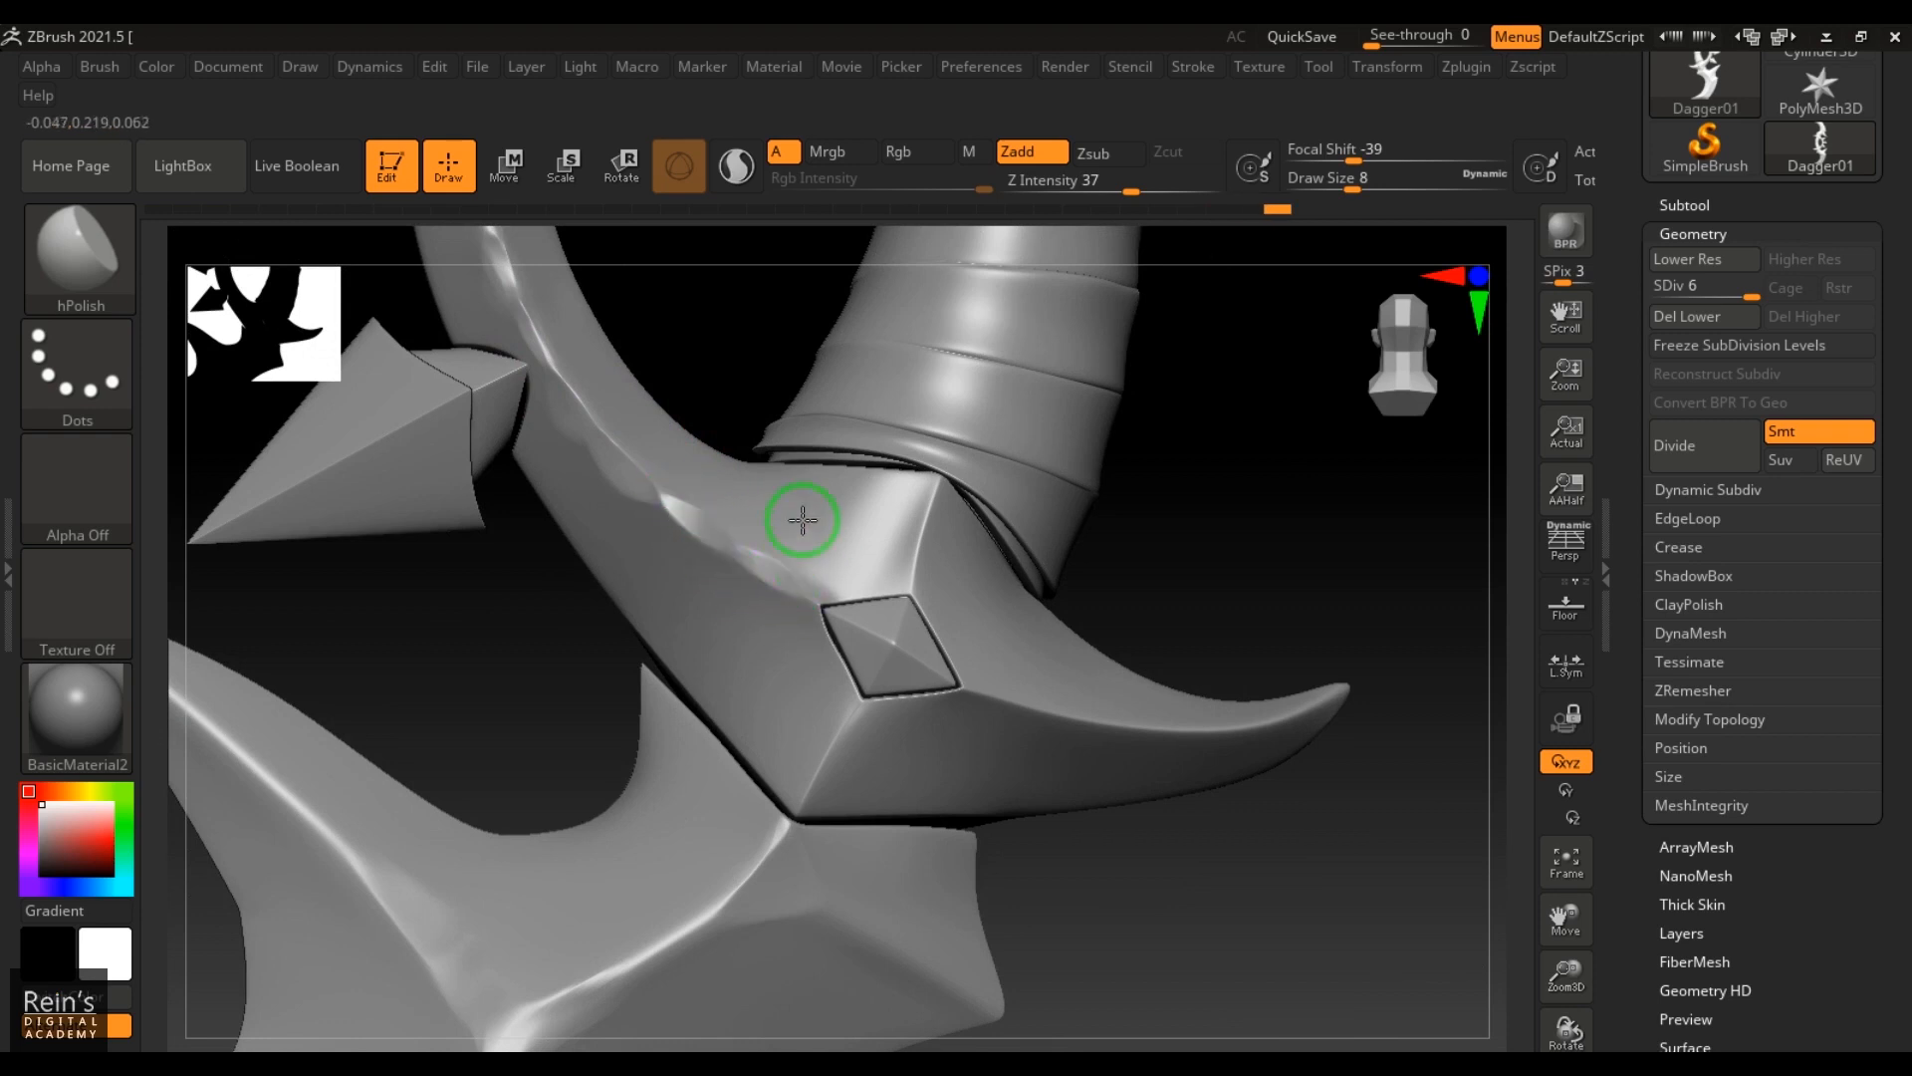
pyautogui.moveTo(876, 508); pyautogui.dragTo(761, 498)
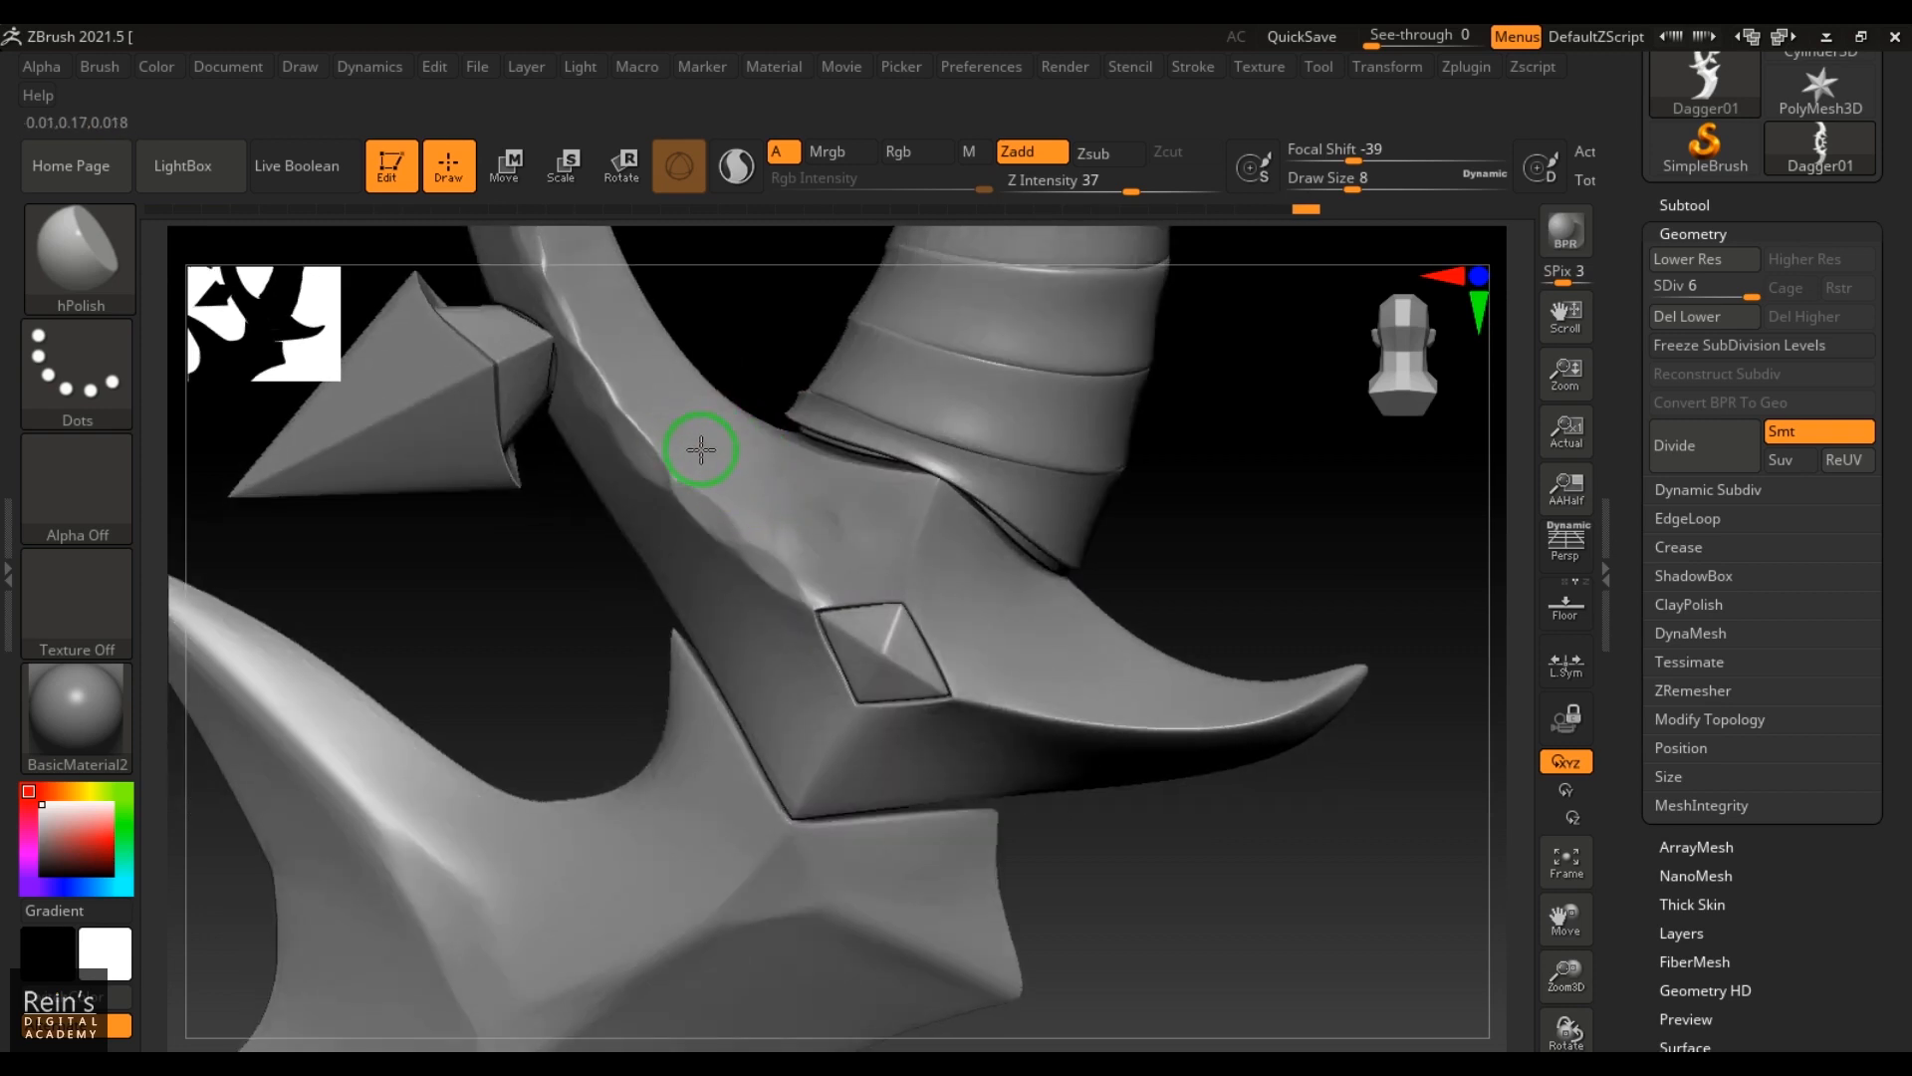
# Chip faceted patches into the lower guard's blade-facing surface between the lowest ring spike and the diamond gem.
pyautogui.moveTo(760, 315); pyautogui.dragTo(787, 289)
pyautogui.moveTo(496, 580); pyautogui.dragTo(558, 557)
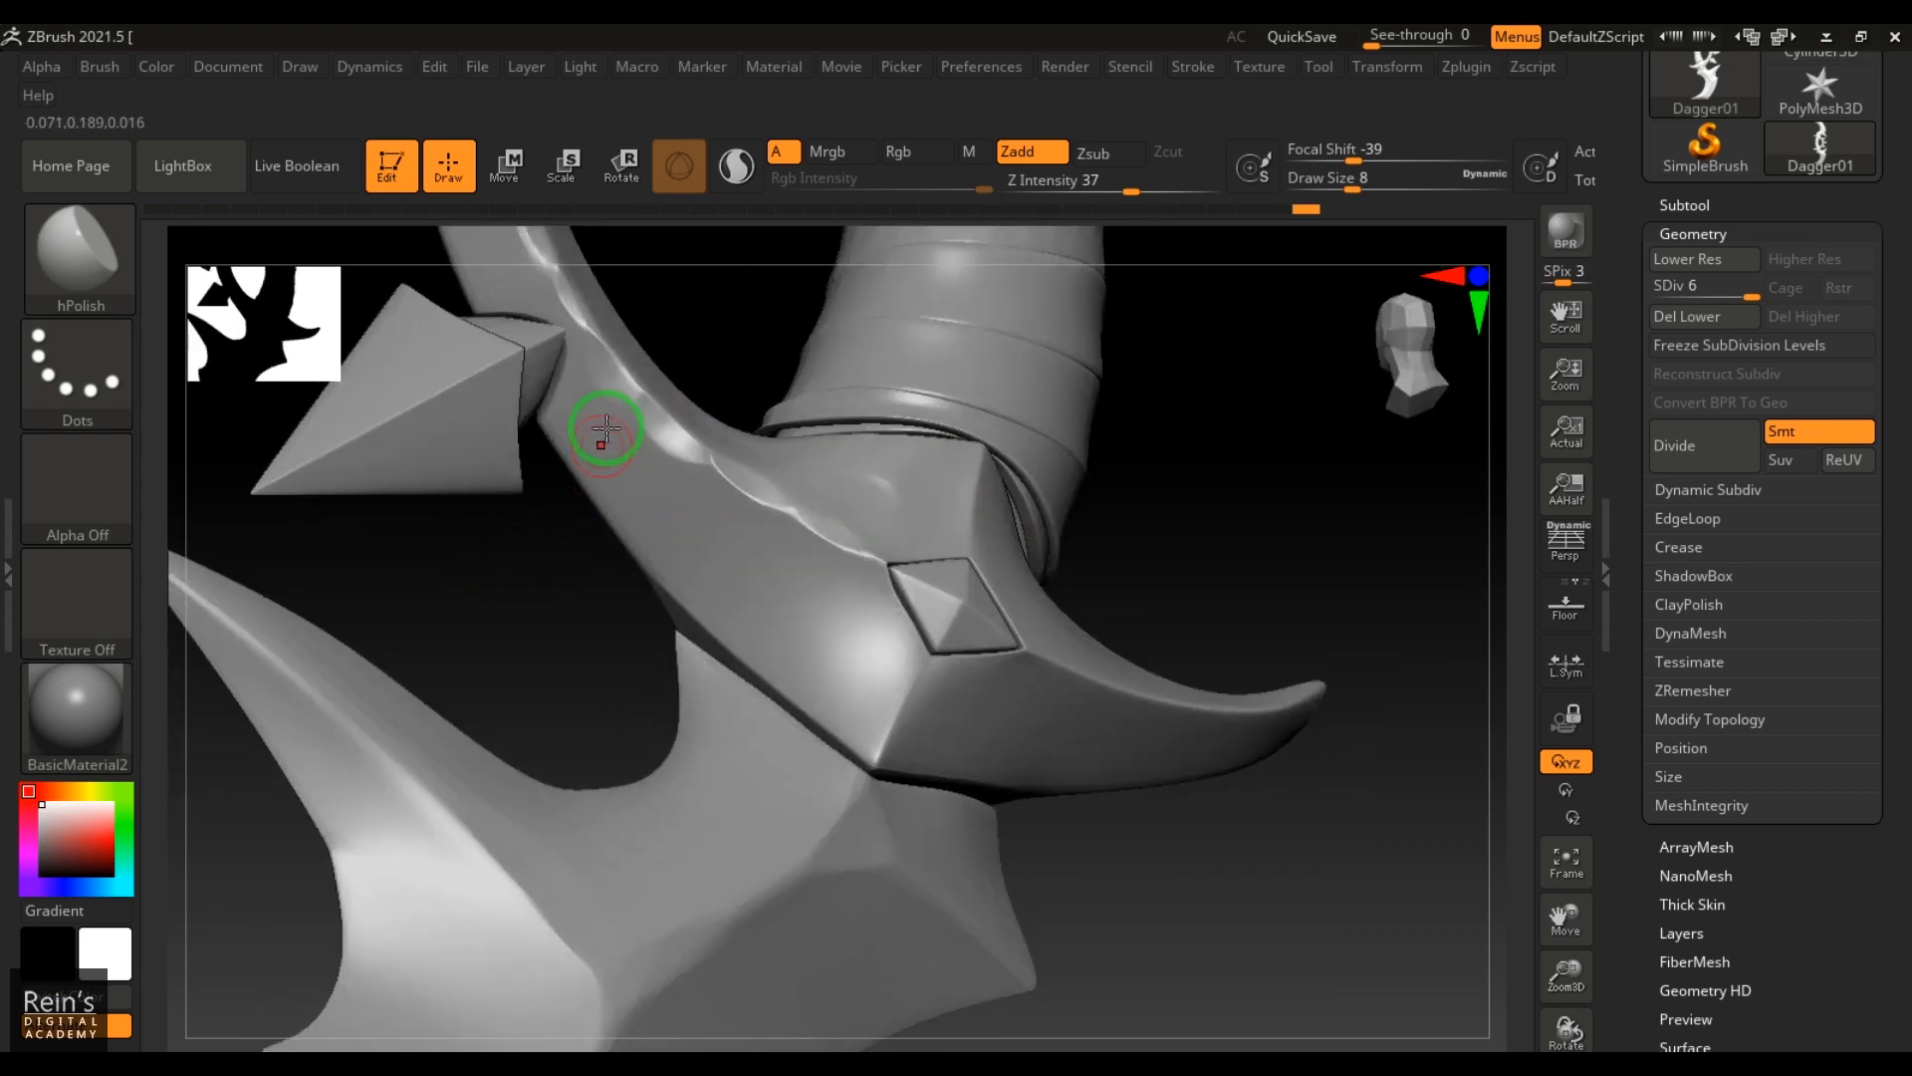
pyautogui.moveTo(611, 458); pyautogui.dragTo(632, 461)
pyautogui.moveTo(741, 521)
pyautogui.mouseDown()
pyautogui.moveTo(721, 565)
pyautogui.moveTo(701, 561)
pyautogui.moveTo(796, 586)
pyautogui.moveTo(810, 678)
pyautogui.moveTo(743, 641)
pyautogui.moveTo(832, 674)
pyautogui.moveTo(857, 653)
pyautogui.moveTo(1022, 681)
pyautogui.mouseUp()
# Polish the edge below the lower guard's gem and flatten patches along the horn's blade-facing side toward its tip.
pyautogui.moveTo(1282, 894); pyautogui.dragTo(1092, 676)
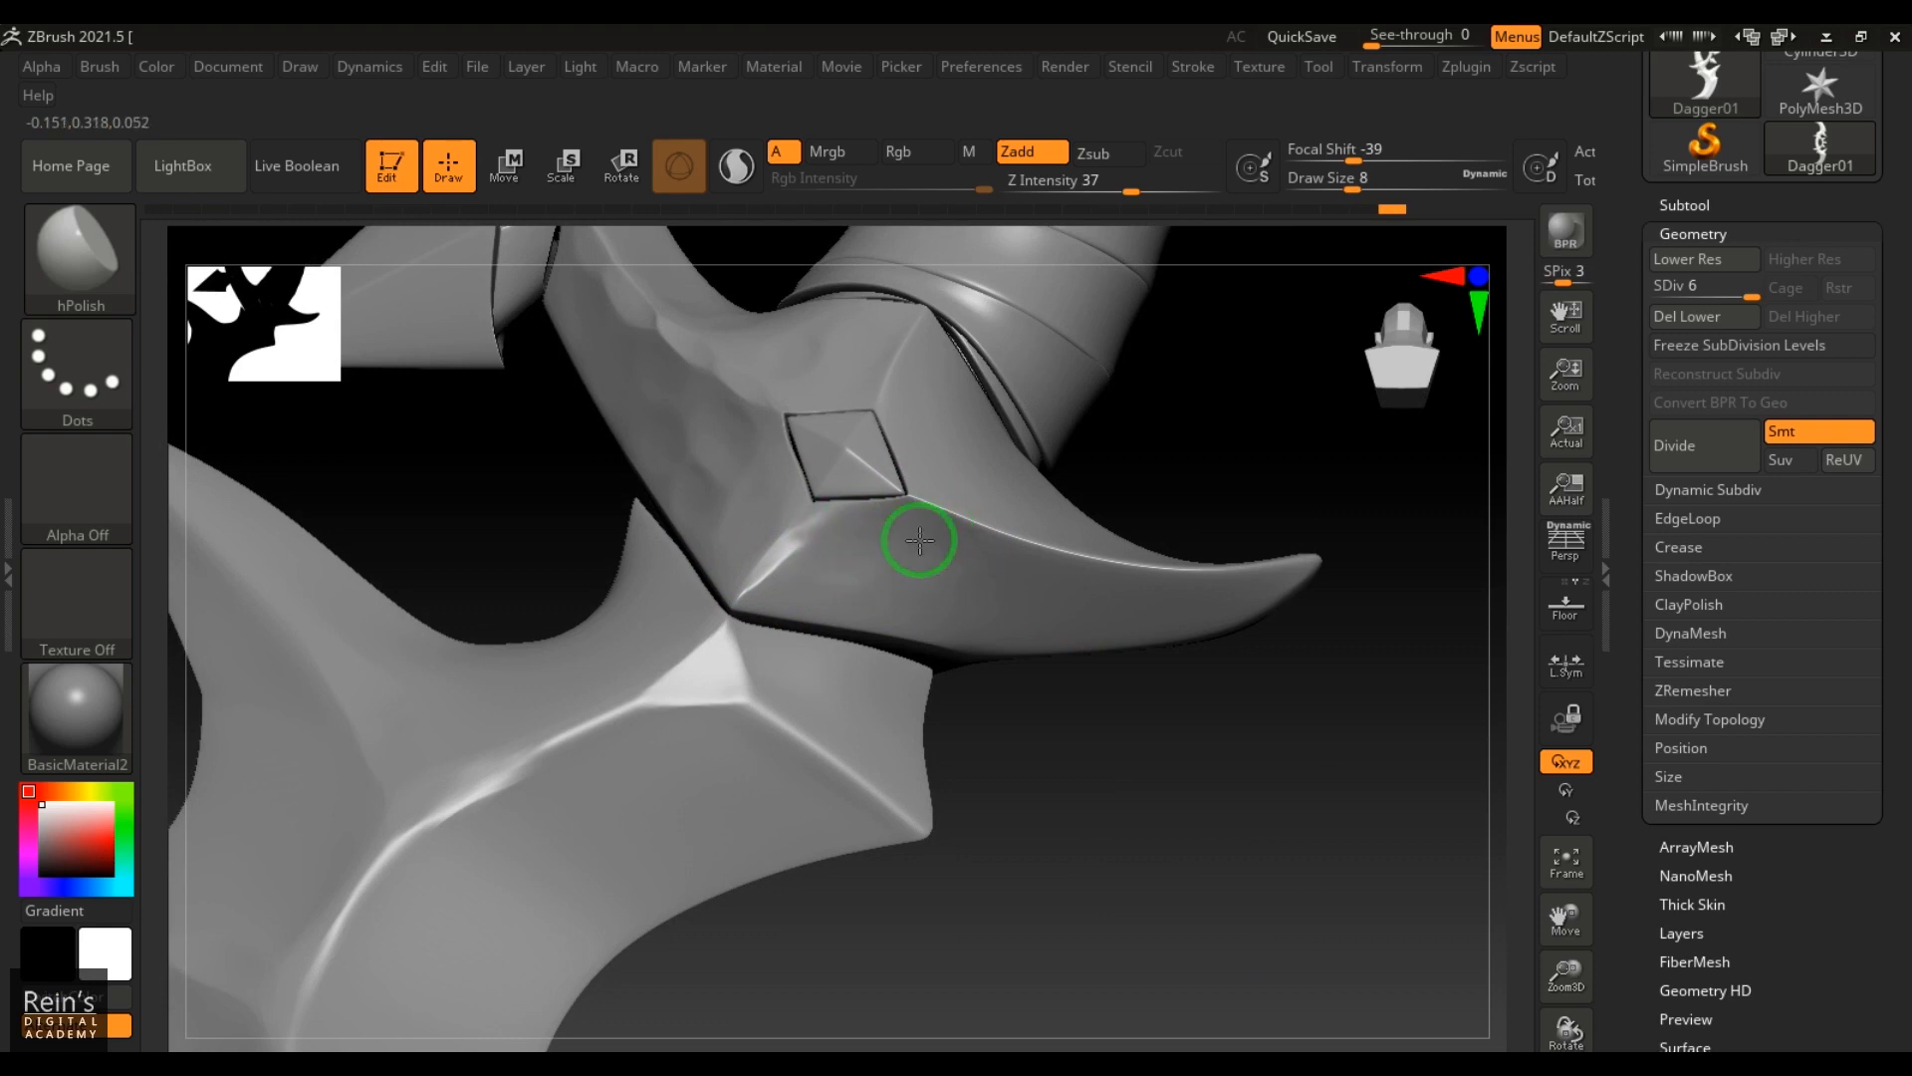
pyautogui.moveTo(1119, 696); pyautogui.dragTo(1055, 653)
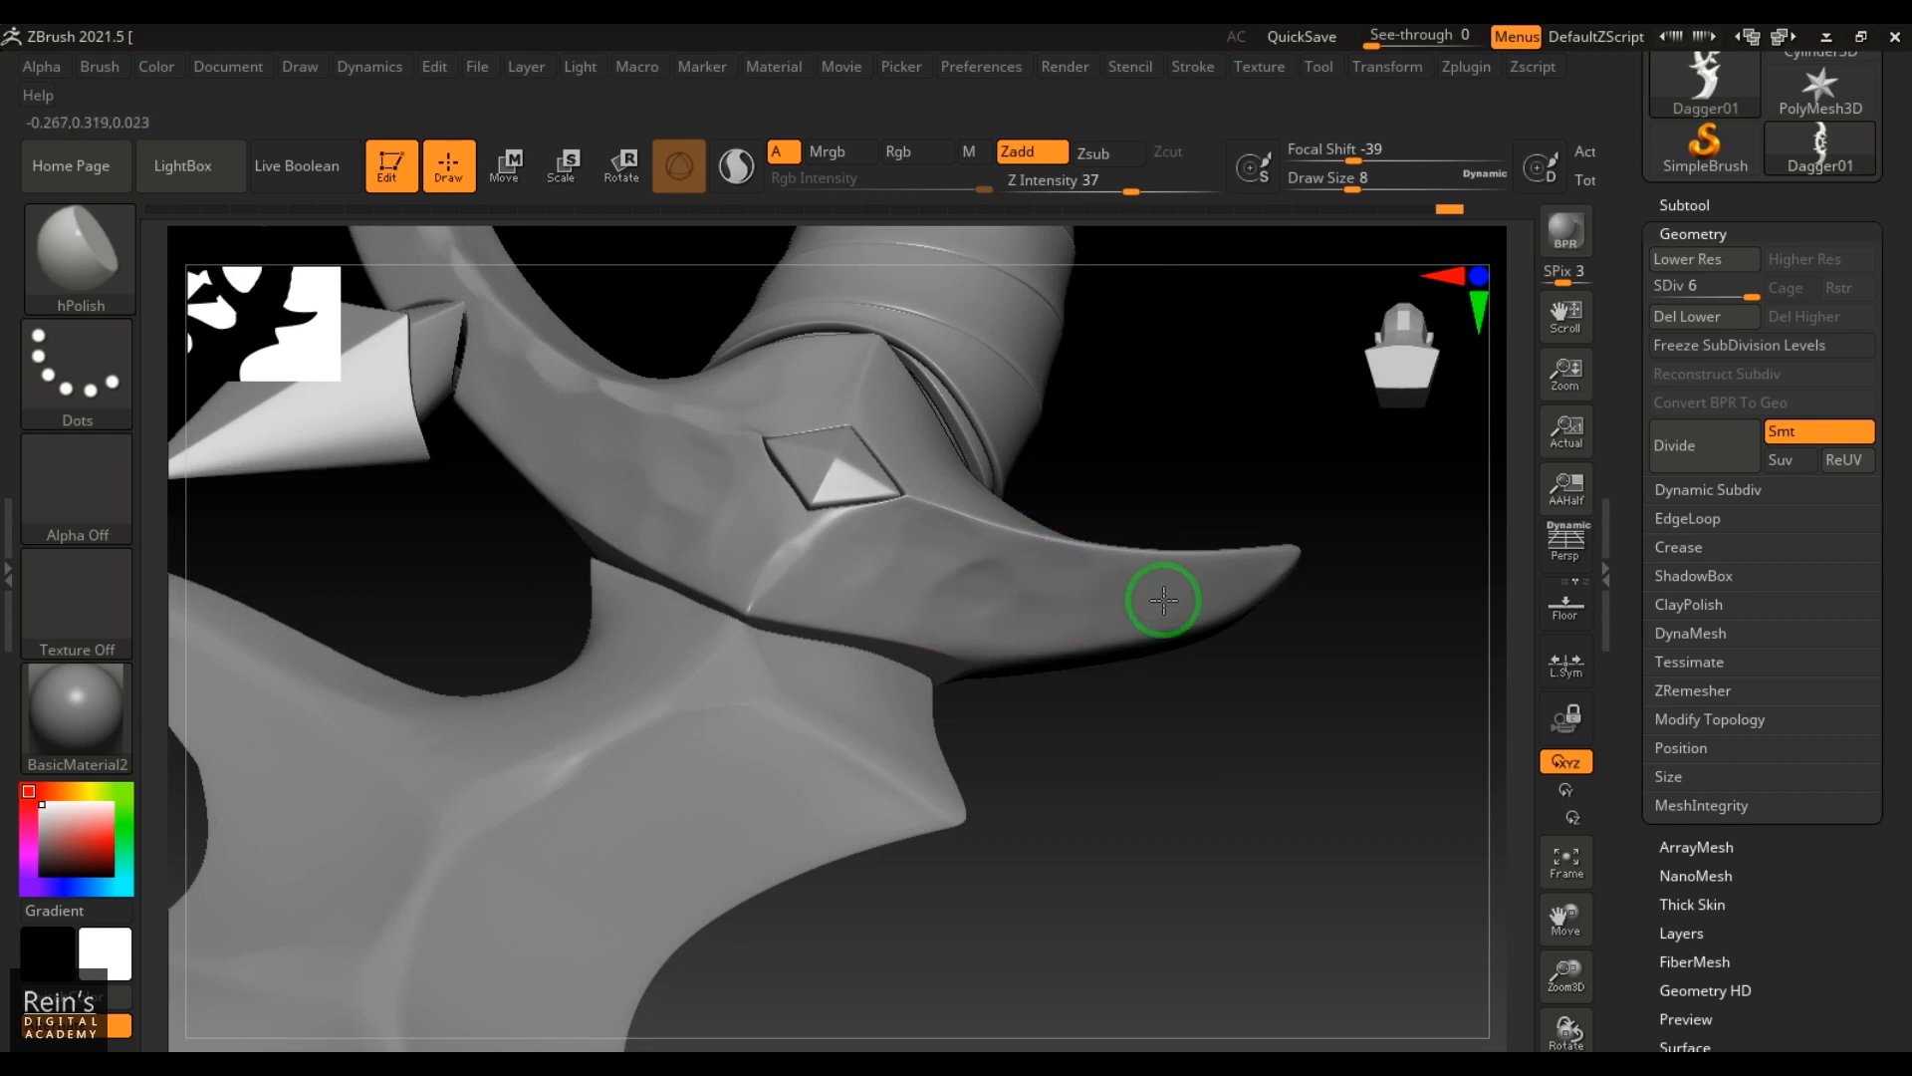
pyautogui.moveTo(1307, 689)
pyautogui.mouseDown()
pyautogui.moveTo(1259, 760)
pyautogui.moveTo(1101, 814)
pyautogui.moveTo(1242, 773)
pyautogui.moveTo(1137, 529)
pyautogui.moveTo(1155, 538)
pyautogui.moveTo(1147, 582)
pyautogui.mouseUp()
# Chip faceted patches into the lower horn's handle-facing surface, from beside the diamond gem toward the tip.
pyautogui.keyDown('alt'); pyautogui.moveTo(1133, 504); pyautogui.dragTo(1240, 653); pyautogui.keyUp('alt')
pyautogui.moveTo(726, 368)
pyautogui.mouseDown()
pyautogui.moveTo(734, 503)
pyautogui.moveTo(742, 399)
pyautogui.moveTo(677, 517)
pyautogui.moveTo(783, 545)
pyautogui.moveTo(687, 624)
pyautogui.mouseUp()
pyautogui.keyDown('alt'); pyautogui.moveTo(1067, 646); pyautogui.dragTo(982, 601); pyautogui.keyUp('alt')
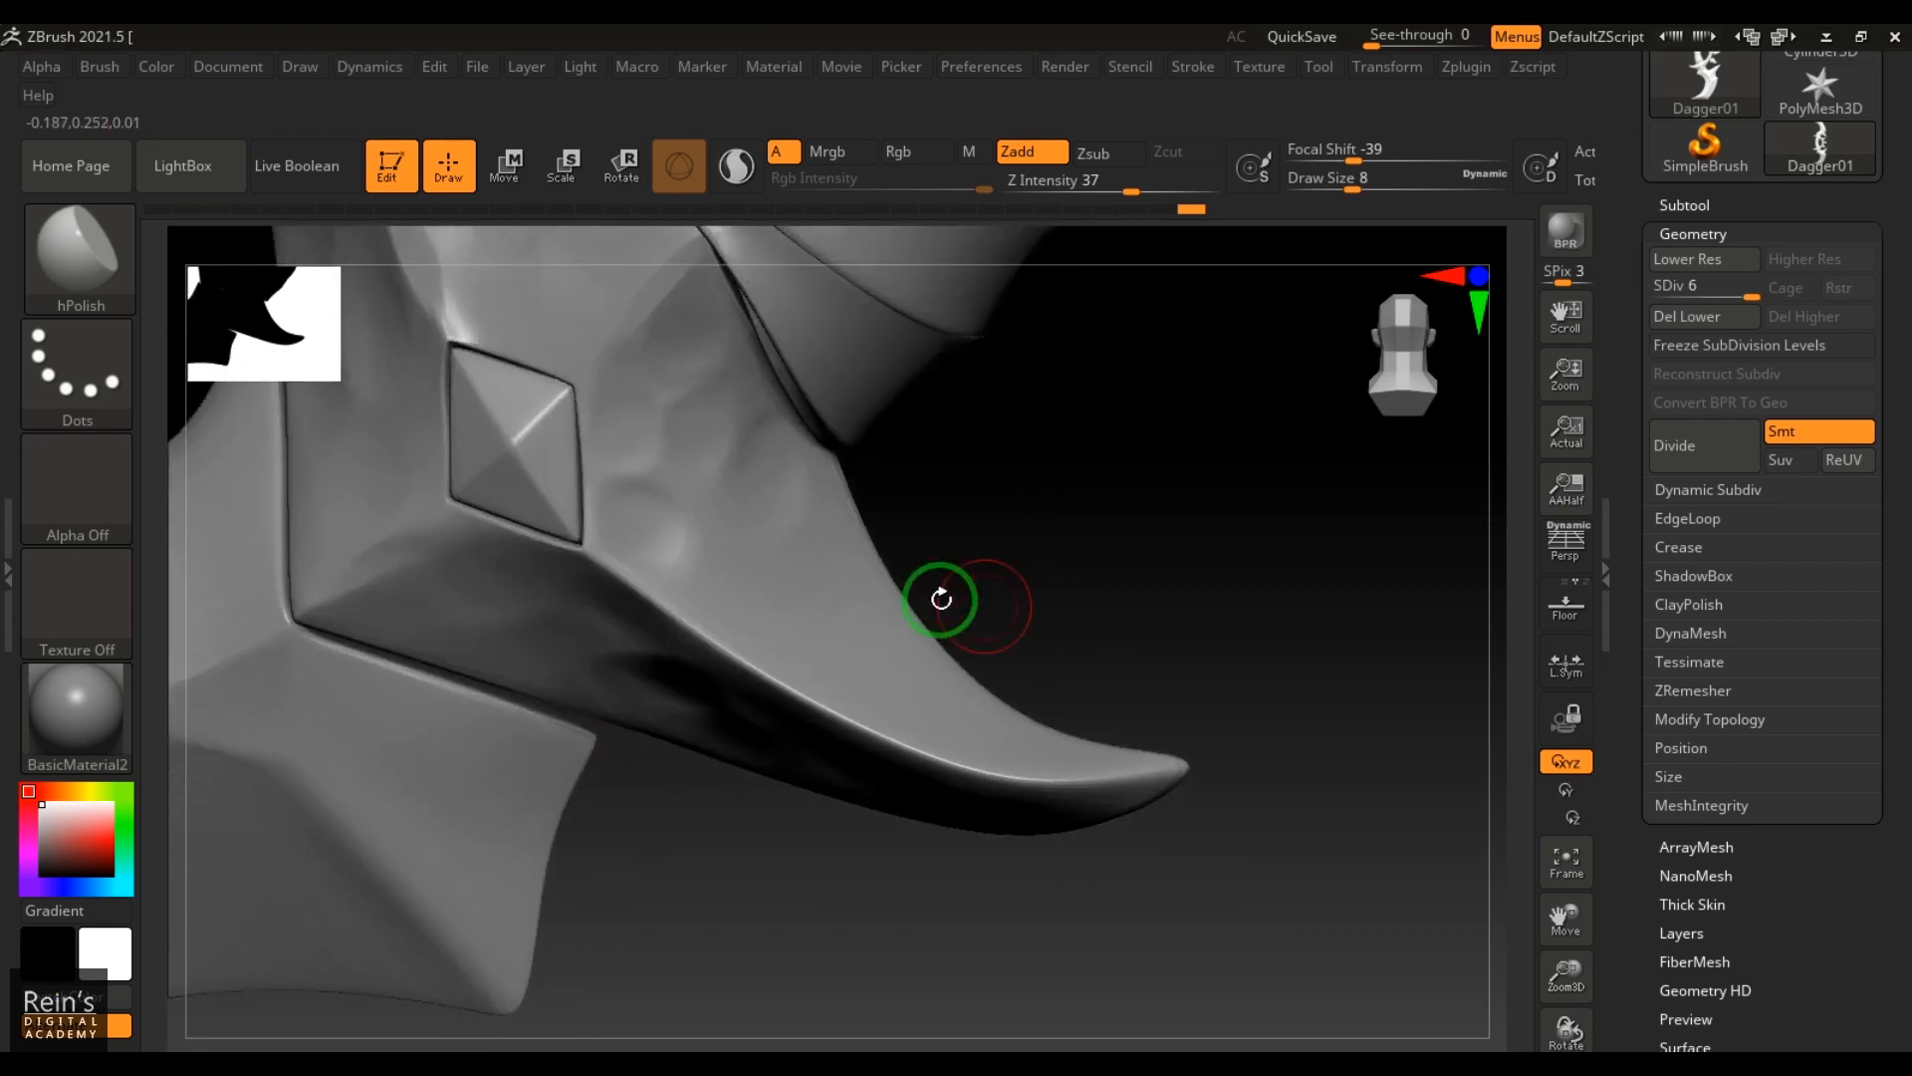
pyautogui.moveTo(837, 587); pyautogui.dragTo(875, 710)
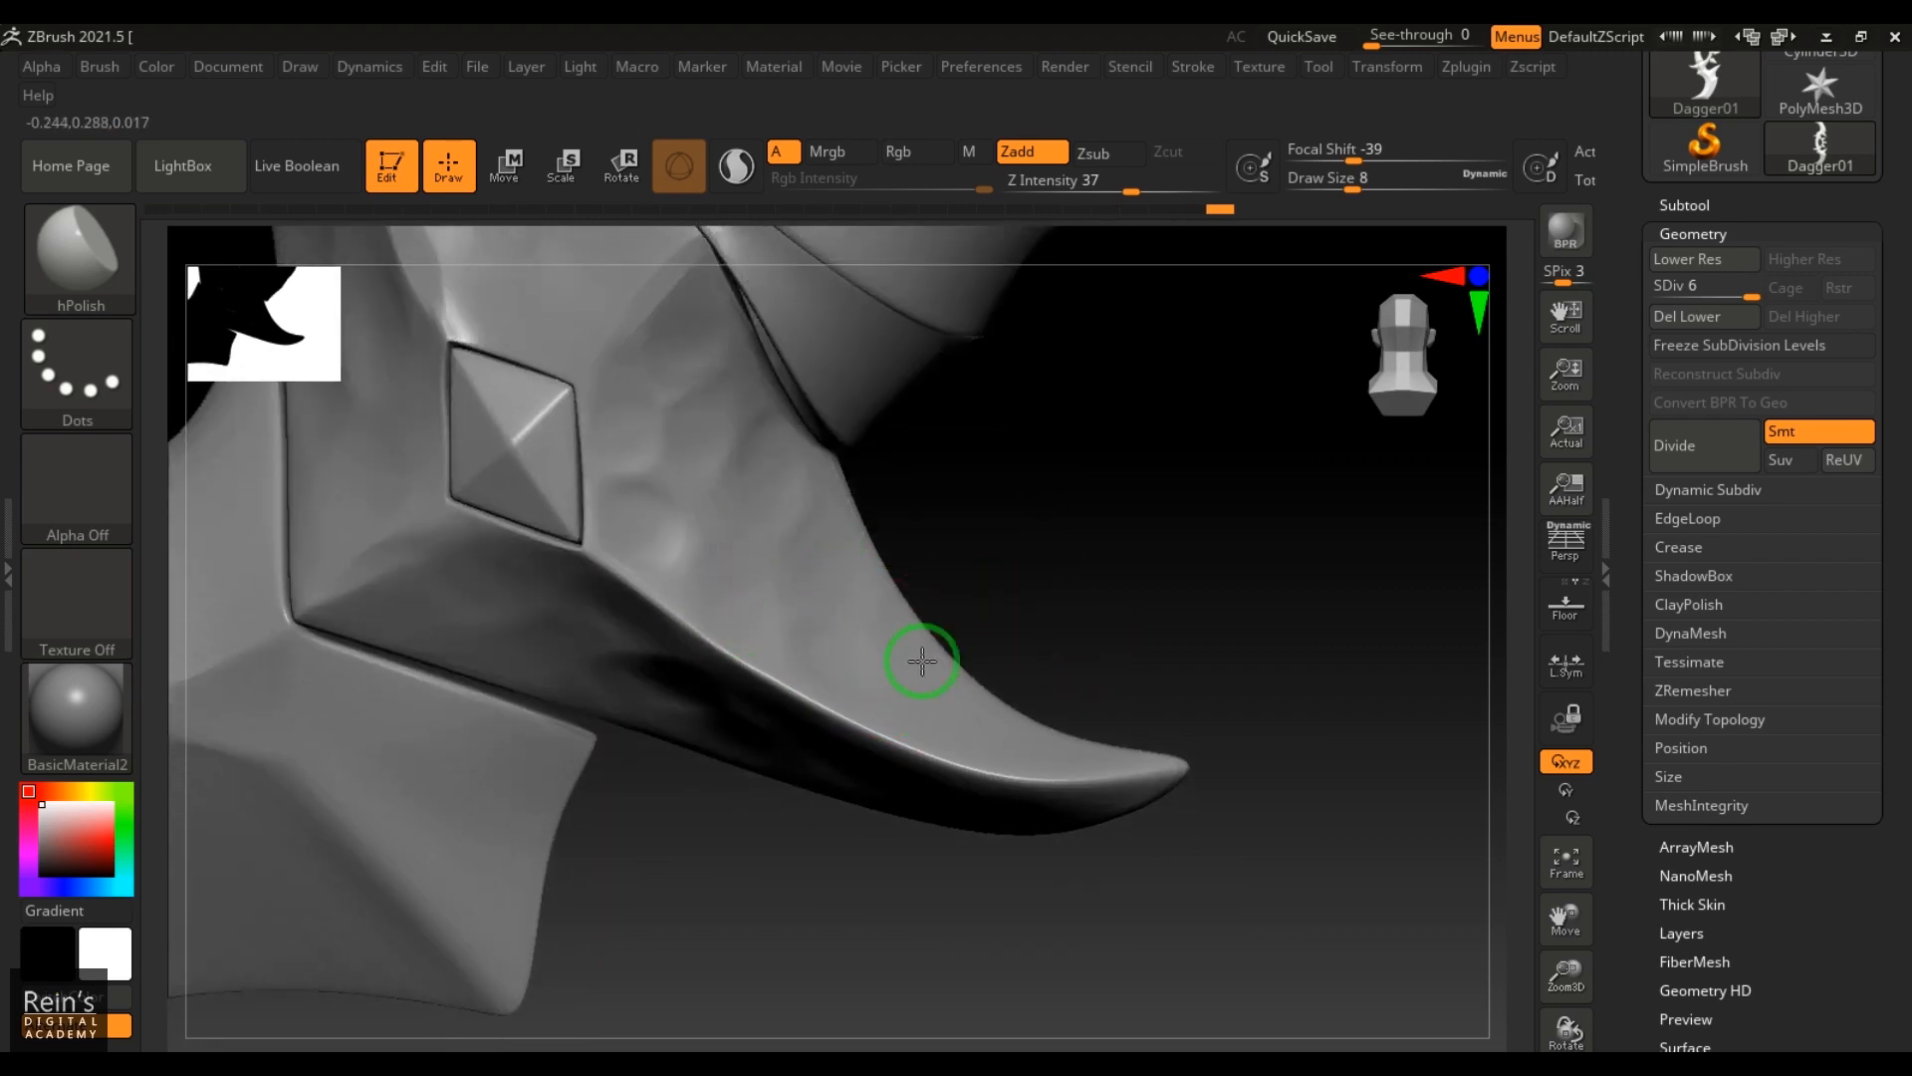
# Break up the long central edges of the upper and lower guard horns on the back side with hPolish strokes.
pyautogui.moveTo(1169, 636)
pyautogui.keyDown('alt'); pyautogui.mouseDown()
pyautogui.moveTo(1046, 456)
pyautogui.moveTo(1216, 618)
pyautogui.mouseUp(); pyautogui.keyUp('alt')
pyautogui.moveTo(1199, 529)
pyautogui.keyDown('alt'); pyautogui.mouseDown()
pyautogui.moveTo(1174, 461)
pyautogui.moveTo(1212, 507)
pyautogui.moveTo(1168, 501)
pyautogui.mouseUp(); pyautogui.keyUp('alt')
pyautogui.moveTo(1129, 581); pyautogui.dragTo(887, 436)
pyautogui.moveTo(1225, 557); pyautogui.dragTo(886, 317)
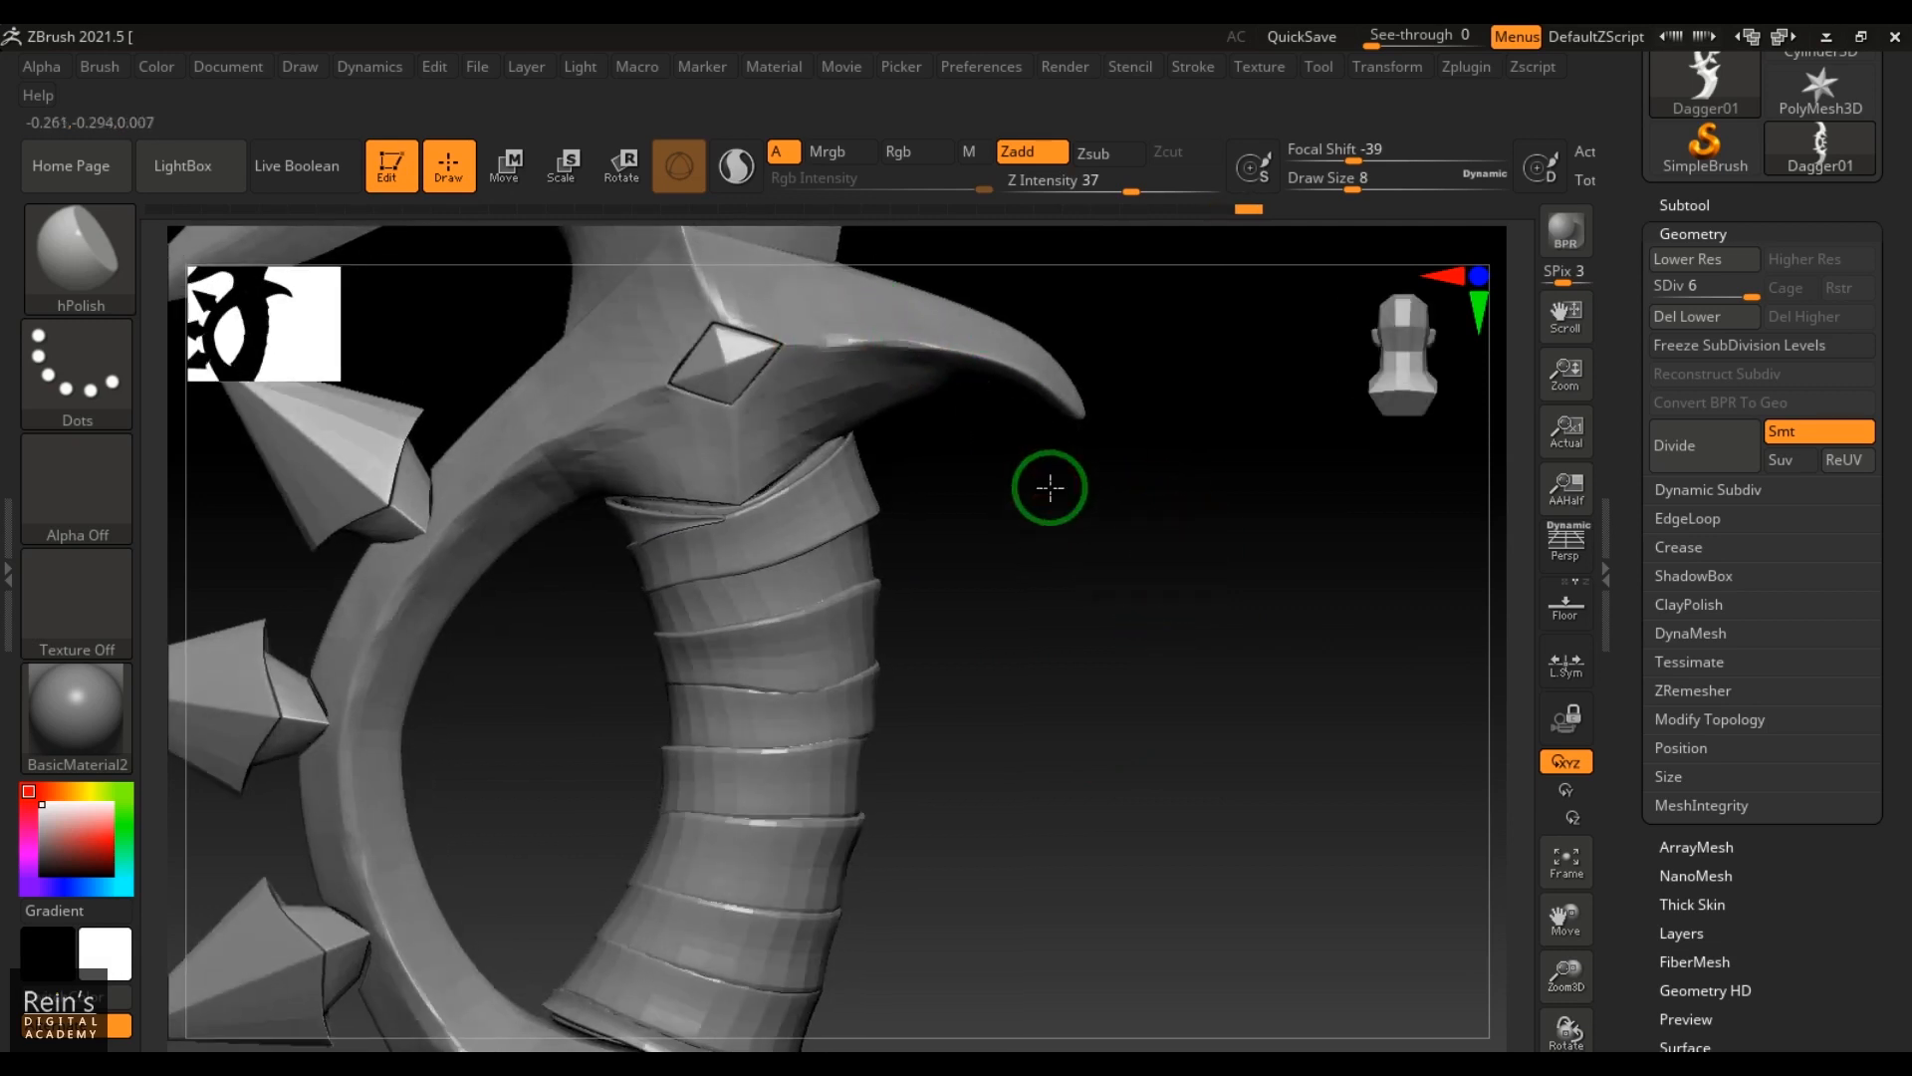
pyautogui.moveTo(1032, 504); pyautogui.dragTo(965, 349)
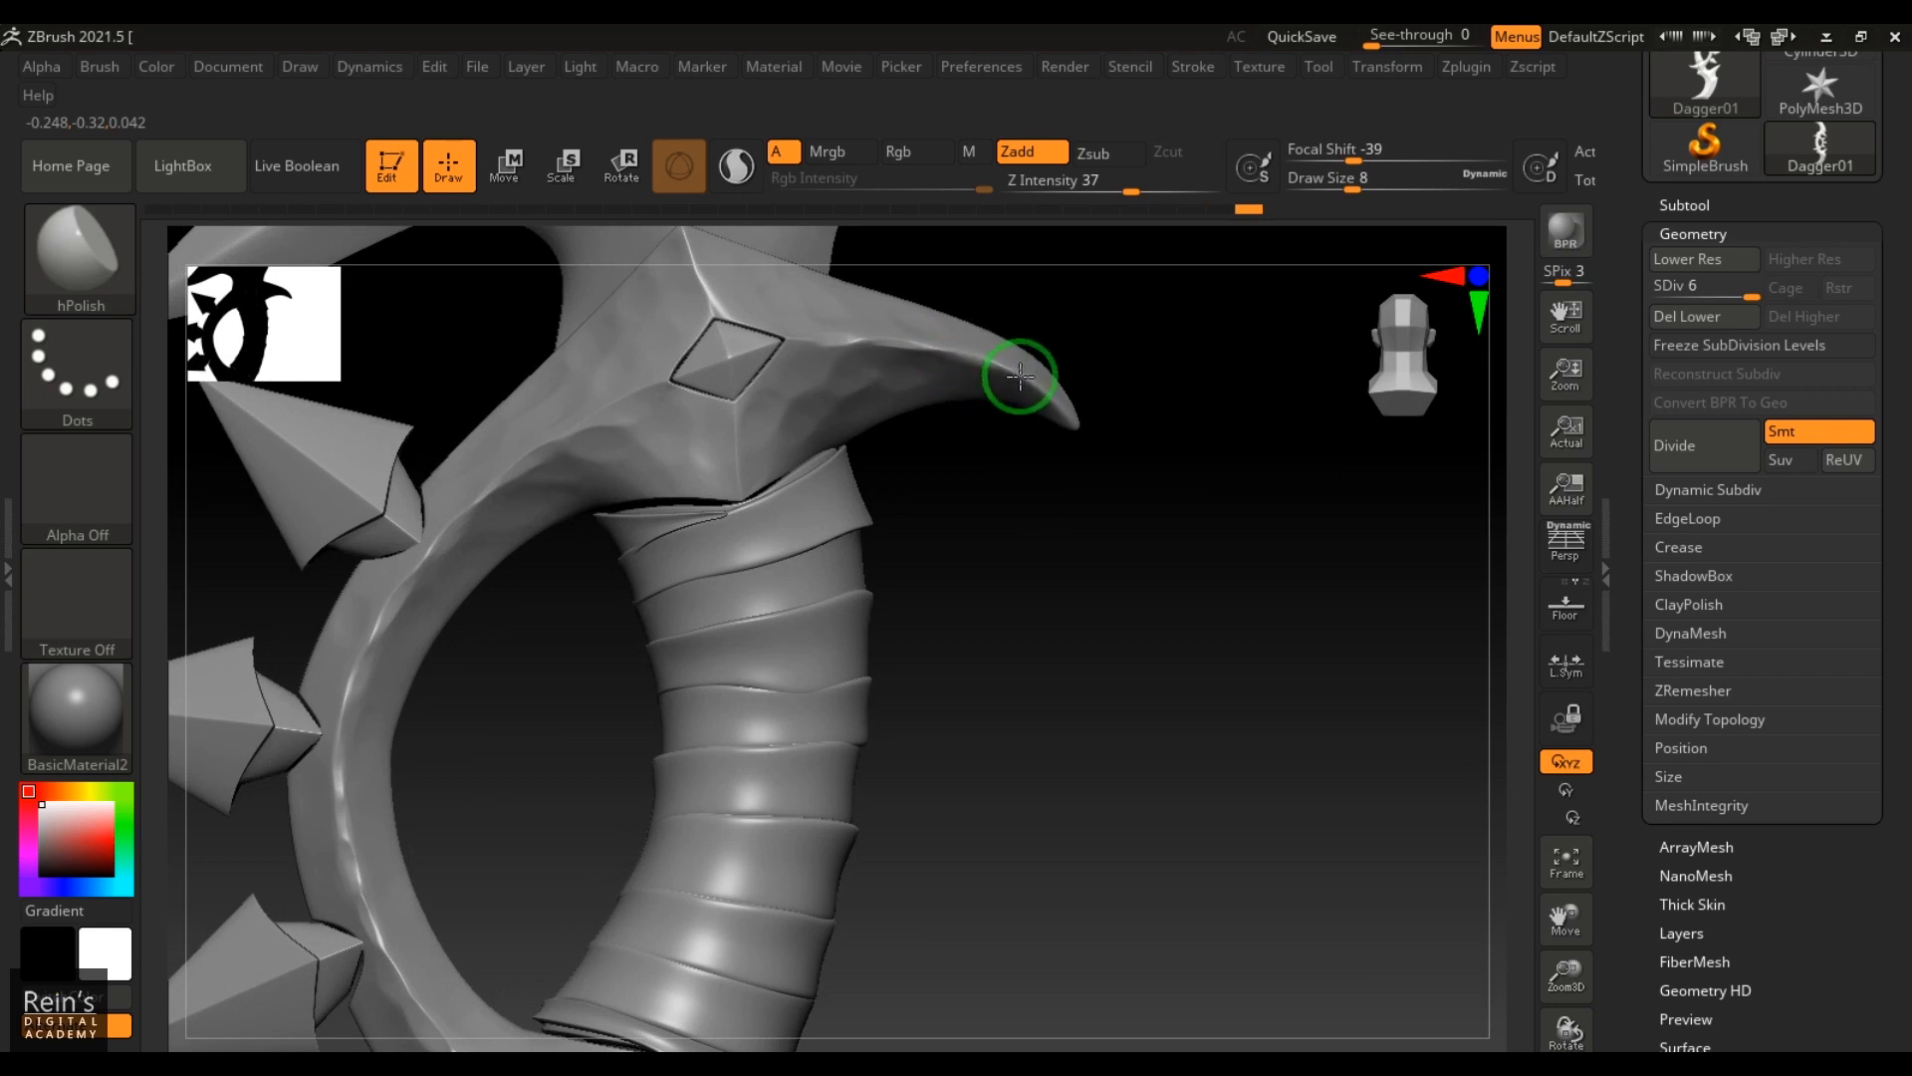
pyautogui.moveTo(1020, 577)
pyautogui.mouseDown()
pyautogui.moveTo(1064, 632)
pyautogui.moveTo(1045, 588)
pyautogui.mouseUp()
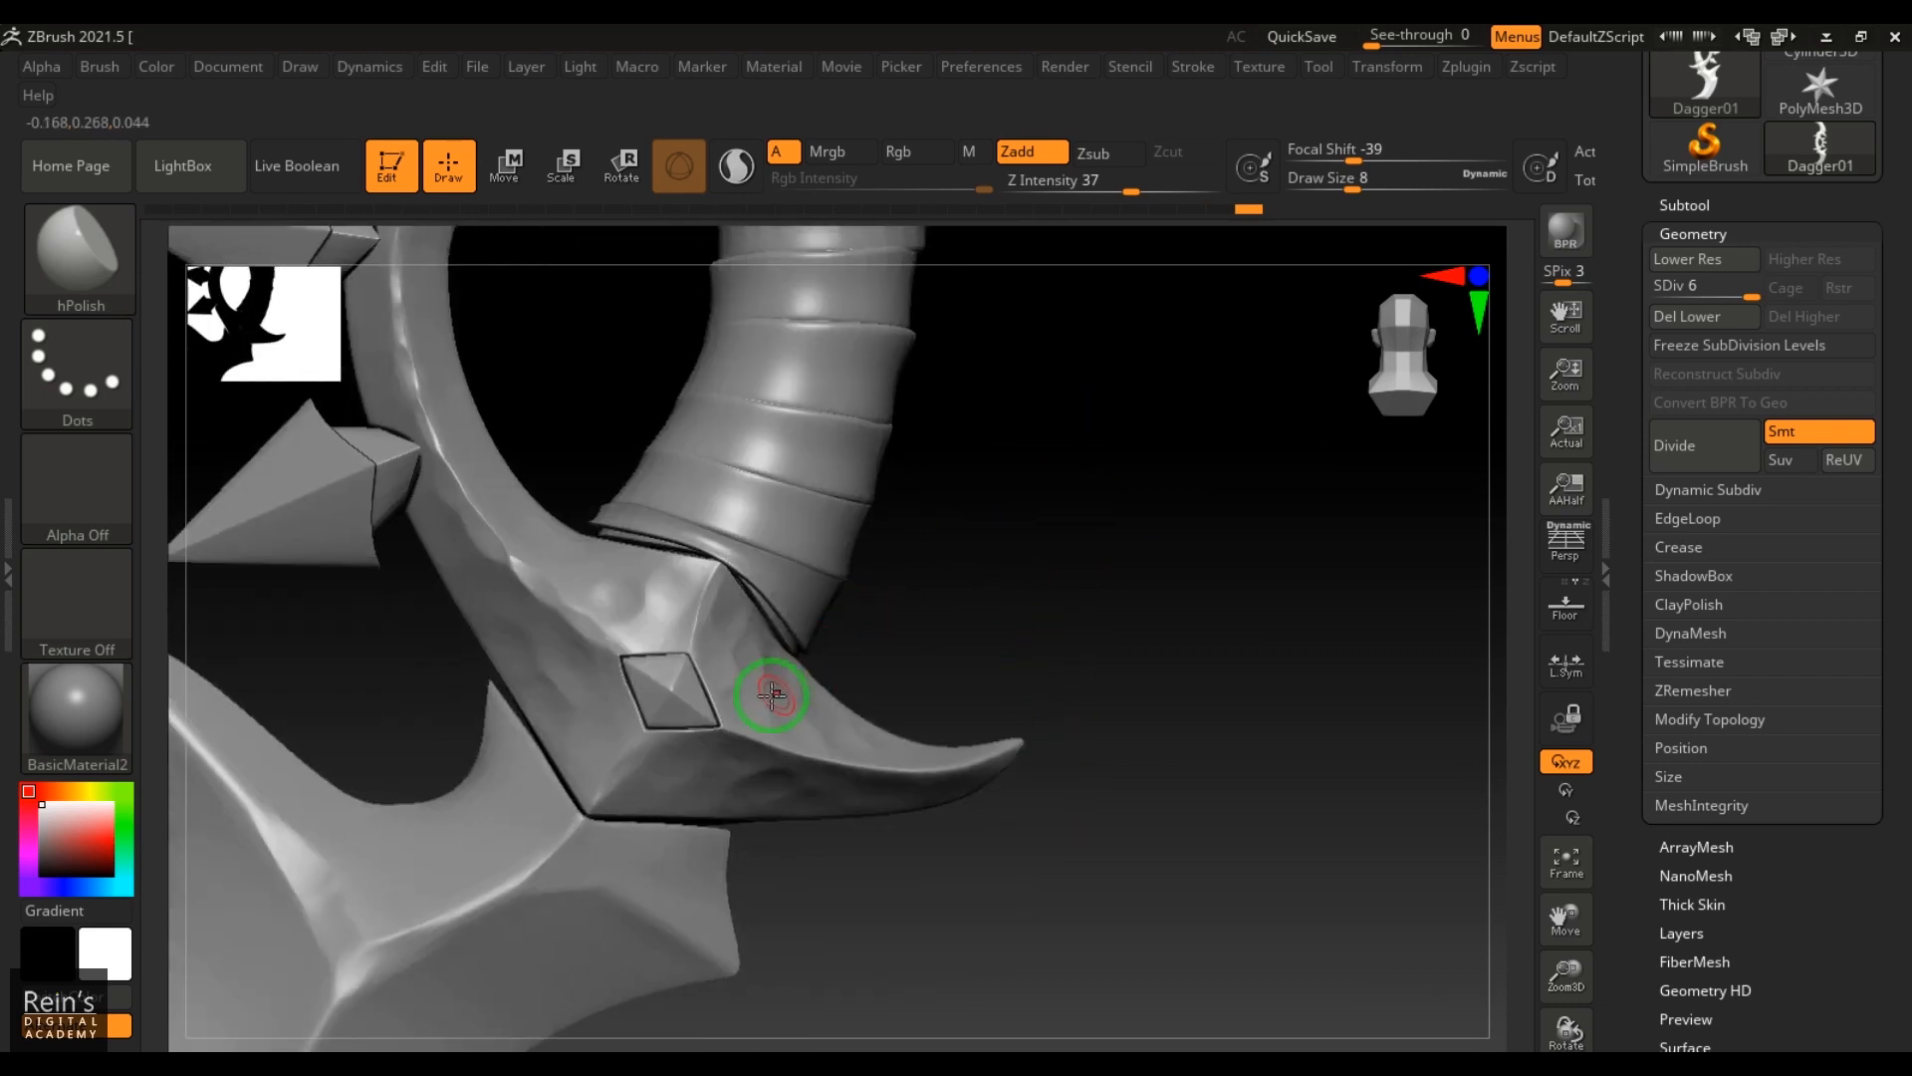
pyautogui.moveTo(759, 744); pyautogui.dragTo(850, 757)
pyautogui.keyDown('alt'); pyautogui.moveTo(1062, 847); pyautogui.dragTo(1025, 699); pyautogui.keyUp('alt')
pyautogui.moveTo(785, 607)
pyautogui.mouseDown()
pyautogui.moveTo(909, 619)
pyautogui.moveTo(867, 625)
pyautogui.mouseUp()
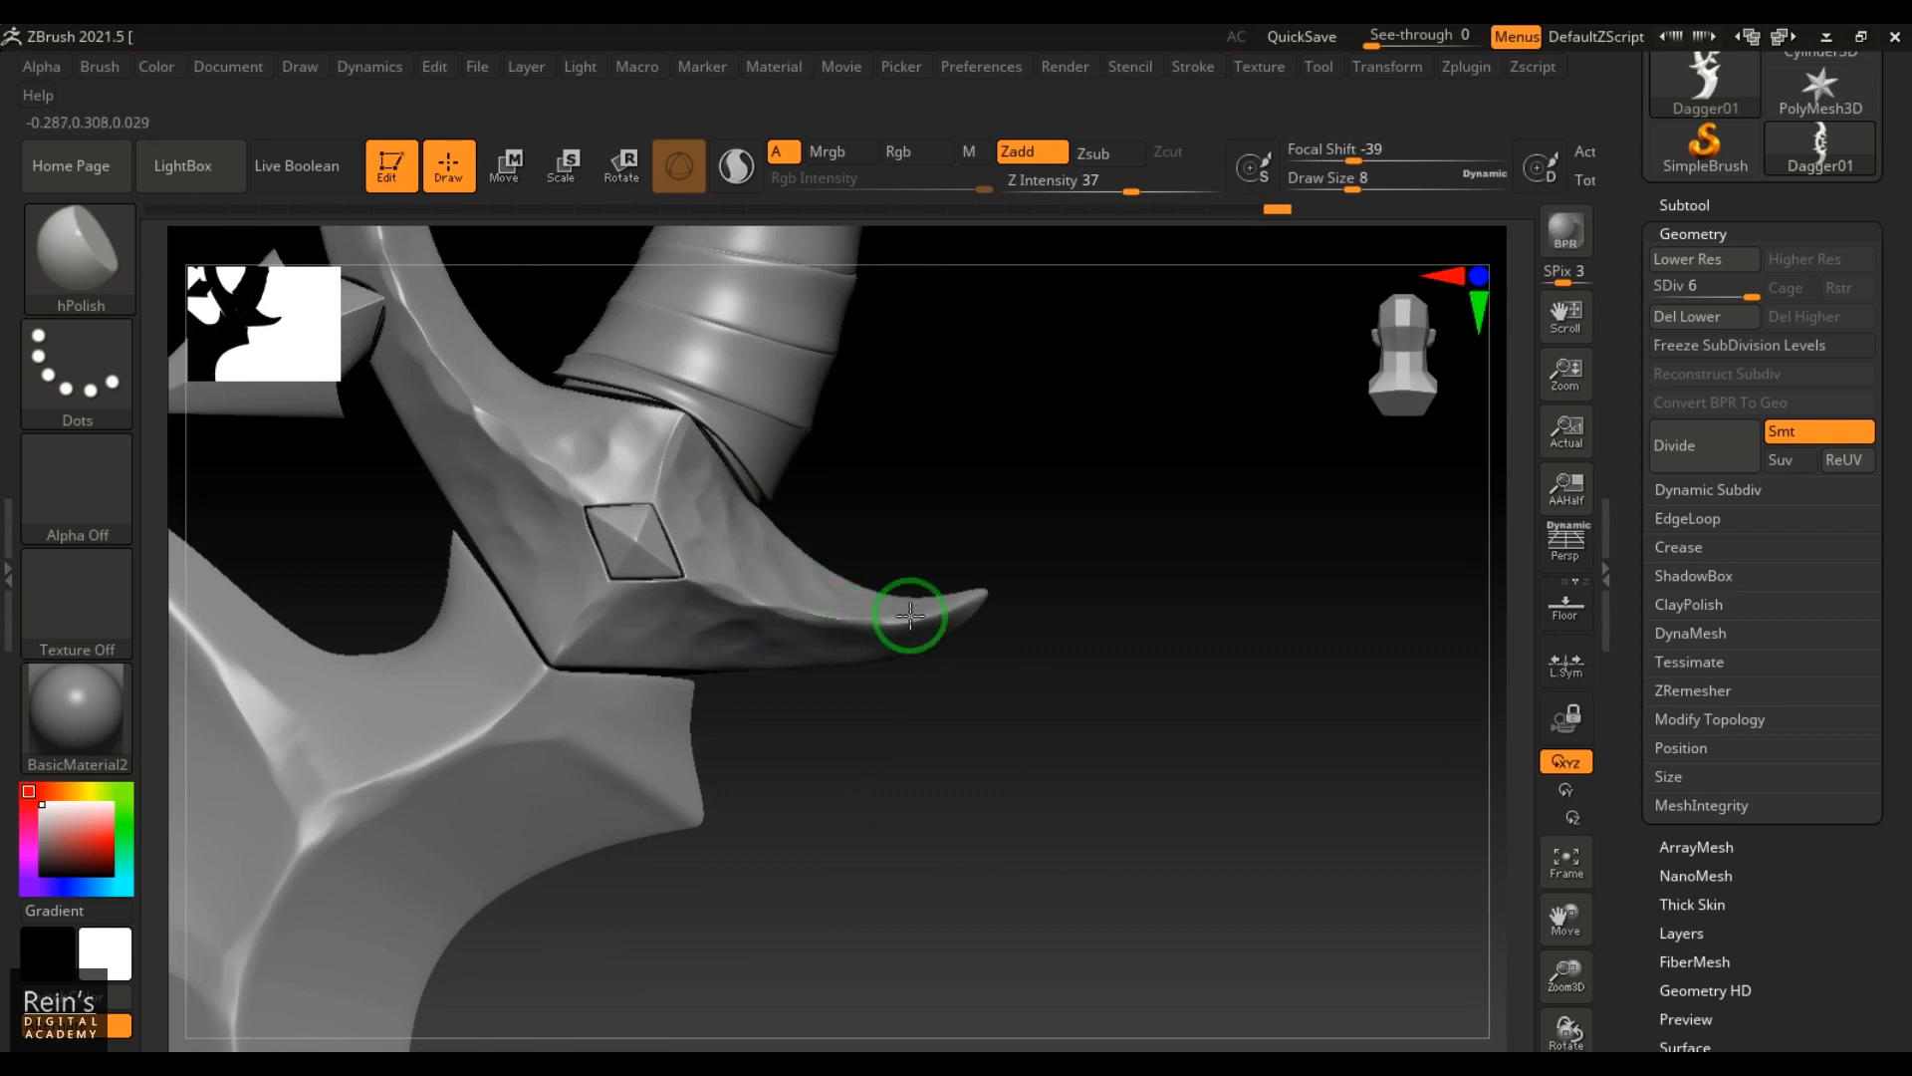
# Polish irregular chips into the upper guard horn's central edge on the front side, from near the tip to the gem.
pyautogui.moveTo(1096, 631); pyautogui.dragTo(973, 571)
pyautogui.moveTo(491, 521); pyautogui.dragTo(465, 793)
pyautogui.keyDown('alt'); pyautogui.moveTo(398, 645); pyautogui.dragTo(481, 845); pyautogui.keyUp('alt')
pyautogui.moveTo(513, 434)
pyautogui.mouseDown()
pyautogui.moveTo(495, 451)
pyautogui.moveTo(608, 403)
pyautogui.moveTo(738, 407)
pyautogui.mouseUp()
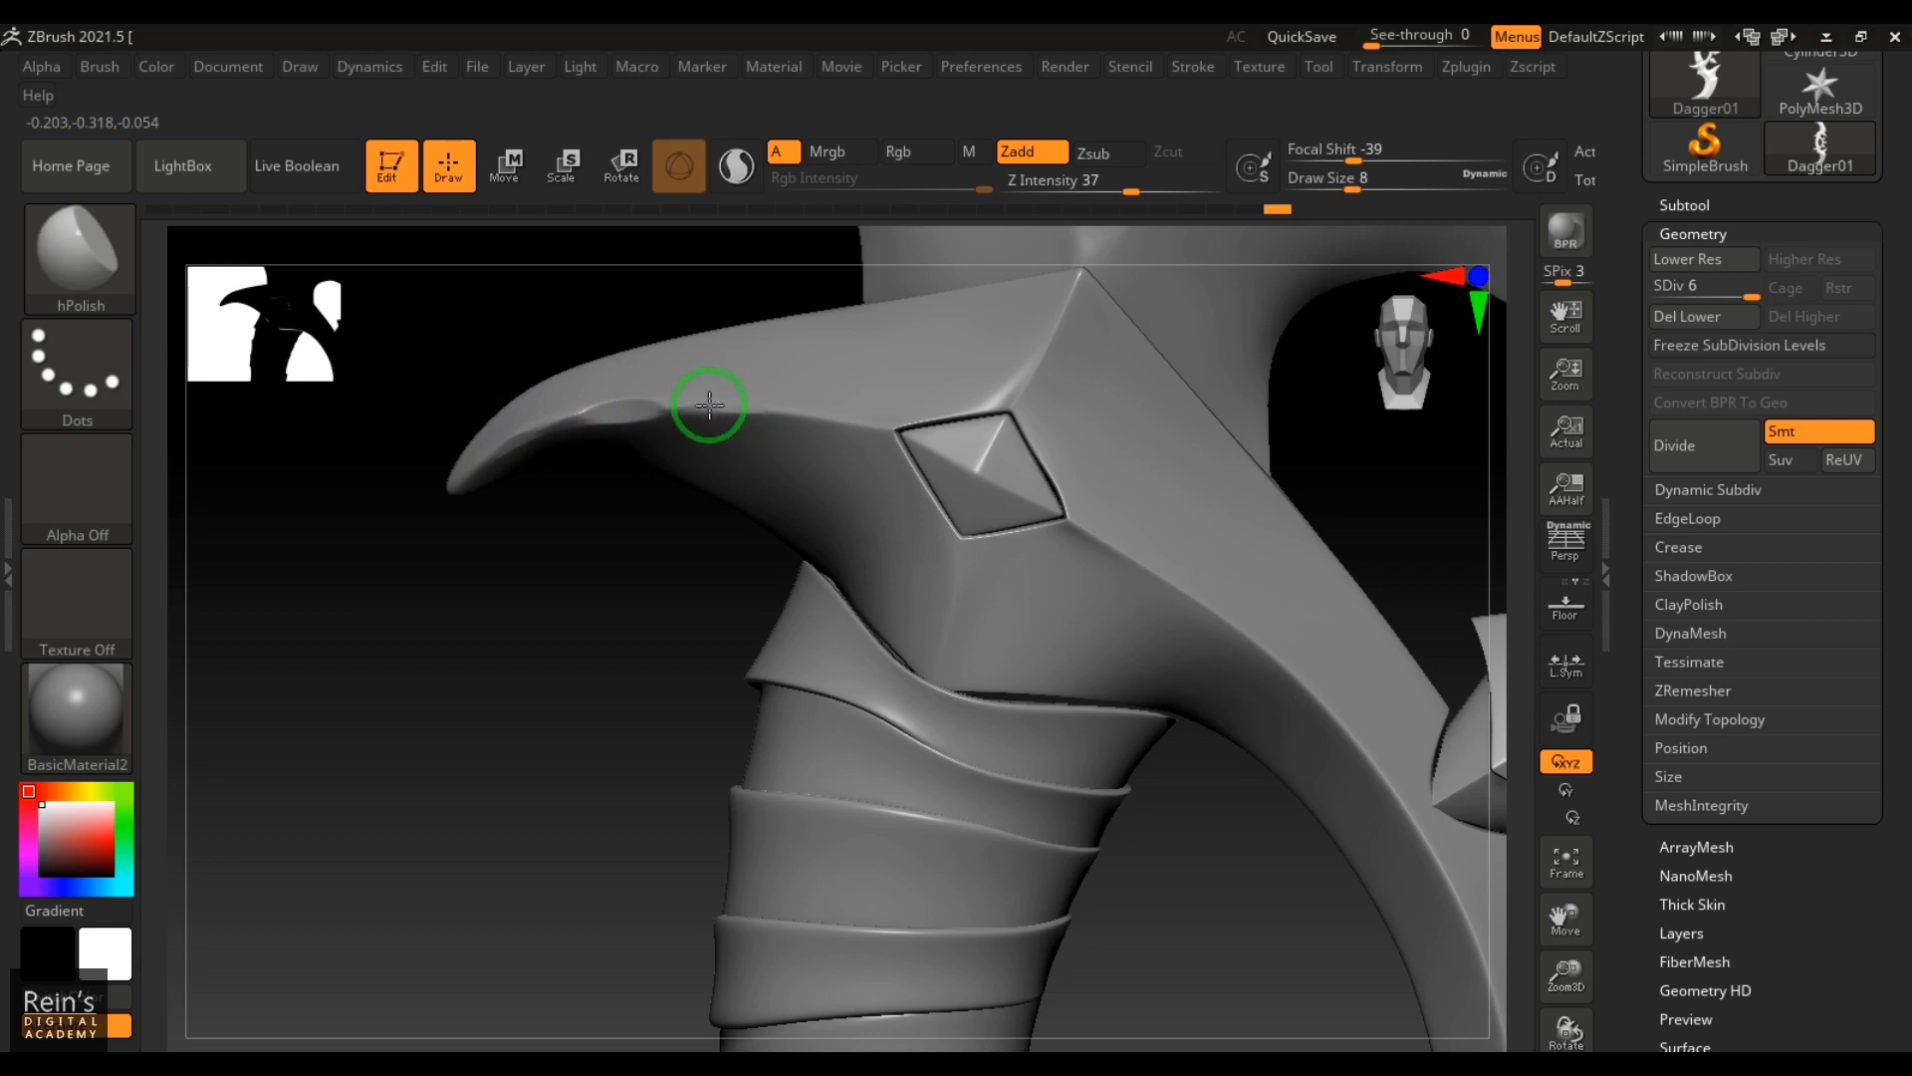
pyautogui.moveTo(875, 418); pyautogui.dragTo(942, 358)
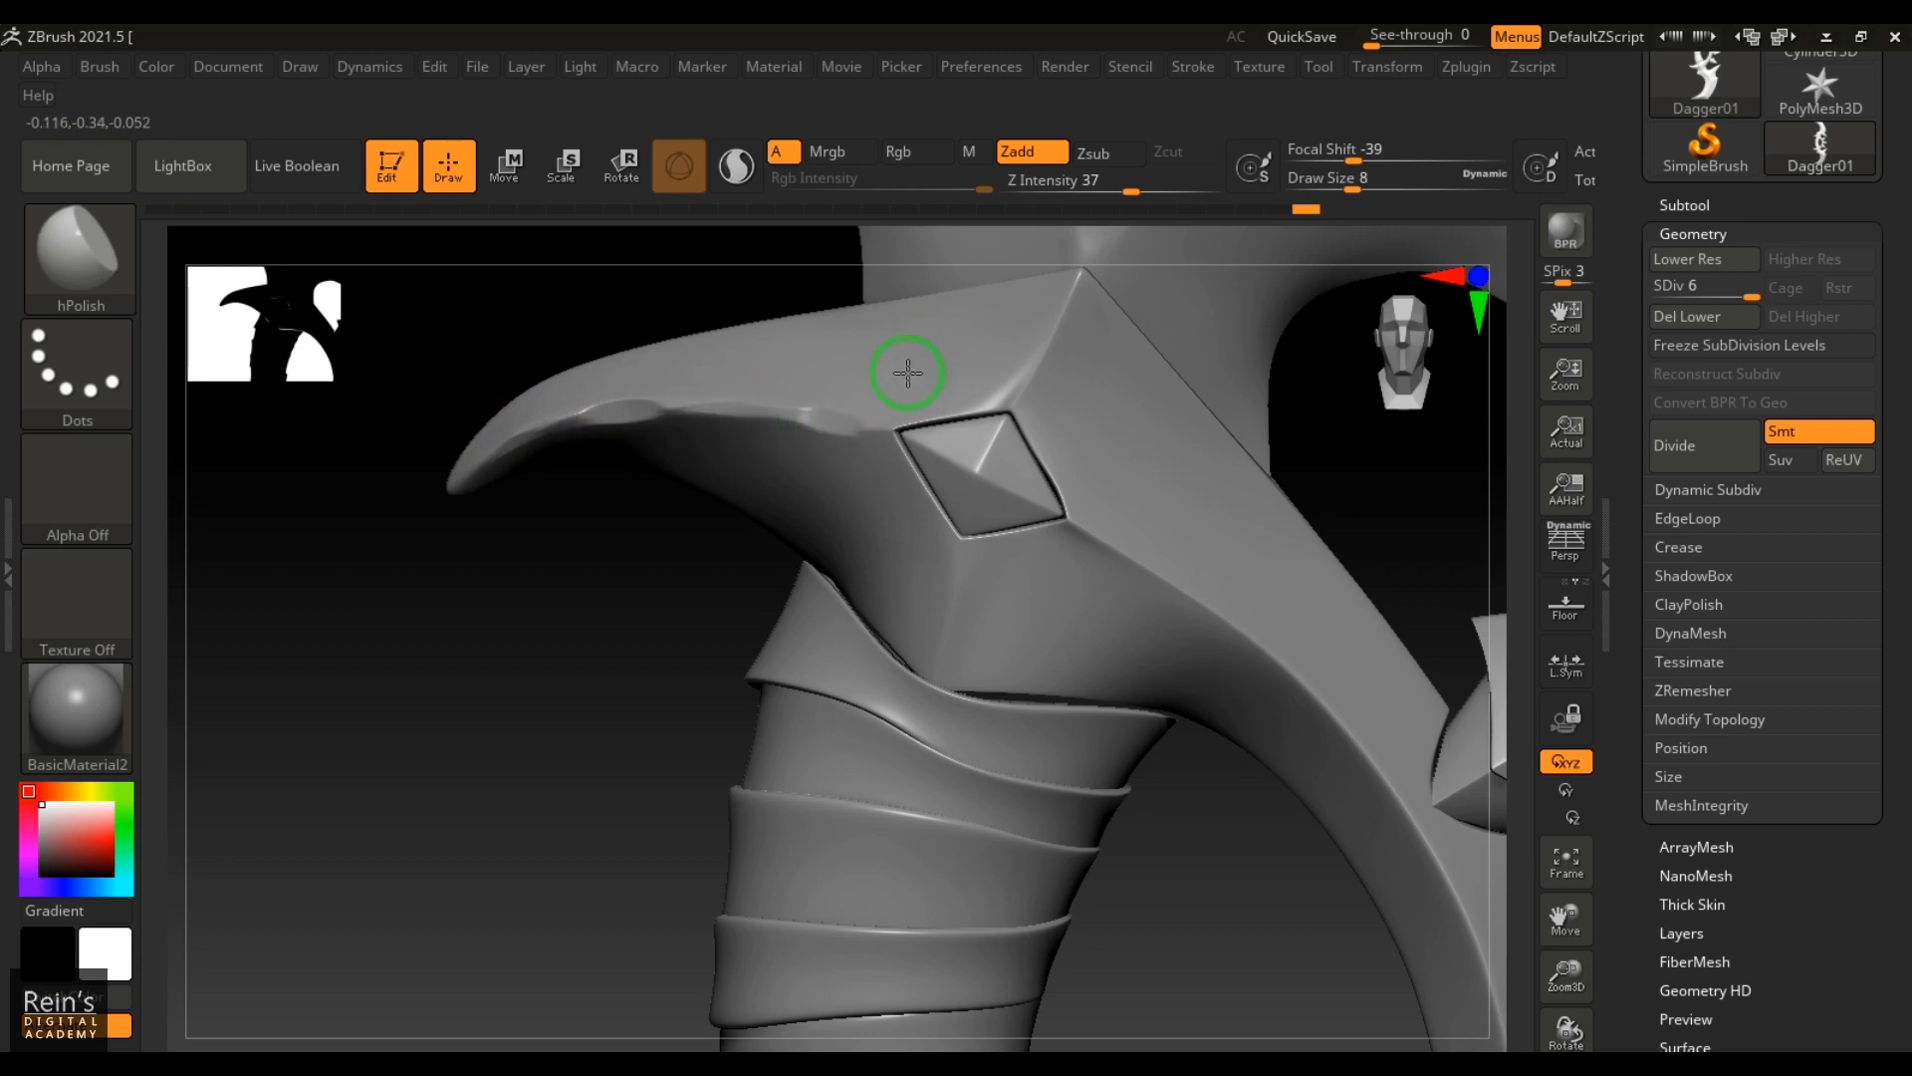
# Flatten irregular patches into the upper face of the front-side guard horn, from above the gem toward the tip.
pyautogui.moveTo(550, 578)
pyautogui.mouseDown()
pyautogui.moveTo(576, 619)
pyautogui.moveTo(465, 631)
pyautogui.moveTo(606, 601)
pyautogui.mouseUp()
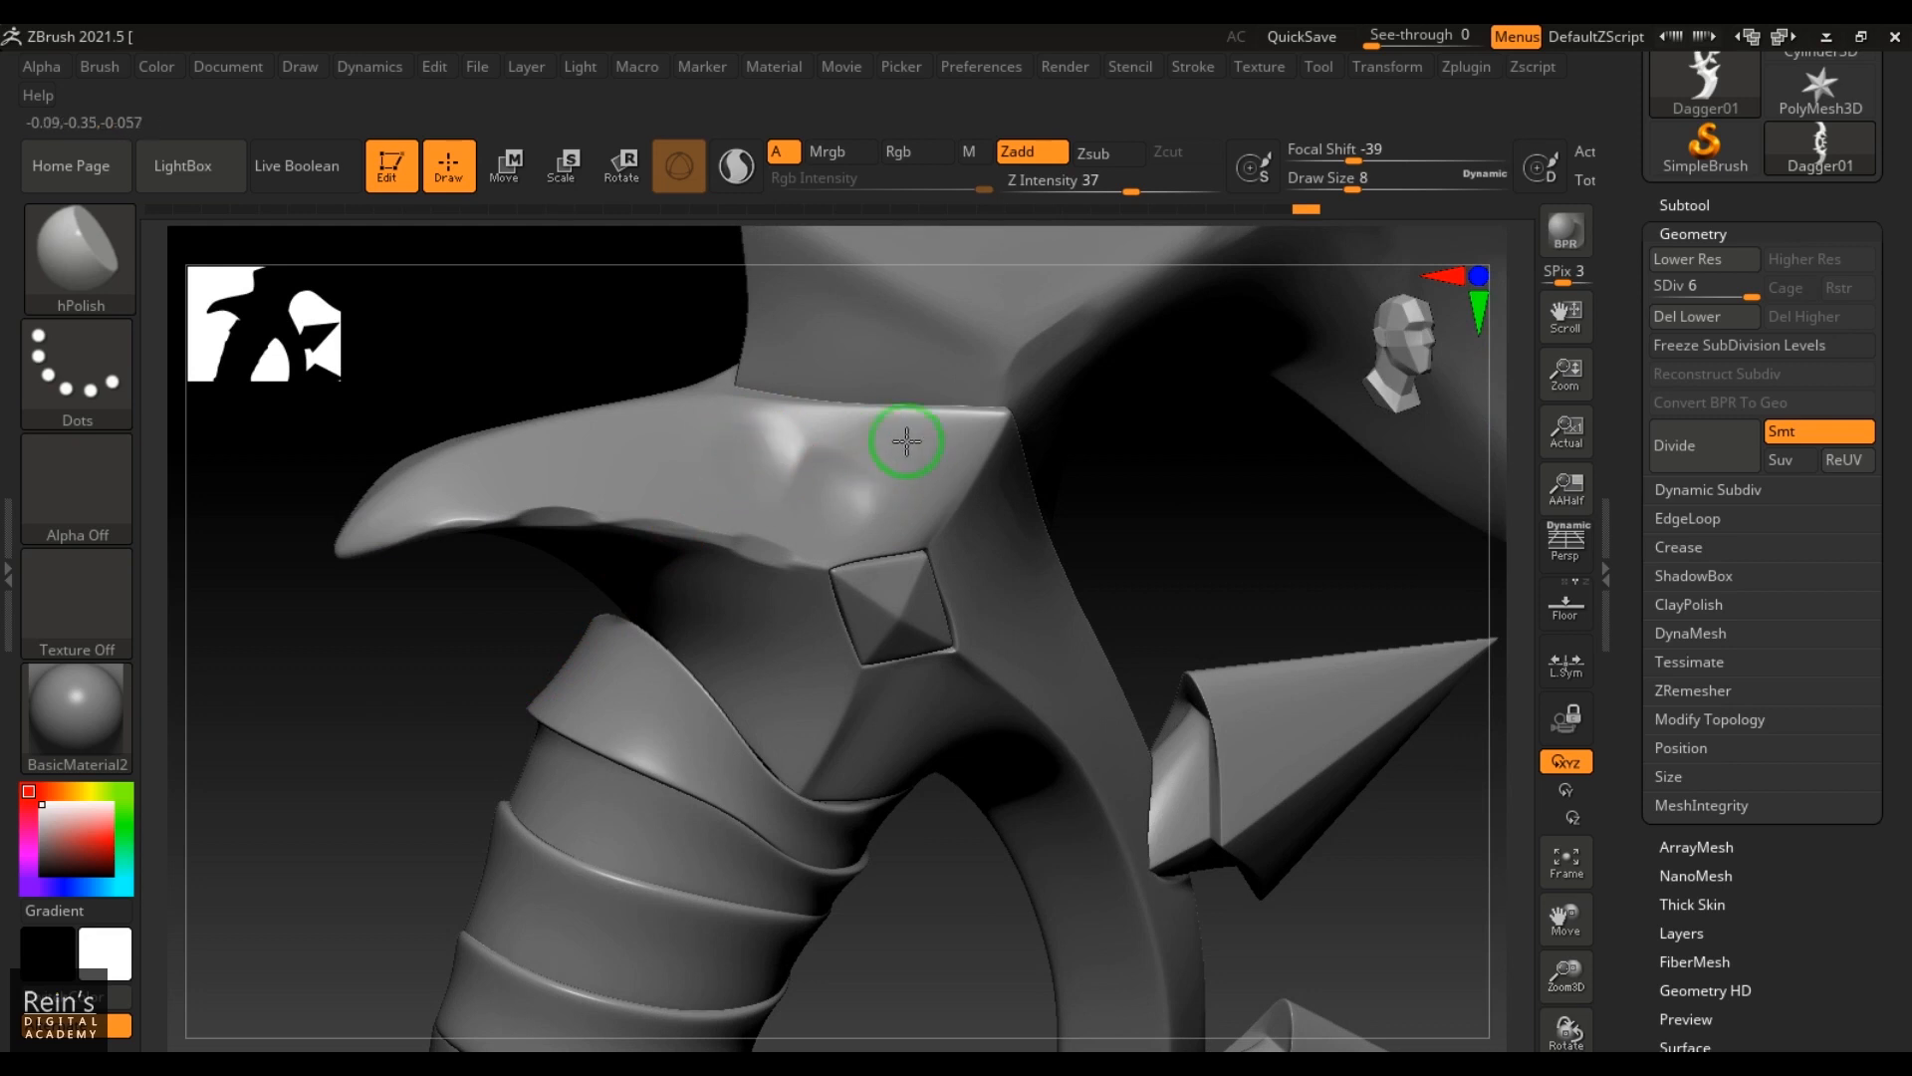
pyautogui.moveTo(876, 438)
pyautogui.mouseDown()
pyautogui.moveTo(910, 469)
pyautogui.moveTo(858, 515)
pyautogui.mouseUp()
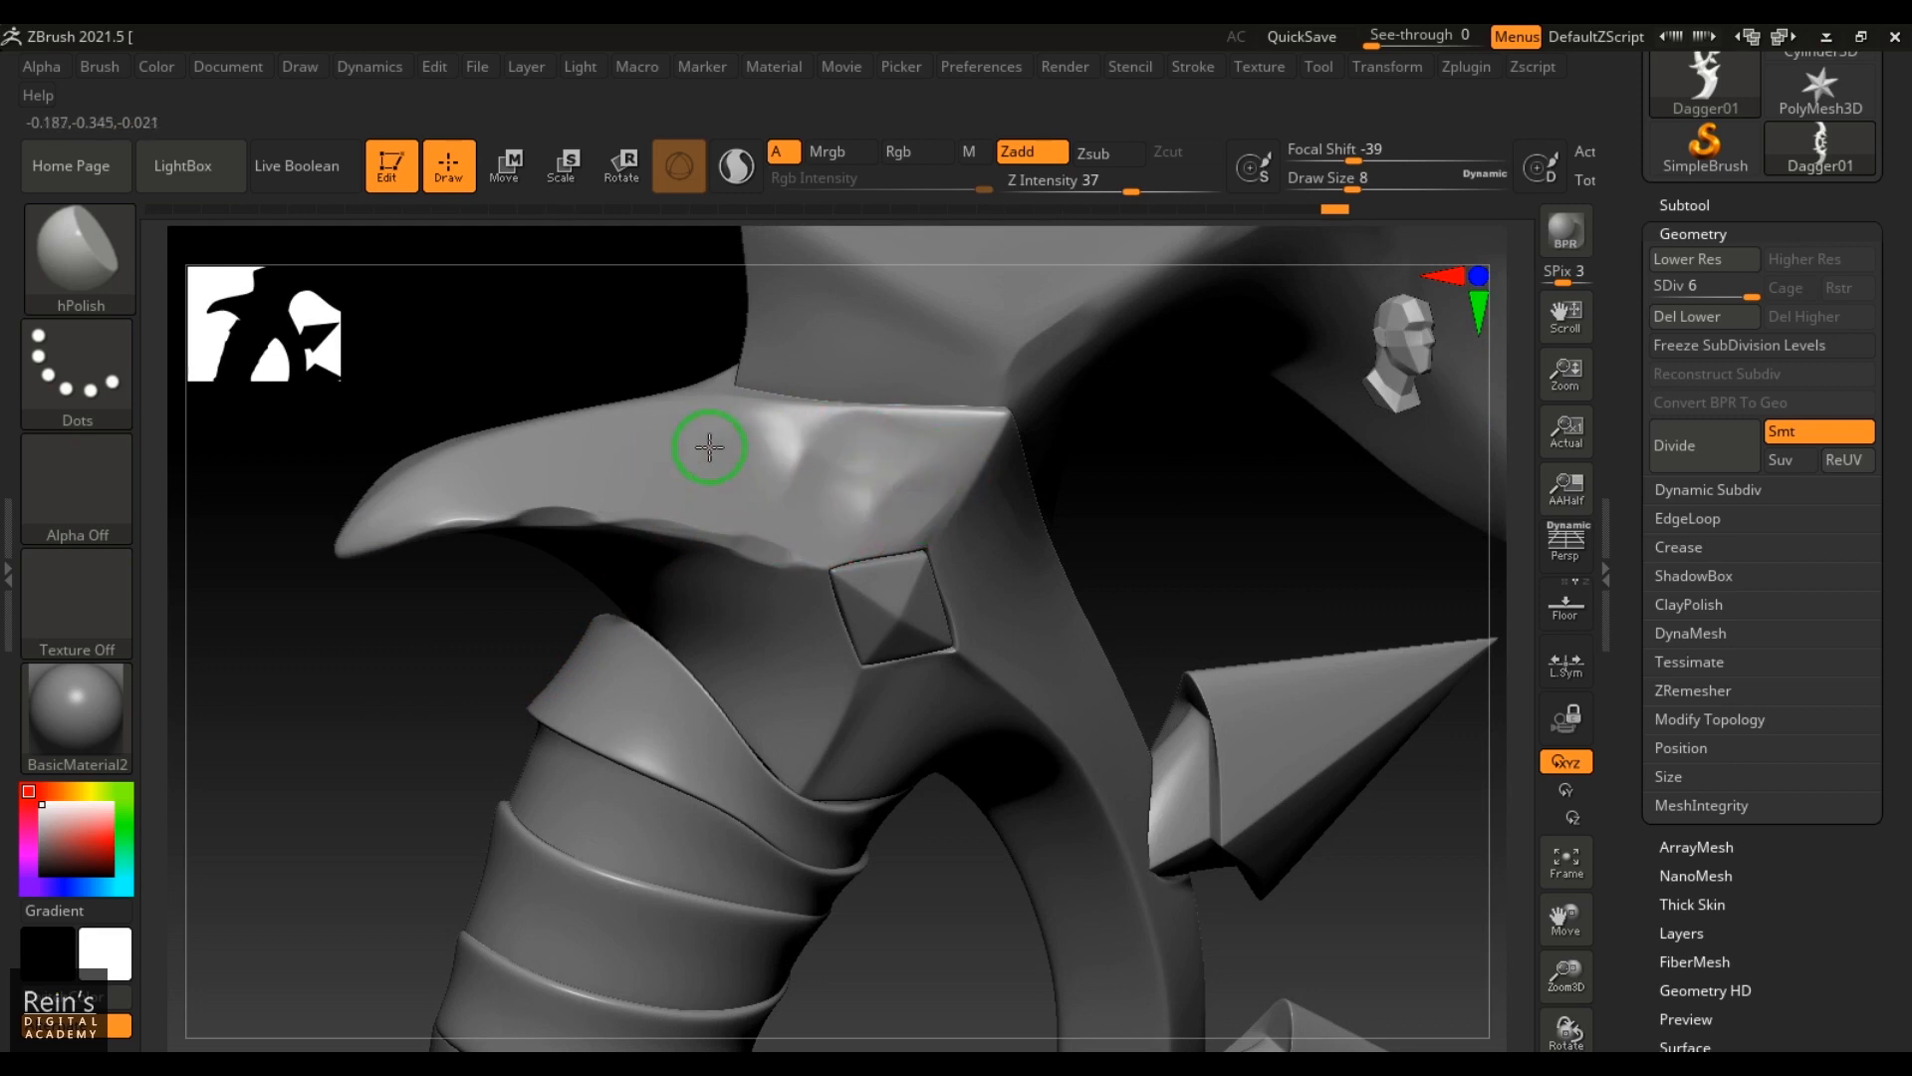
pyautogui.moveTo(467, 637); pyautogui.dragTo(376, 696)
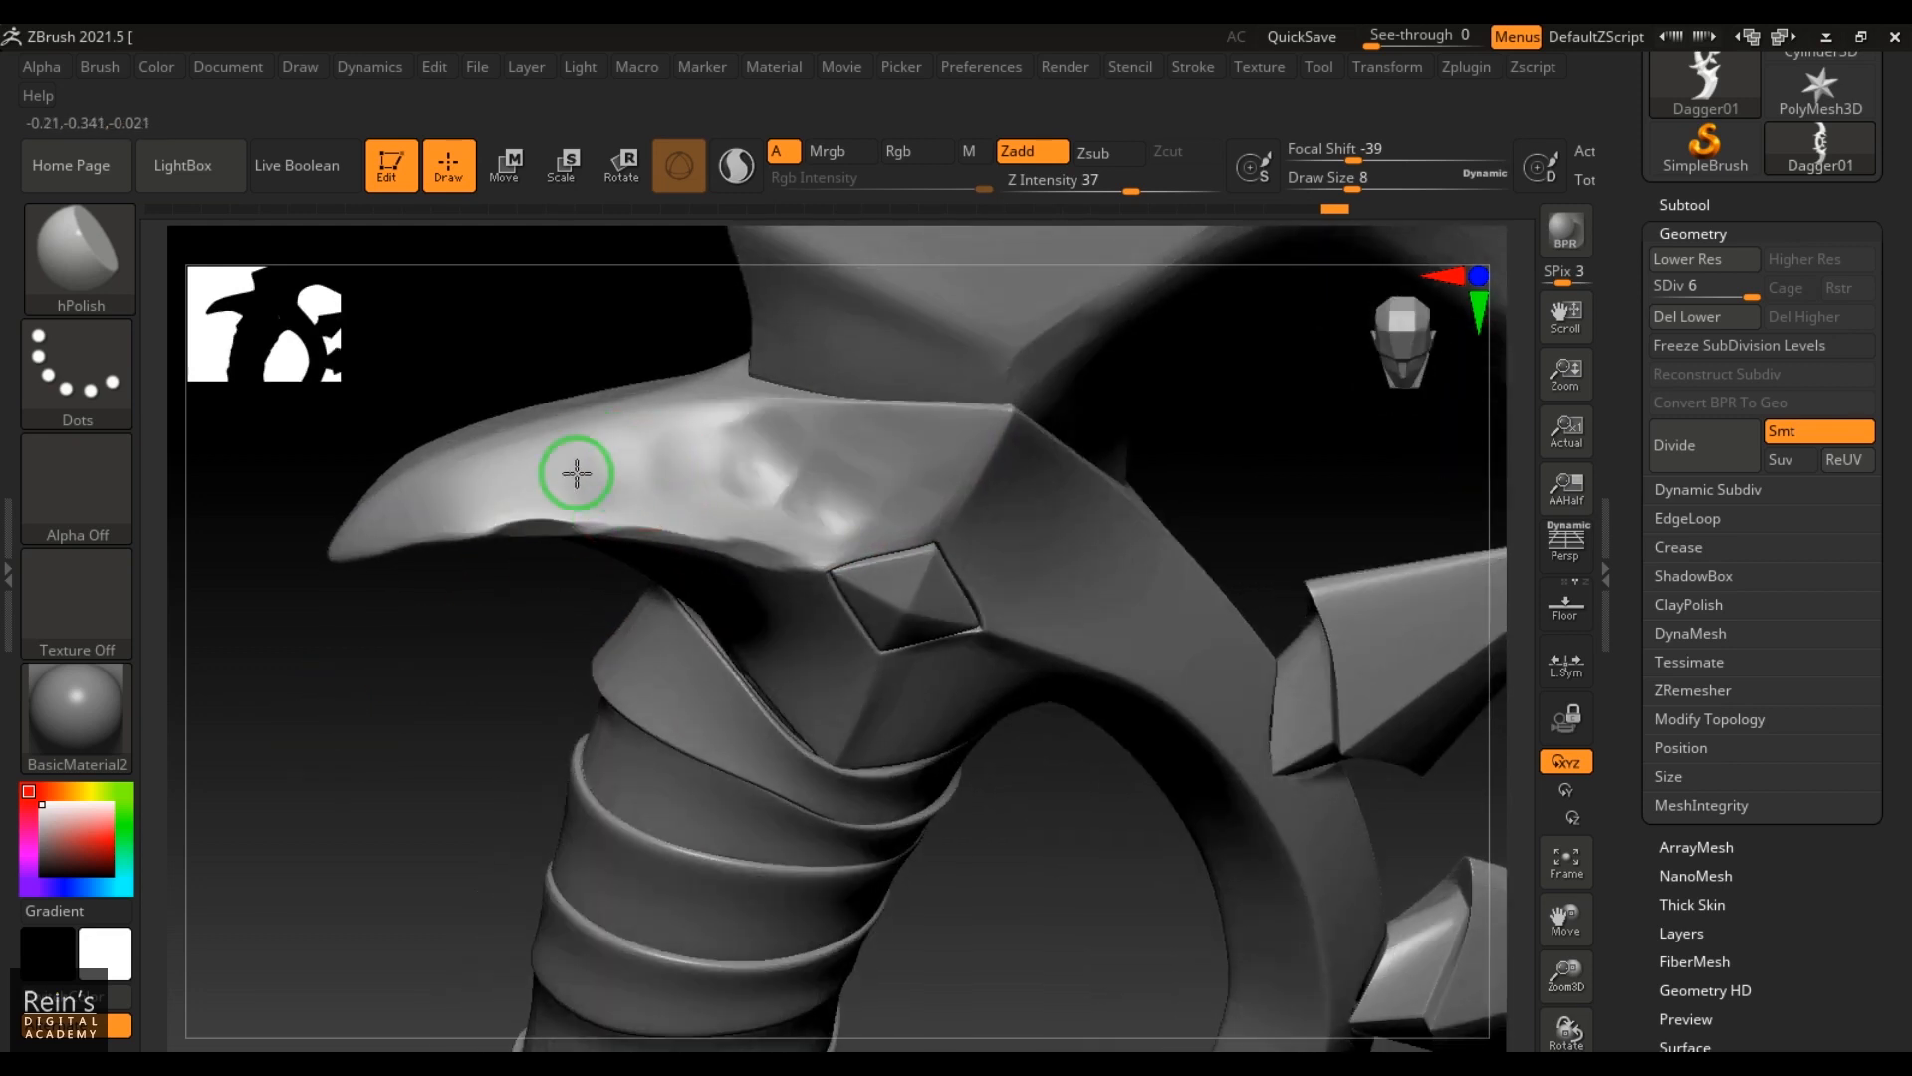
pyautogui.moveTo(482, 472)
pyautogui.mouseDown()
pyautogui.moveTo(558, 461)
pyautogui.moveTo(484, 492)
pyautogui.mouseUp()
pyautogui.moveTo(768, 432); pyautogui.dragTo(700, 428)
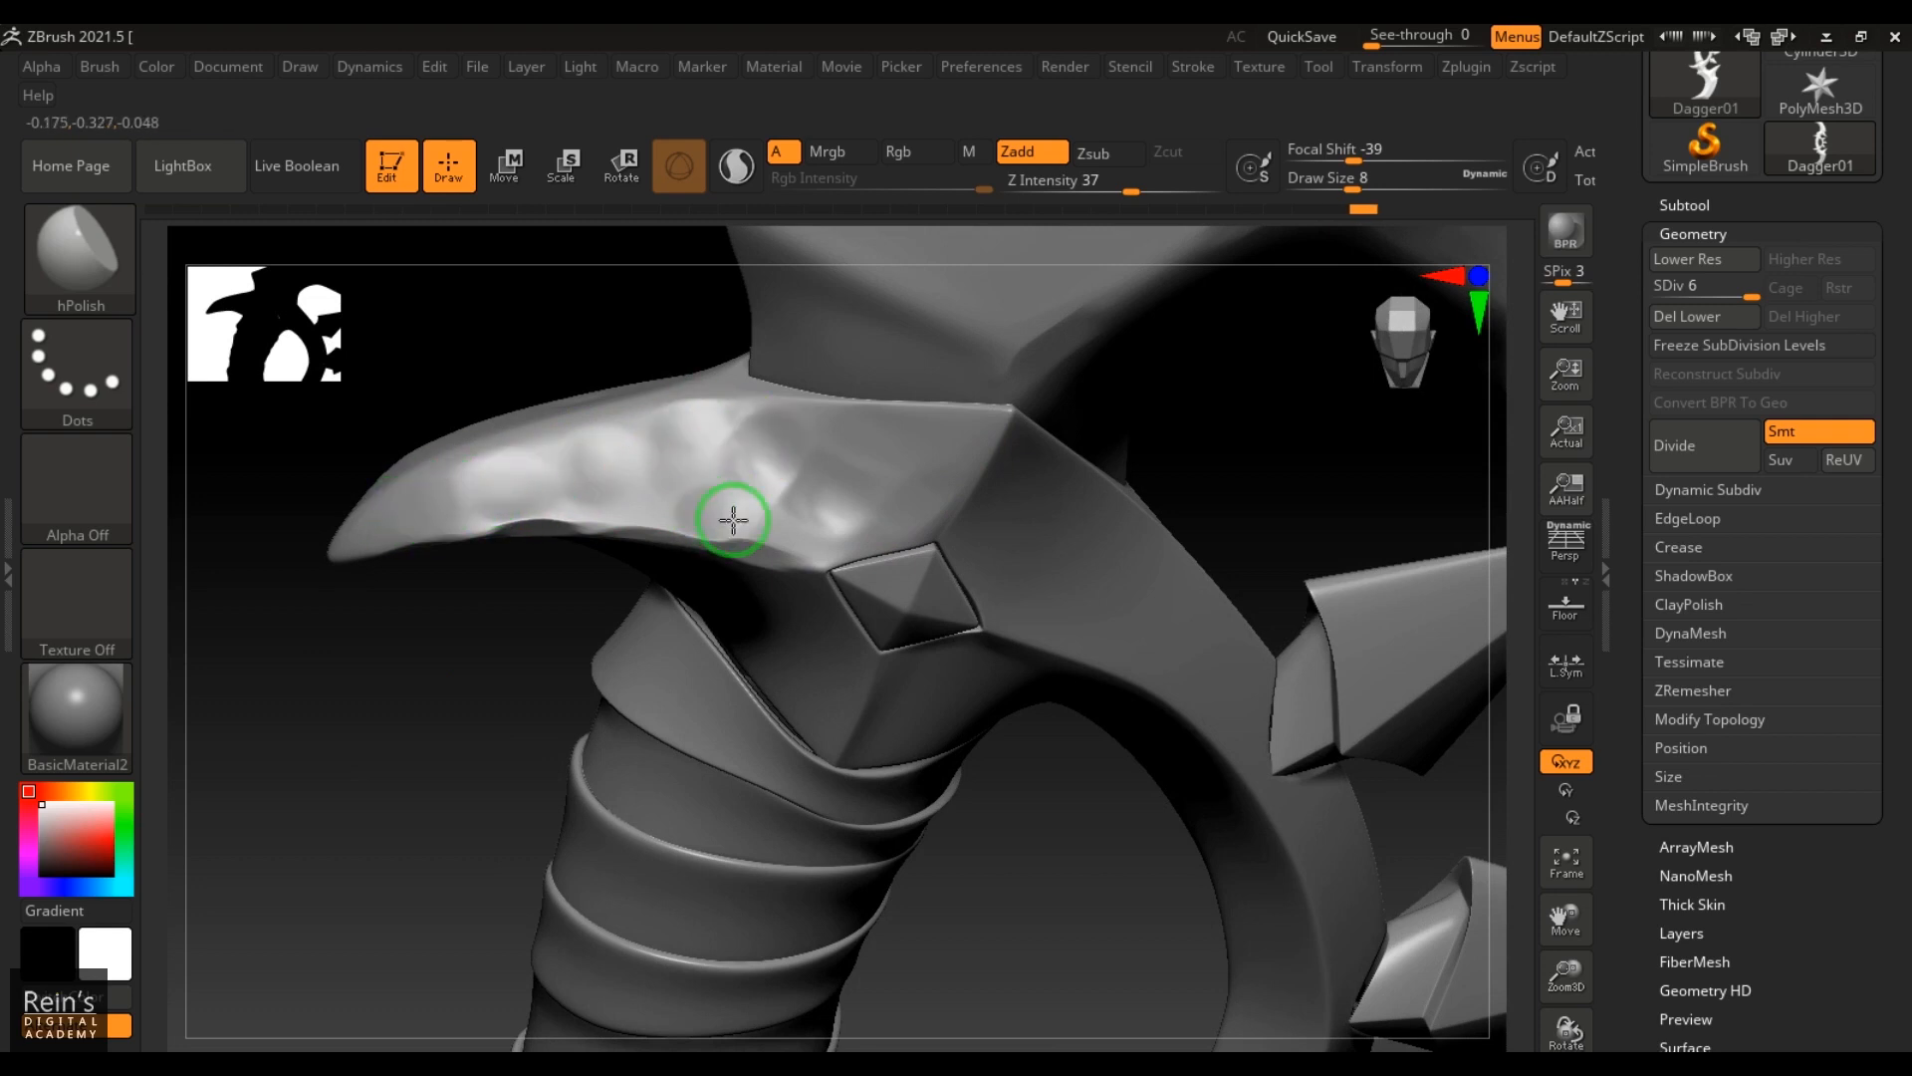
# Flatten irregular patches into the upper guard horn's handle-facing surface on the front side, from beside the gem toward the tip.
pyautogui.moveTo(376, 687)
pyautogui.mouseDown()
pyautogui.moveTo(414, 595)
pyautogui.moveTo(685, 374)
pyautogui.moveTo(568, 342)
pyautogui.mouseUp()
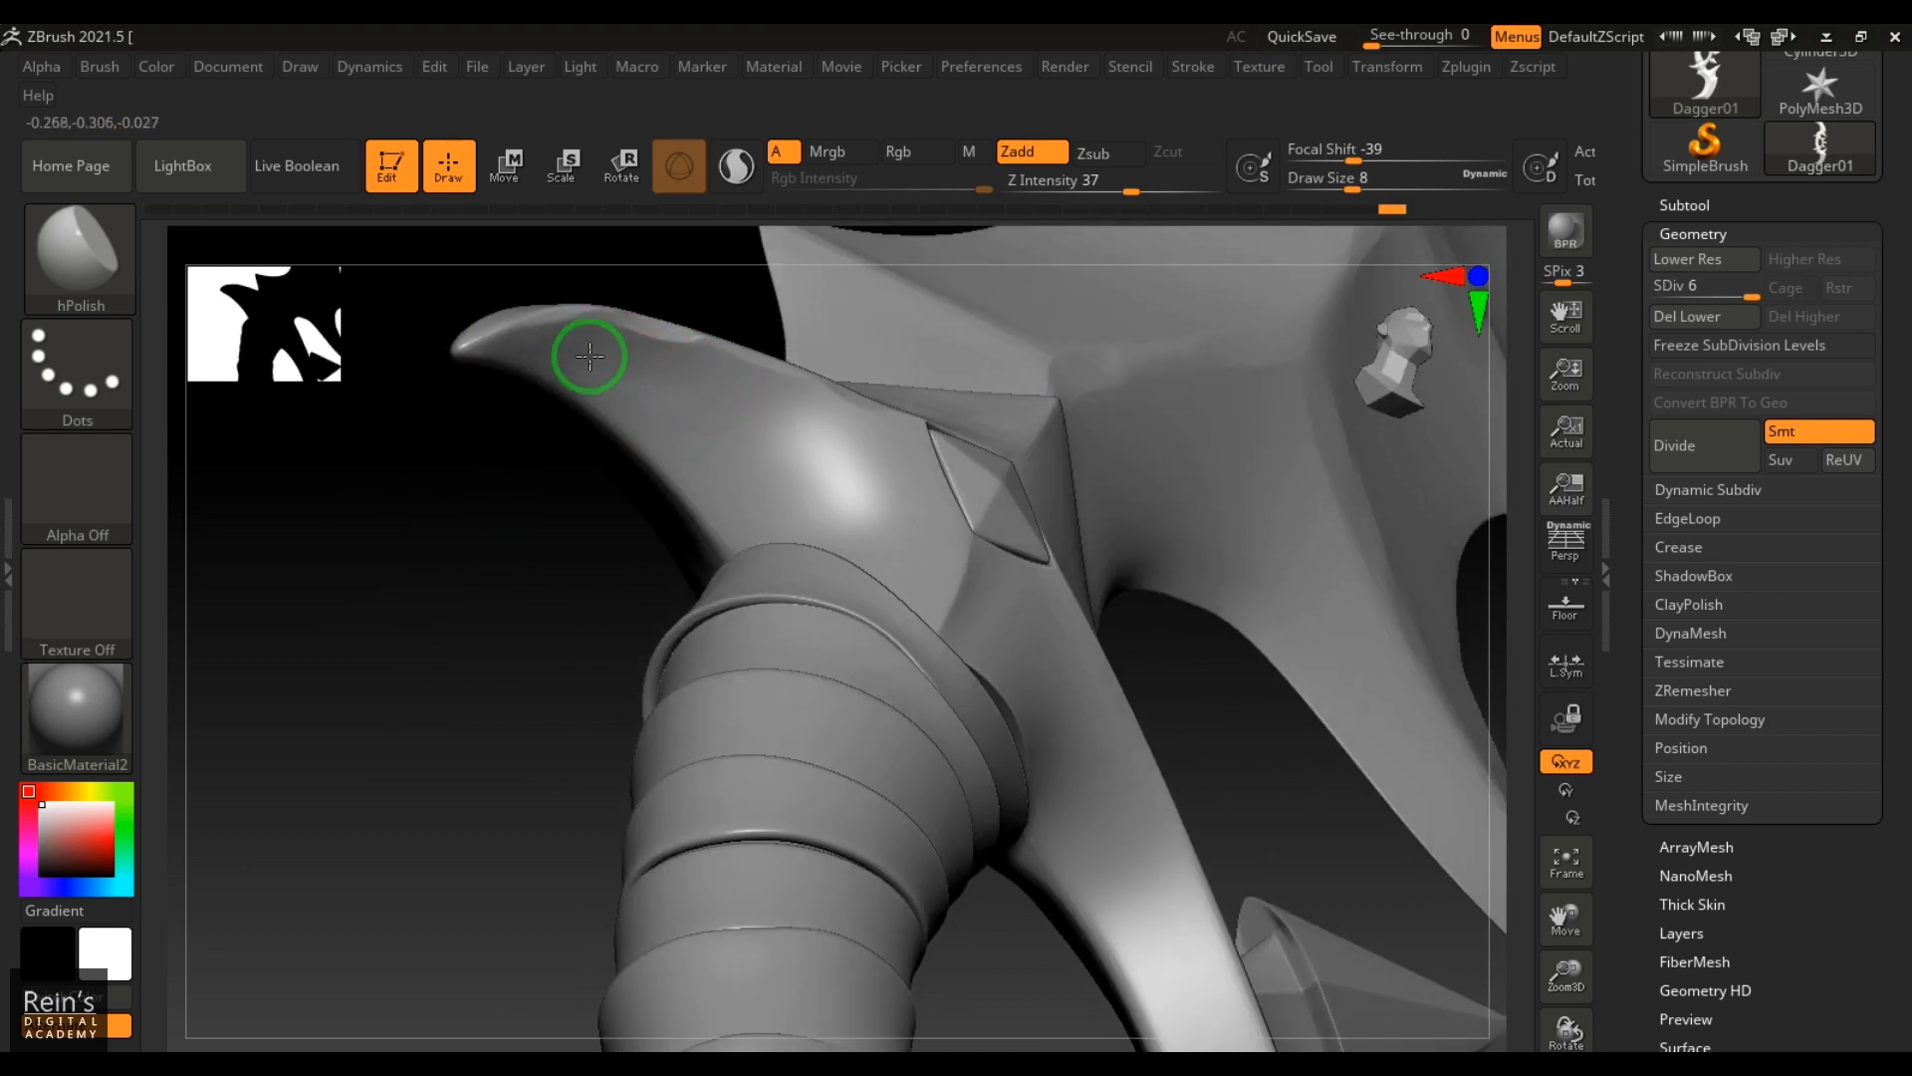
pyautogui.moveTo(733, 393)
pyautogui.mouseDown()
pyautogui.moveTo(713, 474)
pyautogui.moveTo(798, 448)
pyautogui.moveTo(785, 431)
pyautogui.moveTo(854, 426)
pyautogui.mouseUp()
pyautogui.moveTo(817, 494)
pyautogui.mouseDown()
pyautogui.moveTo(837, 499)
pyautogui.moveTo(780, 519)
pyautogui.mouseUp()
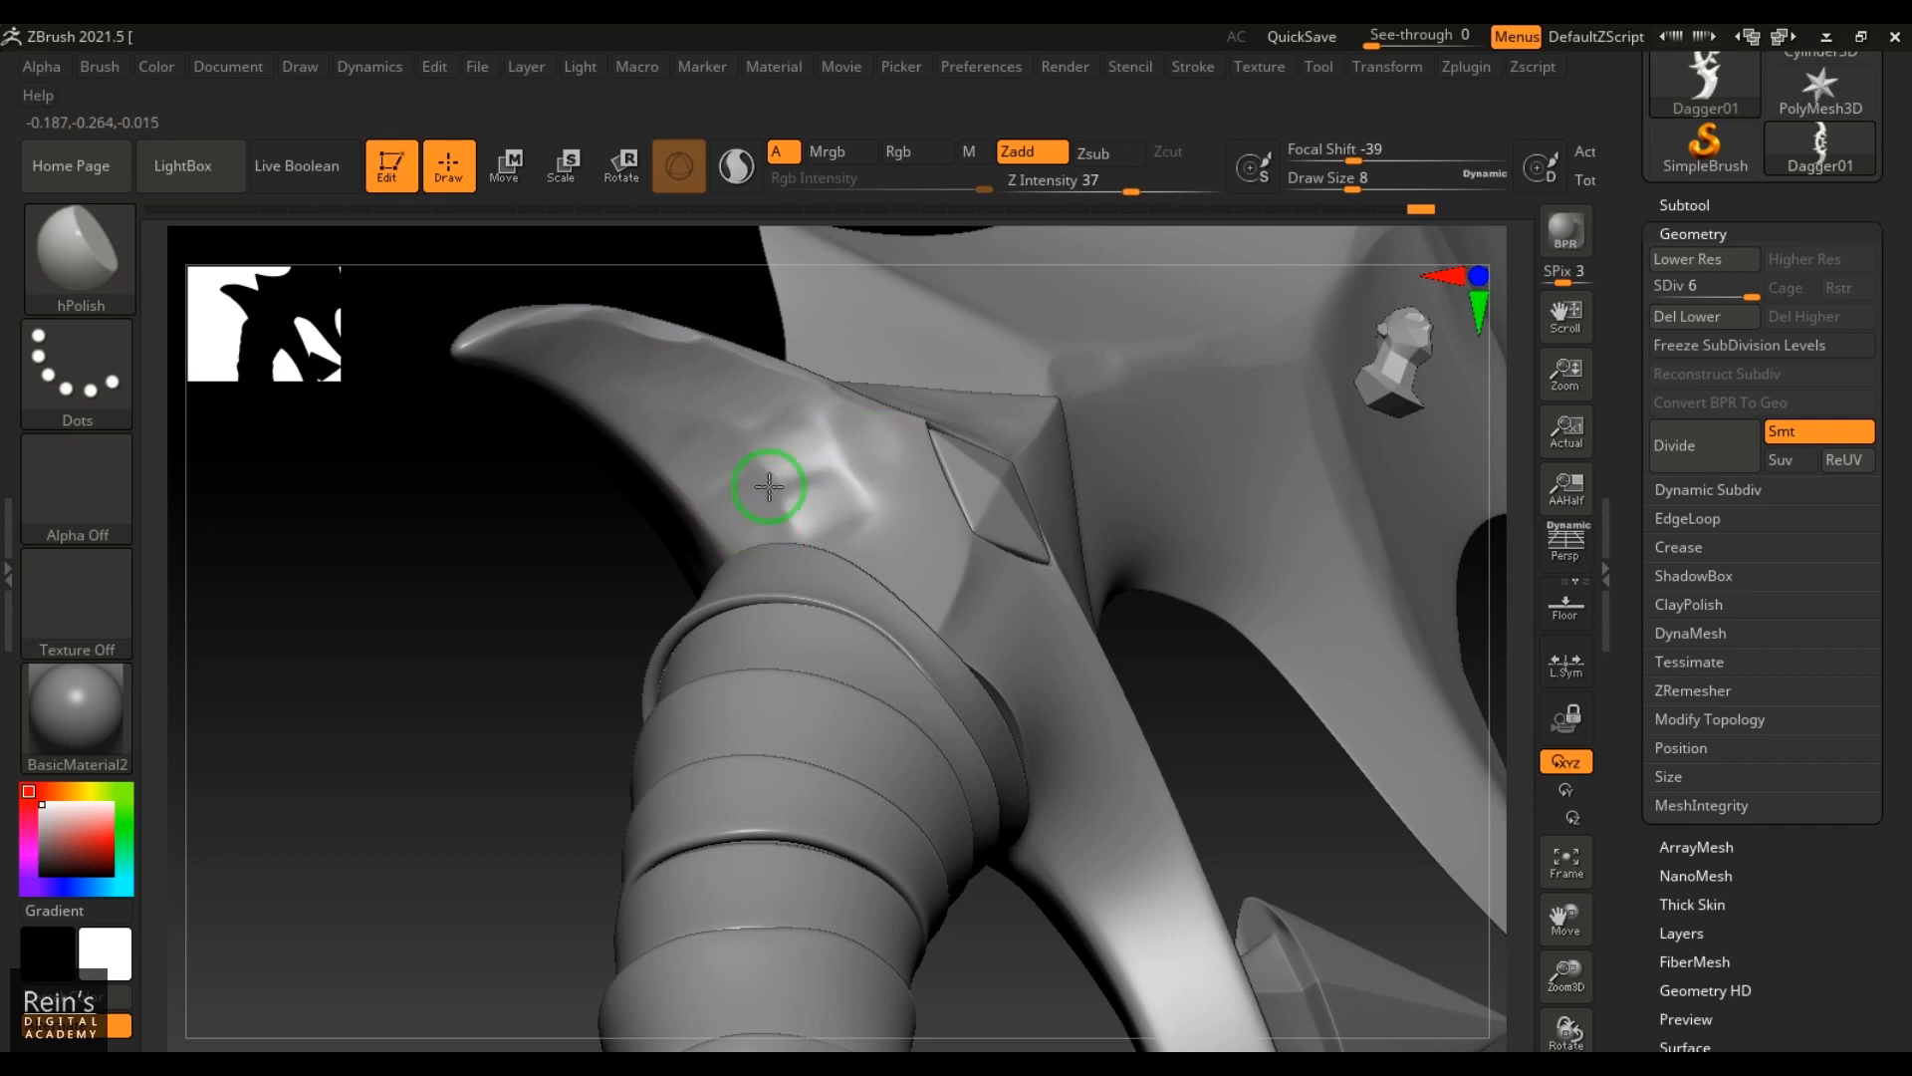
# Chip the short edges running out from the upper guard's diamond gem and flatten patches into the surface on its ring side.
pyautogui.moveTo(474, 640); pyautogui.dragTo(636, 567)
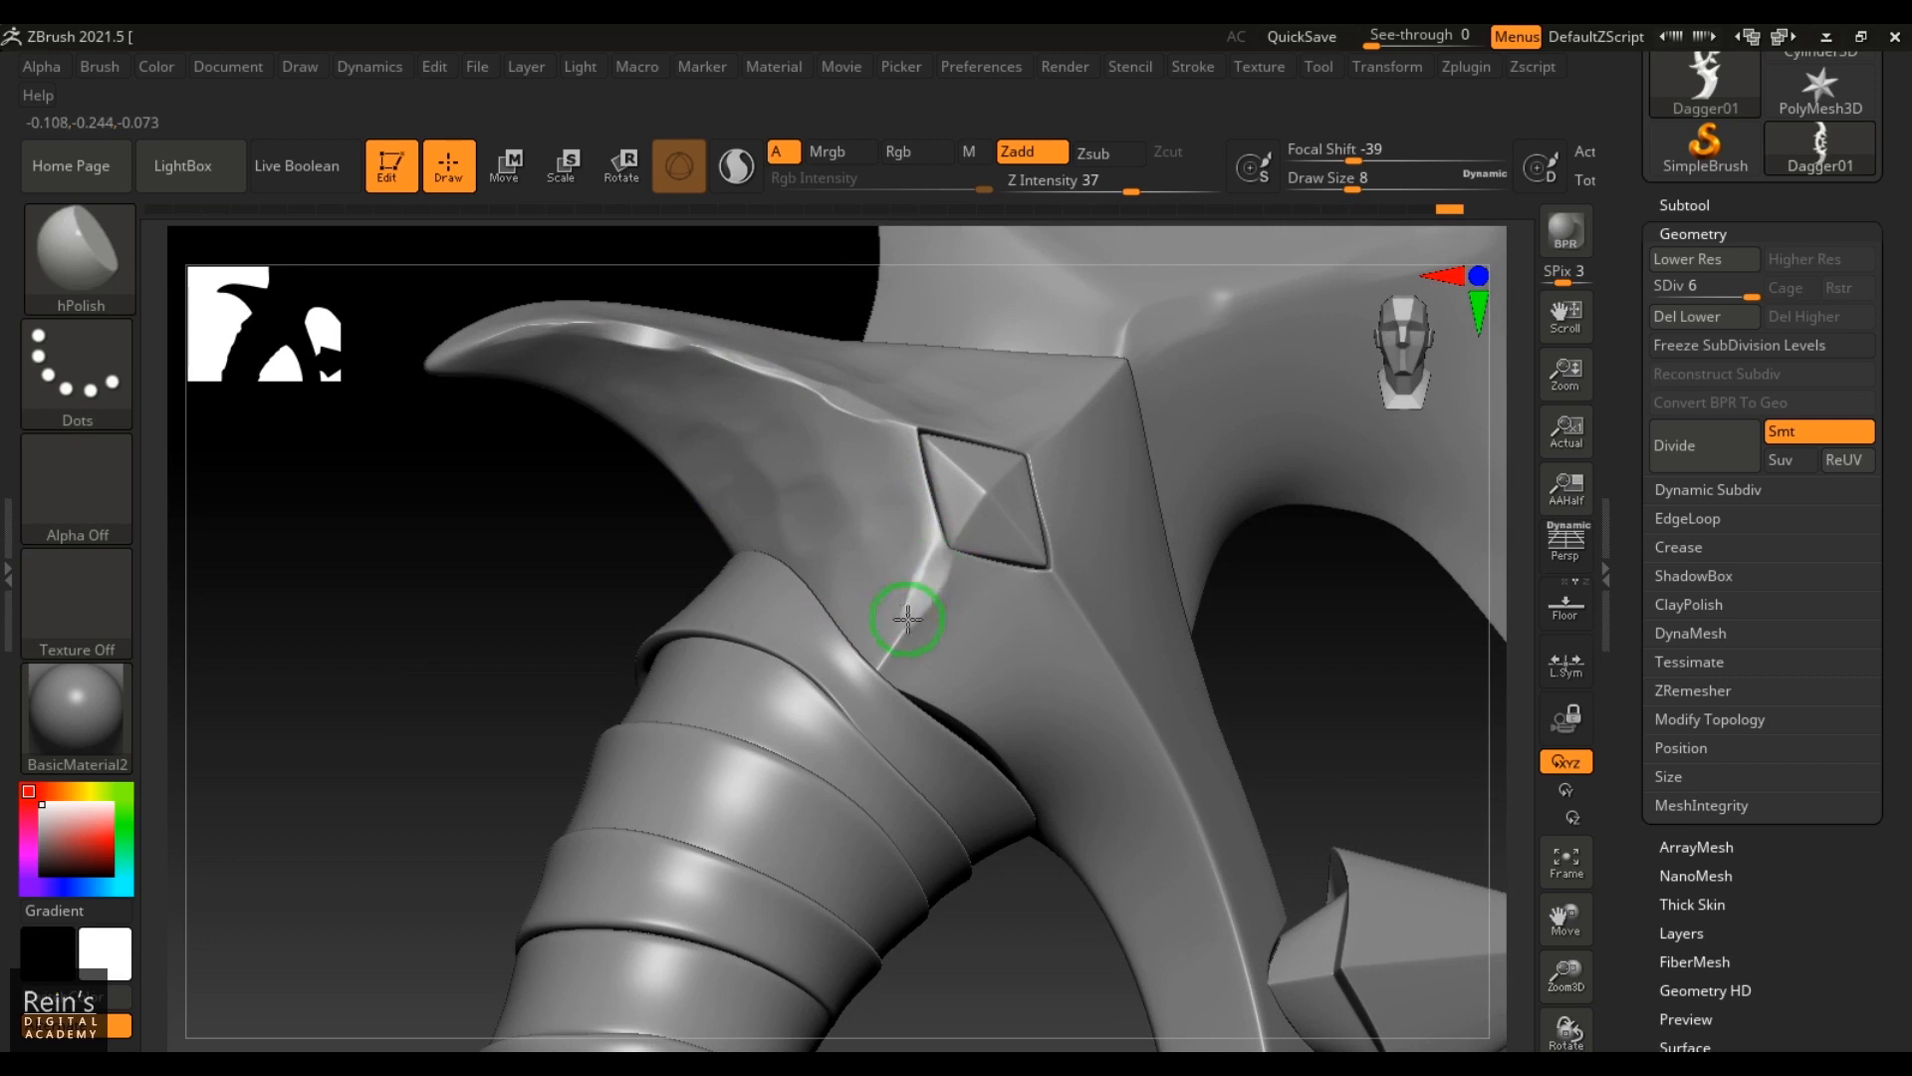
pyautogui.moveTo(1298, 623); pyautogui.dragTo(1046, 360)
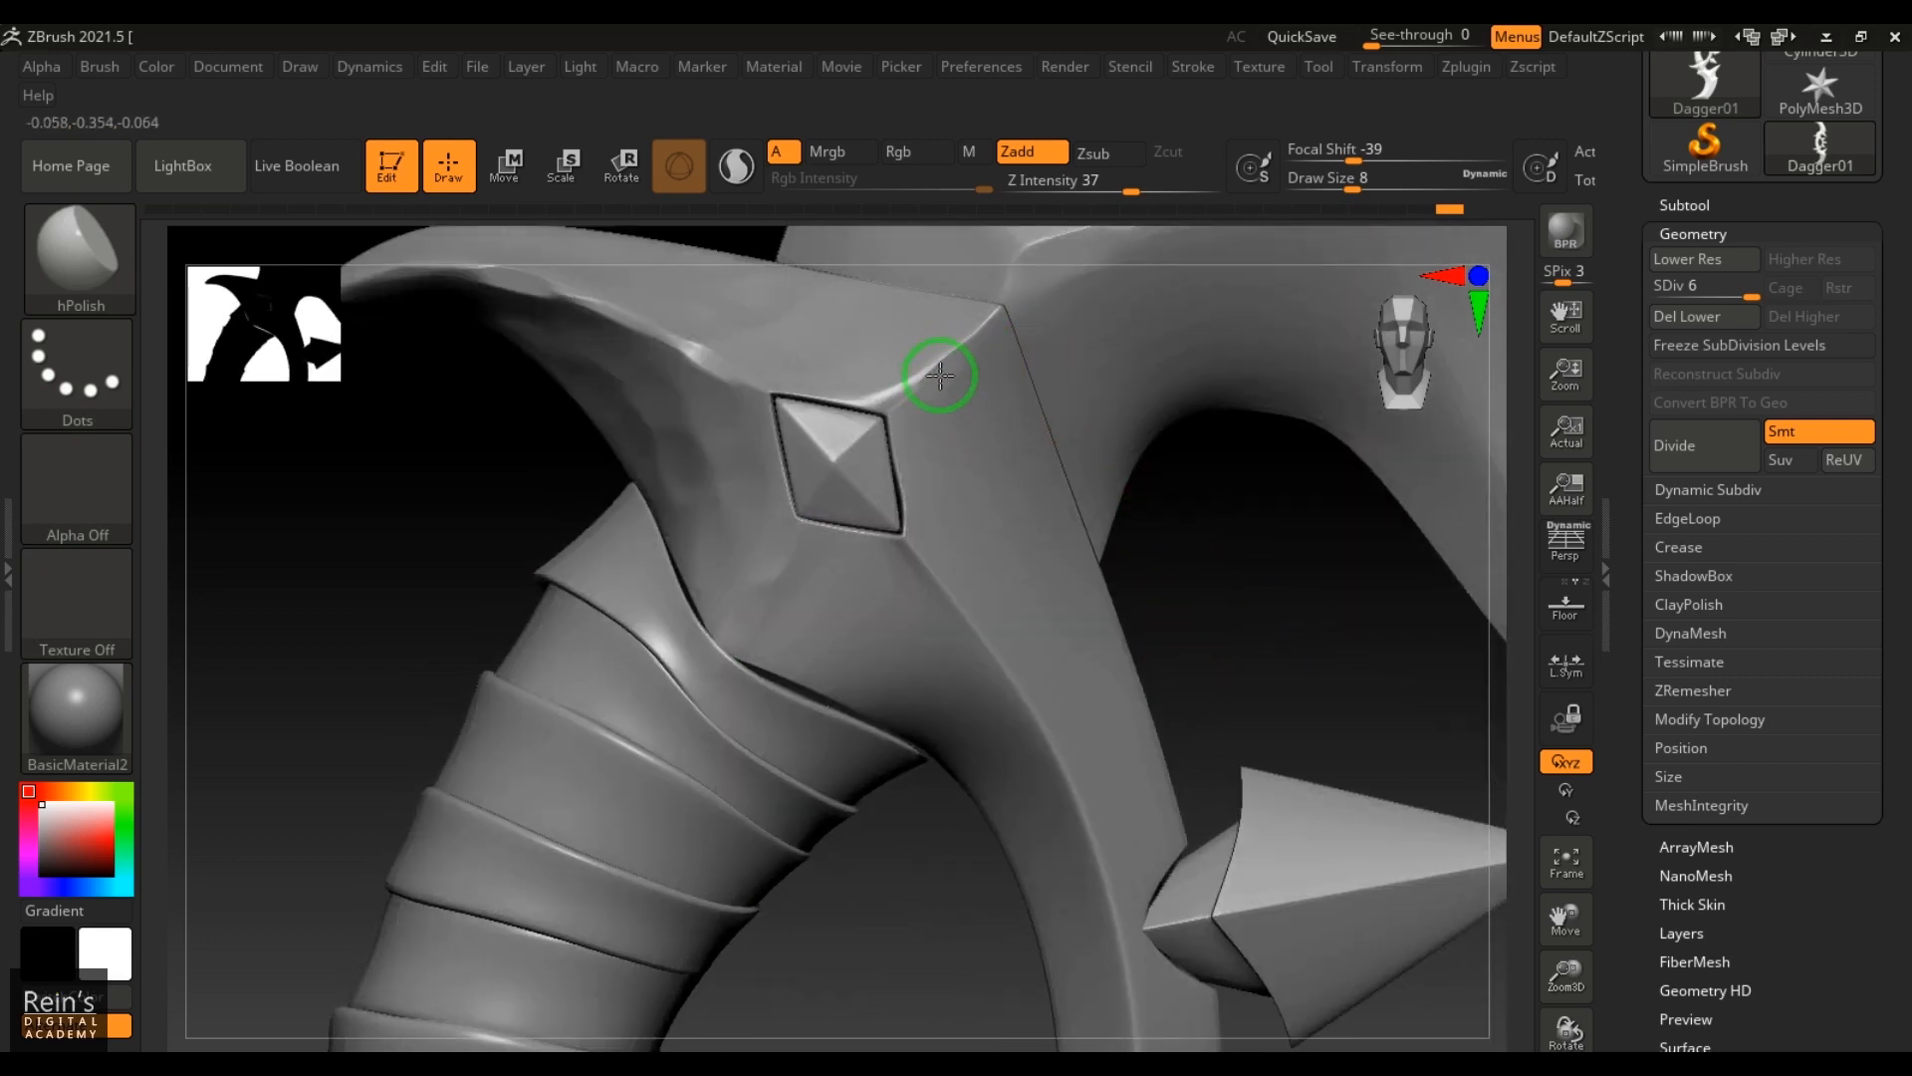
pyautogui.moveTo(926, 373); pyautogui.dragTo(980, 331)
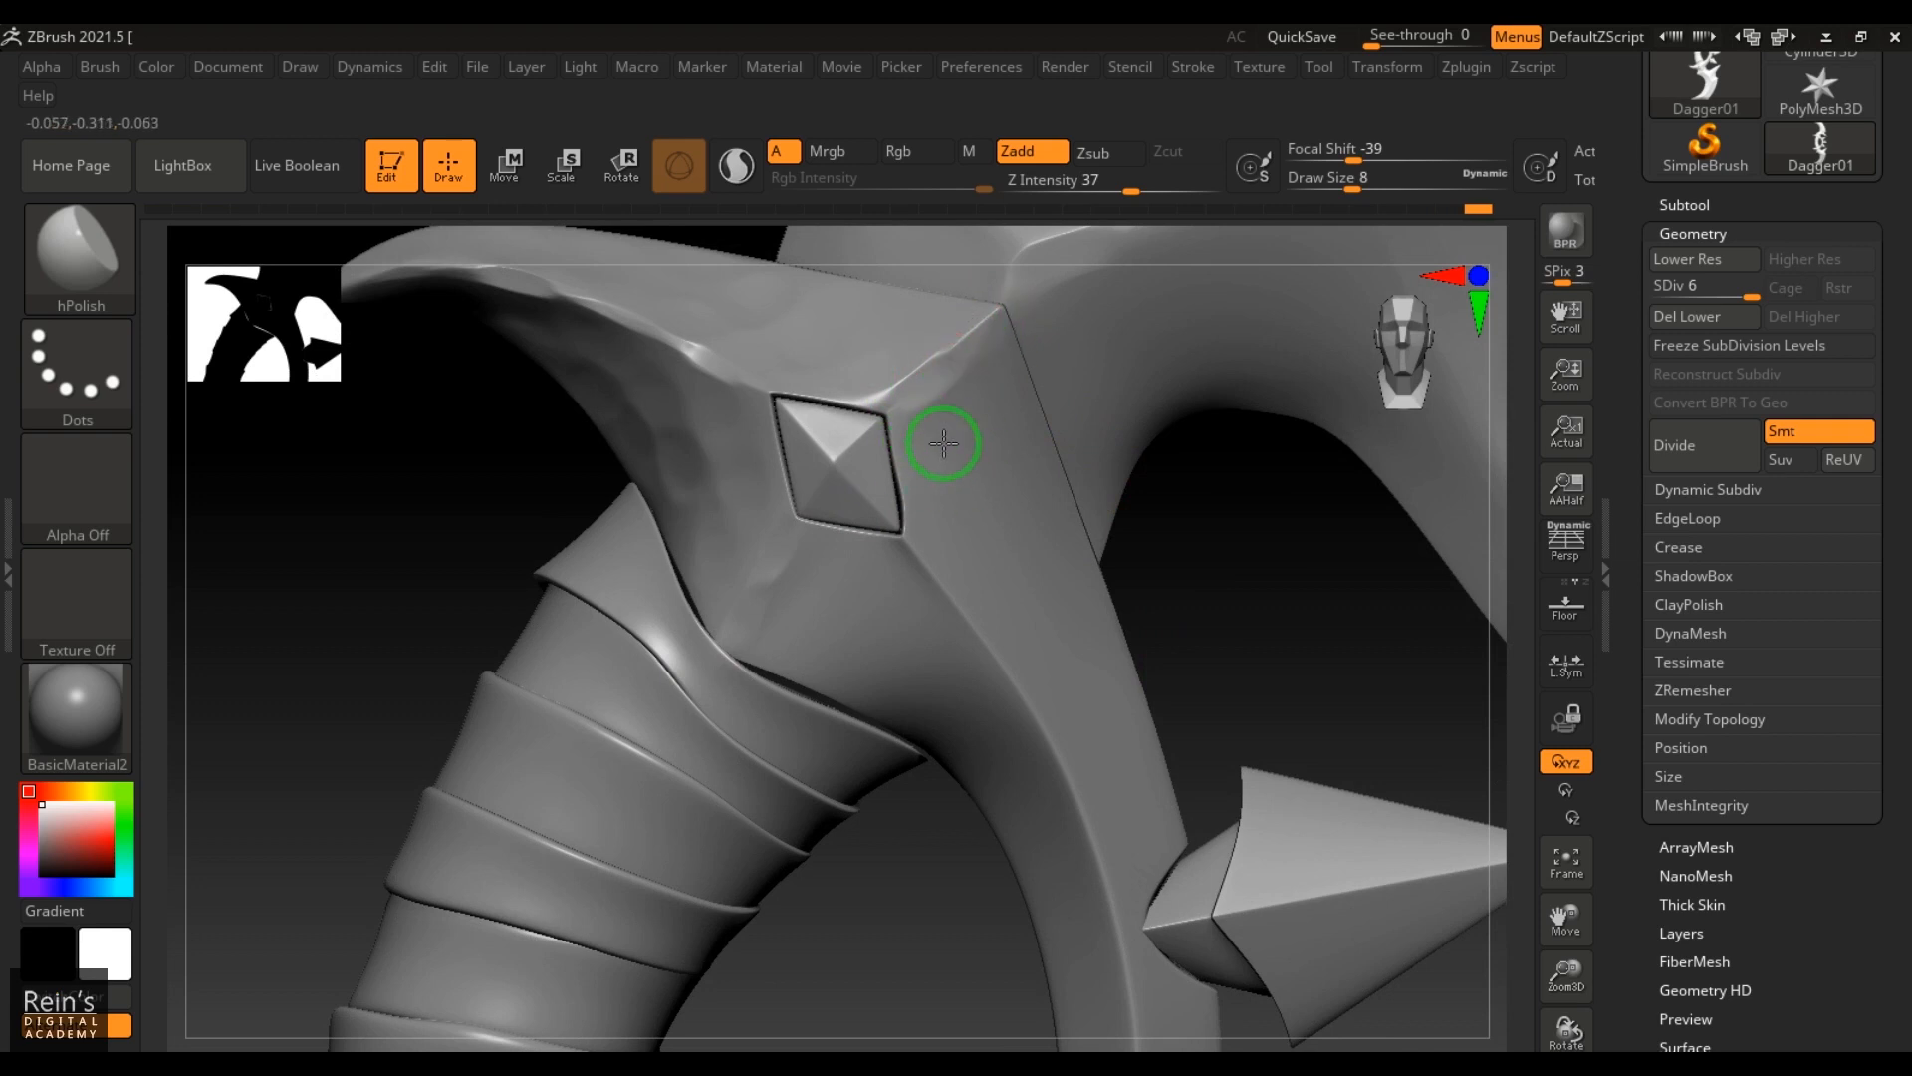
pyautogui.moveTo(1289, 627); pyautogui.dragTo(1028, 491)
pyautogui.moveTo(950, 546); pyautogui.dragTo(936, 550)
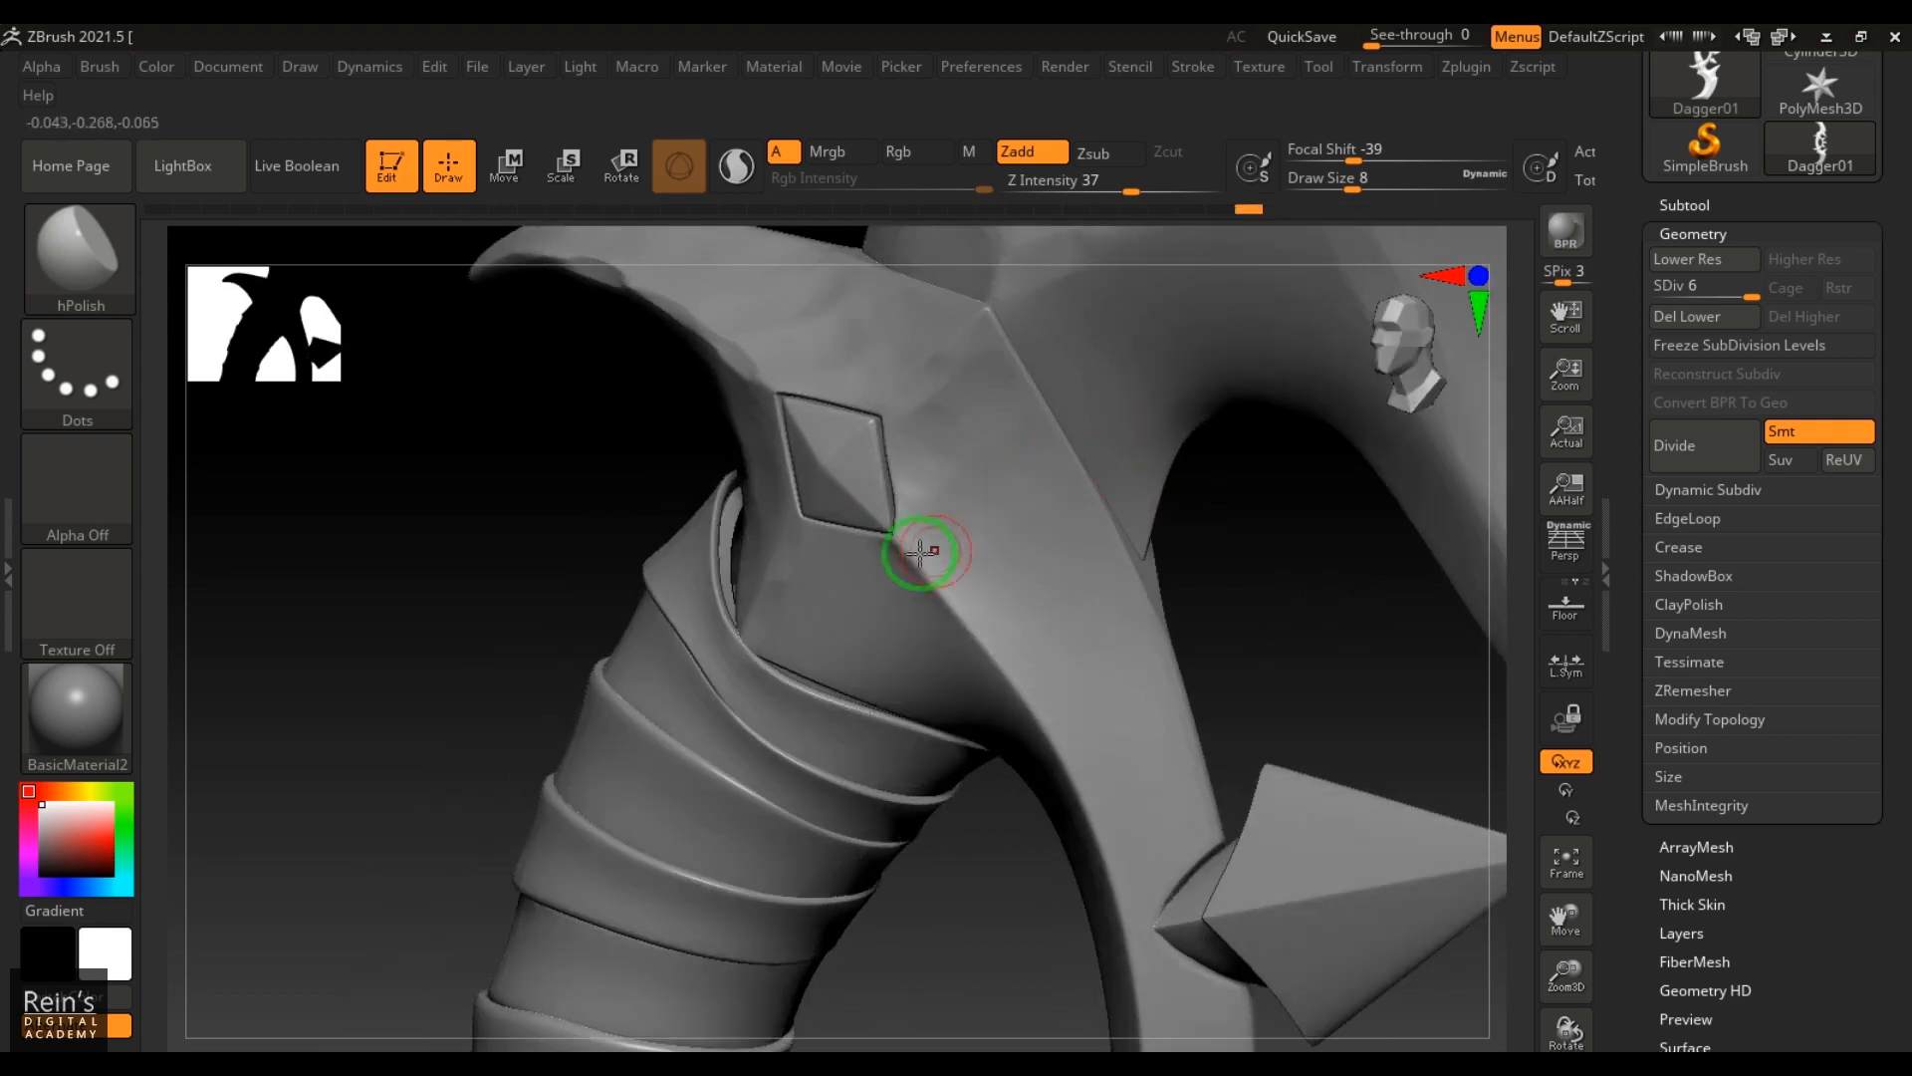
# Polish uneven facets into the upper guard surface between the gem and the wrapped grip, including the start of the ring's ridge.
pyautogui.moveTo(1312, 620)
pyautogui.mouseDown()
pyautogui.moveTo(1238, 495)
pyautogui.moveTo(929, 446)
pyautogui.moveTo(973, 469)
pyautogui.mouseUp()
pyautogui.hotkey('shift', 'f')
pyautogui.hotkey('shift', 'f')
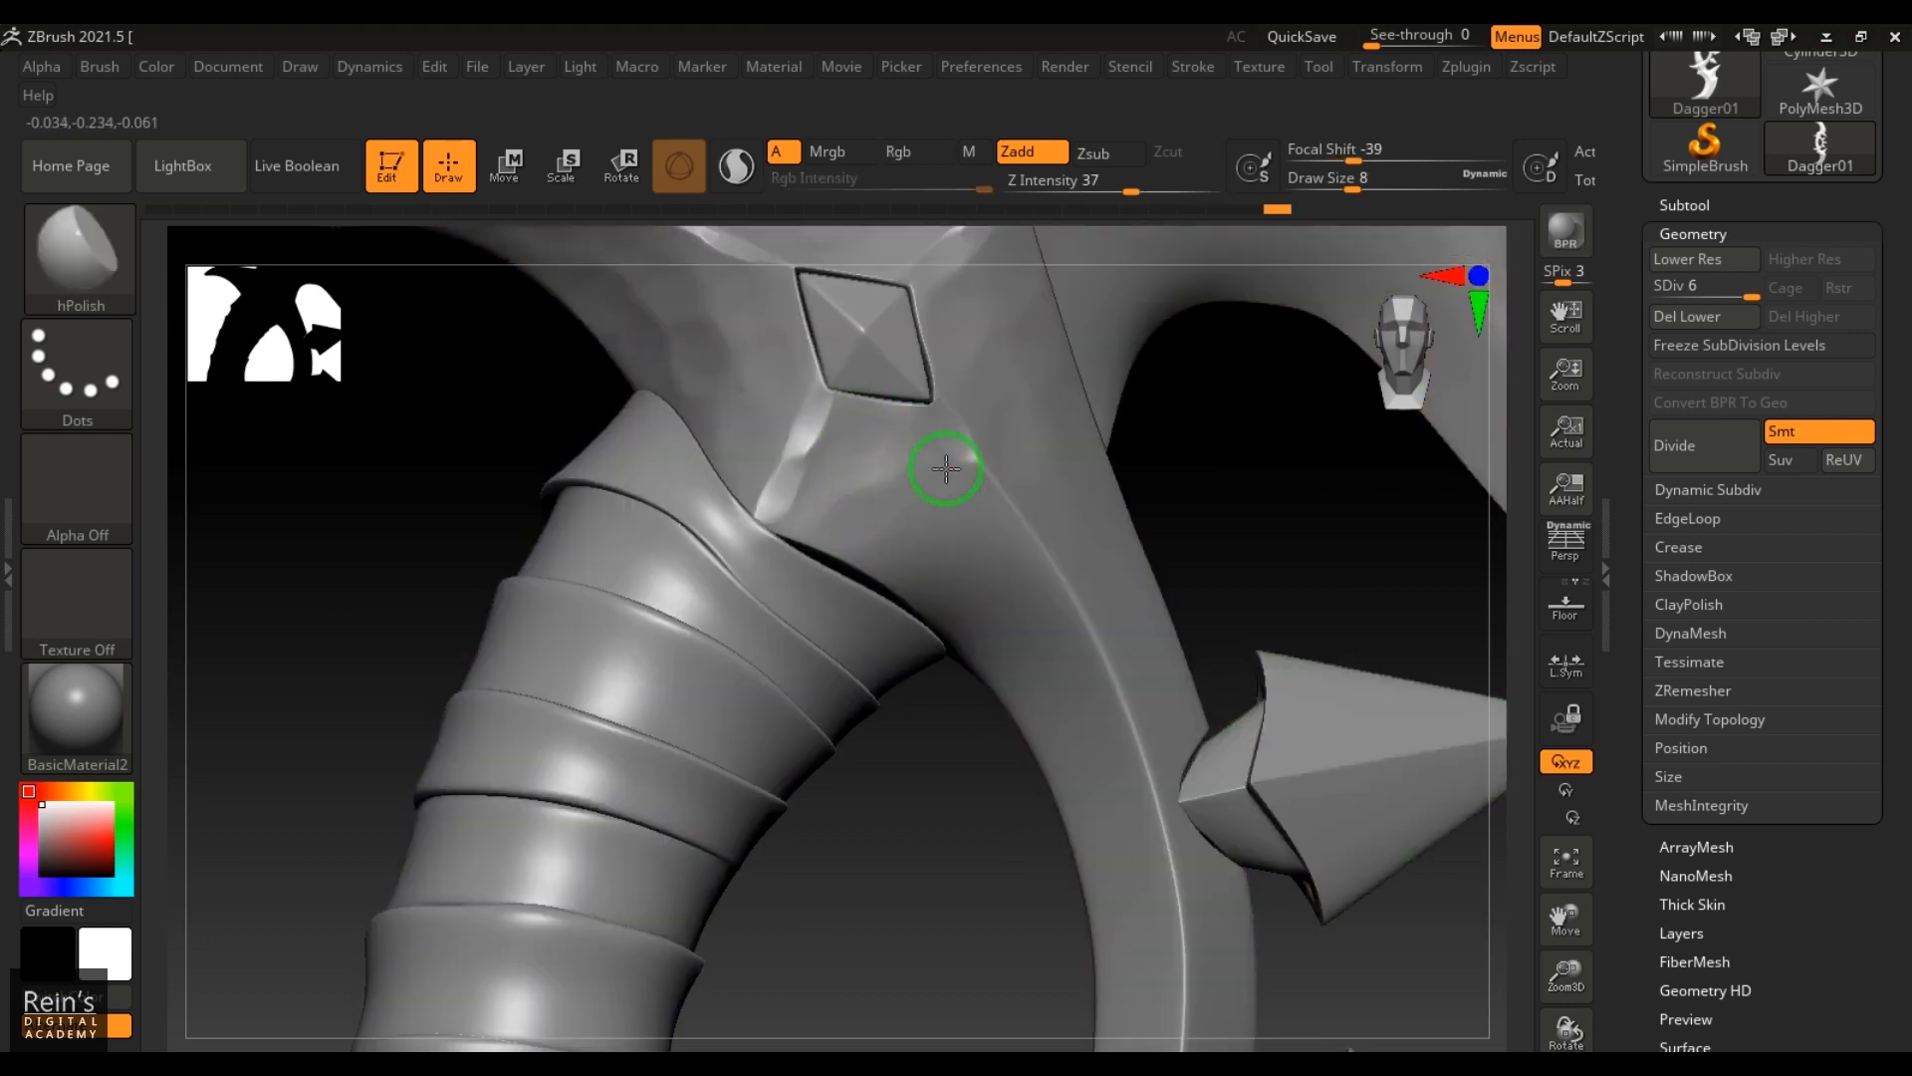
pyautogui.moveTo(1145, 469)
pyautogui.mouseDown()
pyautogui.moveTo(1212, 444)
pyautogui.moveTo(957, 483)
pyautogui.mouseUp()
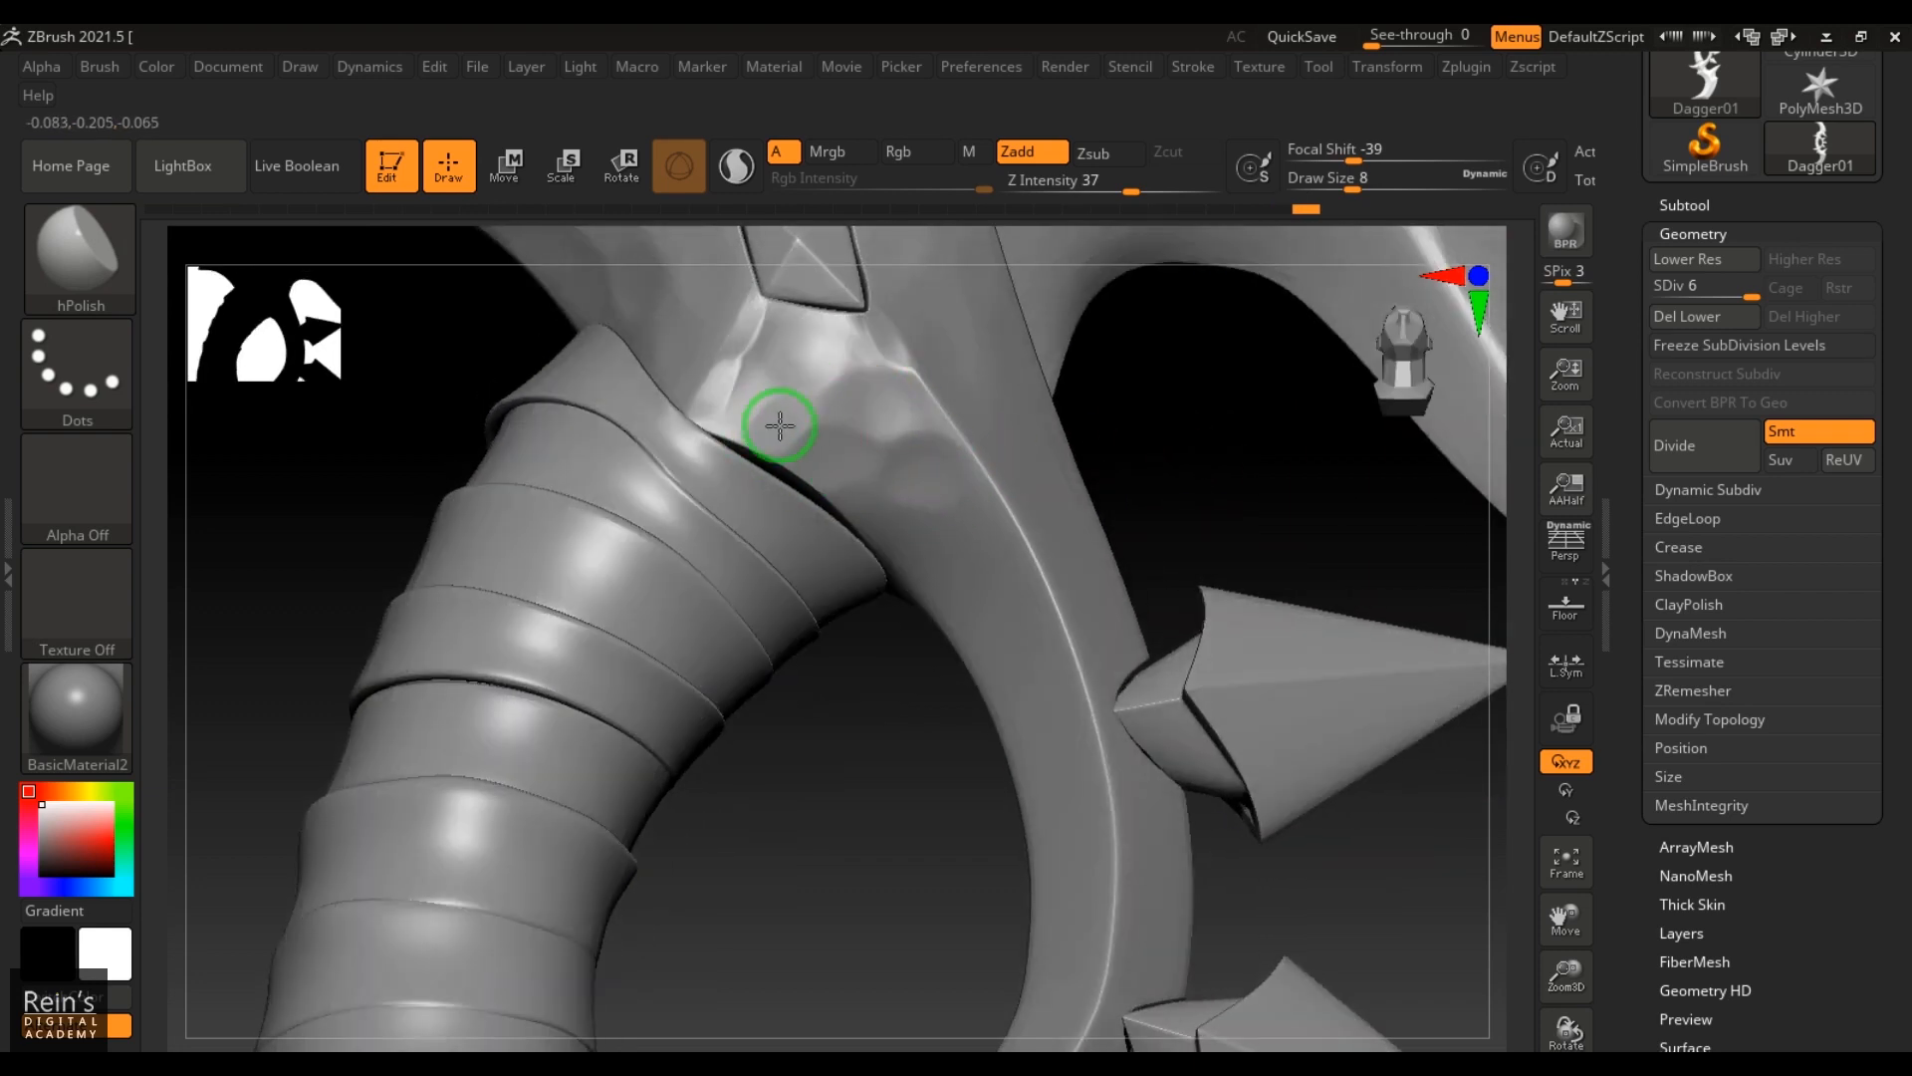
# Flatten irregular patches along the ring's inner, grip-facing surface, from the upper guard down past the middle spike.
pyautogui.moveTo(978, 582)
pyautogui.mouseDown(button='right')
pyautogui.moveTo(1238, 462)
pyautogui.moveTo(942, 483)
pyautogui.mouseUp(button='right')
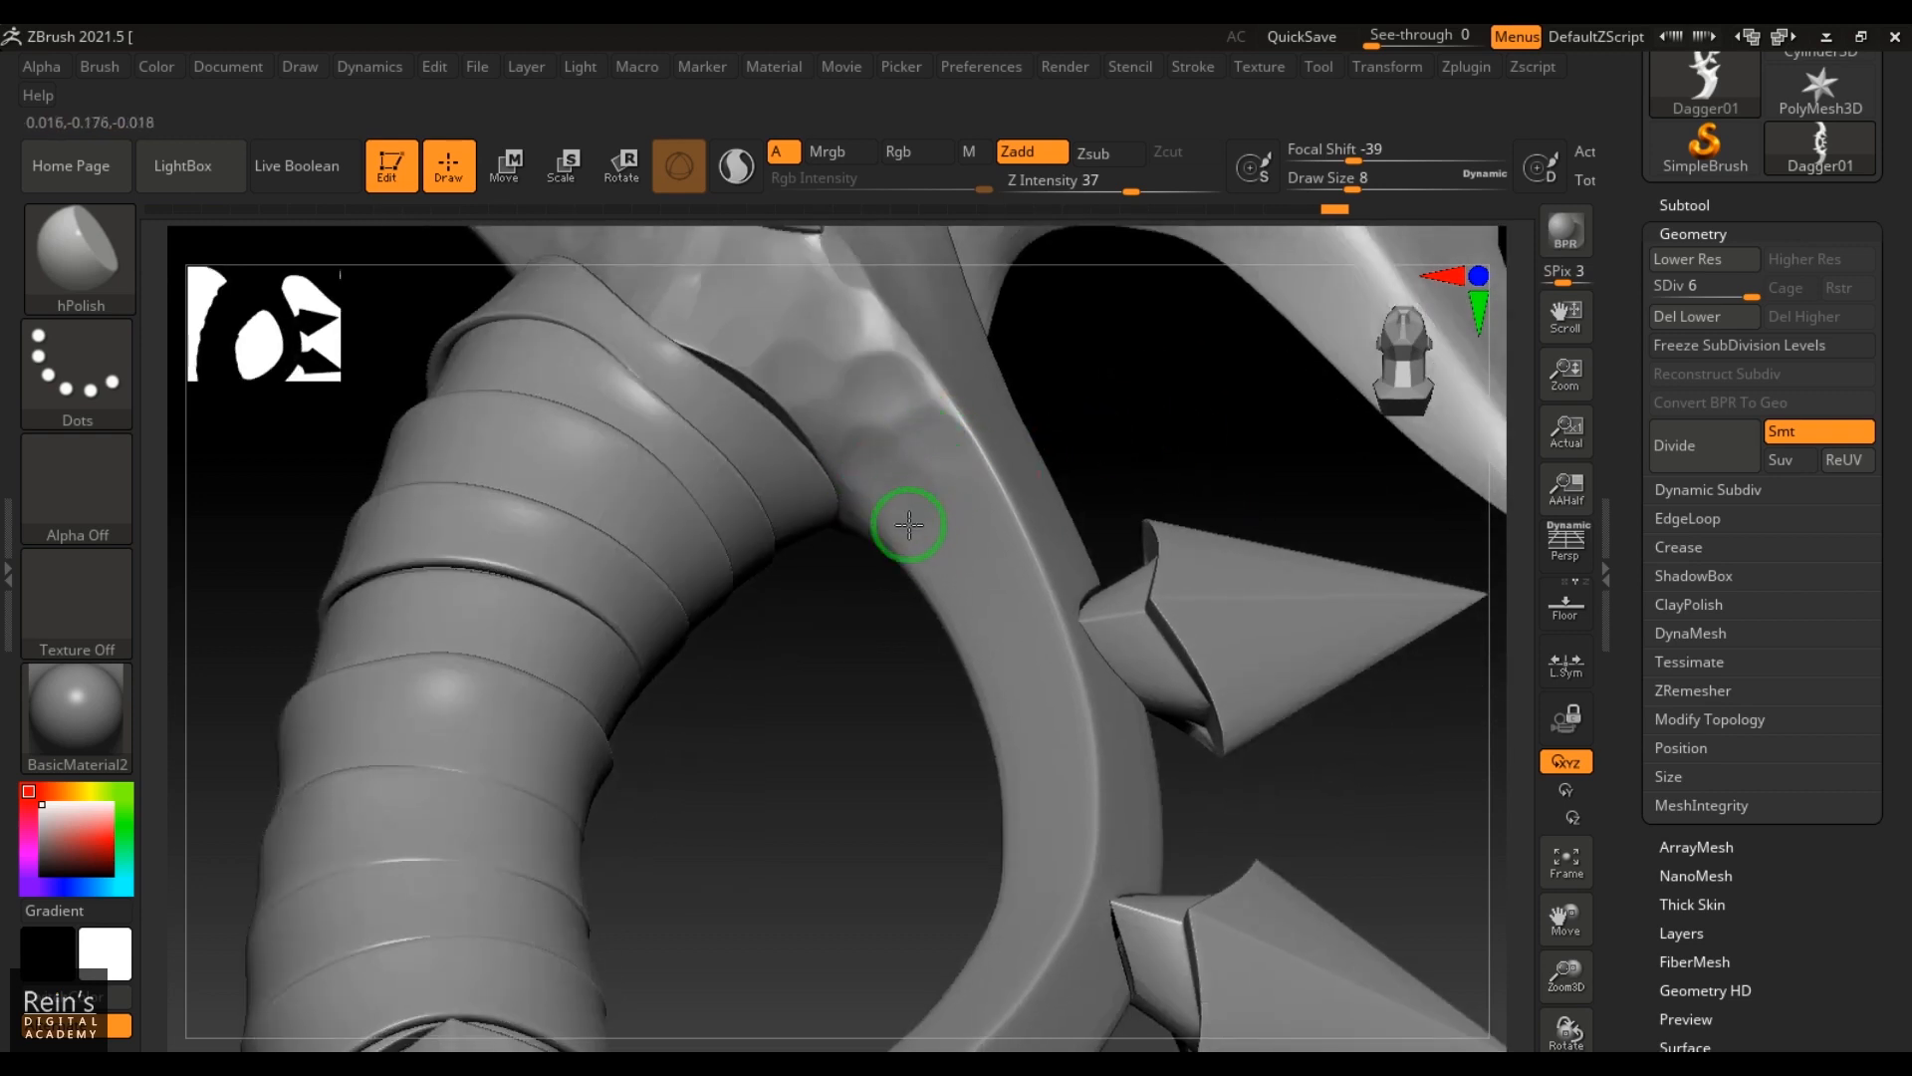
pyautogui.moveTo(1189, 478)
pyautogui.mouseDown(button='right')
pyautogui.moveTo(913, 495)
pyautogui.moveTo(1127, 398)
pyautogui.moveTo(798, 615)
pyautogui.moveTo(738, 588)
pyautogui.moveTo(915, 584)
pyautogui.moveTo(853, 648)
pyautogui.moveTo(977, 560)
pyautogui.mouseUp(button='right')
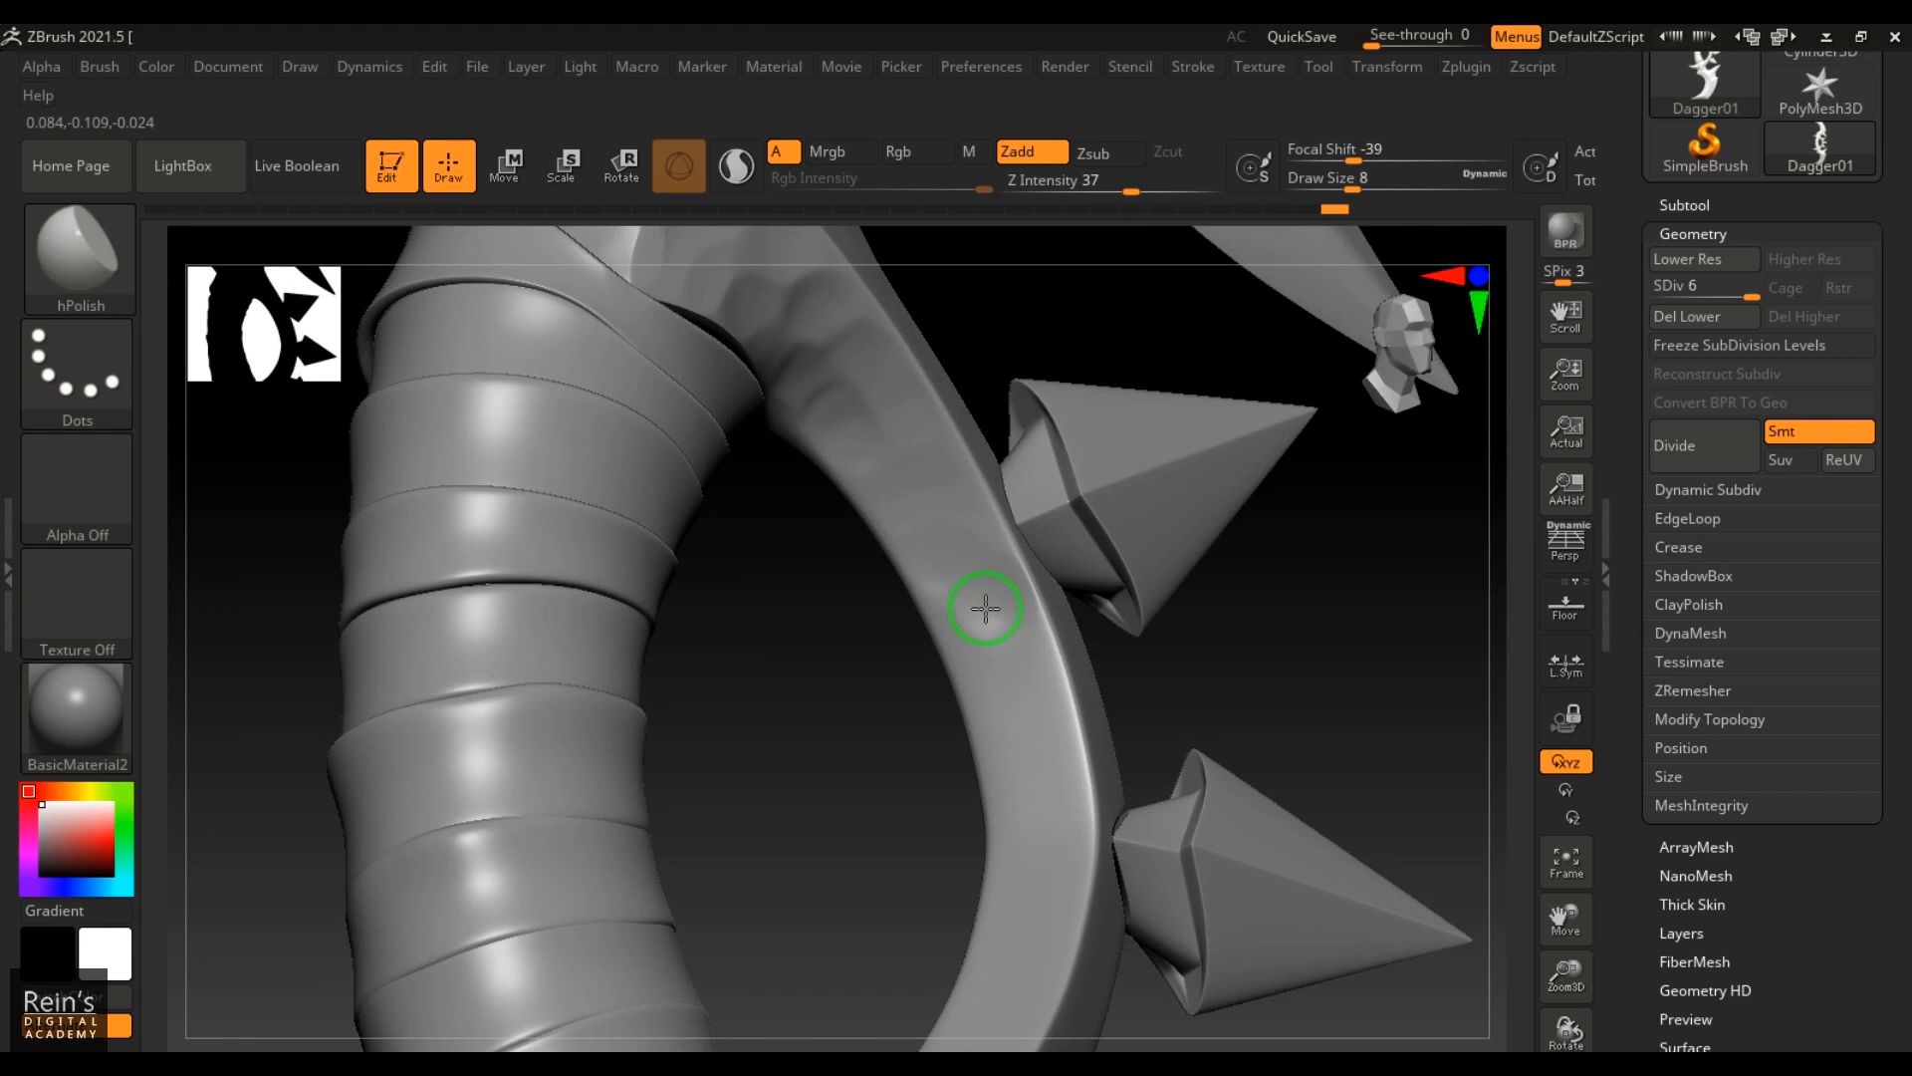
pyautogui.moveTo(1281, 674); pyautogui.dragTo(1055, 362, button='right')
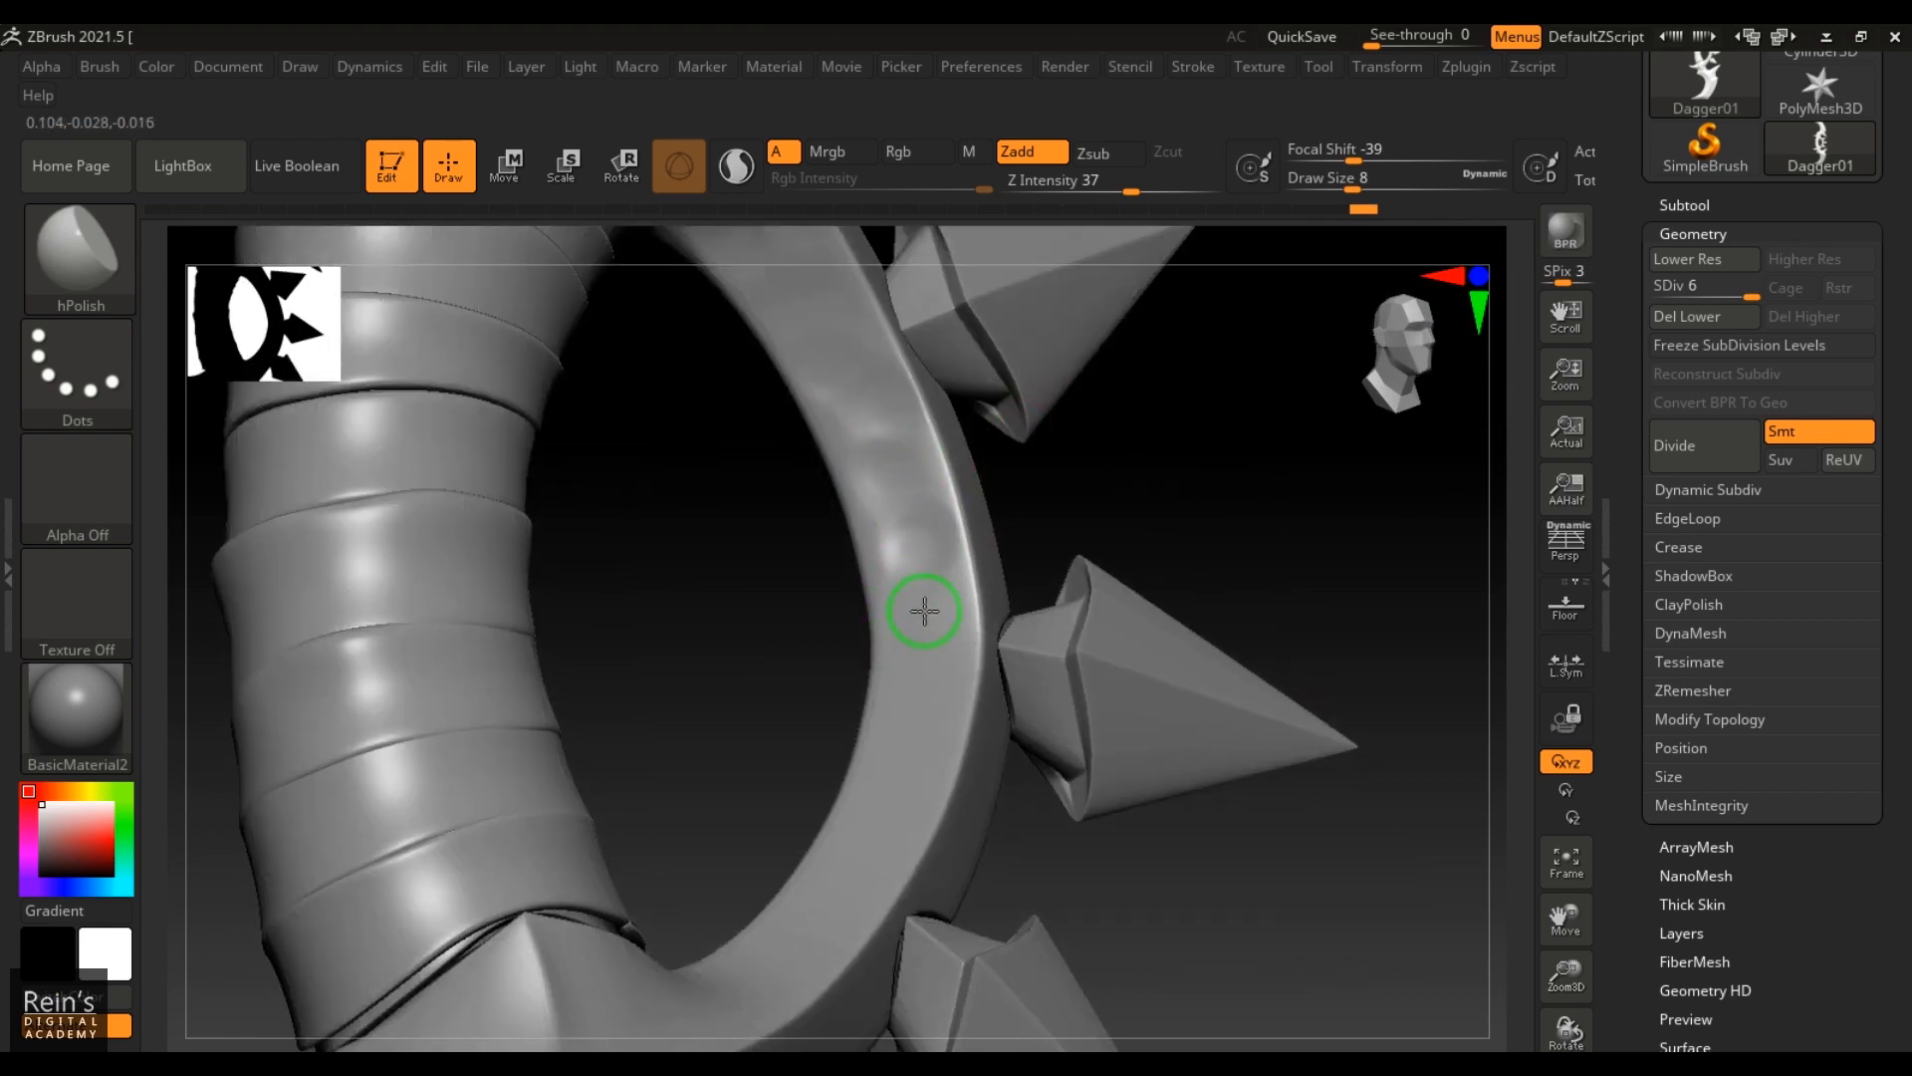
# Break up the ring's long front-side ridge with irregular hPolish chips alongside the upper and middle spikes.
pyautogui.moveTo(1208, 521); pyautogui.dragTo(985, 514, button='right')
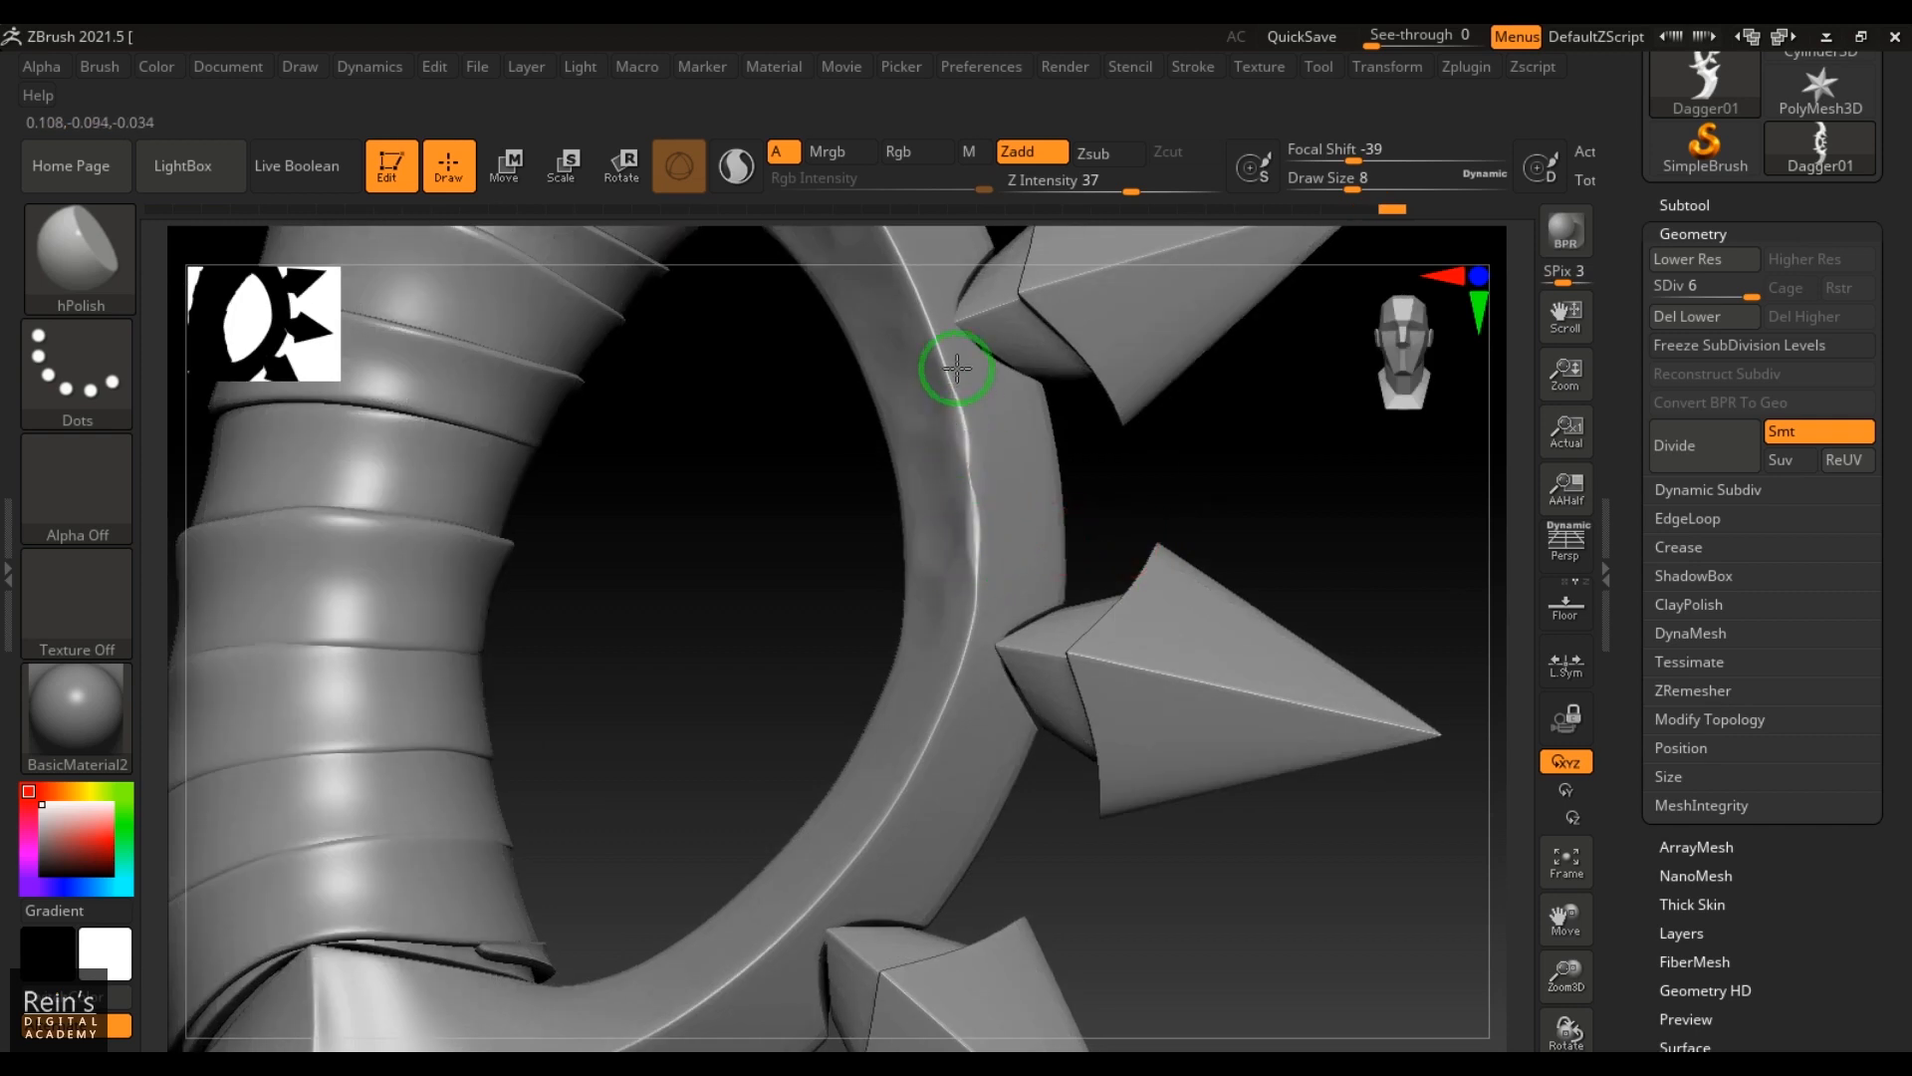
pyautogui.moveTo(717, 461); pyautogui.dragTo(859, 437, button='right')
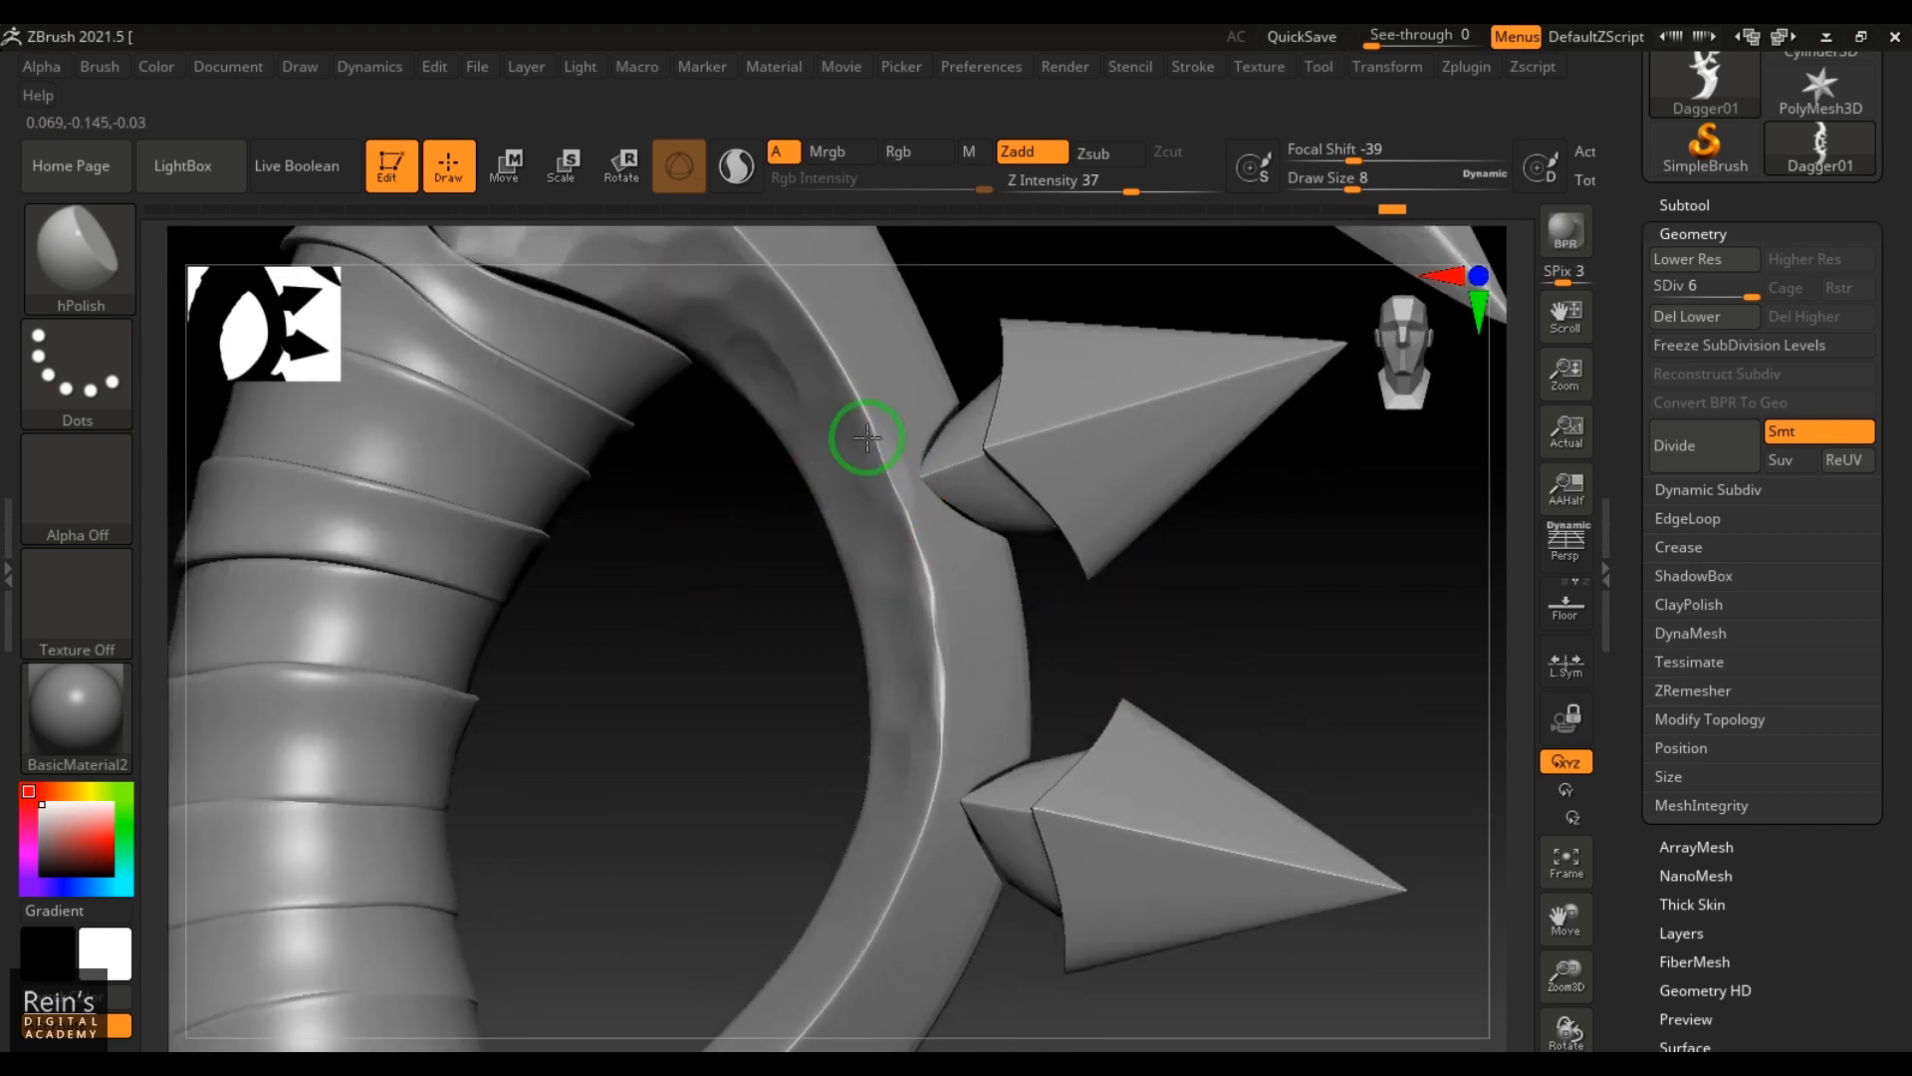
pyautogui.moveTo(790, 517); pyautogui.dragTo(866, 448, button='right')
pyautogui.moveTo(780, 348); pyautogui.dragTo(926, 487, button='right')
pyautogui.moveTo(909, 559); pyautogui.dragTo(1013, 472, button='right')
# Continue the worn facets down the ring's lower part and onto the lower guard's handle-facing surface beside the gem.
pyautogui.moveTo(1013, 472); pyautogui.dragTo(679, 767)
pyautogui.moveTo(607, 799); pyautogui.dragTo(808, 562, button='right')
pyautogui.moveTo(720, 690)
pyautogui.mouseDown(button='right')
pyautogui.moveTo(632, 704)
pyautogui.moveTo(406, 533)
pyautogui.moveTo(876, 406)
pyautogui.mouseUp(button='right')
pyautogui.moveTo(747, 478)
pyautogui.mouseDown(button='right')
pyautogui.moveTo(684, 540)
pyautogui.moveTo(930, 418)
pyautogui.moveTo(675, 619)
pyautogui.mouseUp(button='right')
pyautogui.moveTo(399, 516); pyautogui.dragTo(896, 434, button='right')
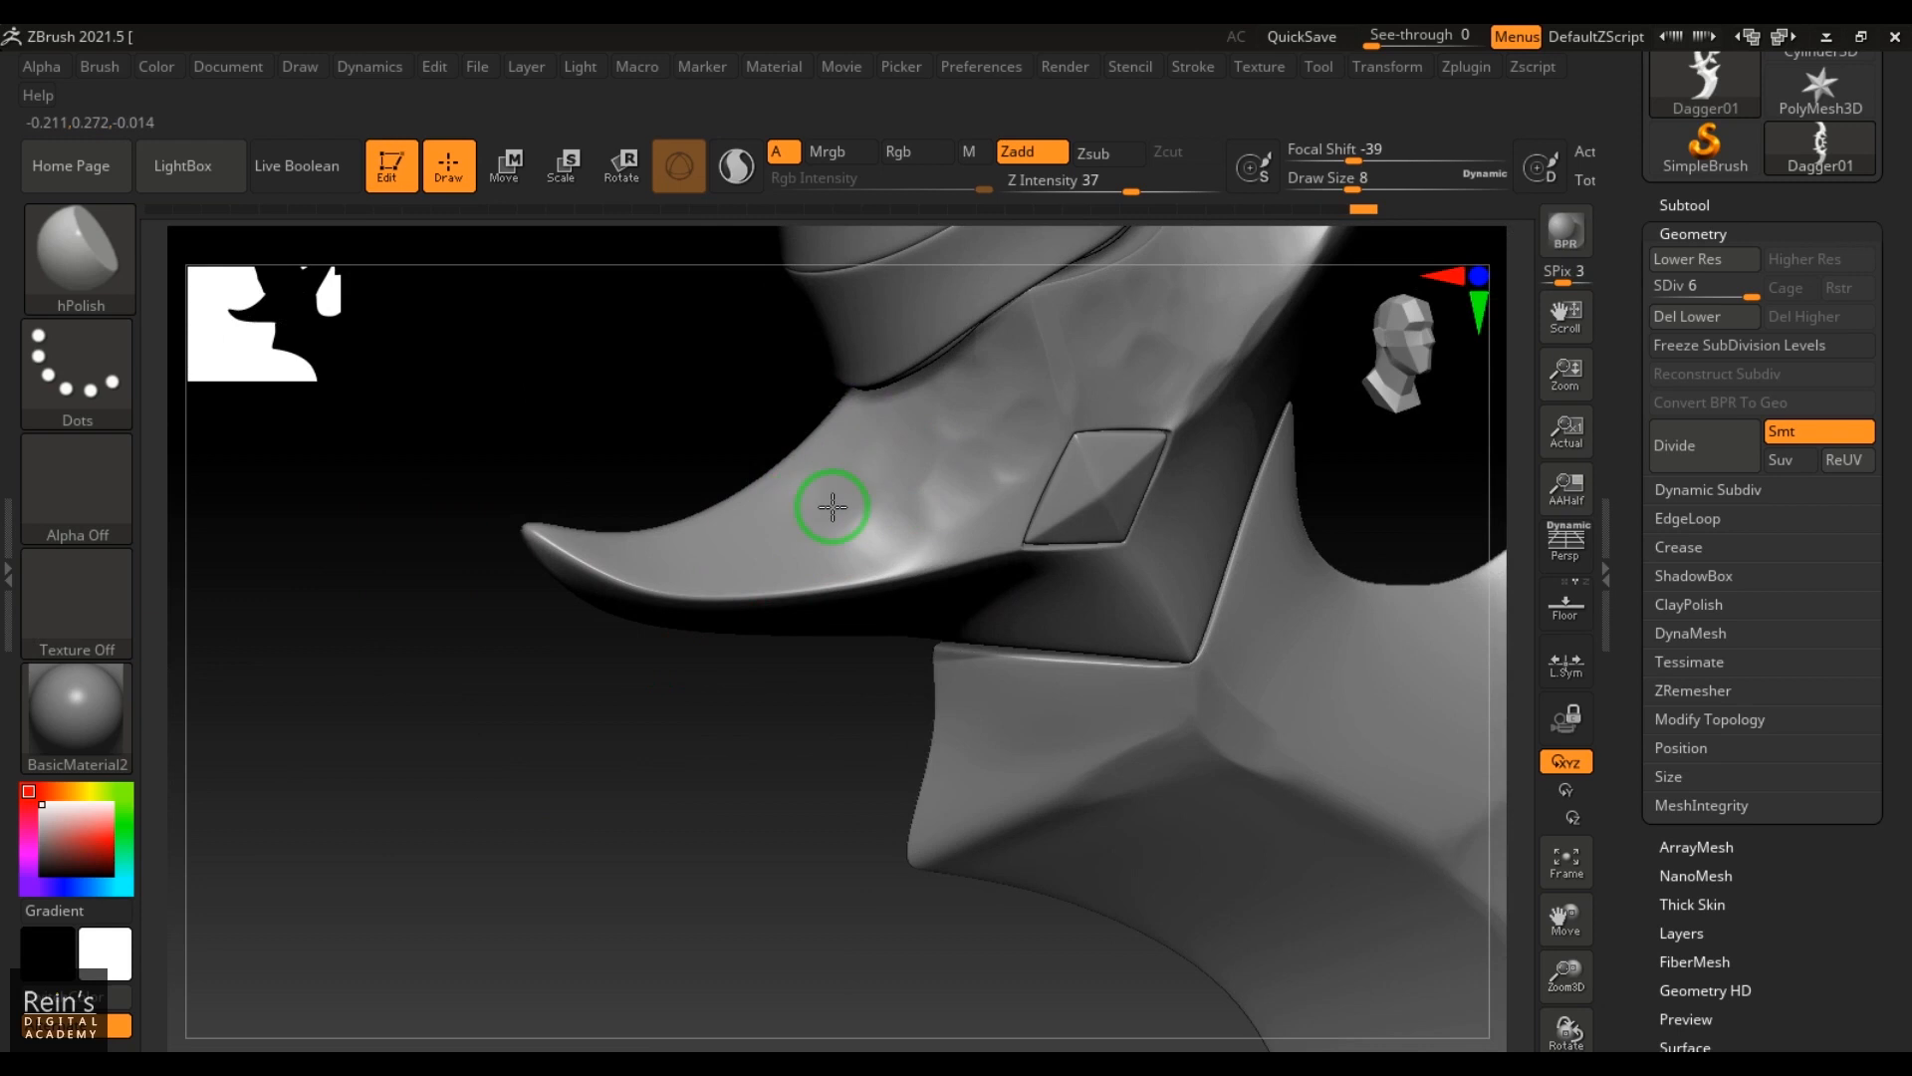
# Chip the lower guard horn's central edge on the front side and flatten patches into its blade-facing surface.
pyautogui.moveTo(812, 486); pyautogui.dragTo(777, 552, button='right')
pyautogui.moveTo(666, 675)
pyautogui.mouseDown(button='right')
pyautogui.moveTo(939, 512)
pyautogui.moveTo(811, 568)
pyautogui.moveTo(555, 747)
pyautogui.moveTo(648, 611)
pyautogui.mouseUp(button='right')
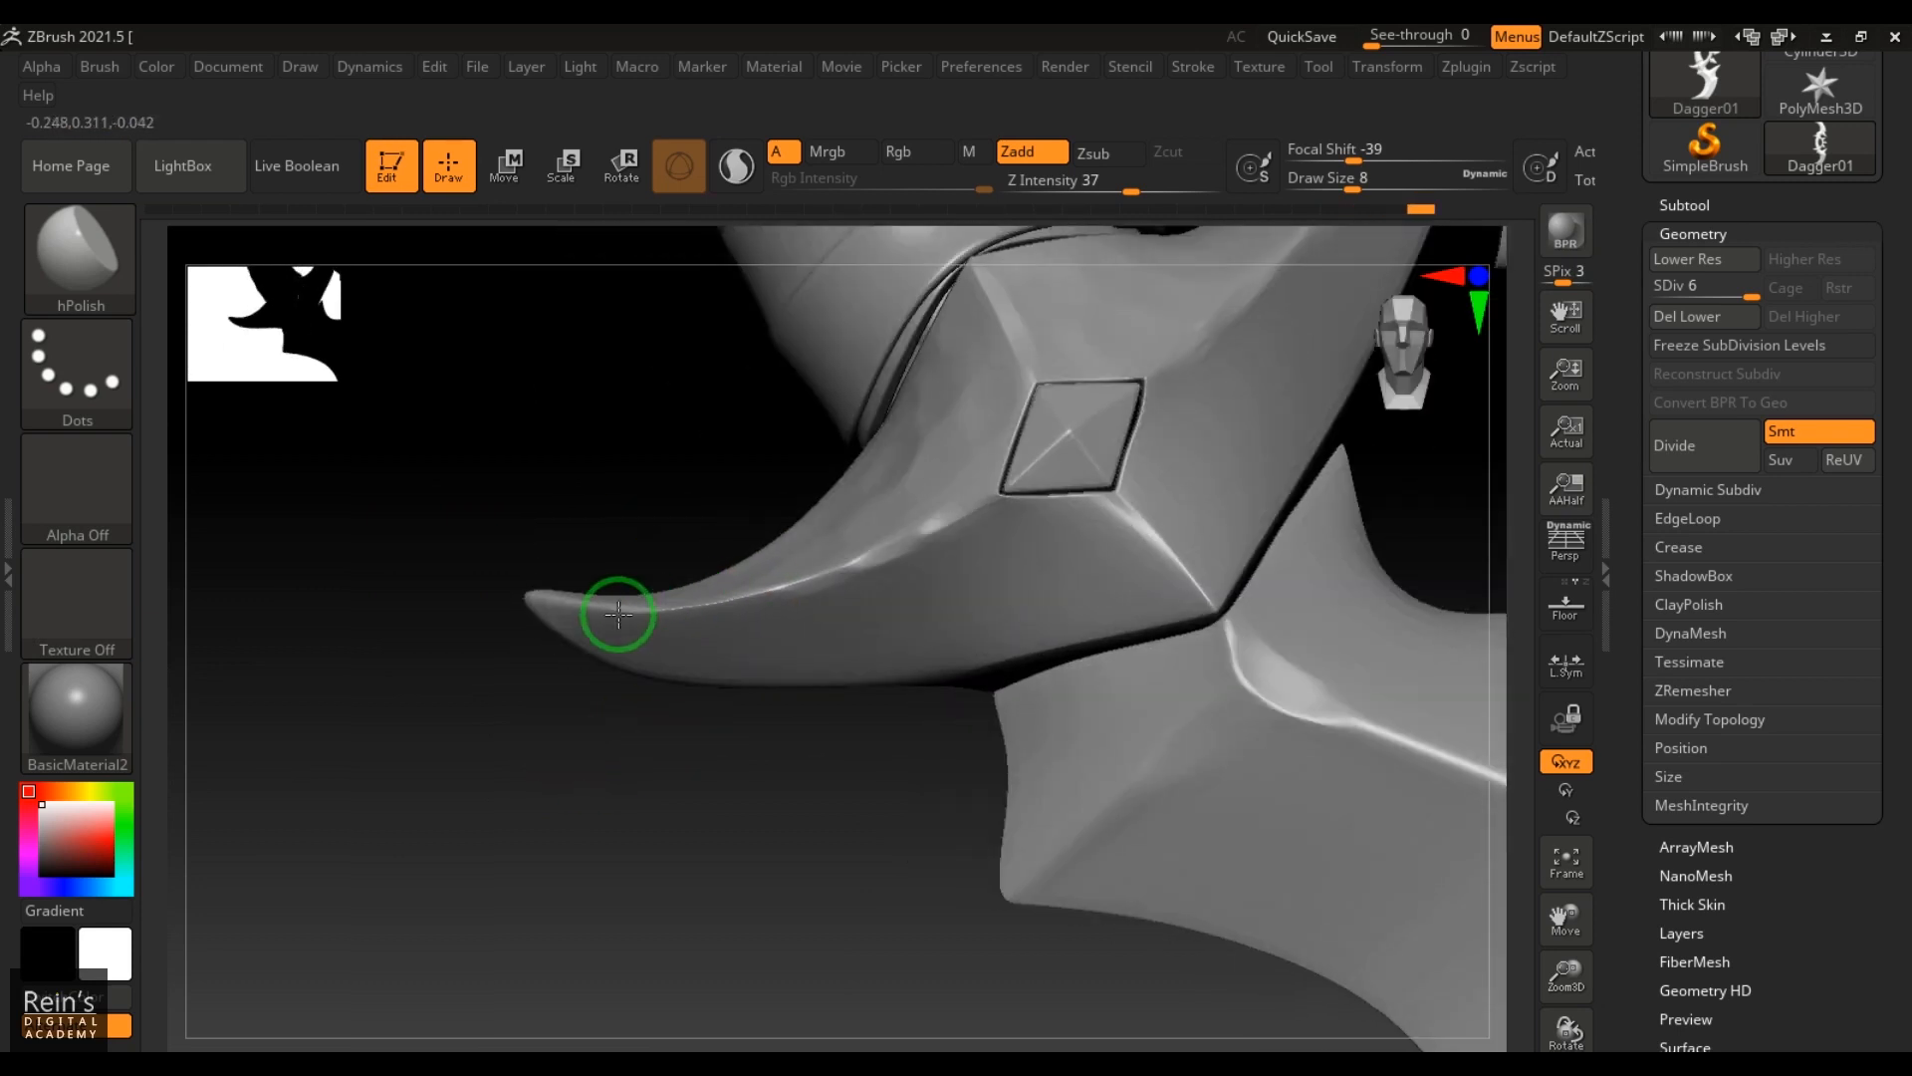
pyautogui.moveTo(956, 577)
pyautogui.mouseDown(button='right')
pyautogui.moveTo(704, 734)
pyautogui.moveTo(898, 577)
pyautogui.mouseUp(button='right')
pyautogui.moveTo(734, 634)
pyautogui.mouseDown(button='right')
pyautogui.moveTo(670, 760)
pyautogui.moveTo(780, 653)
pyautogui.mouseUp(button='right')
pyautogui.moveTo(884, 582); pyautogui.dragTo(810, 683, button='right')
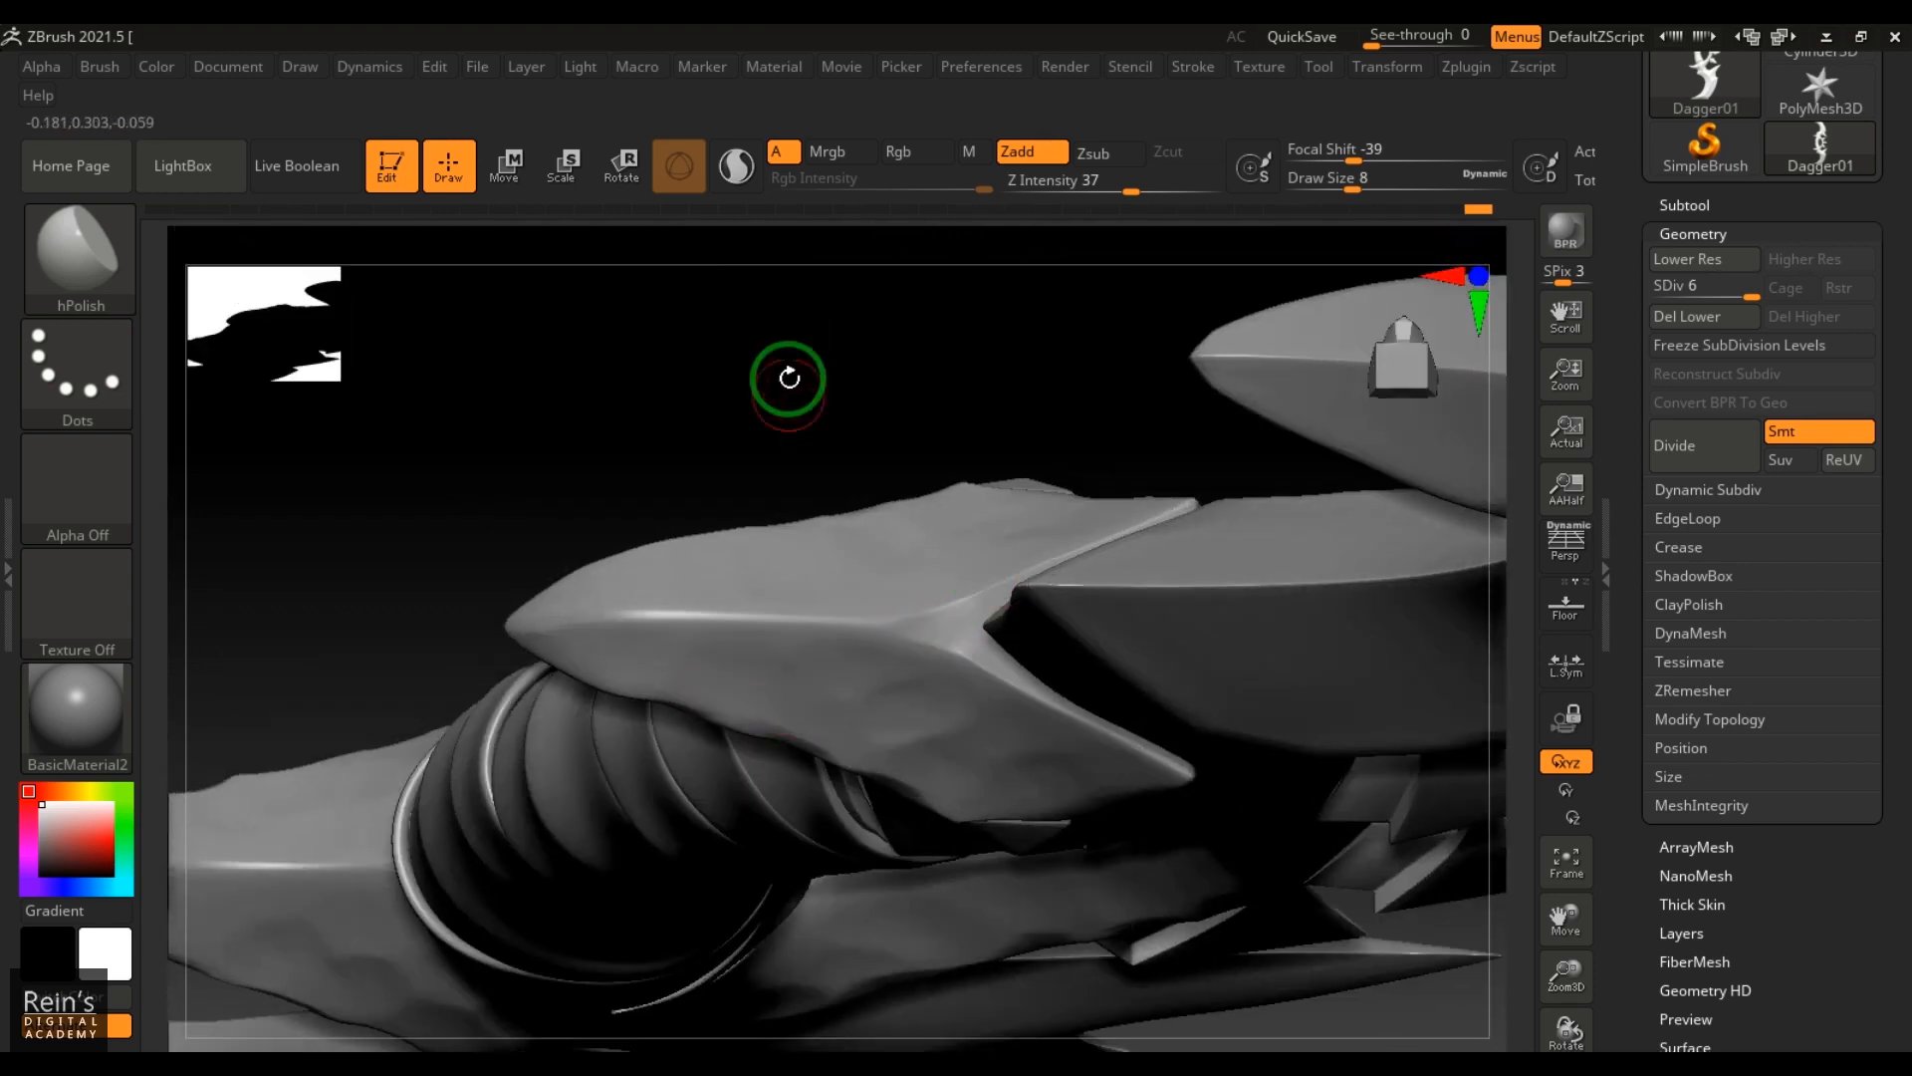
pyautogui.moveTo(811, 402); pyautogui.dragTo(631, 581, button='right')
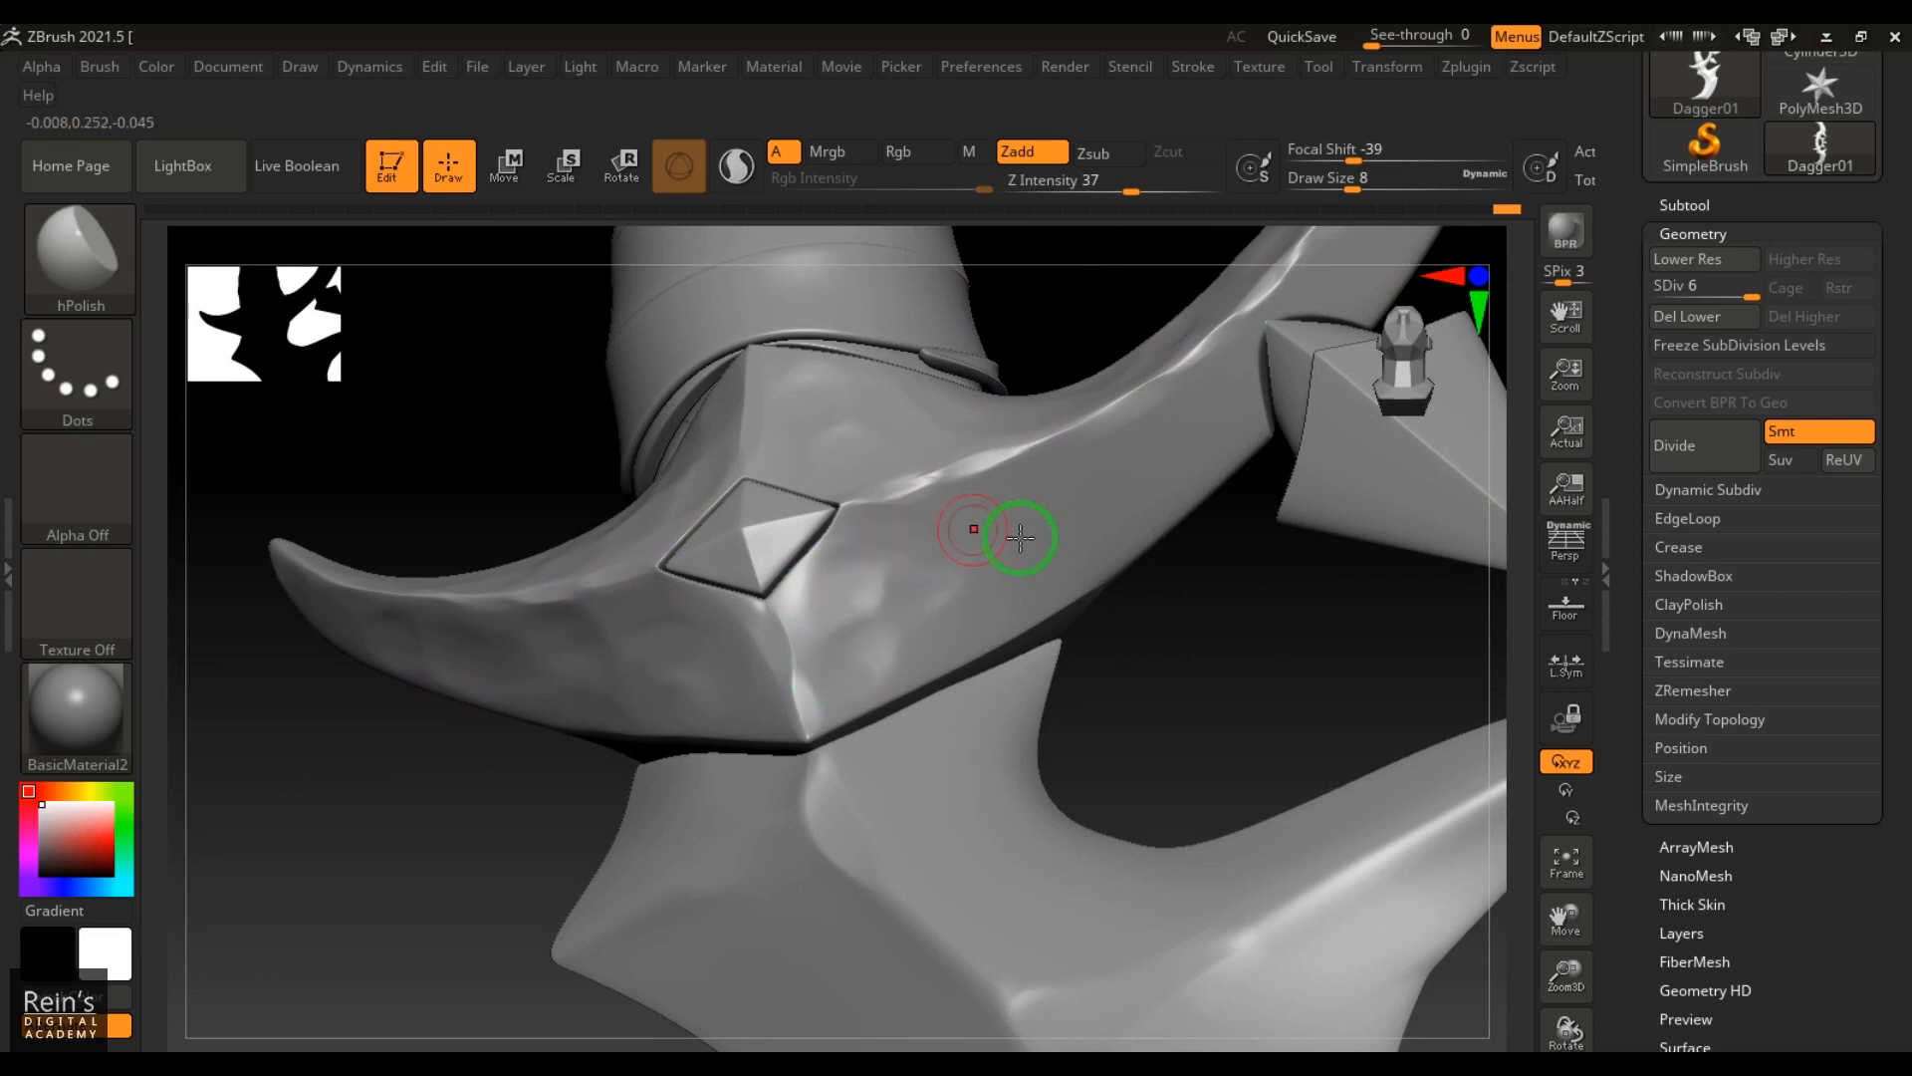
# Flatten faceted patches into the ring's outer, spike-side surface, from the lower guard's gem up to the upper guard.
pyautogui.moveTo(872, 534); pyautogui.dragTo(1118, 594, button='right')
pyautogui.moveTo(947, 623); pyautogui.dragTo(1066, 469, button='right')
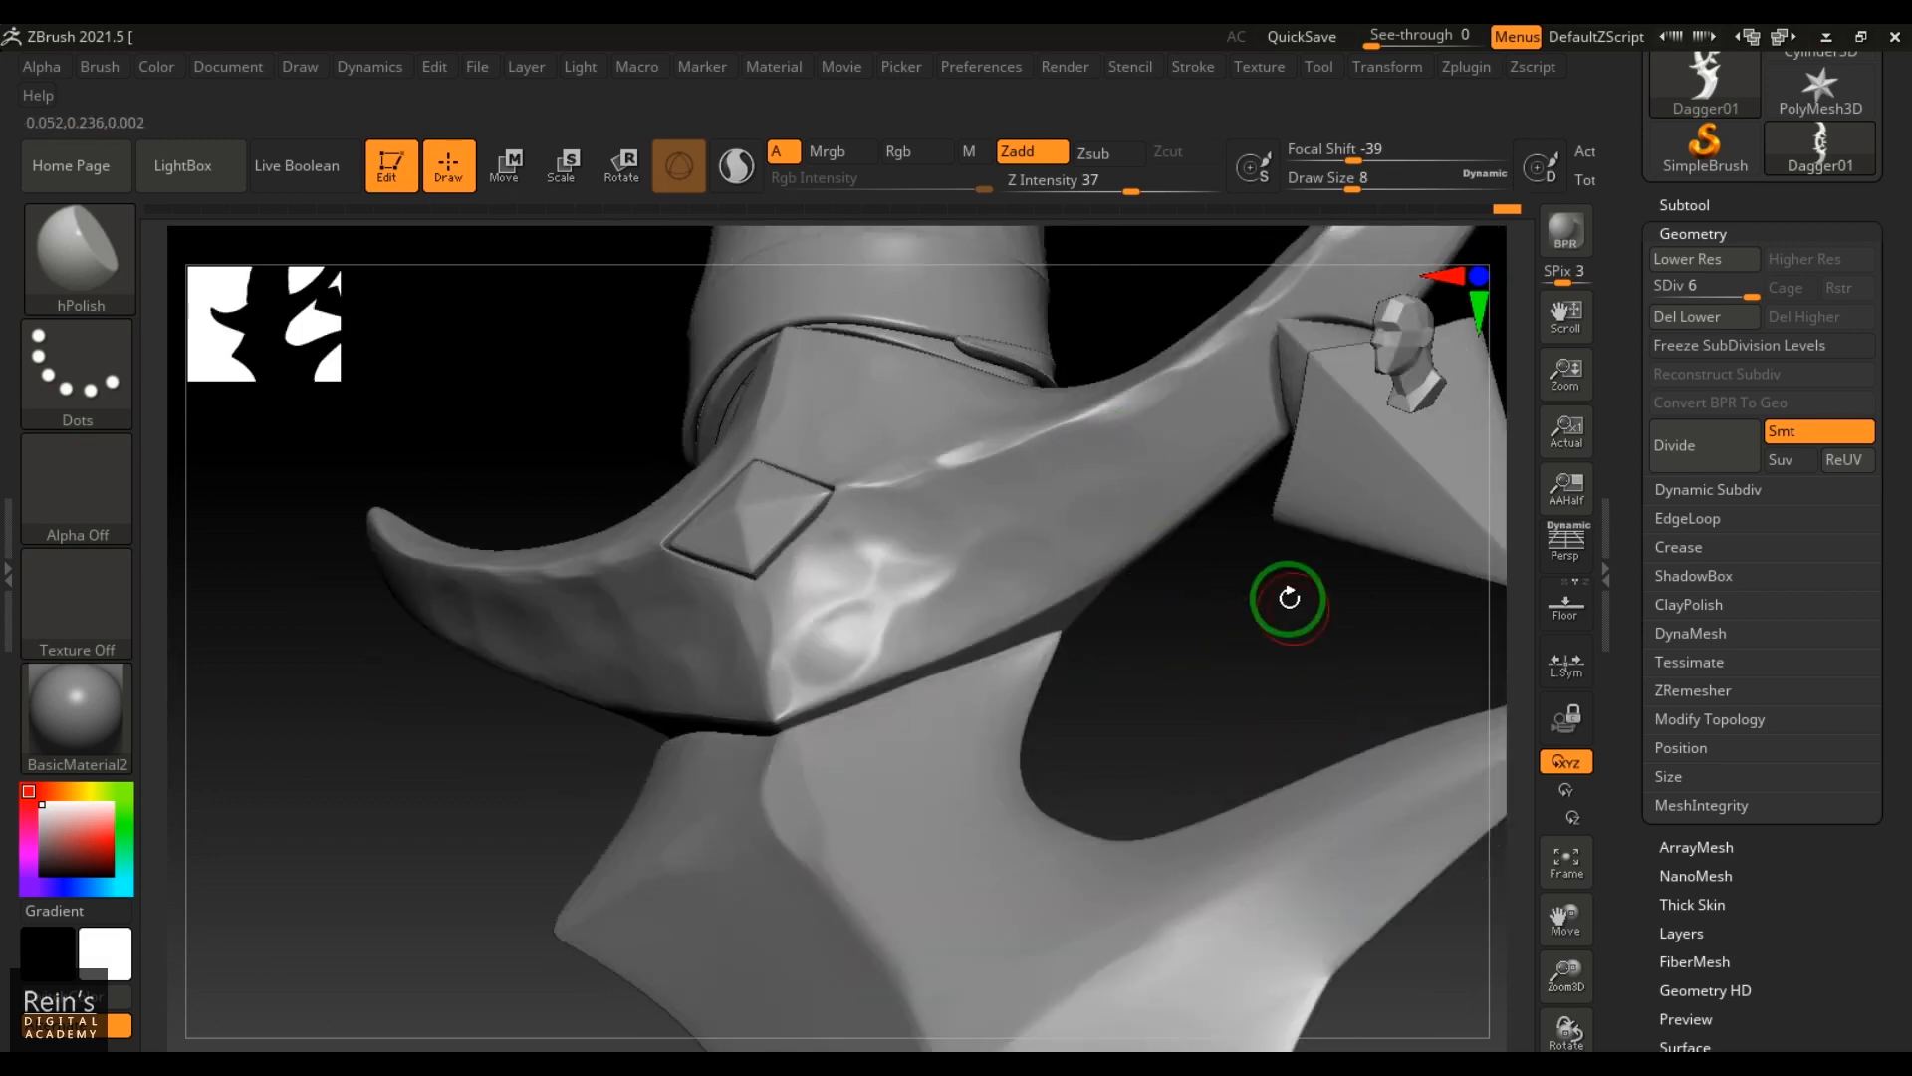
pyautogui.moveTo(1274, 629); pyautogui.dragTo(956, 542, button='right')
pyautogui.moveTo(1101, 681); pyautogui.dragTo(961, 916)
pyautogui.moveTo(1065, 857); pyautogui.dragTo(1005, 956)
pyautogui.moveTo(896, 703); pyautogui.dragTo(910, 636)
pyautogui.moveTo(1109, 613)
pyautogui.mouseDown()
pyautogui.moveTo(1037, 342)
pyautogui.moveTo(1057, 389)
pyautogui.mouseUp()
pyautogui.moveTo(802, 602)
pyautogui.mouseDown()
pyautogui.moveTo(819, 532)
pyautogui.moveTo(790, 437)
pyautogui.mouseUp()
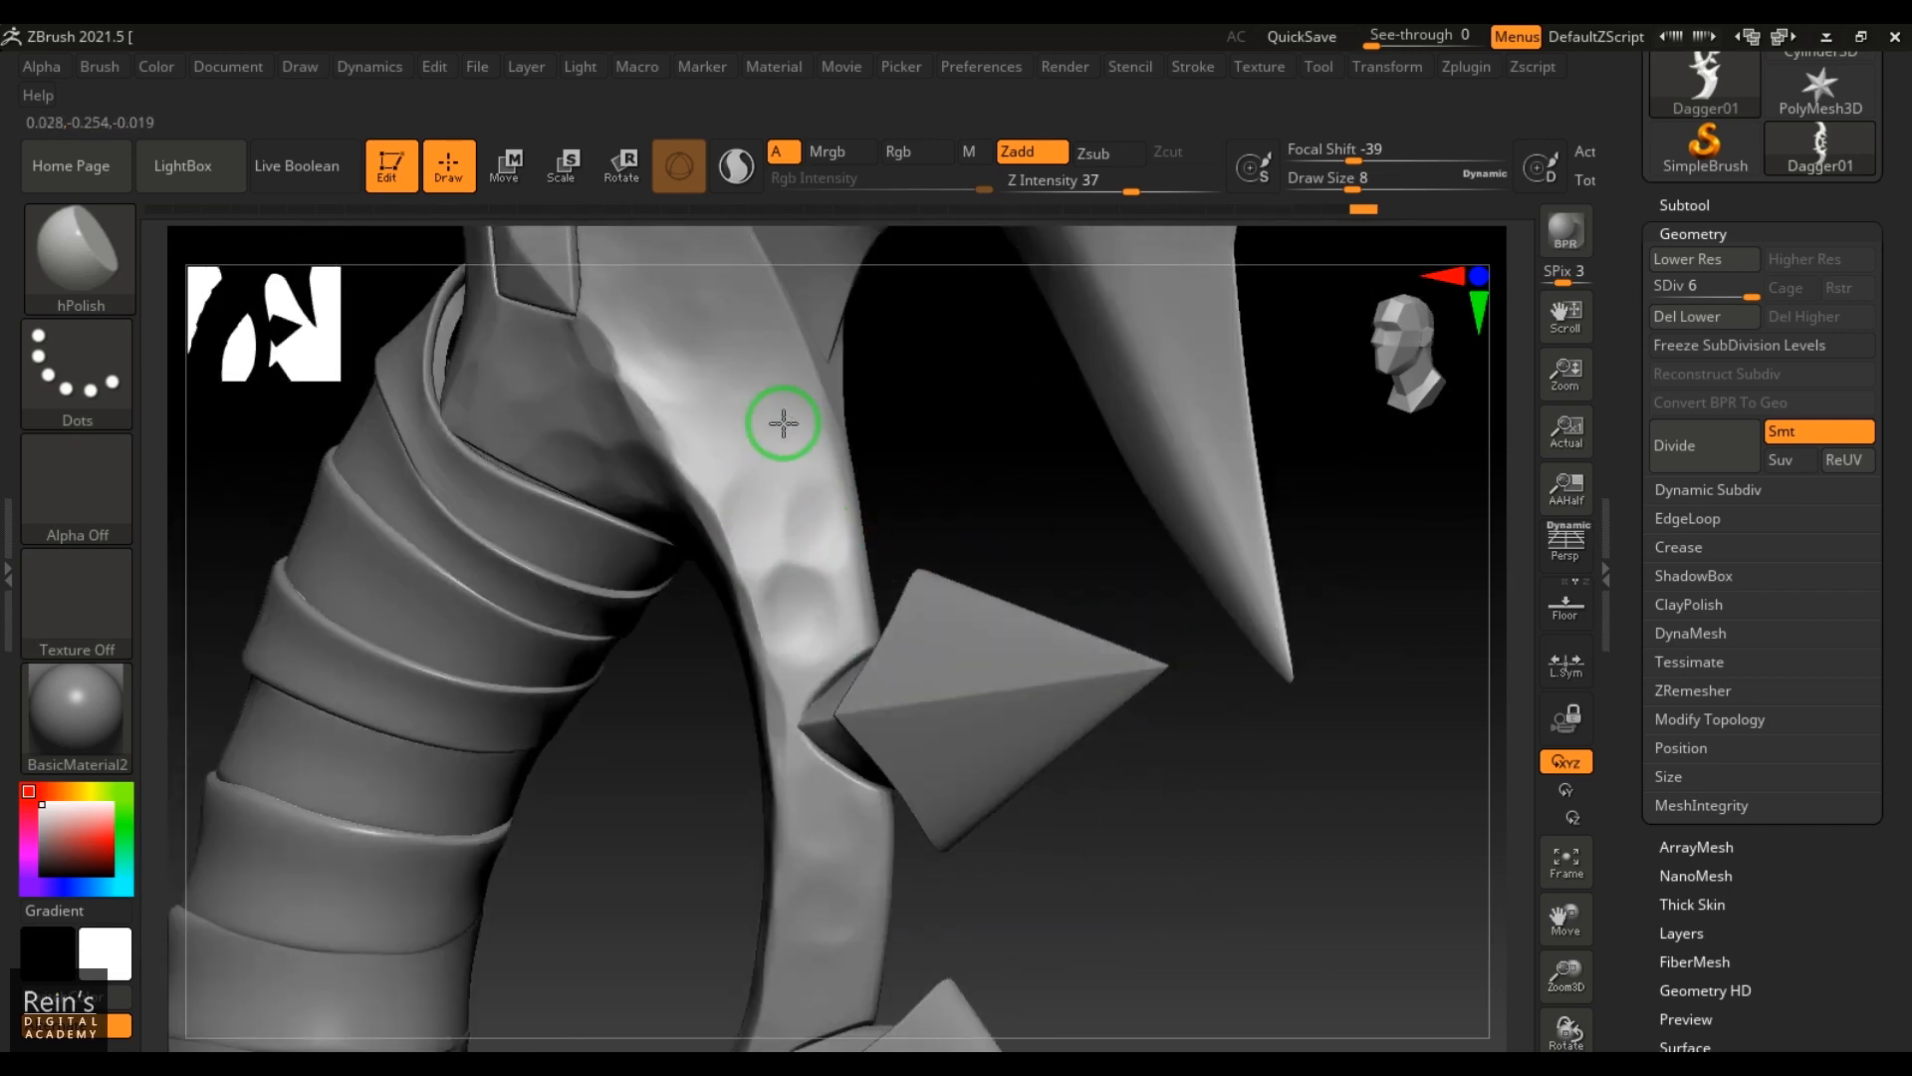
# Chip the upper ring spike's central ridge on both the back and front sides with hPolish strokes.
pyautogui.moveTo(1020, 508); pyautogui.dragTo(1229, 538)
pyautogui.moveTo(1157, 641); pyautogui.dragTo(1140, 552)
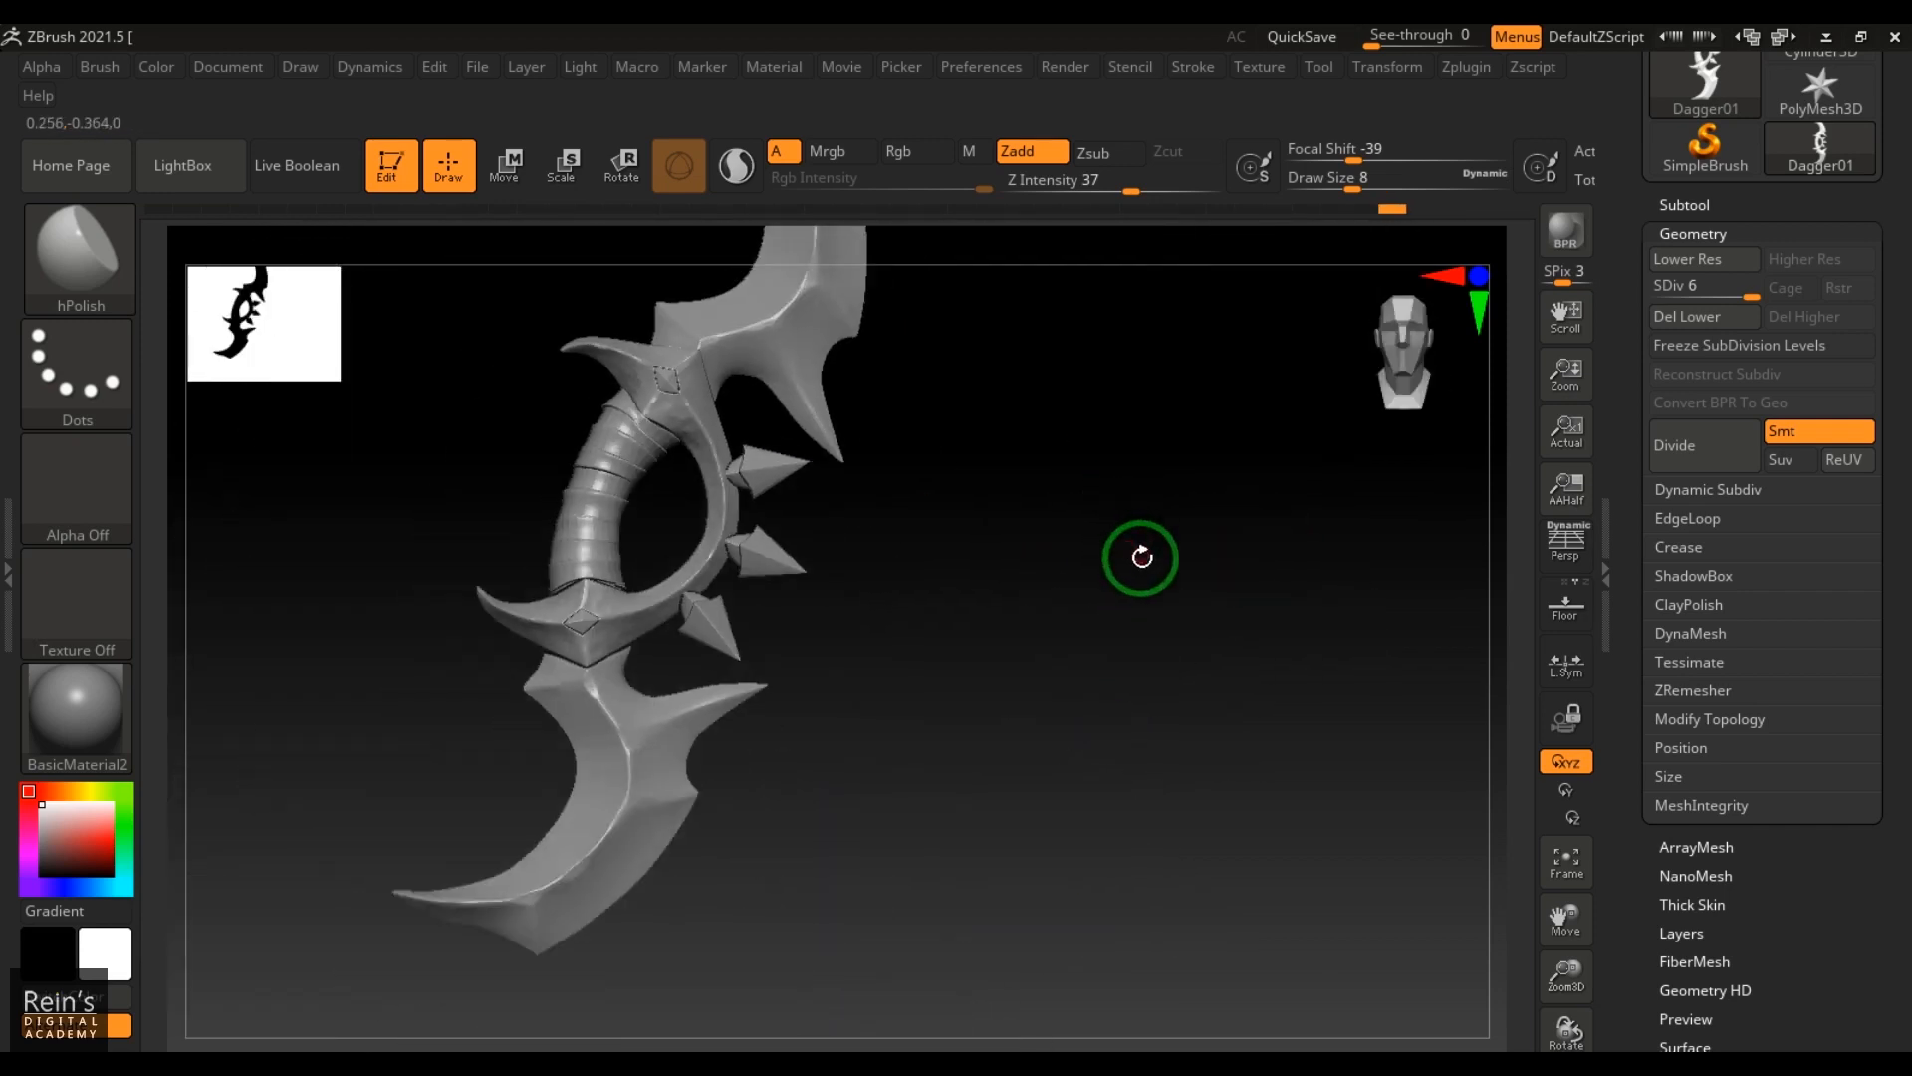
pyautogui.moveTo(1101, 478); pyautogui.dragTo(1123, 520)
pyautogui.keyDown('alt'); pyautogui.moveTo(525, 547); pyautogui.dragTo(568, 658); pyautogui.keyUp('alt')
pyautogui.keyDown('alt'); pyautogui.moveTo(394, 691); pyautogui.dragTo(804, 734); pyautogui.keyUp('alt')
pyautogui.keyDown('alt'); pyautogui.moveTo(438, 827); pyautogui.dragTo(578, 697); pyautogui.keyUp('alt')
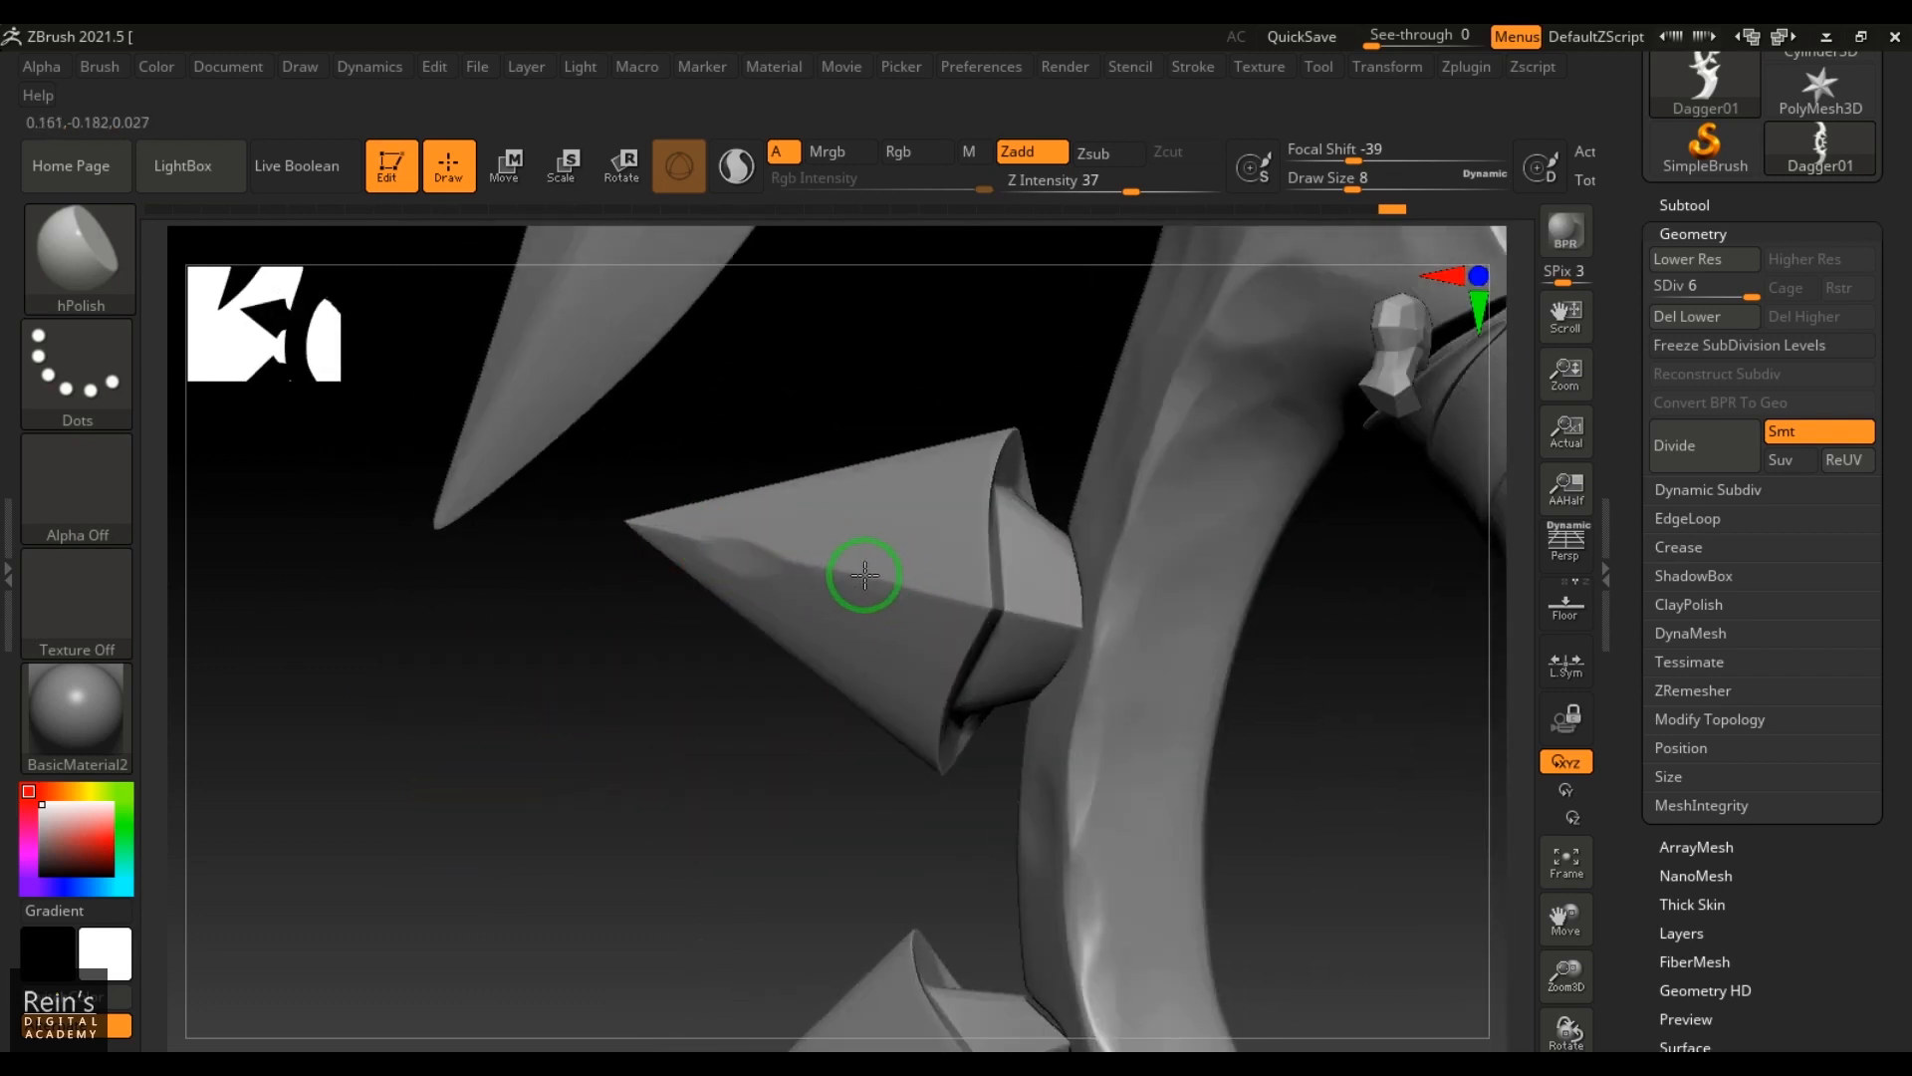
pyautogui.moveTo(595, 694)
pyautogui.mouseDown()
pyautogui.moveTo(776, 667)
pyautogui.moveTo(1001, 500)
pyautogui.mouseUp()
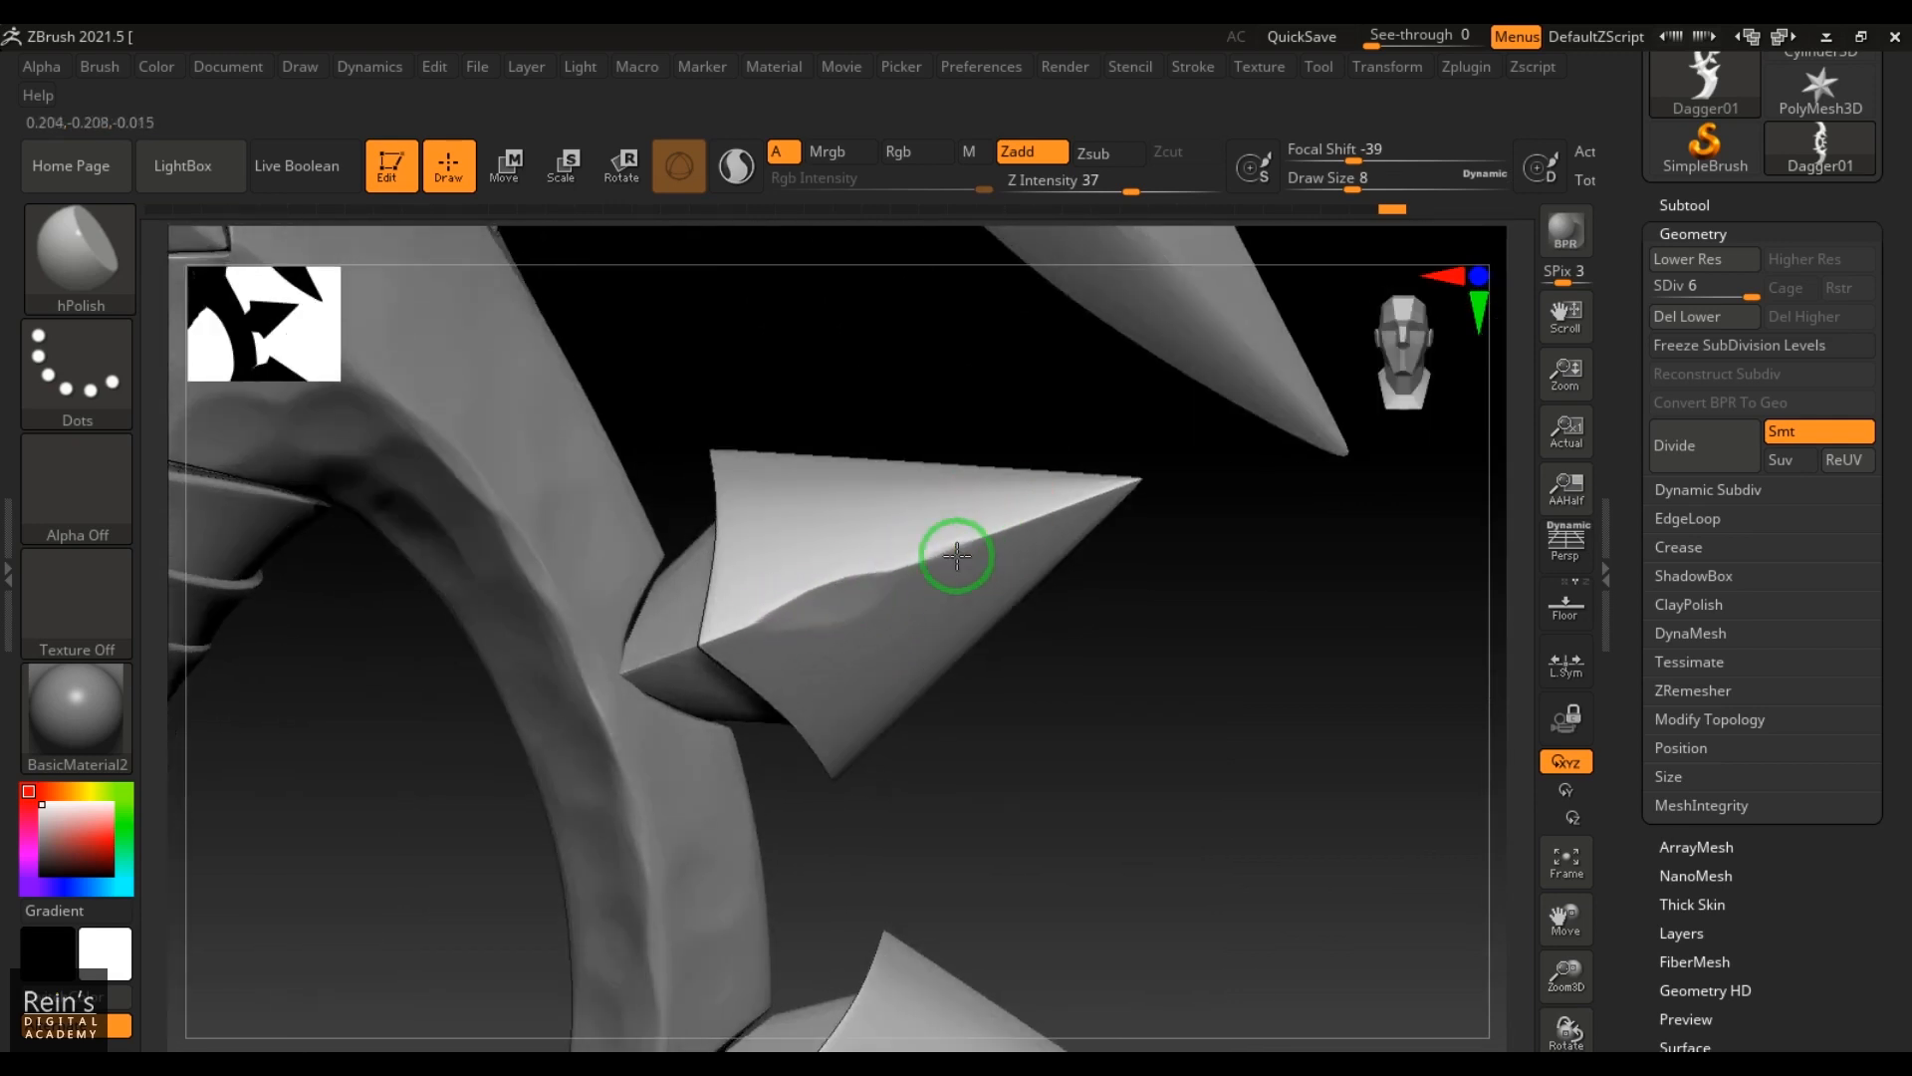
# Break up the central ridges of the middle and lower ring spikes on the front side.
pyautogui.moveTo(1149, 594); pyautogui.dragTo(801, 533)
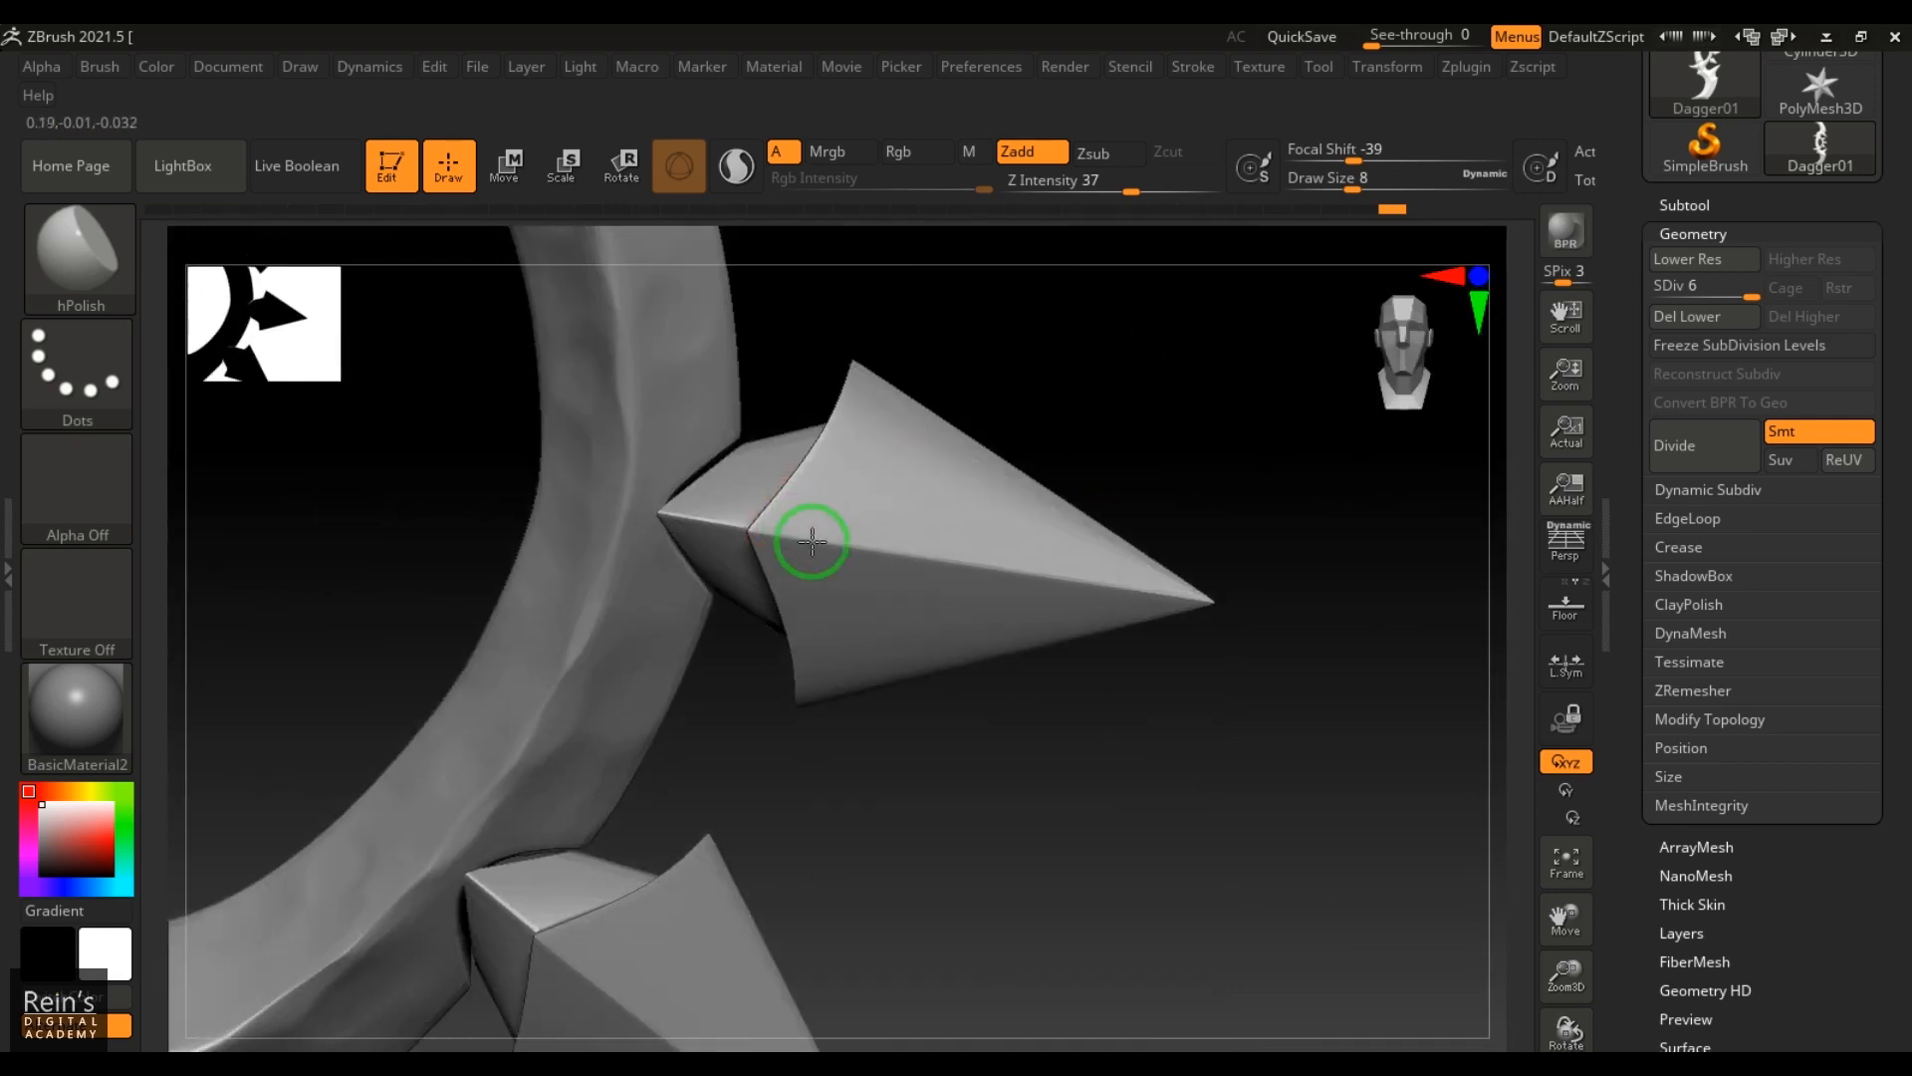
pyautogui.moveTo(1129, 772); pyautogui.dragTo(1108, 331)
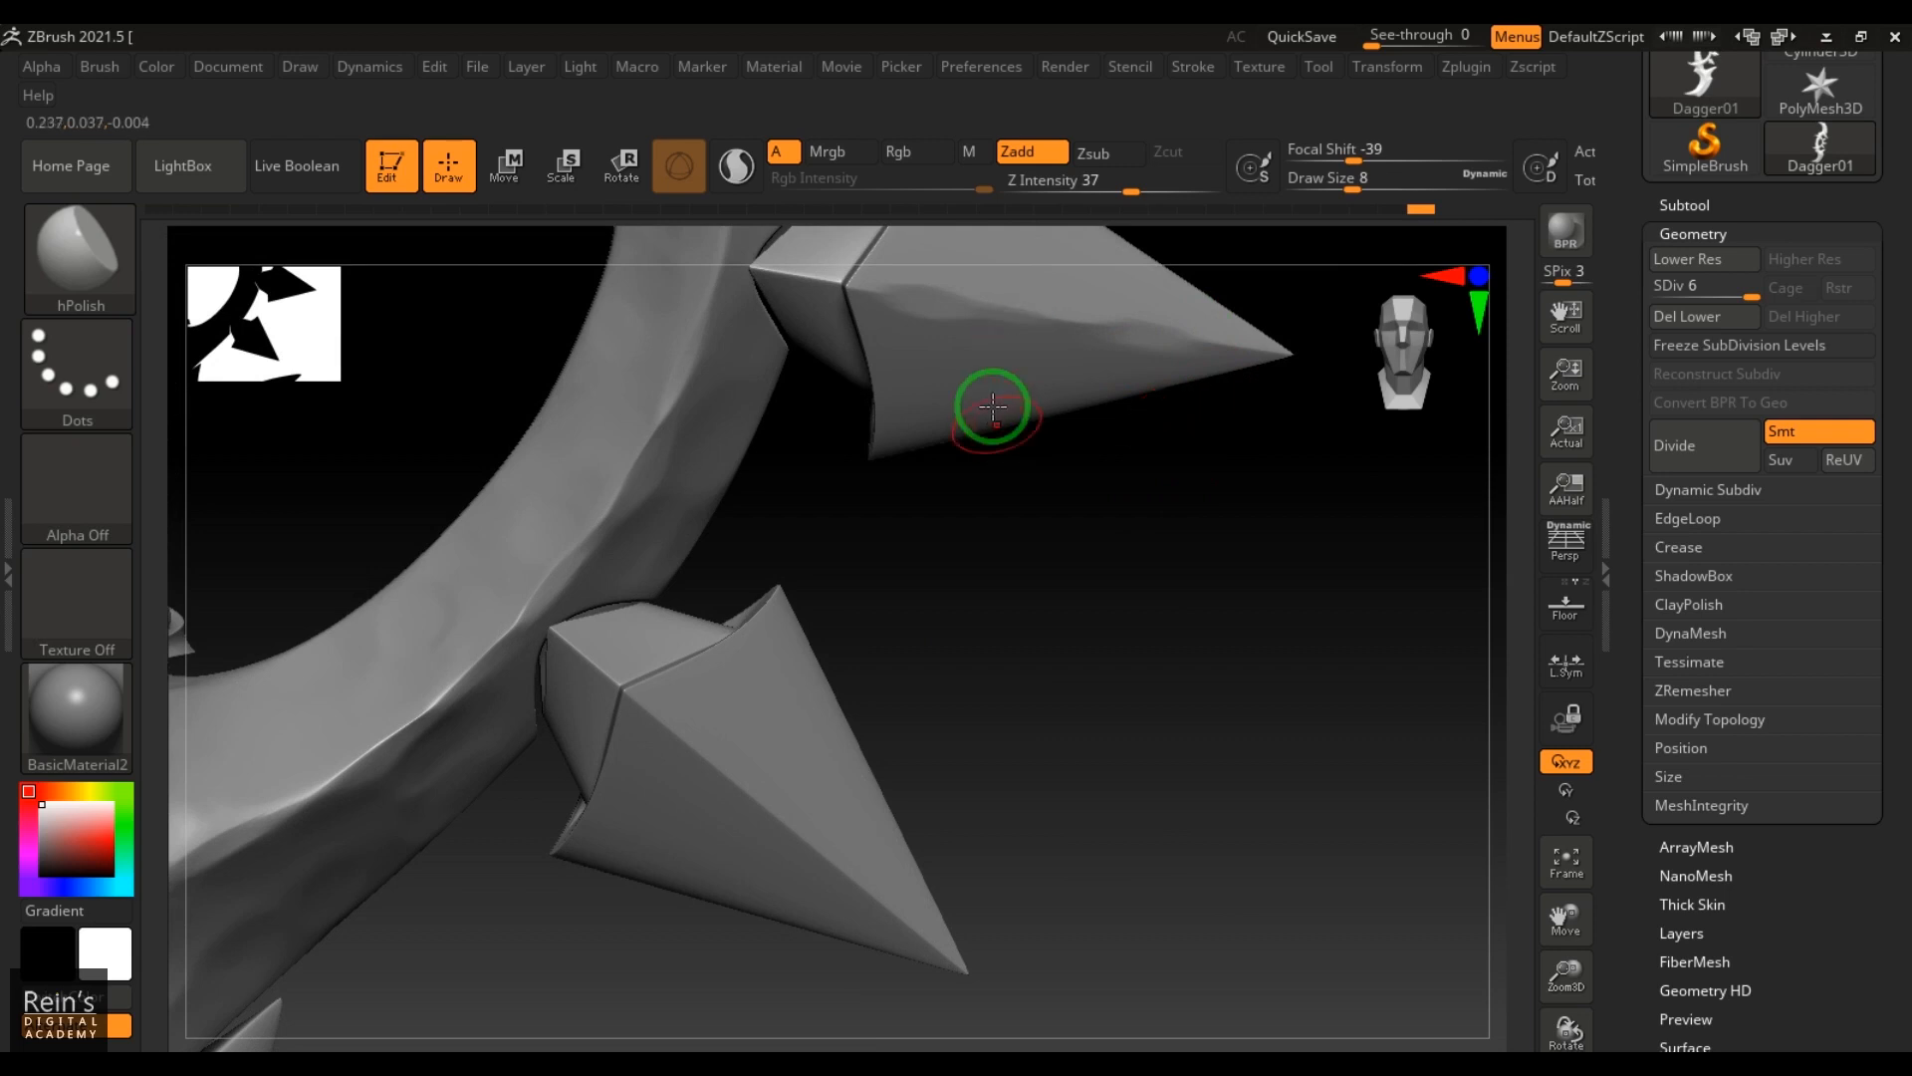
pyautogui.moveTo(1115, 661); pyautogui.dragTo(1089, 491)
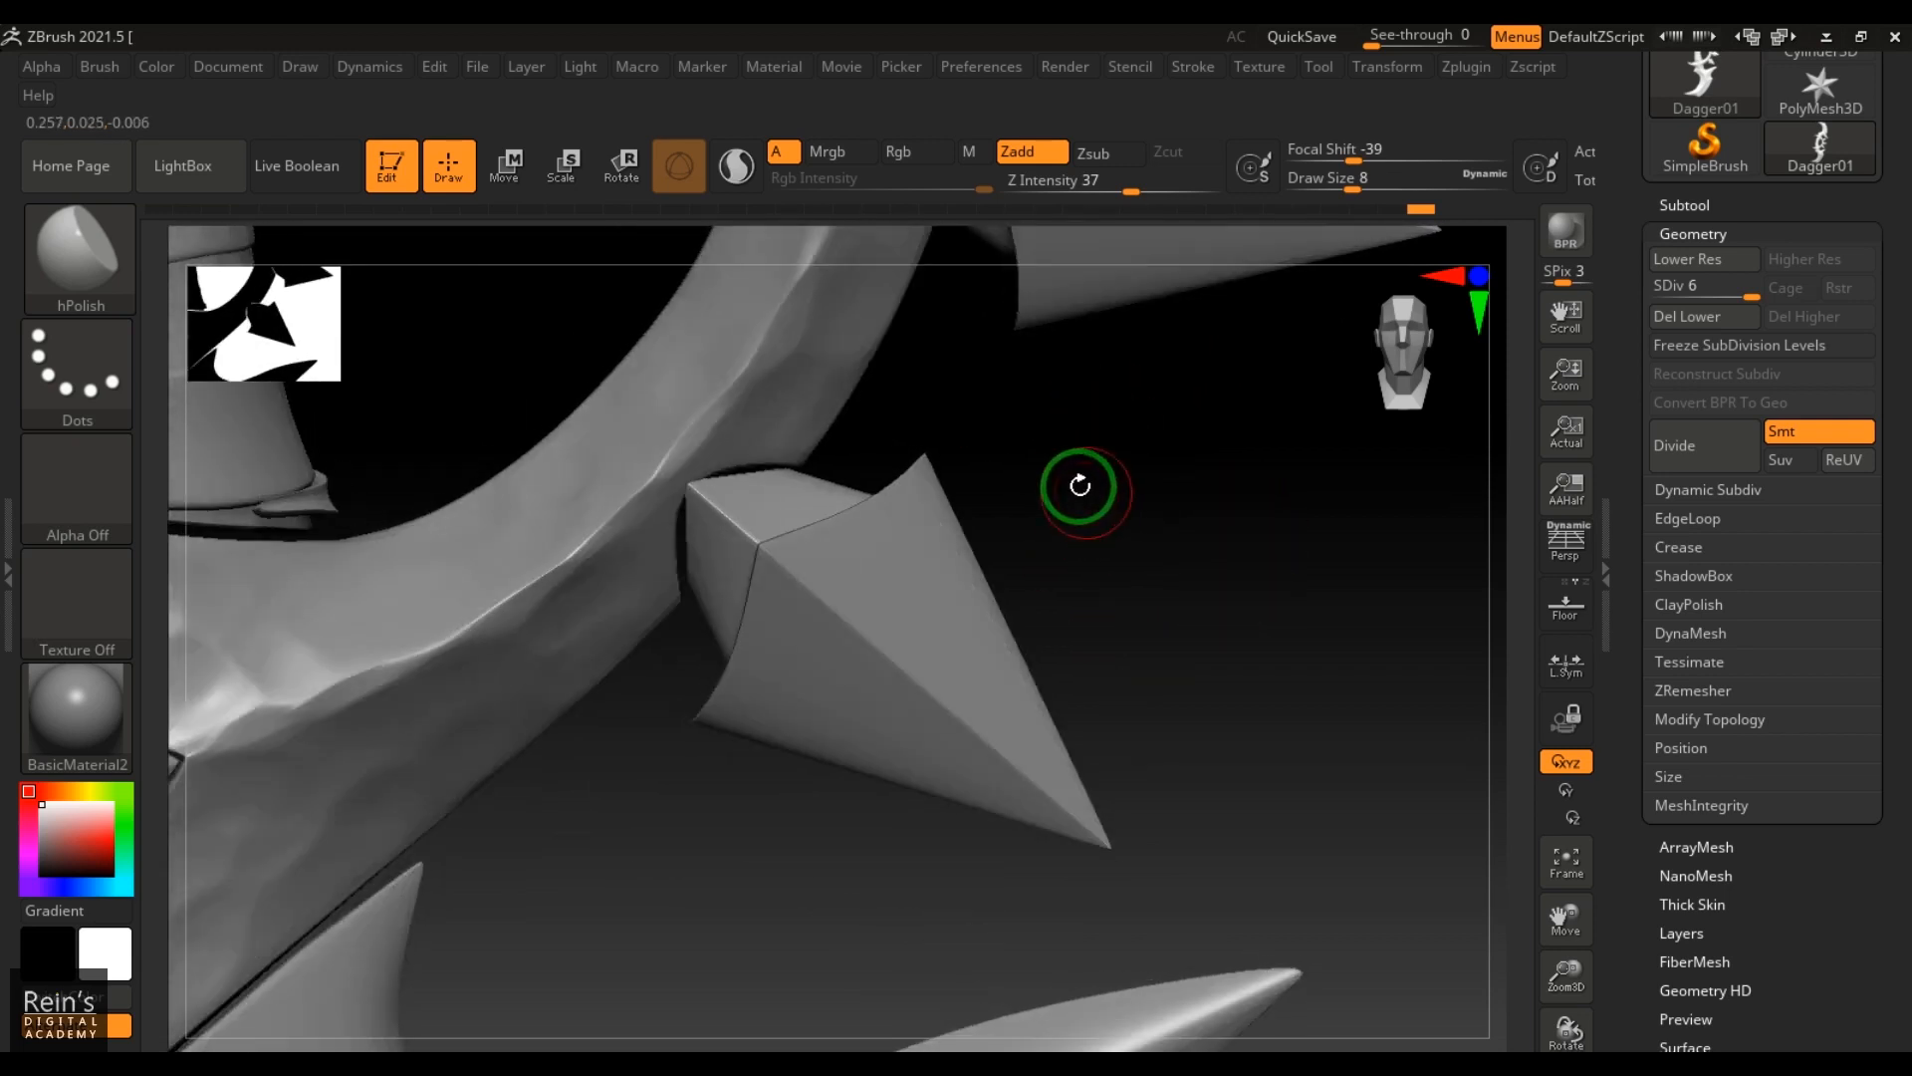
pyautogui.keyDown('alt'); pyautogui.moveTo(833, 621); pyautogui.dragTo(969, 427); pyautogui.keyUp('alt')
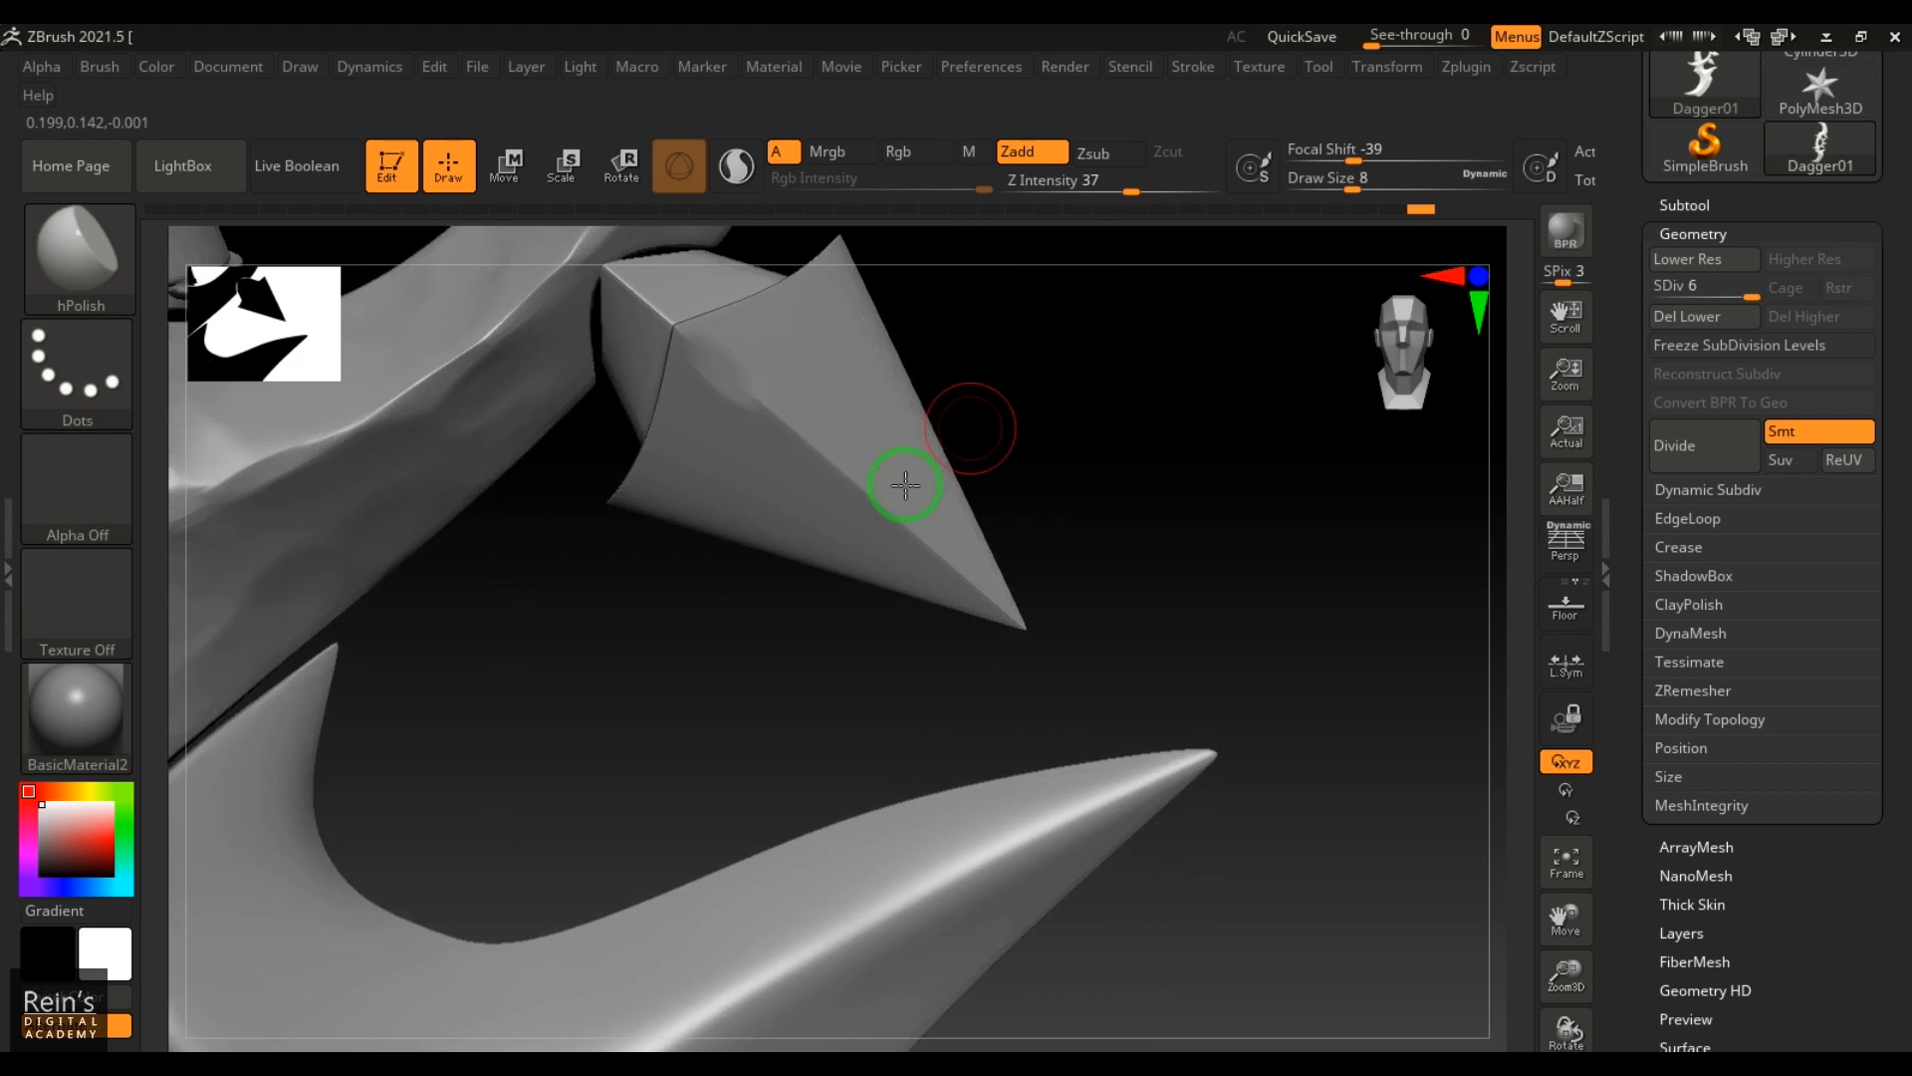
pyautogui.moveTo(1063, 534); pyautogui.dragTo(907, 526)
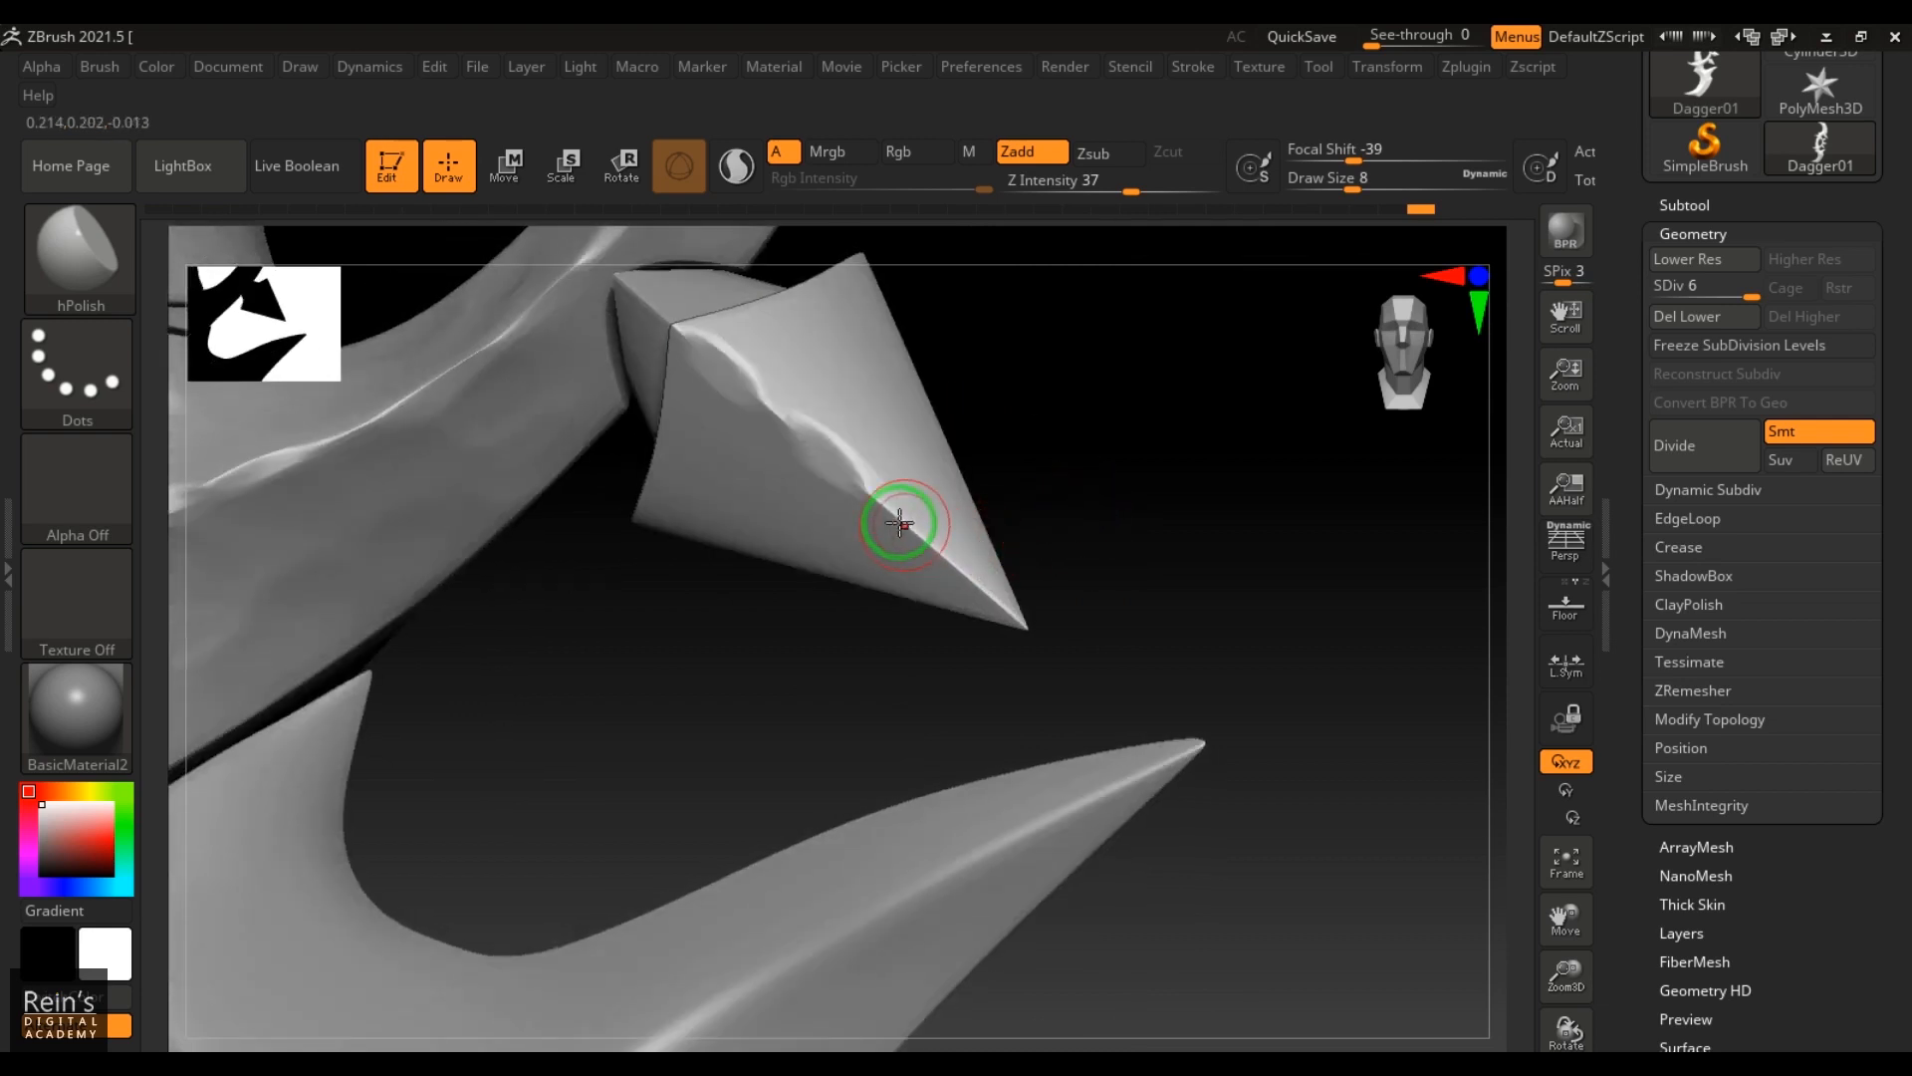
# Polish irregular chips into the back-side central ridges of the lower and middle ring spikes.
pyautogui.moveTo(999, 584); pyautogui.dragTo(1096, 482)
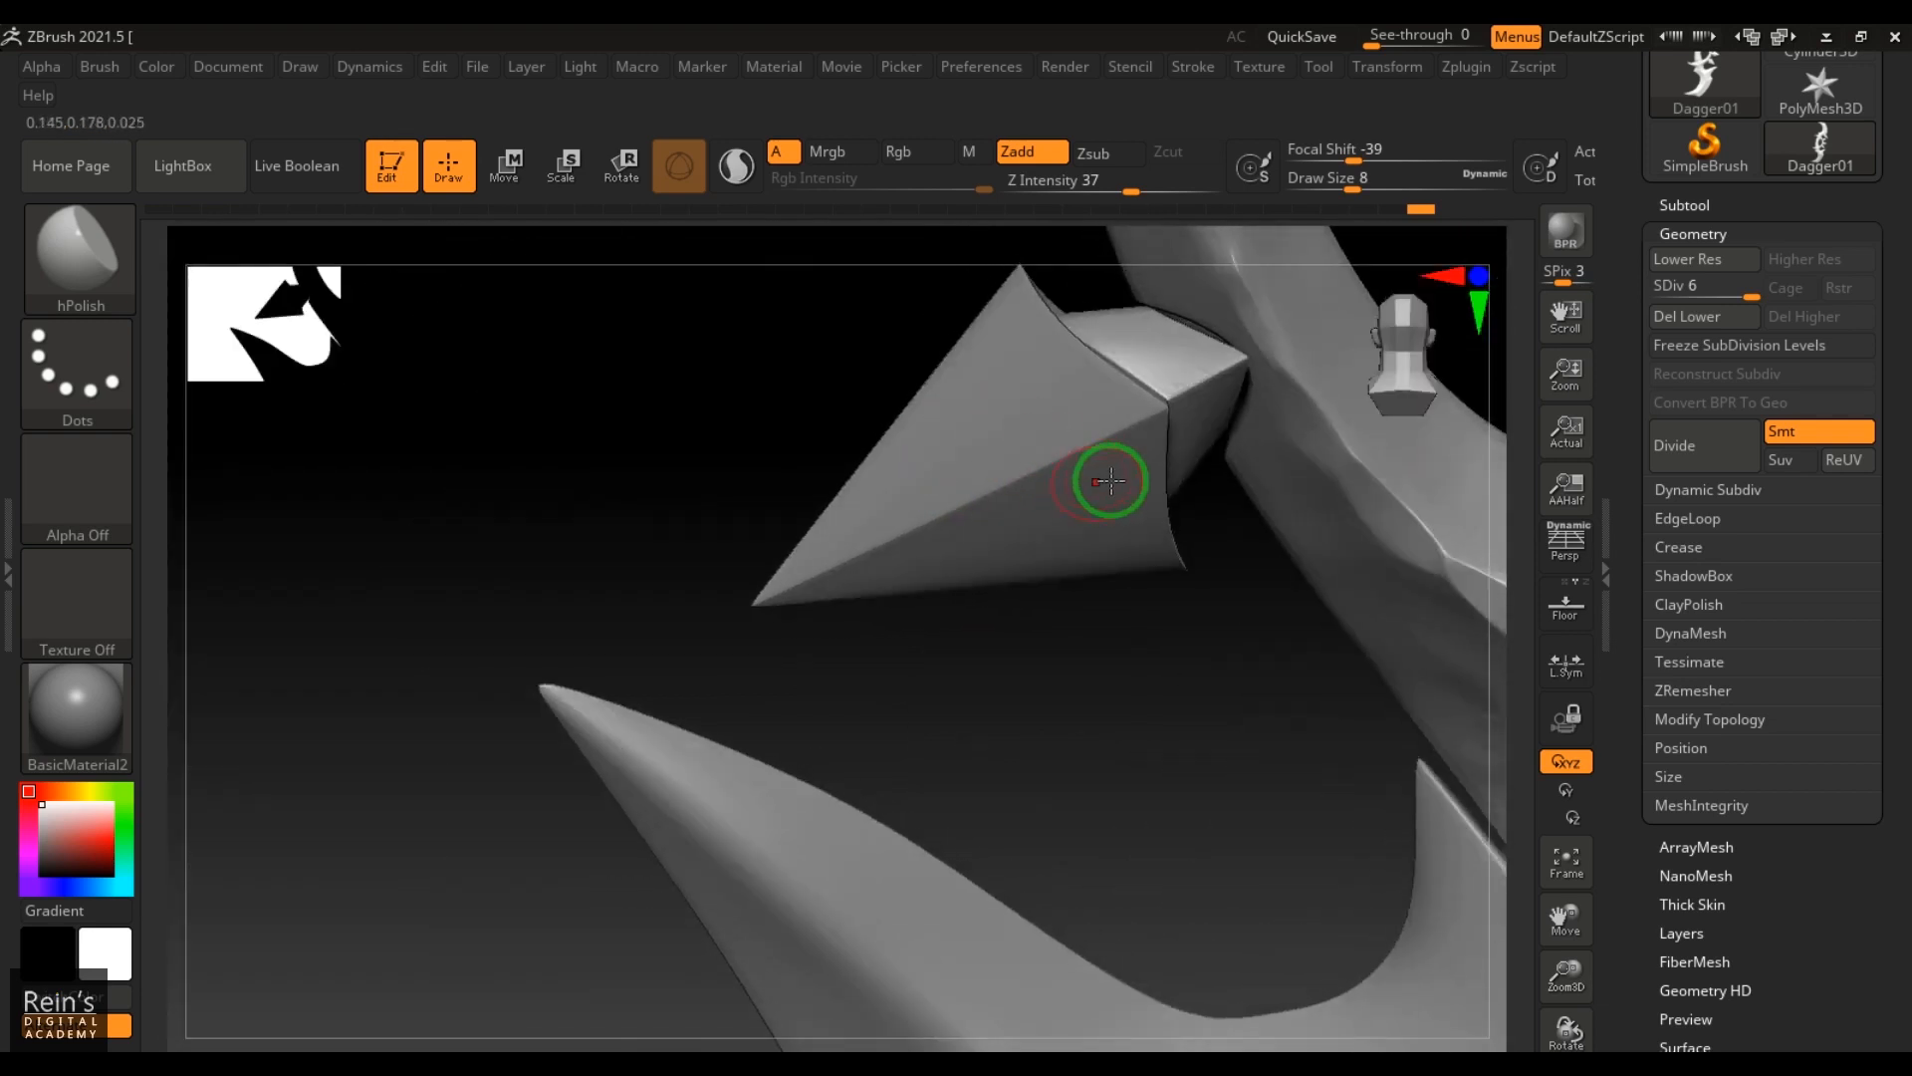
pyautogui.moveTo(693, 447); pyautogui.dragTo(983, 492)
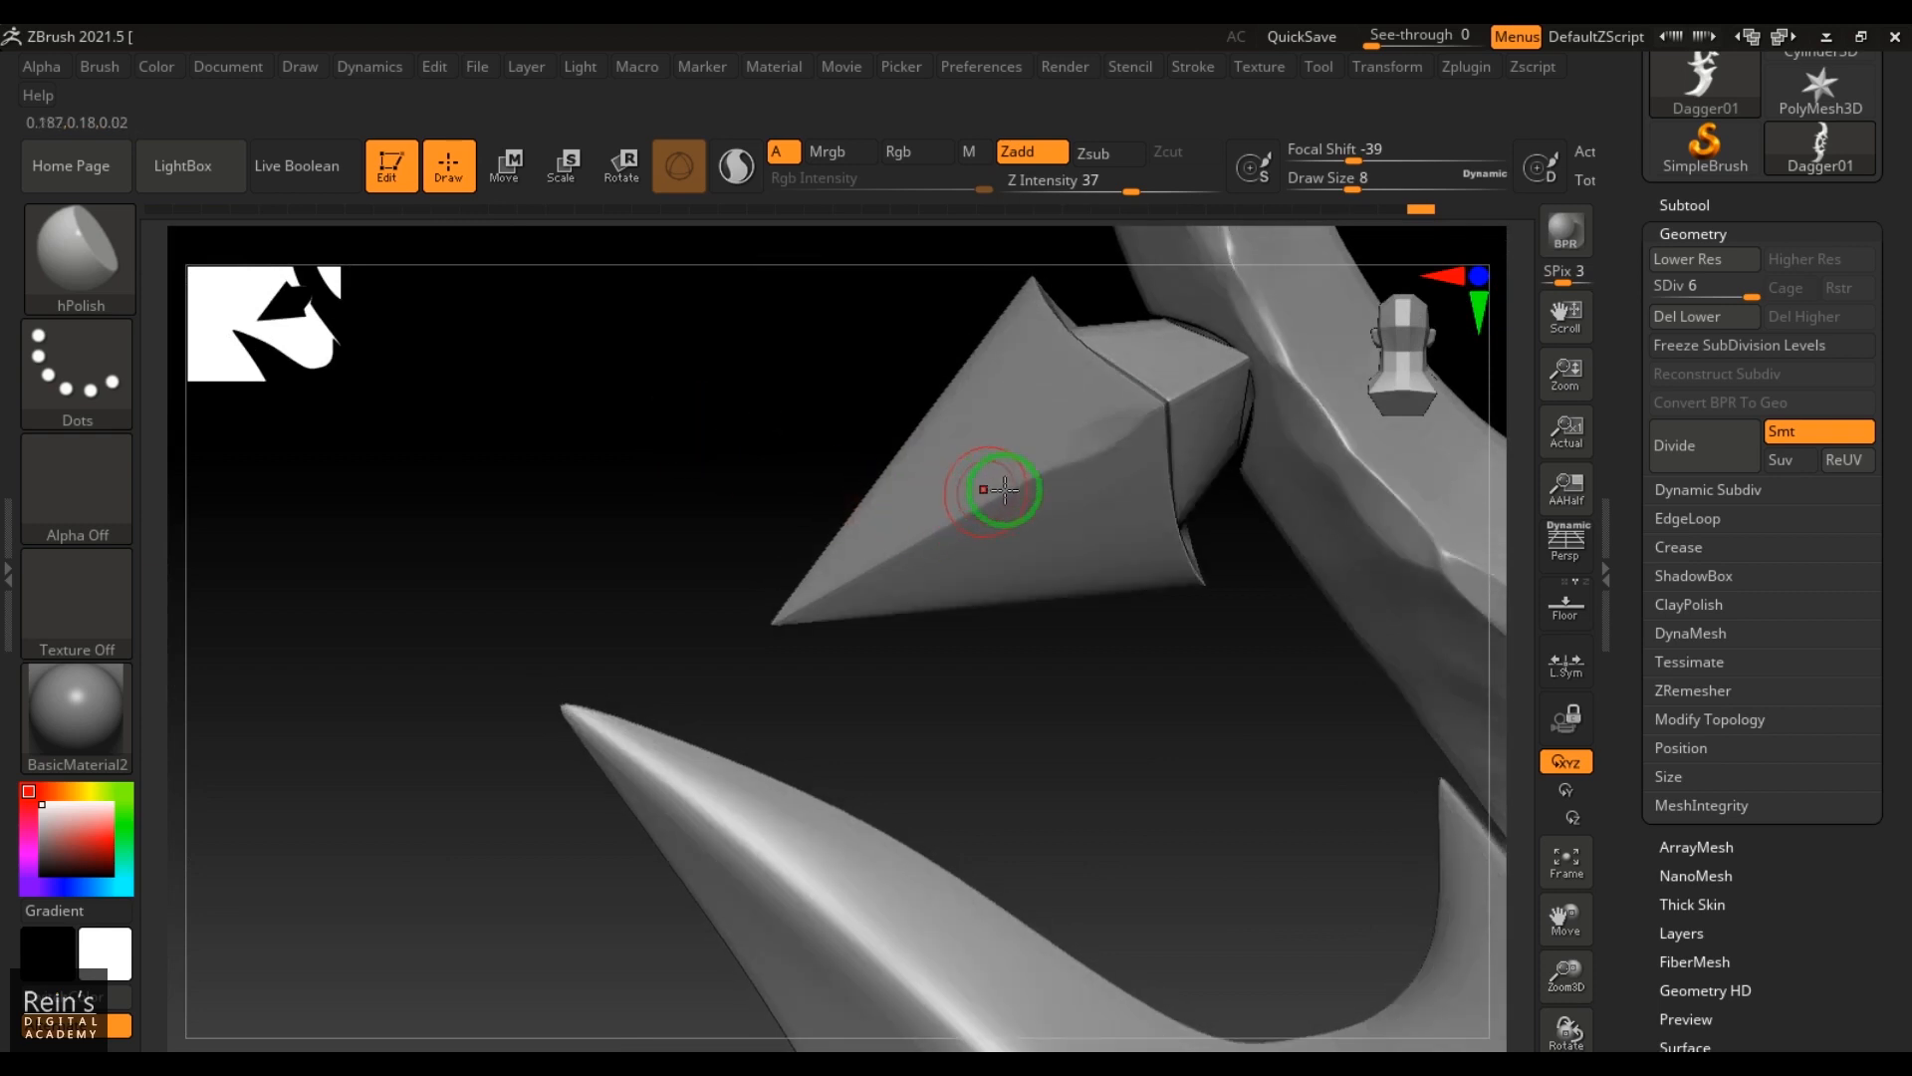
pyautogui.moveTo(647, 551); pyautogui.dragTo(734, 531)
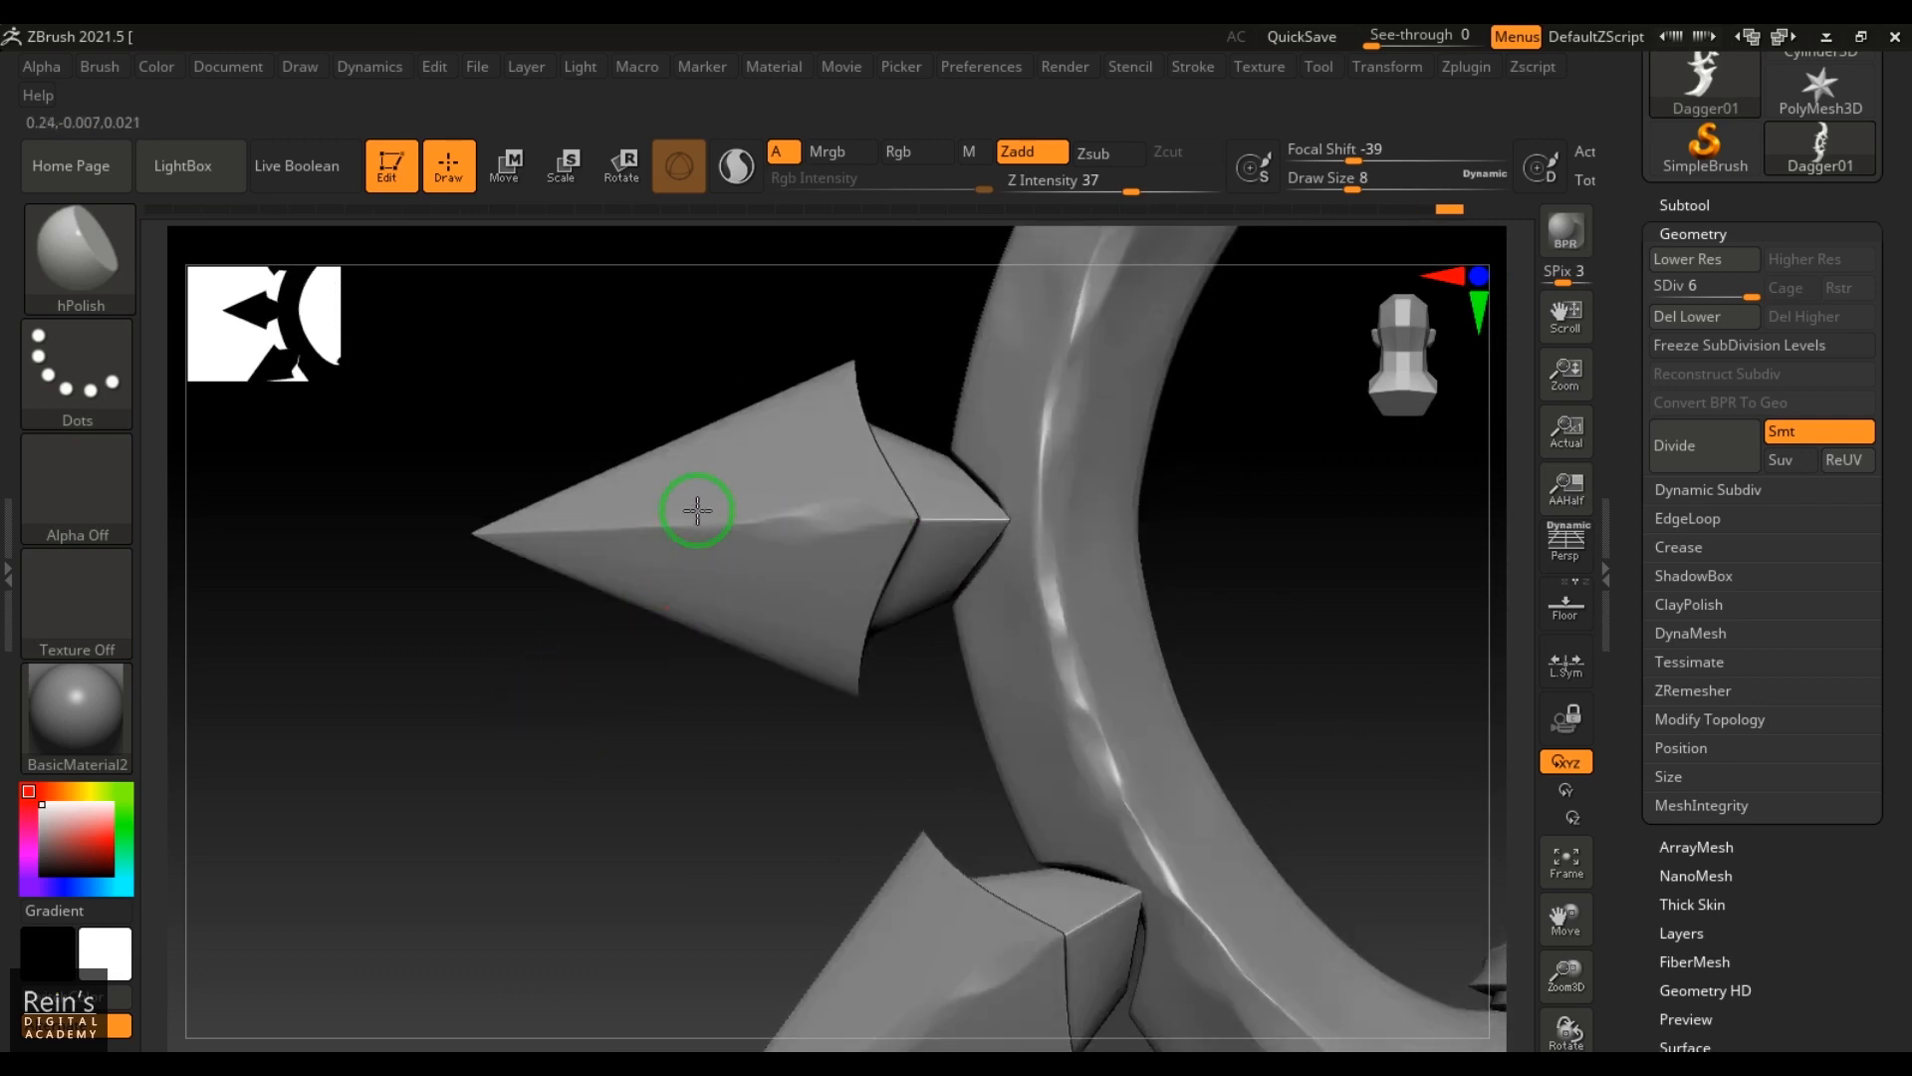
pyautogui.moveTo(592, 525)
pyautogui.mouseDown()
pyautogui.moveTo(504, 704)
pyautogui.moveTo(662, 661)
pyautogui.moveTo(787, 510)
pyautogui.mouseUp()
# Load the Slash1 brush for cutting slashes into the dagger.
pyautogui.keyDown('alt'); pyautogui.moveTo(1112, 575); pyautogui.dragTo(1046, 415); pyautogui.keyUp('alt')
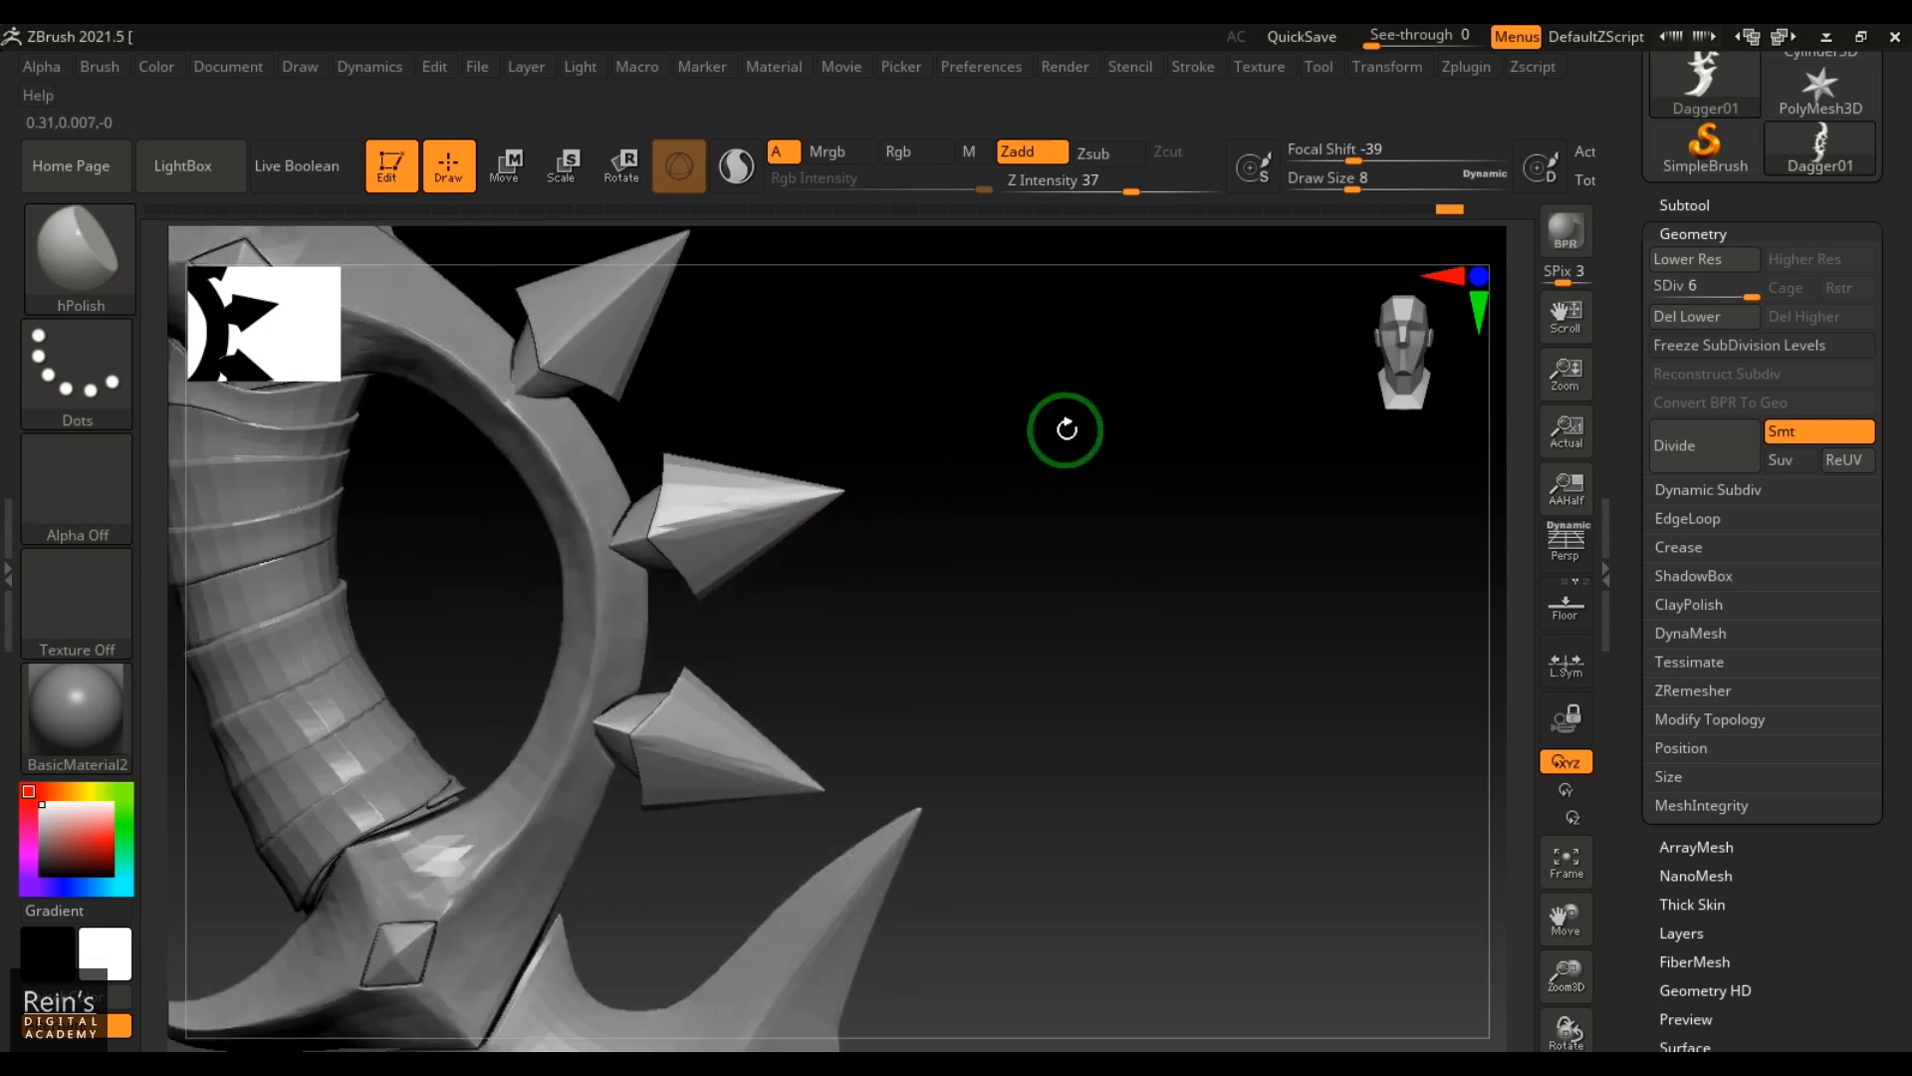
pyautogui.moveTo(1093, 525); pyautogui.dragTo(863, 587)
pyautogui.keyDown('shift'); pyautogui.moveTo(712, 625); pyautogui.dragTo(723, 789); pyautogui.keyUp('shift')
pyautogui.moveTo(559, 669); pyautogui.dragTo(728, 505)
pyautogui.moveTo(1084, 469); pyautogui.dragTo(1032, 525)
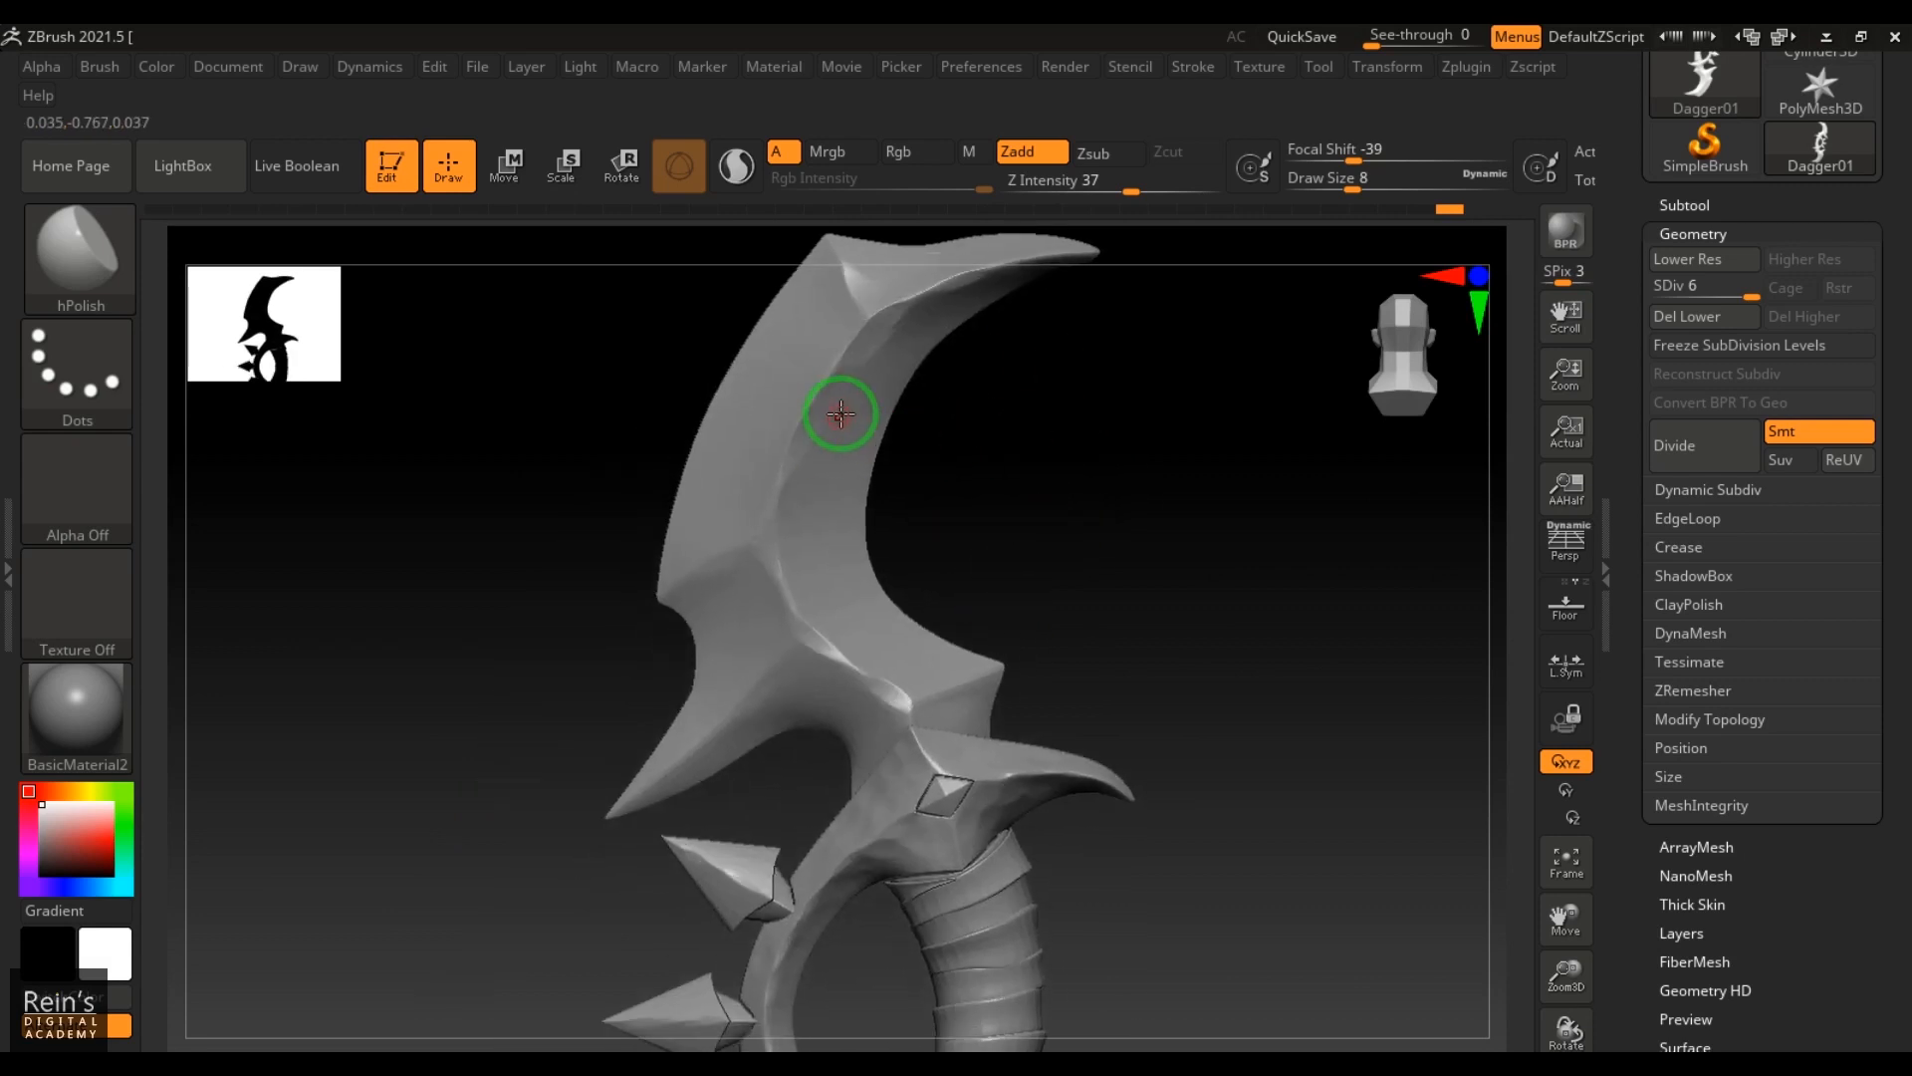
pyautogui.click(204, 167)
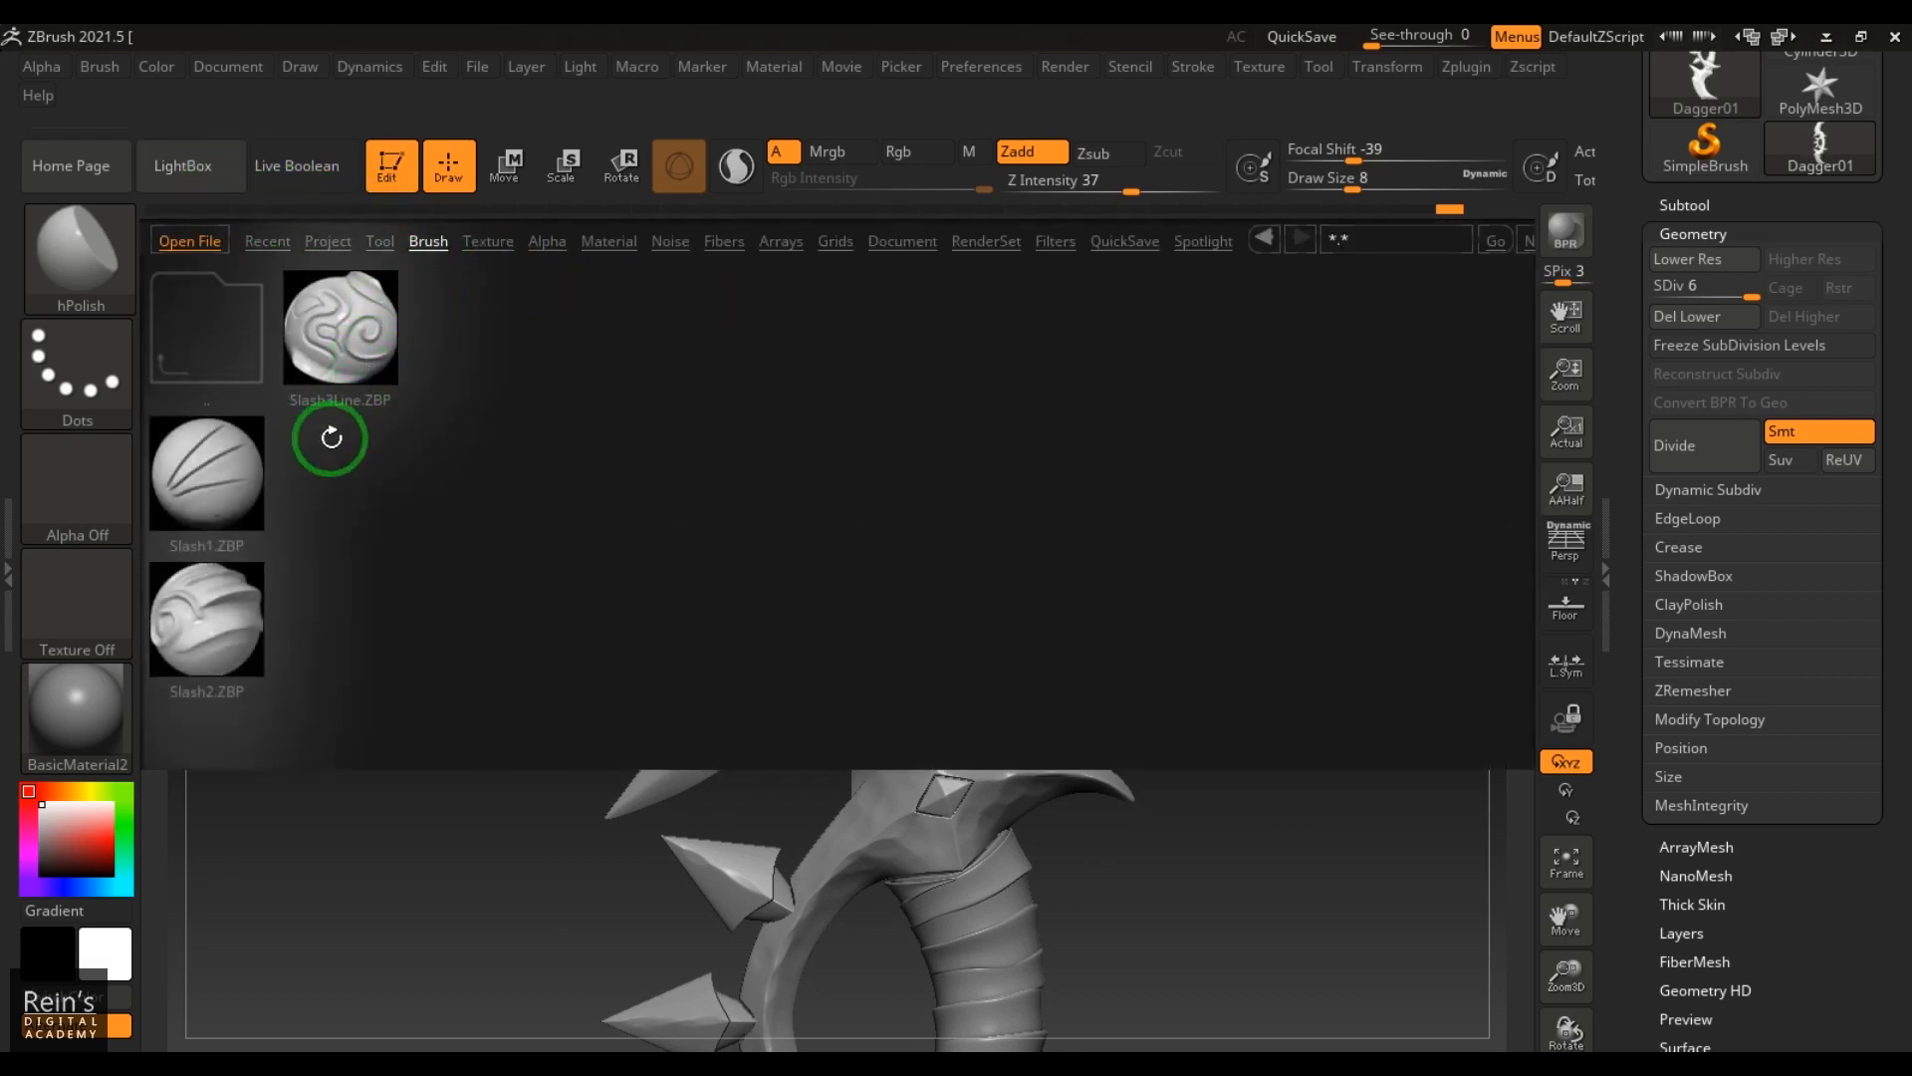
pyautogui.doubleClick(218, 473)
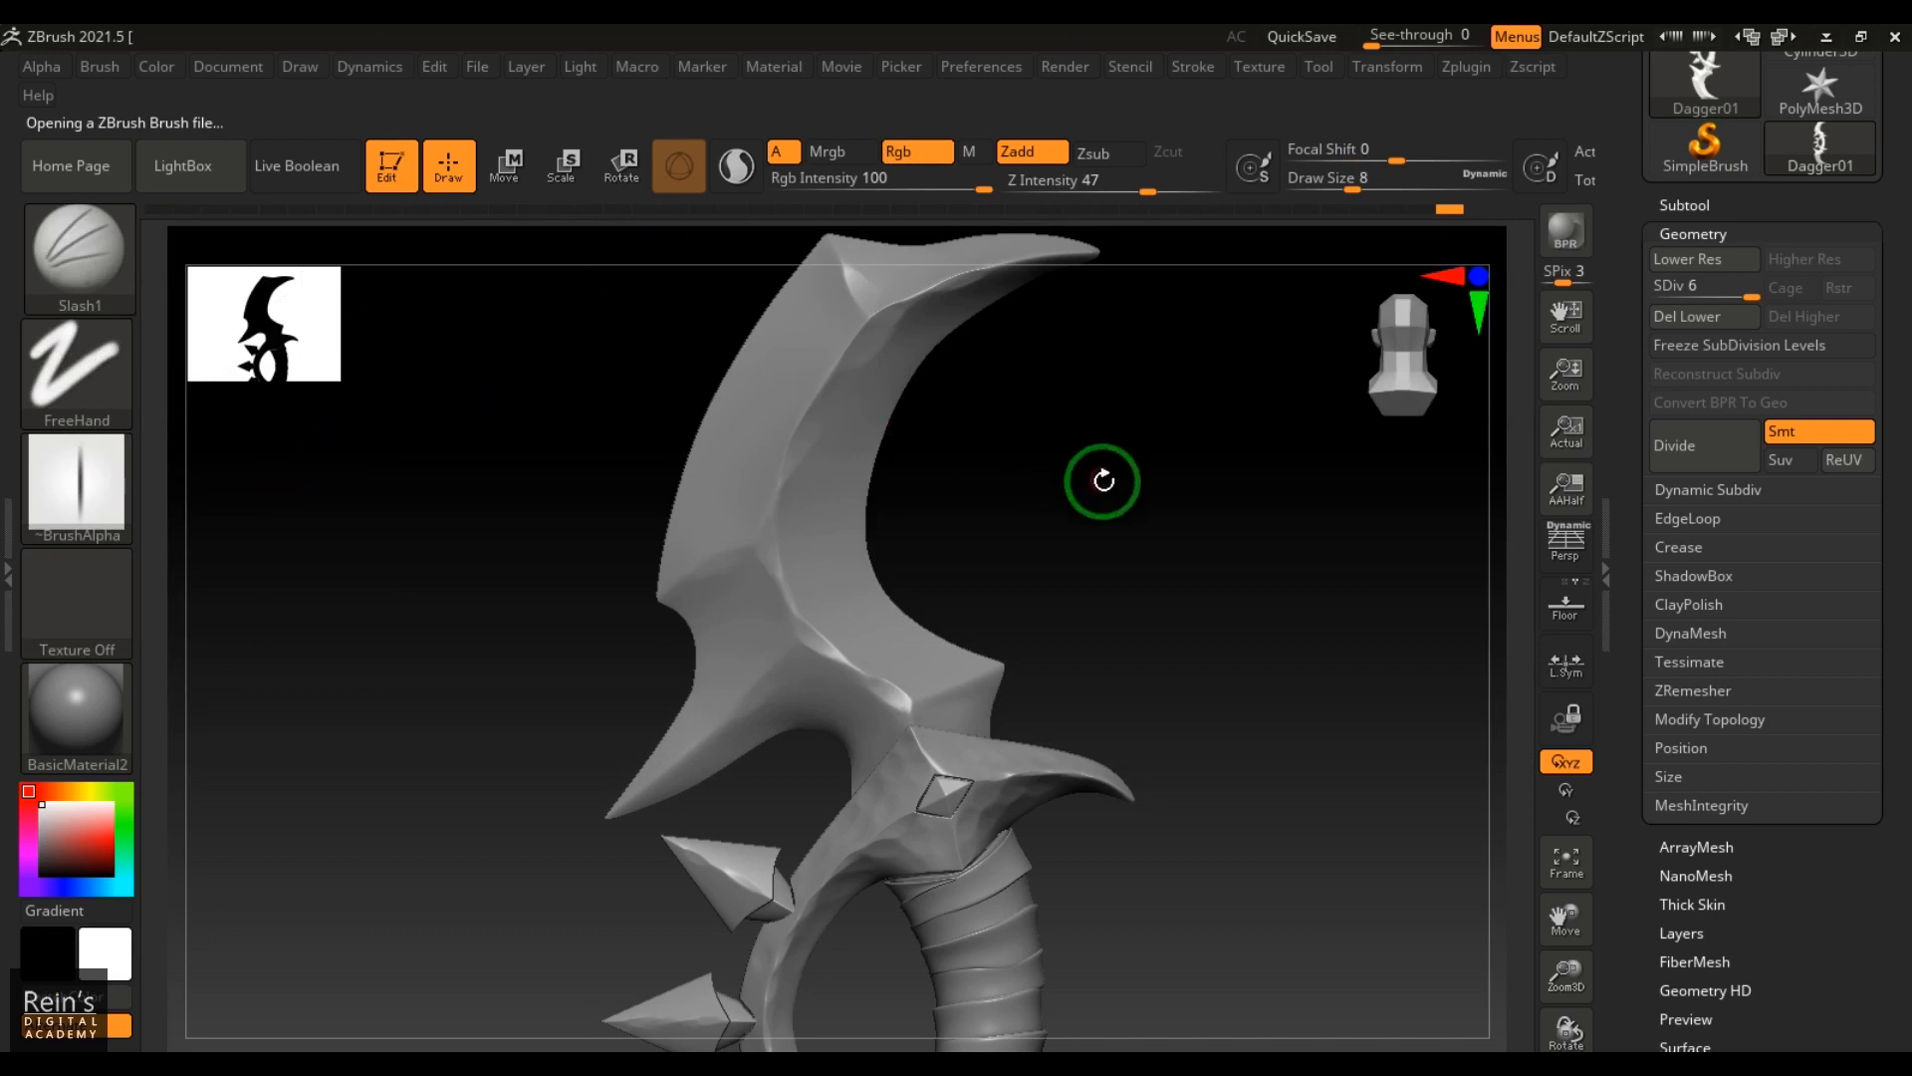
# Cut thin Slash1 marks into the upper blade's back side, near the tip, above the rear barb and at the inner edge.
pyautogui.keyDown('alt'); pyautogui.moveTo(1103, 468); pyautogui.dragTo(796, 546); pyautogui.keyUp('alt')
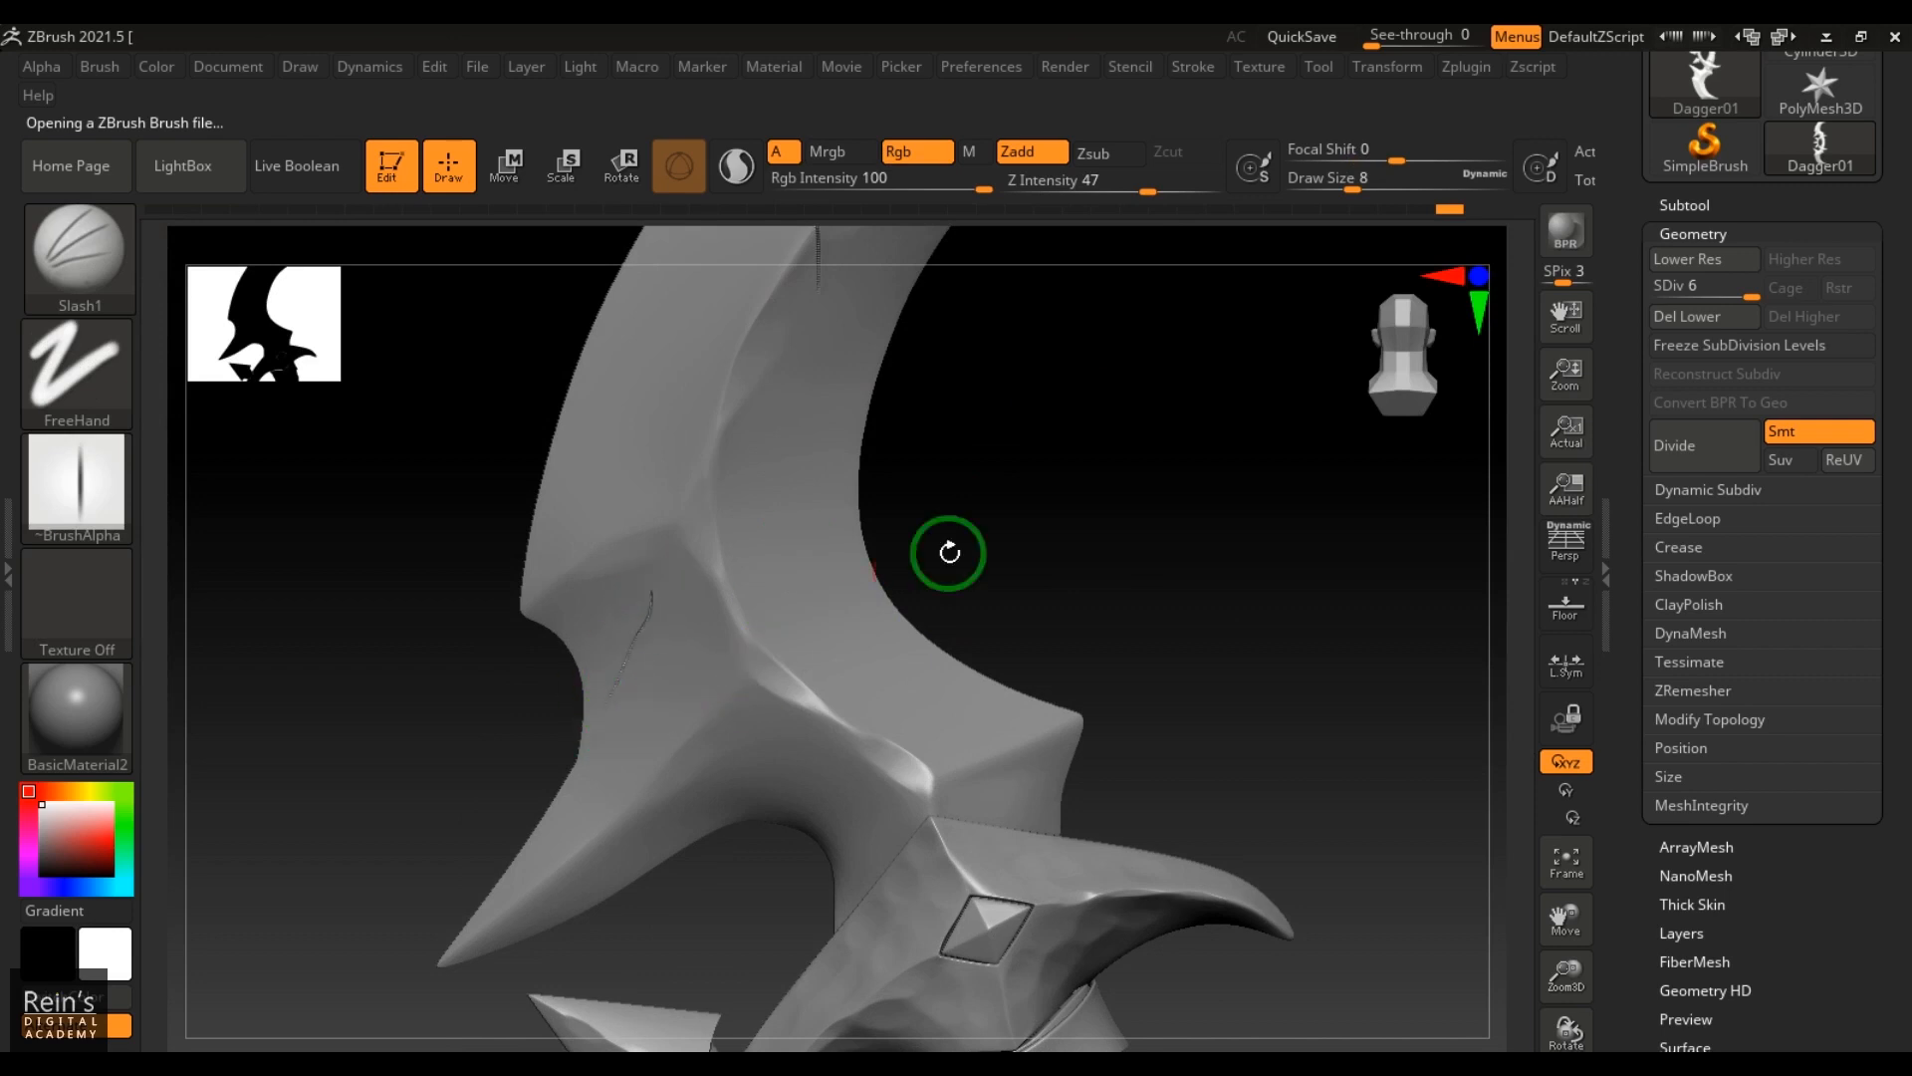
pyautogui.moveTo(1088, 494); pyautogui.dragTo(1131, 474)
pyautogui.keyDown('shift'); pyautogui.moveTo(1067, 538); pyautogui.dragTo(1014, 419); pyautogui.keyUp('shift')
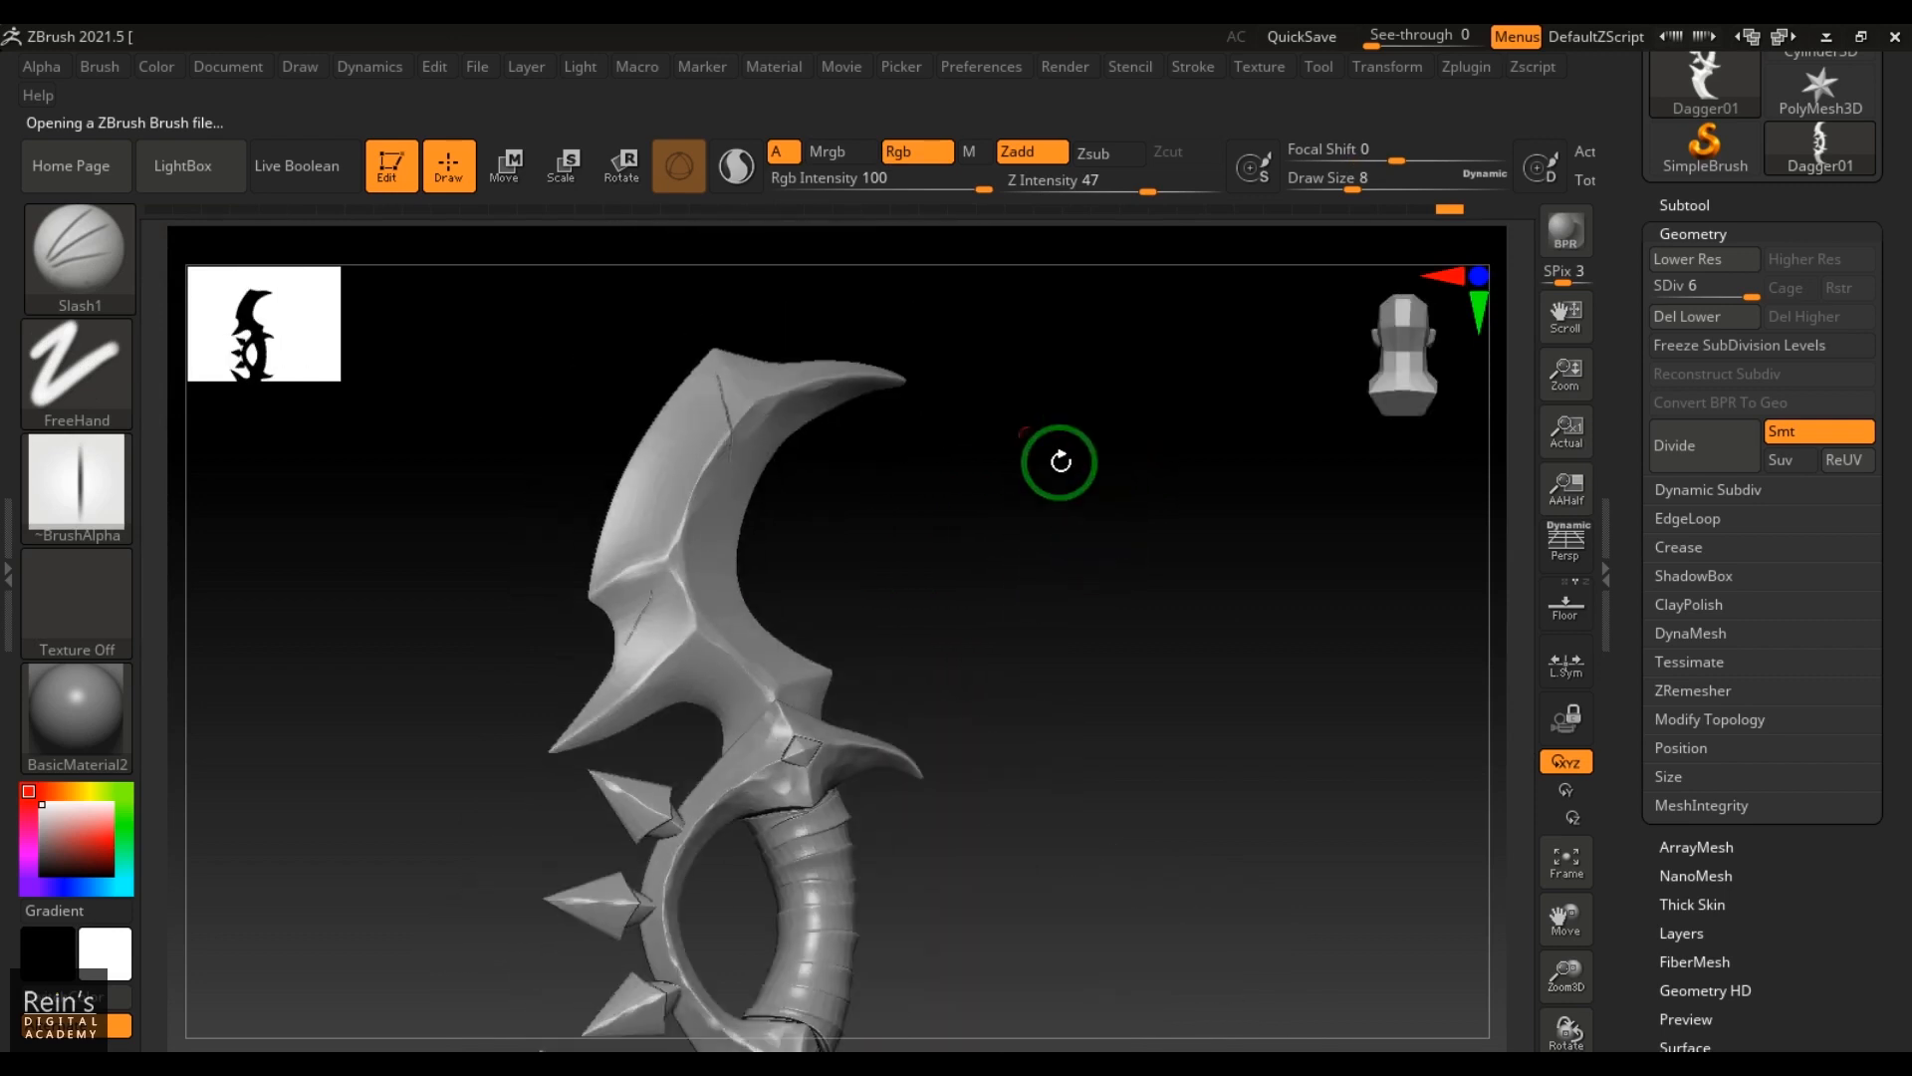
pyautogui.keyDown('alt'); pyautogui.moveTo(973, 529); pyautogui.dragTo(928, 648); pyautogui.keyUp('alt')
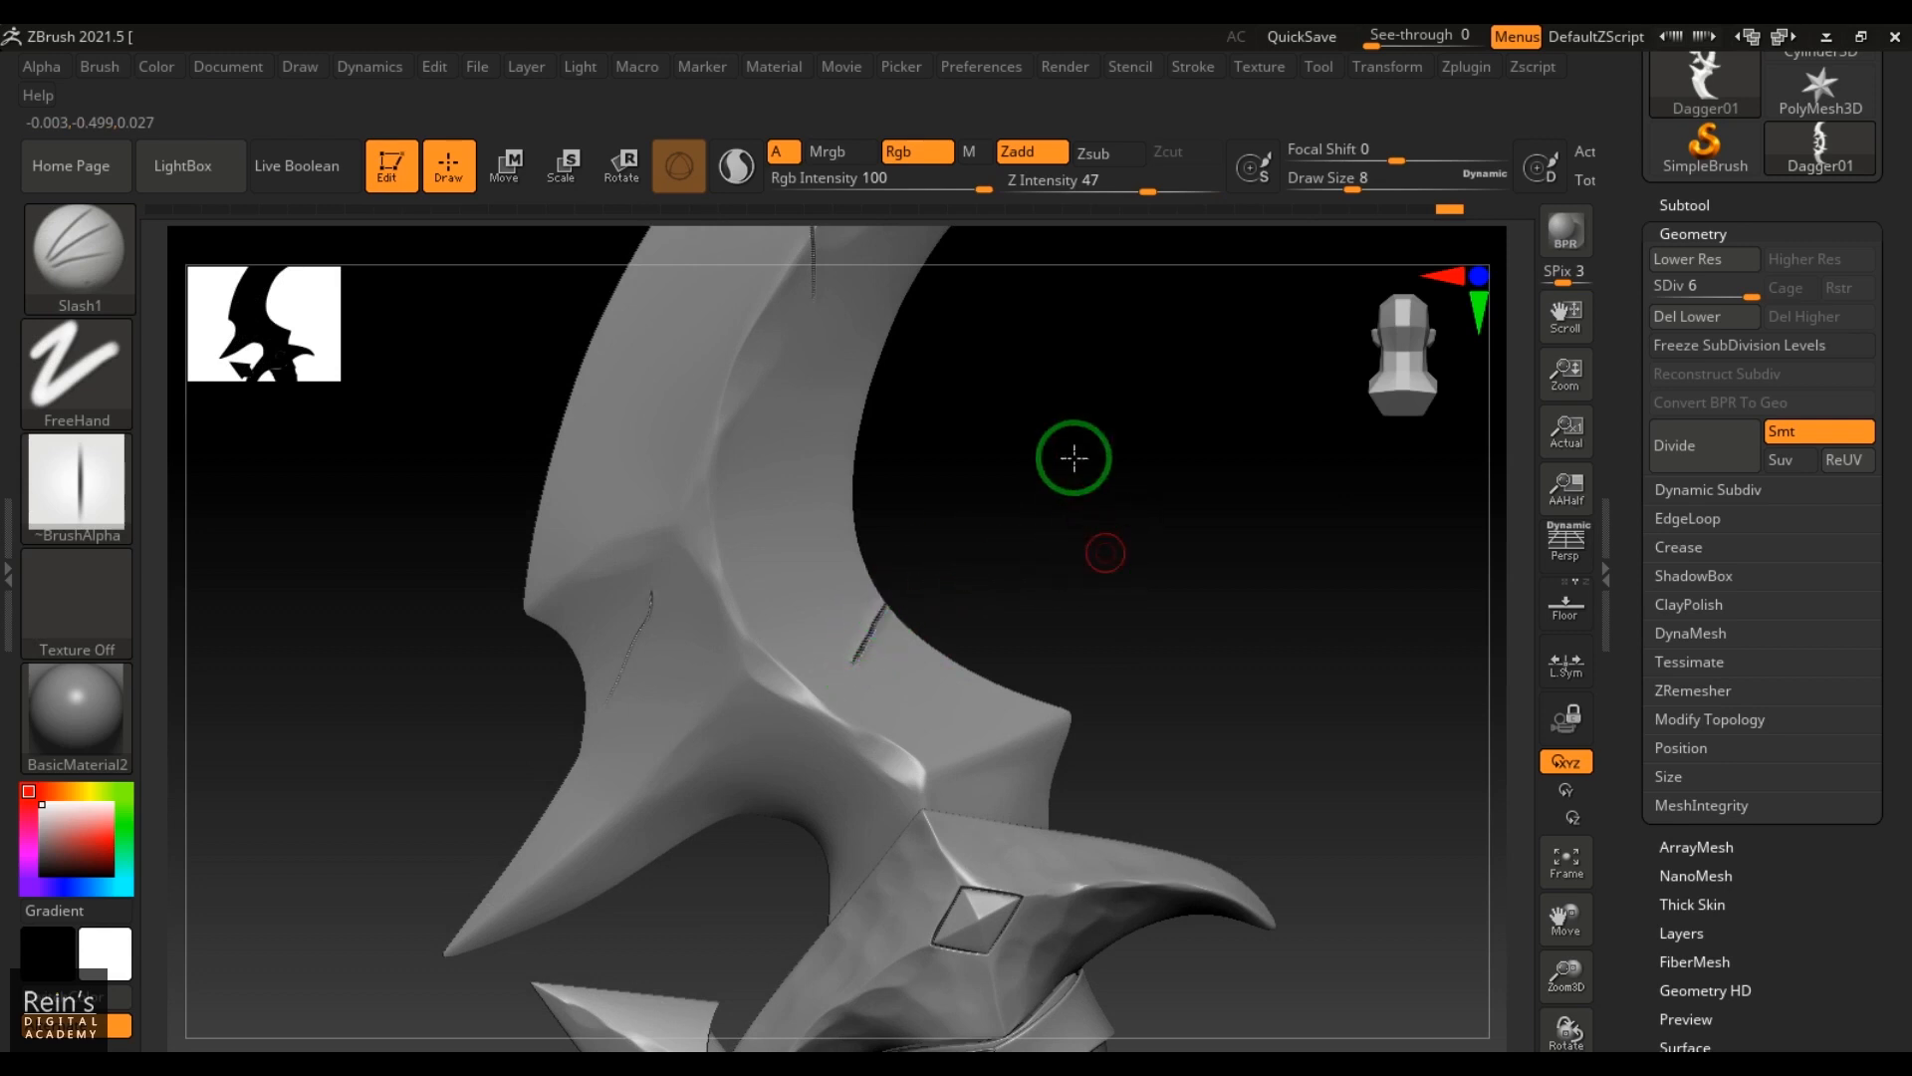
# Slash the back side of the lower ring spike and lower blade, raising the draw size to 14.
pyautogui.keyDown('alt'); pyautogui.moveTo(1084, 509); pyautogui.dragTo(1054, 384); pyautogui.keyUp('alt')
pyautogui.keyDown('alt'); pyautogui.moveTo(1118, 543); pyautogui.dragTo(1126, 465); pyautogui.keyUp('alt')
pyautogui.keyDown('alt'); pyautogui.moveTo(1154, 637); pyautogui.dragTo(1142, 406); pyautogui.keyUp('alt')
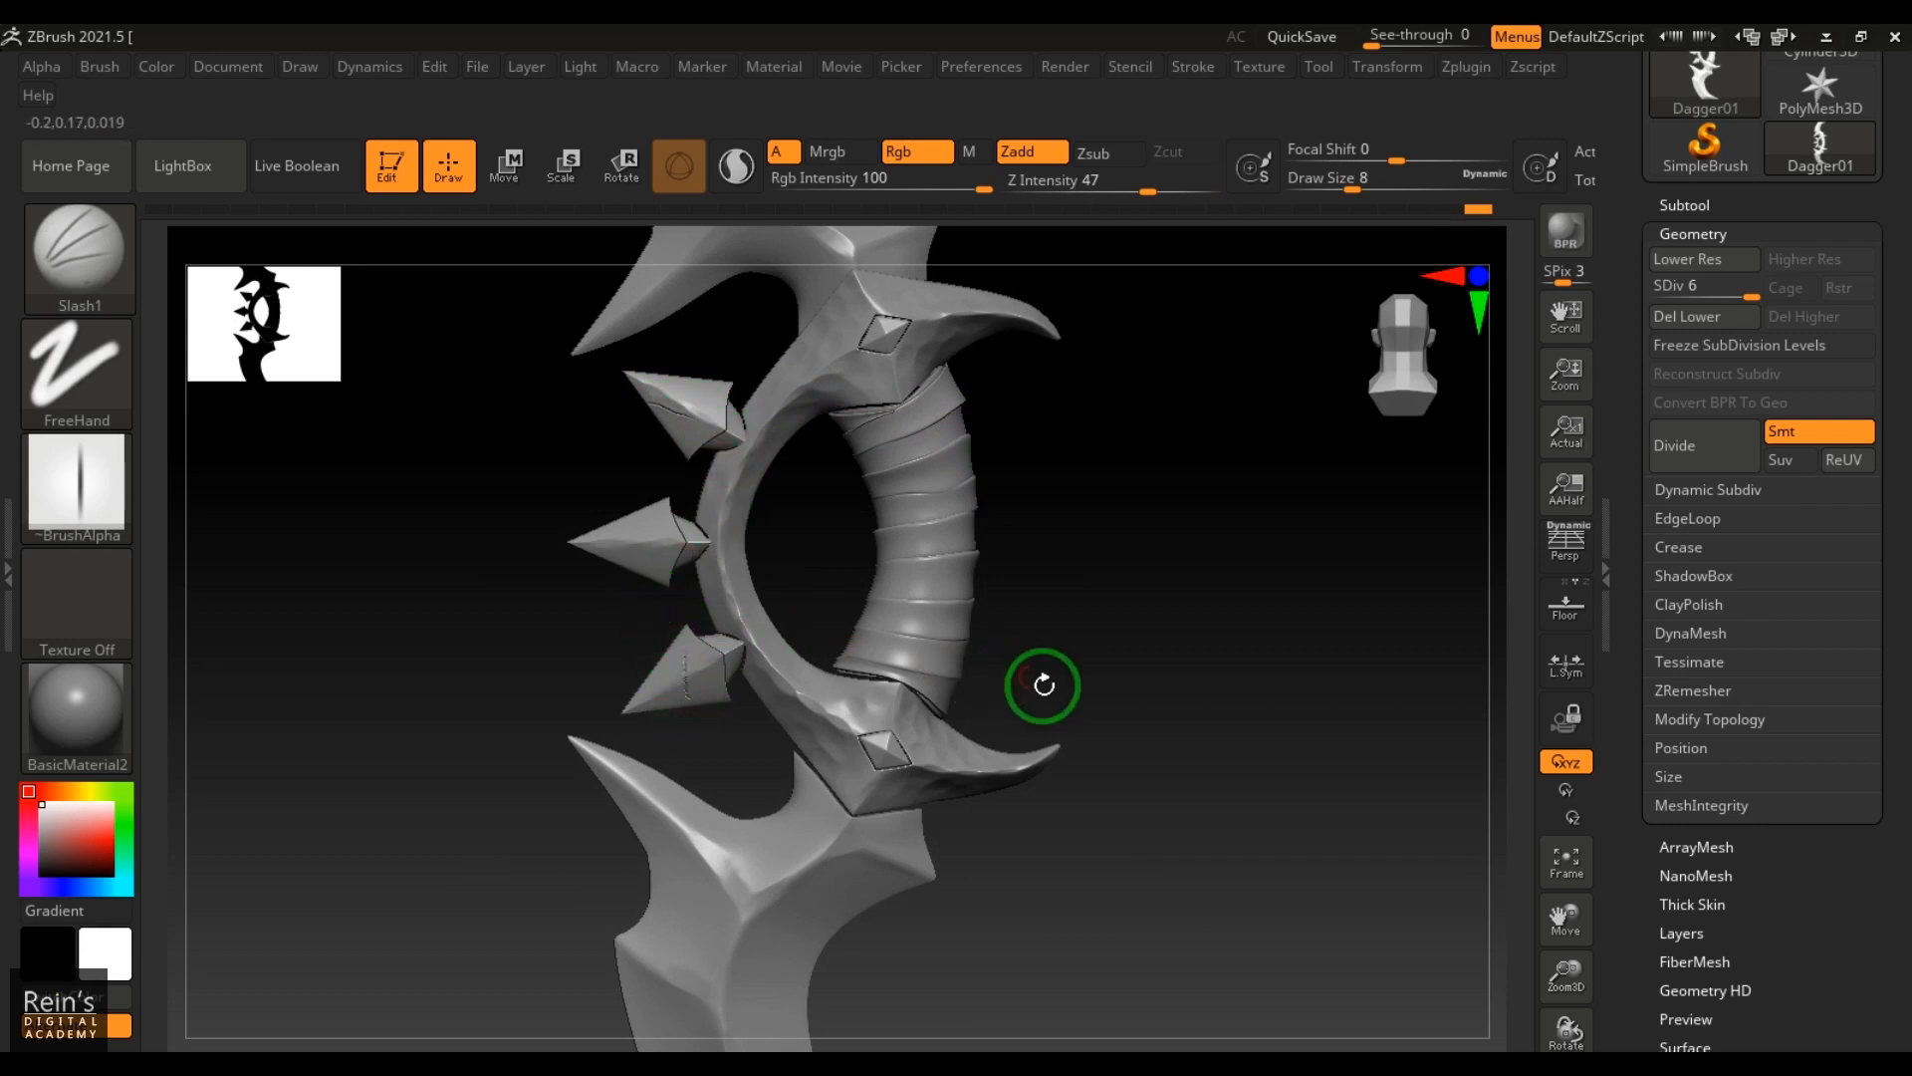
pyautogui.keyDown('alt'); pyautogui.moveTo(1011, 674); pyautogui.dragTo(1115, 365); pyautogui.keyUp('alt')
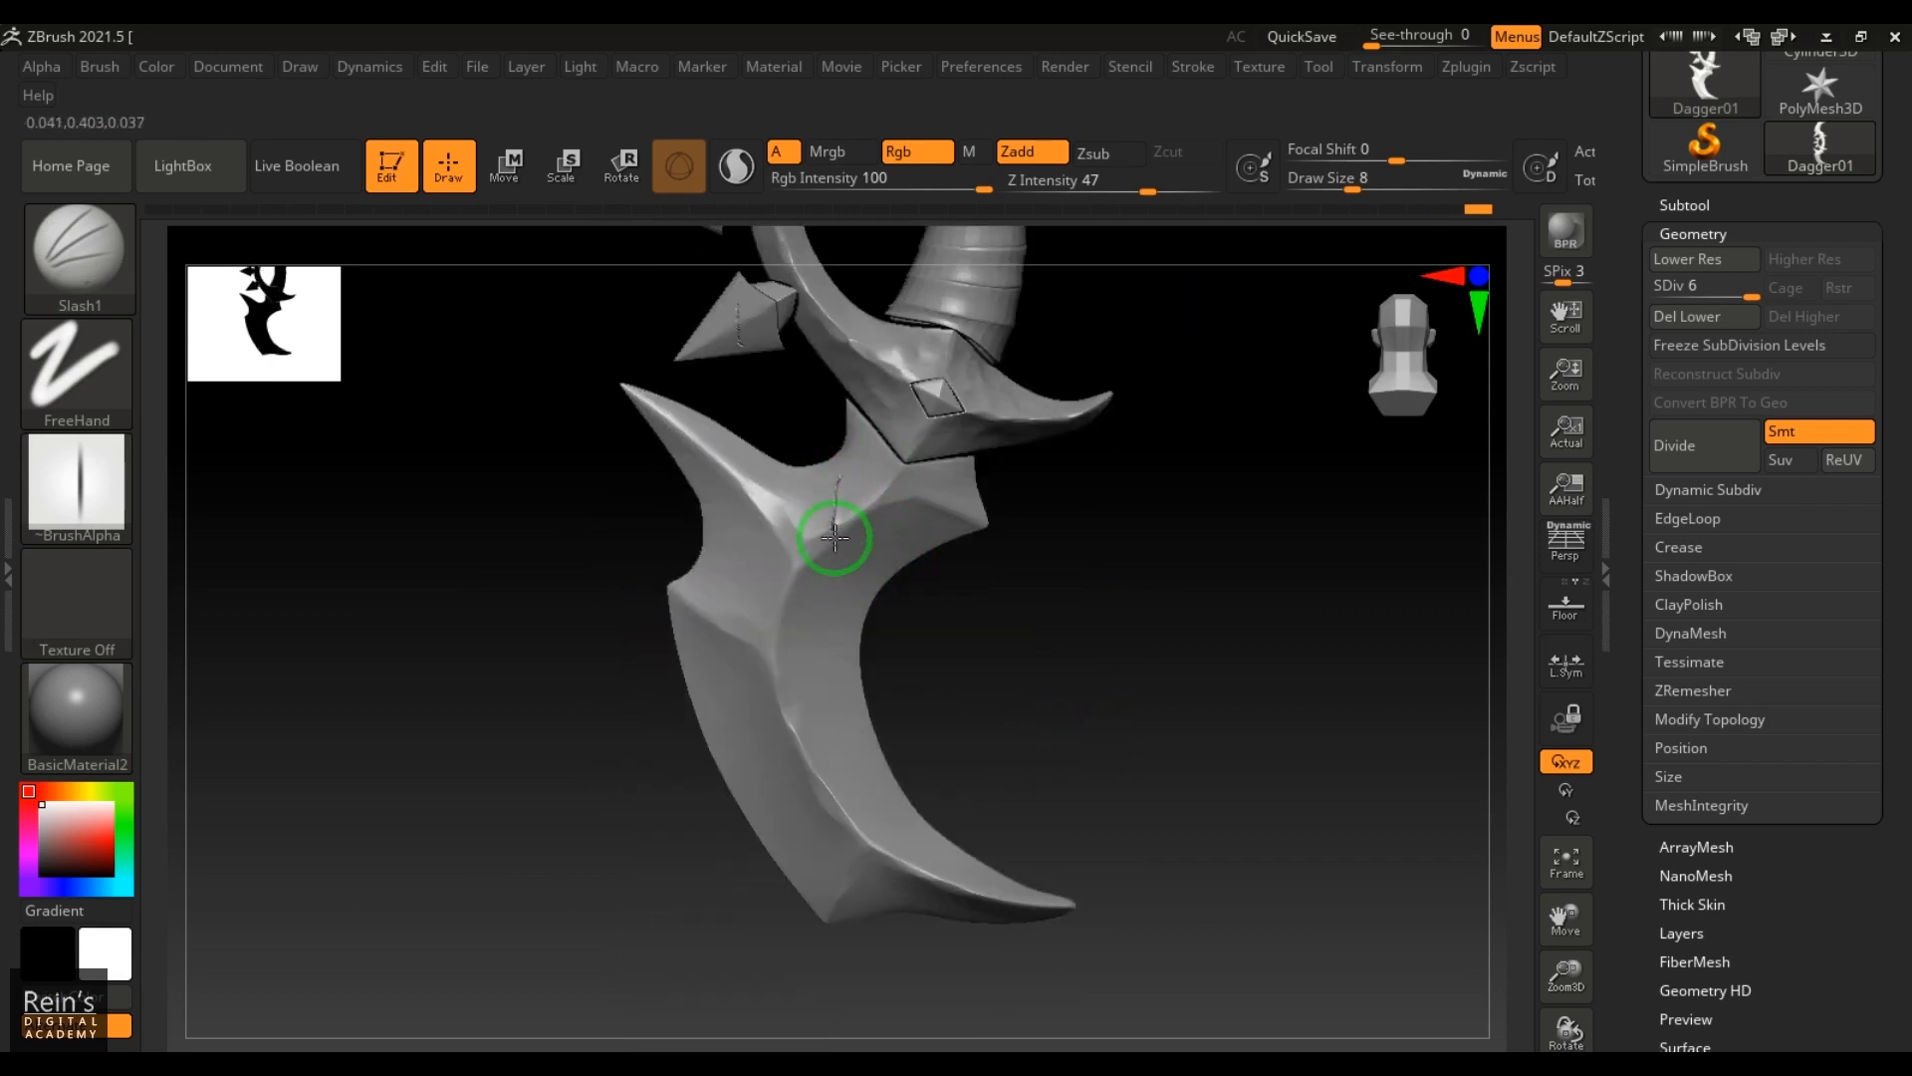
pyautogui.keyDown('alt'); pyautogui.moveTo(988, 653); pyautogui.dragTo(936, 525); pyautogui.keyUp('alt')
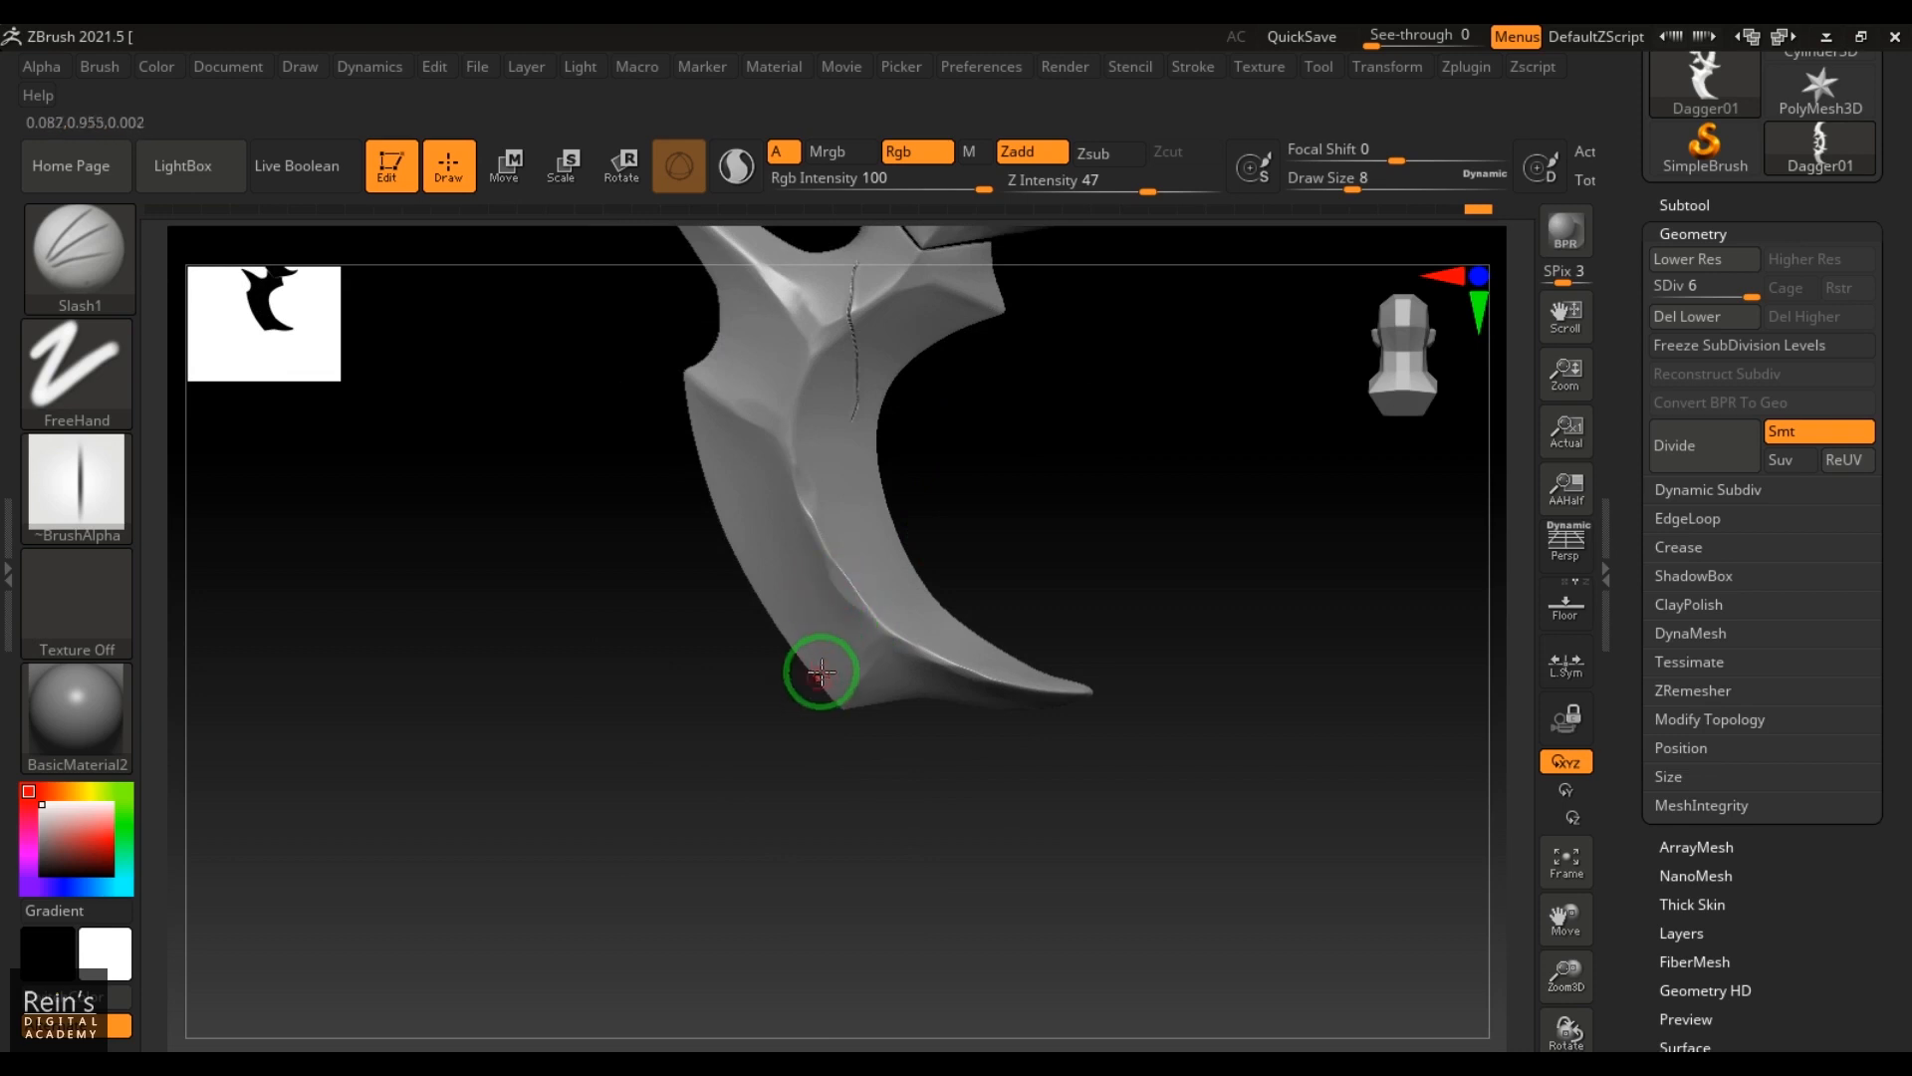
pyautogui.moveTo(1059, 495); pyautogui.dragTo(934, 603)
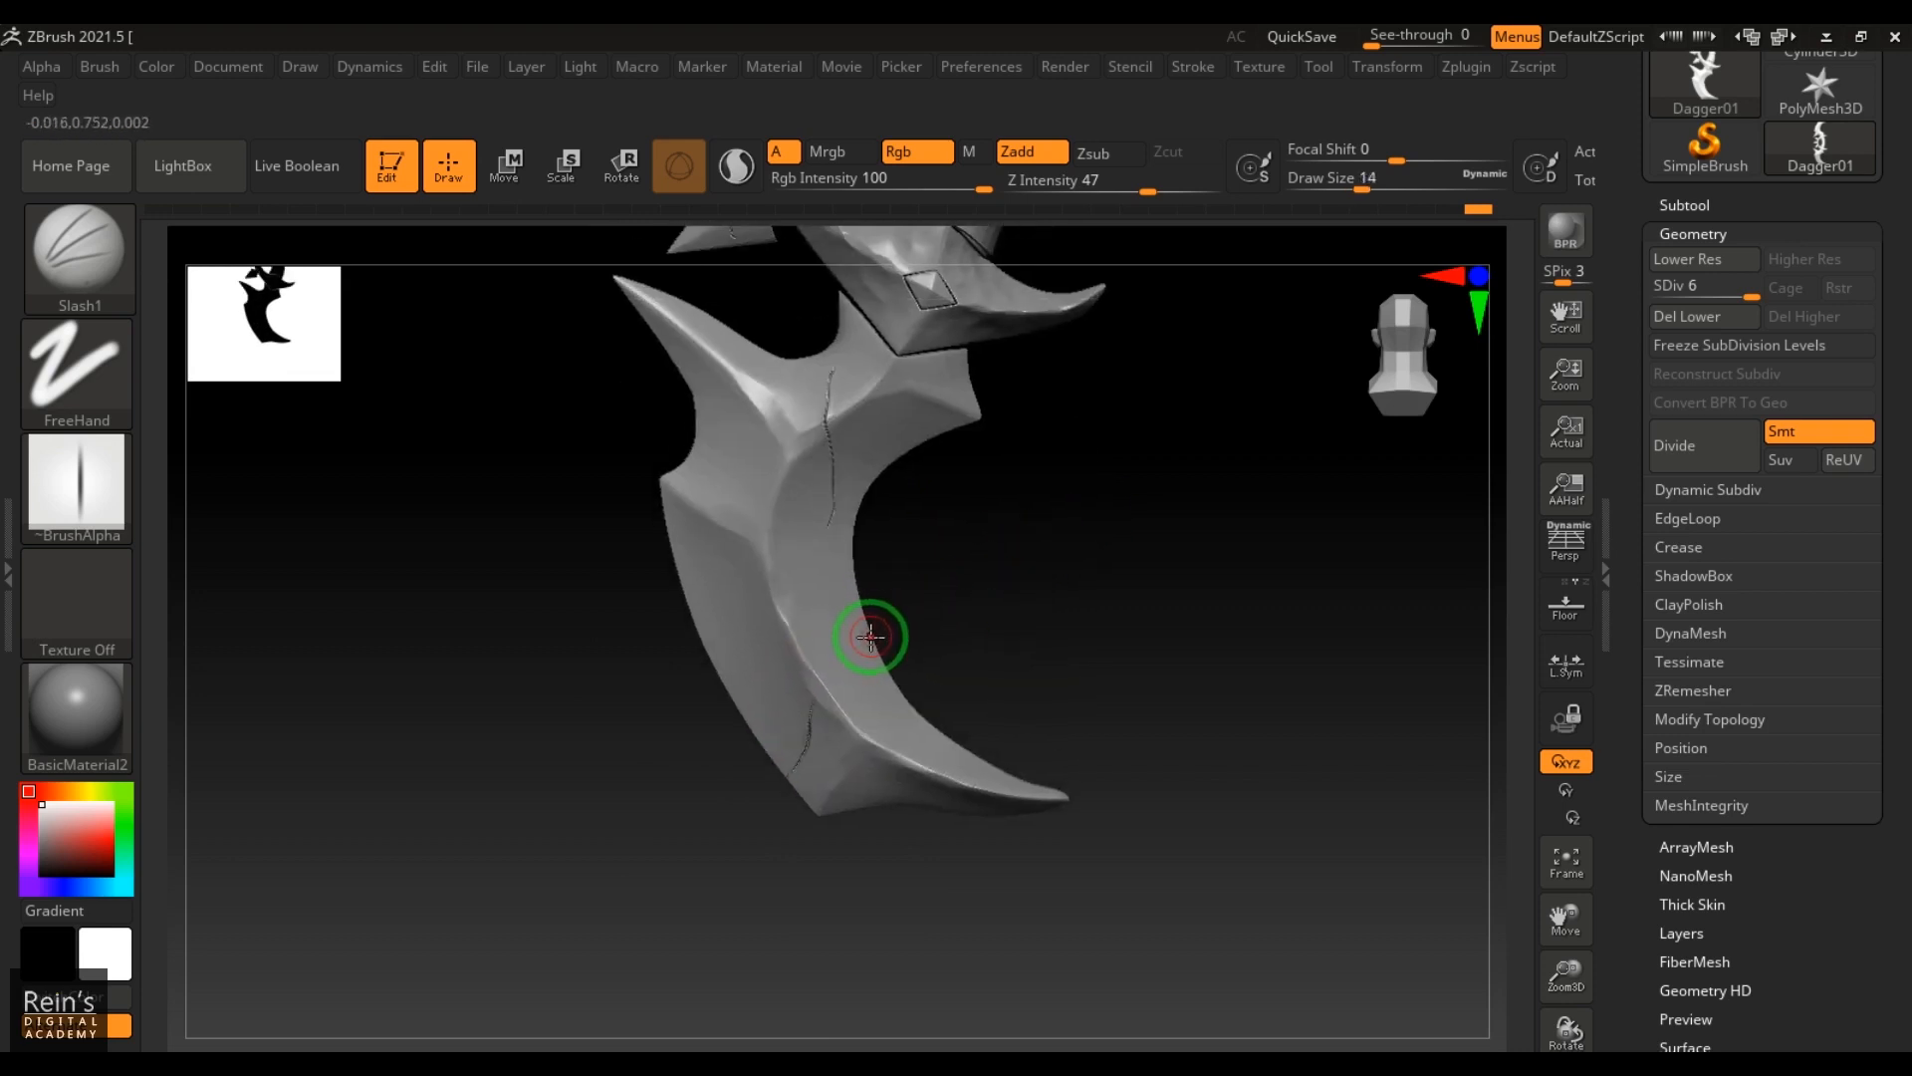
# Carve deeper slashes into the upper blade's front side, at the inner curve and beside the rear barb.
pyautogui.moveTo(988, 612); pyautogui.dragTo(954, 278)
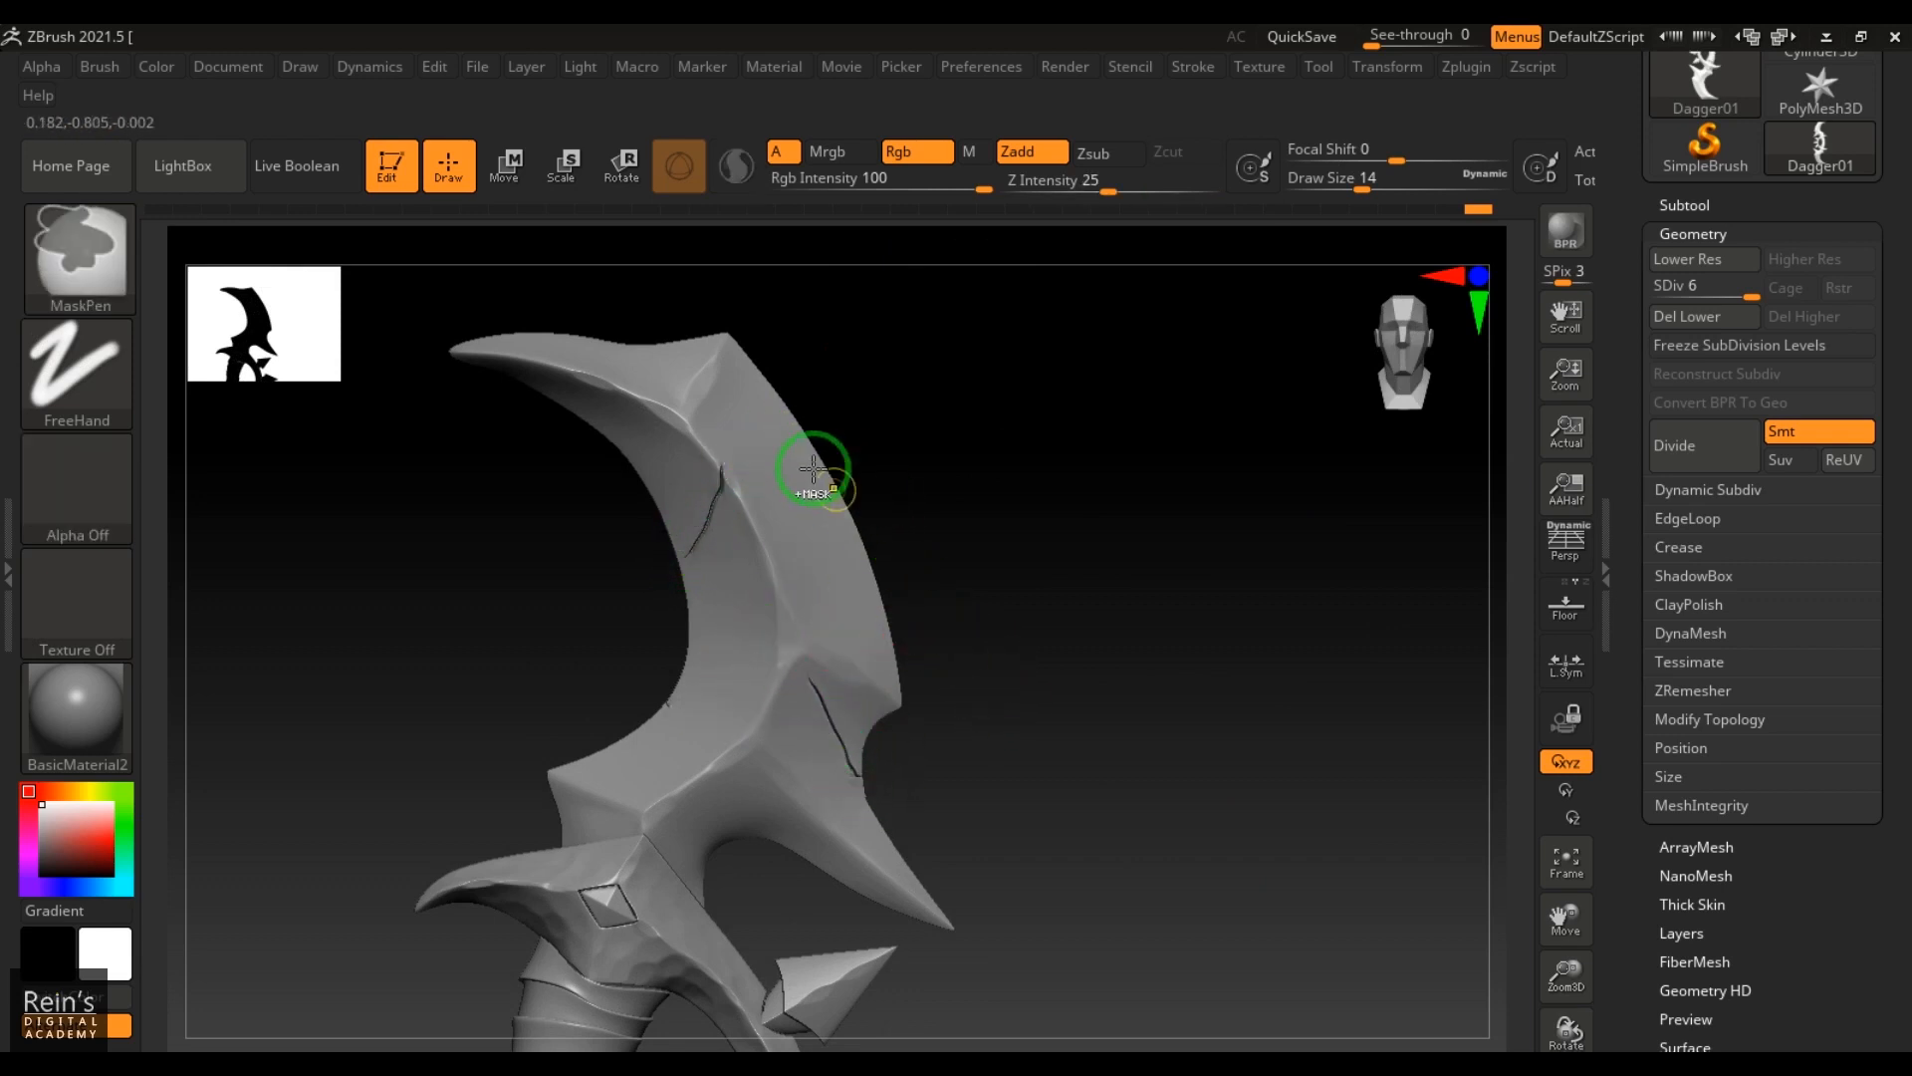
pyautogui.moveTo(918, 611); pyautogui.dragTo(807, 481)
pyautogui.moveTo(922, 431); pyautogui.dragTo(1020, 286)
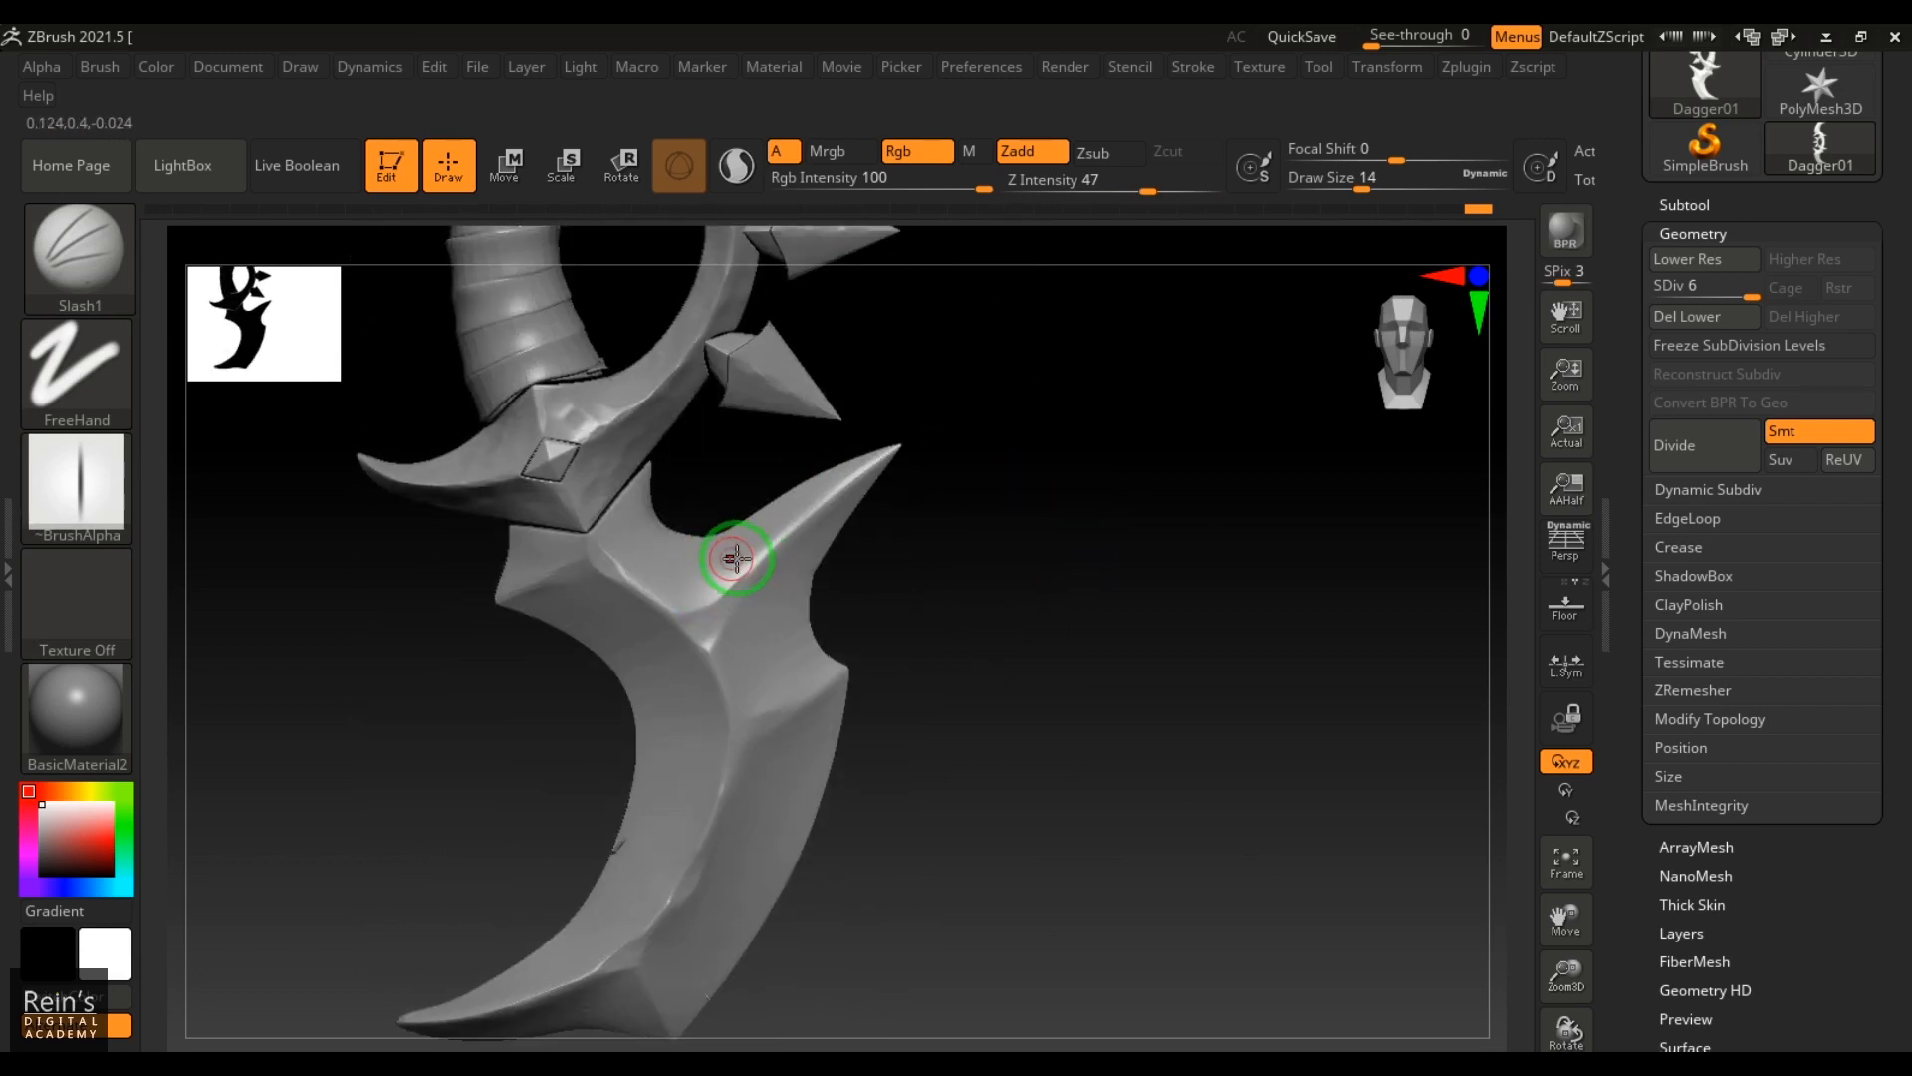
# Slash the front side of the lower blade near its barb and tip, and cut along the middle ring spike.
pyautogui.moveTo(954, 675)
pyautogui.keyDown('alt'); pyautogui.mouseDown()
pyautogui.moveTo(956, 448)
pyautogui.moveTo(790, 670)
pyautogui.moveTo(760, 653)
pyautogui.moveTo(801, 675)
pyautogui.moveTo(823, 637)
pyautogui.moveTo(1007, 631)
pyautogui.moveTo(1049, 504)
pyautogui.moveTo(1065, 579)
pyautogui.moveTo(1021, 501)
pyautogui.moveTo(1118, 529)
pyautogui.moveTo(1191, 521)
pyautogui.moveTo(1139, 504)
pyautogui.moveTo(1208, 708)
pyautogui.moveTo(1244, 666)
pyautogui.mouseUp(); pyautogui.keyUp('alt')
pyautogui.keyDown('alt'); pyautogui.moveTo(1205, 421); pyautogui.dragTo(1153, 802); pyautogui.keyUp('alt')
pyautogui.keyDown('alt'); pyautogui.moveTo(1196, 386); pyautogui.dragTo(1150, 798); pyautogui.keyUp('alt')
pyautogui.keyDown('alt'); pyautogui.moveTo(1179, 261); pyautogui.dragTo(1153, 797); pyautogui.keyUp('alt')
pyautogui.keyDown('alt'); pyautogui.moveTo(1133, 911); pyautogui.dragTo(1145, 313); pyautogui.keyUp('alt')
pyautogui.keyDown('alt'); pyautogui.moveTo(1127, 633); pyautogui.dragTo(1183, 406); pyautogui.keyUp('alt')
pyautogui.moveTo(1265, 511); pyautogui.dragTo(1091, 553)
pyautogui.moveTo(882, 605); pyautogui.dragTo(974, 576)
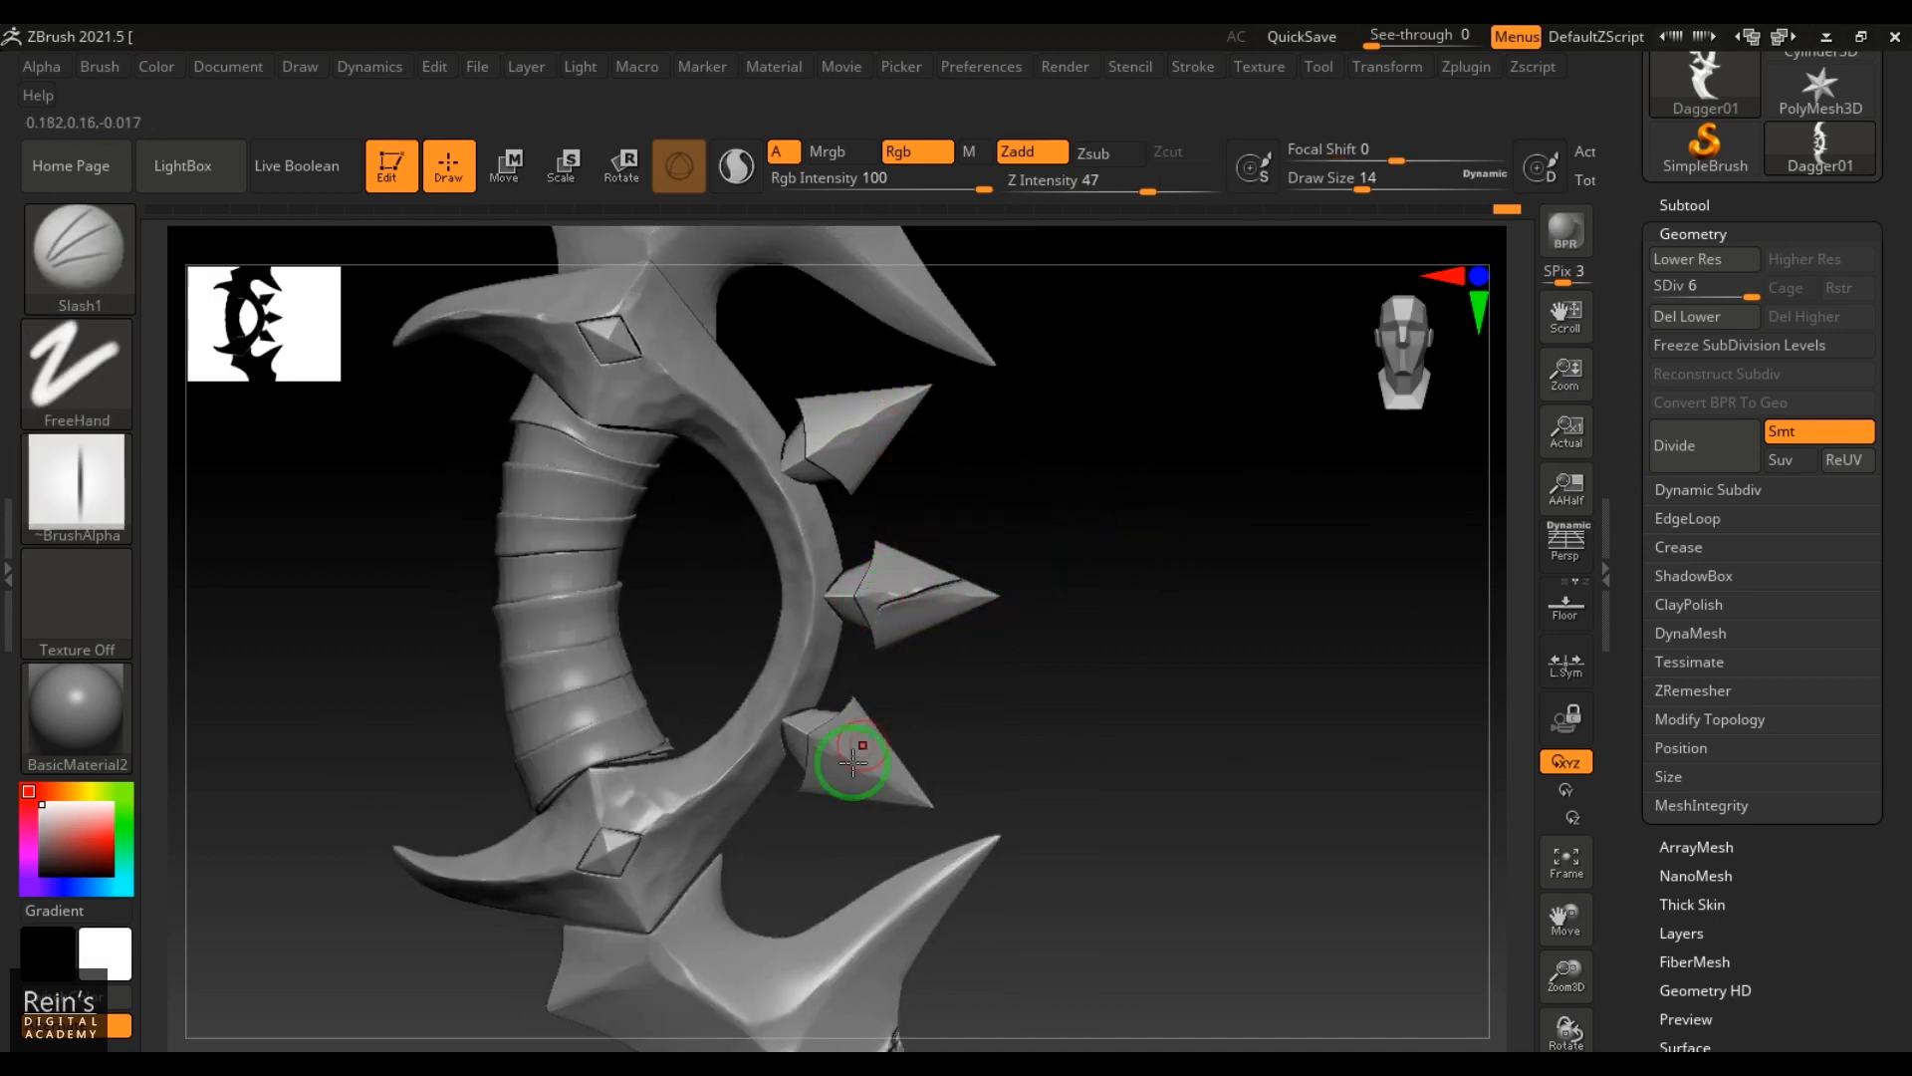
# Examine the slash marks on both sides of the blades, ring spikes and guards.
pyautogui.moveTo(1161, 594)
pyautogui.mouseDown()
pyautogui.moveTo(1174, 555)
pyautogui.moveTo(1167, 623)
pyautogui.moveTo(1162, 502)
pyautogui.mouseUp()
pyautogui.moveTo(1126, 629)
pyautogui.keyDown('alt'); pyautogui.mouseDown()
pyautogui.moveTo(1119, 530)
pyautogui.moveTo(1072, 555)
pyautogui.moveTo(935, 547)
pyautogui.moveTo(1190, 522)
pyautogui.moveTo(1349, 597)
pyautogui.moveTo(1206, 636)
pyautogui.mouseUp(); pyautogui.keyUp('alt')
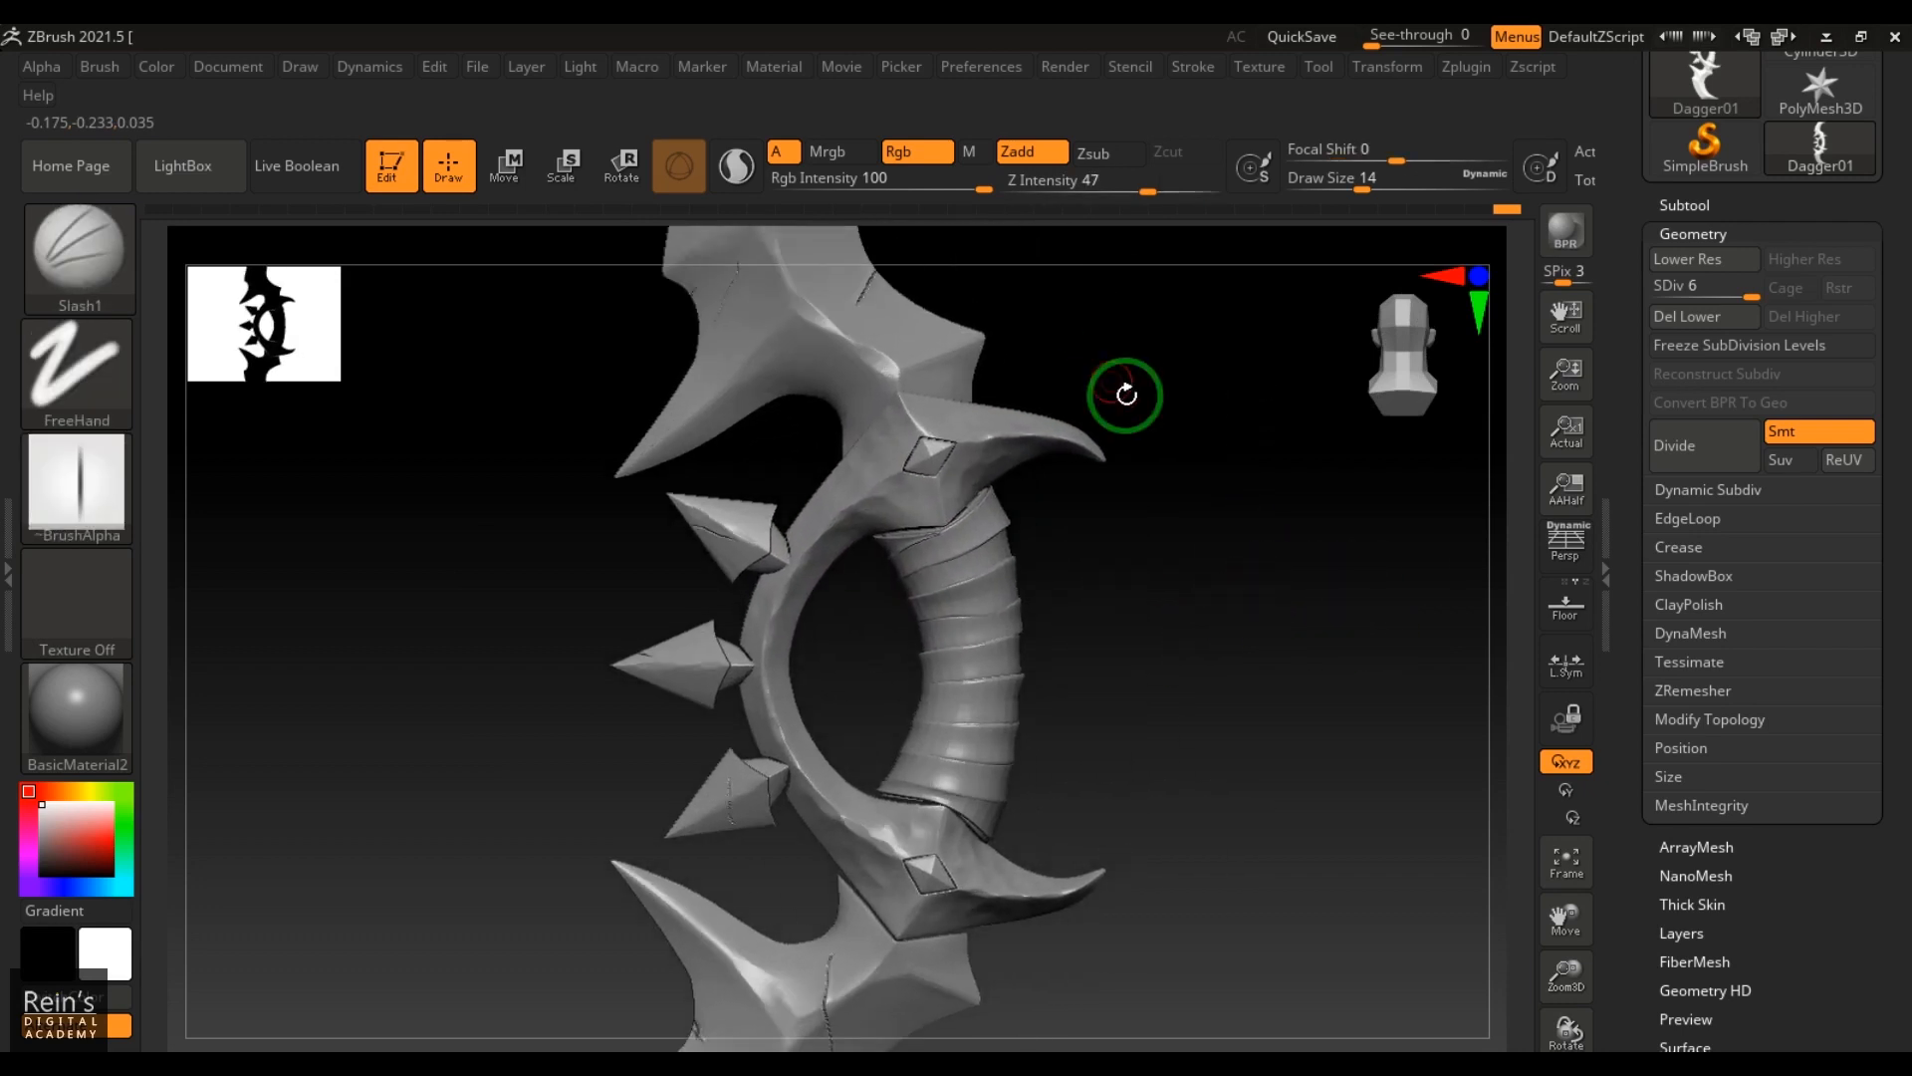
pyautogui.keyDown('alt'); pyautogui.moveTo(1199, 367); pyautogui.dragTo(1179, 777); pyautogui.keyUp('alt')
pyautogui.moveTo(1176, 478)
pyautogui.keyDown('alt'); pyautogui.mouseDown()
pyautogui.moveTo(1178, 640)
pyautogui.moveTo(1126, 363)
pyautogui.mouseUp(); pyautogui.keyUp('alt')
pyautogui.keyDown('alt'); pyautogui.moveTo(1156, 666); pyautogui.dragTo(1168, 380); pyautogui.keyUp('alt')
pyautogui.keyDown('alt'); pyautogui.moveTo(1120, 636); pyautogui.dragTo(1103, 365); pyautogui.keyUp('alt')
pyautogui.moveTo(1089, 644); pyautogui.dragTo(1235, 597)
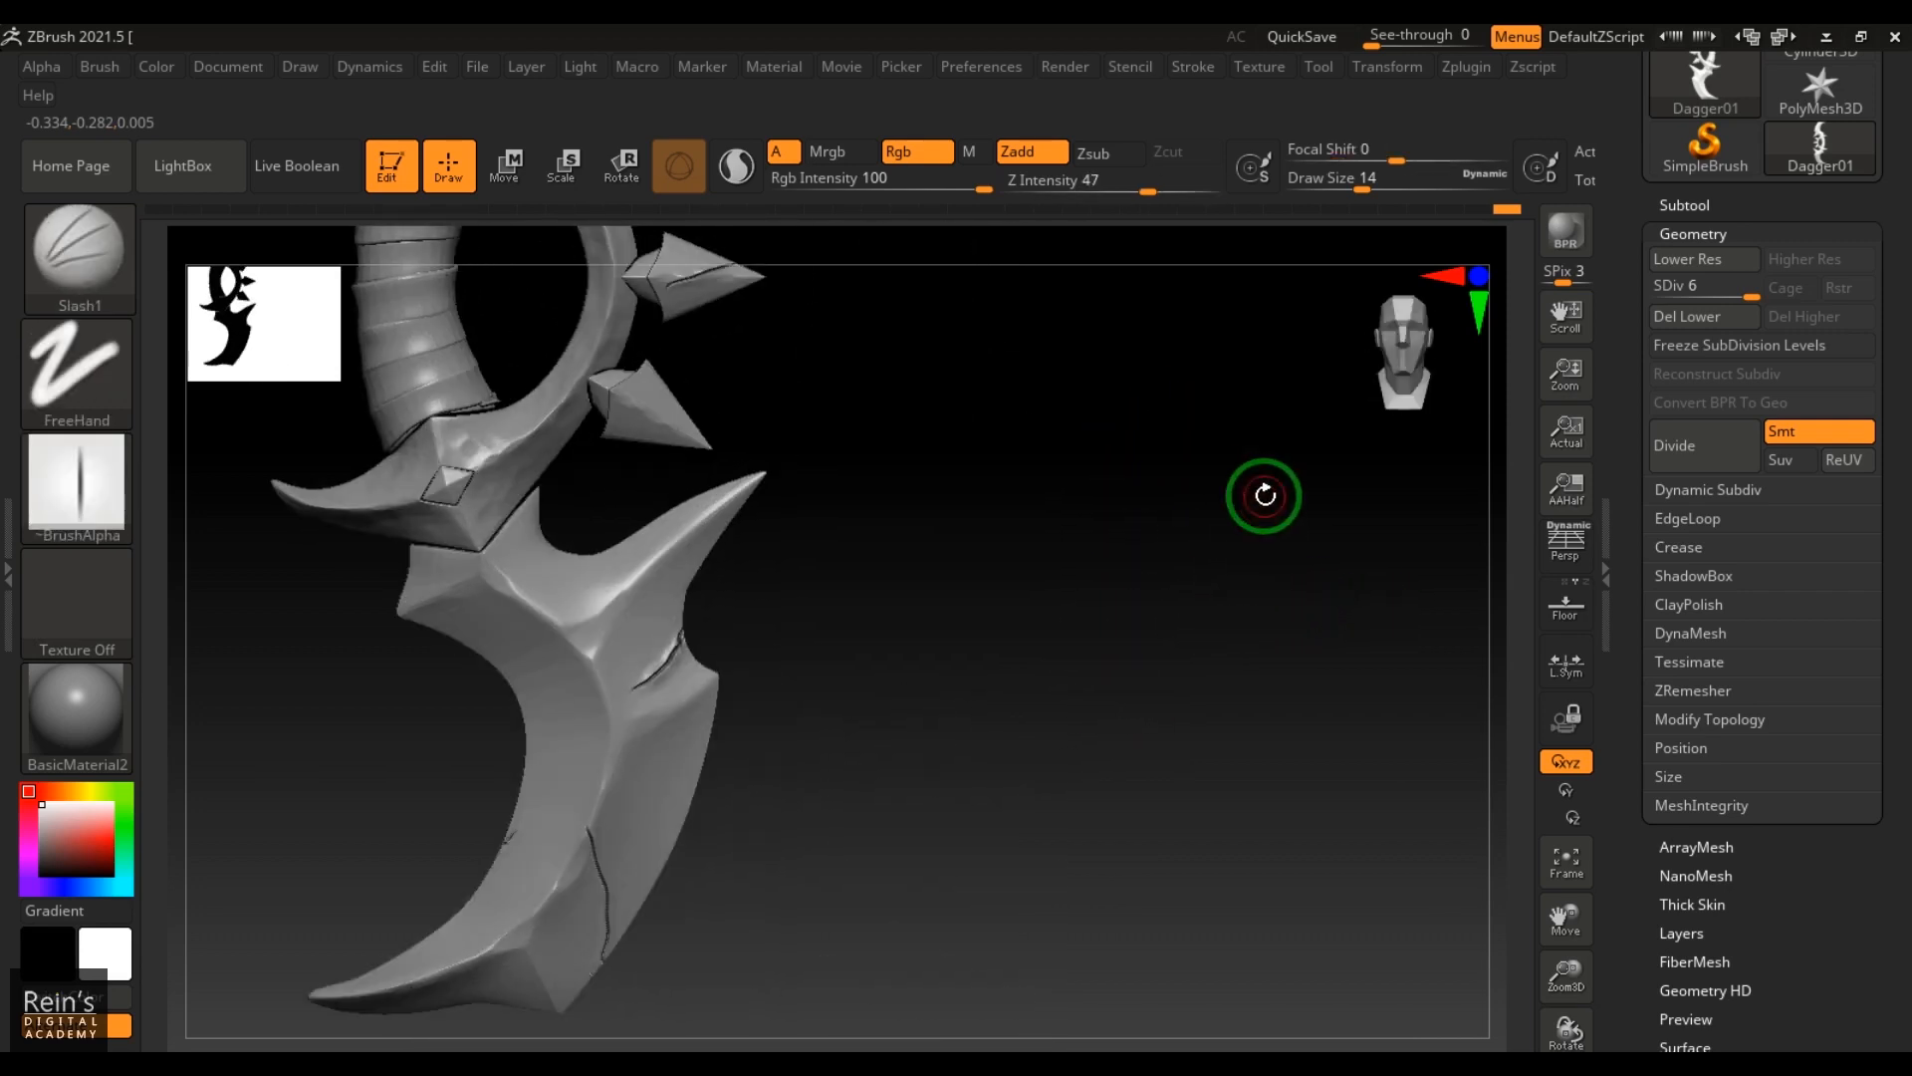